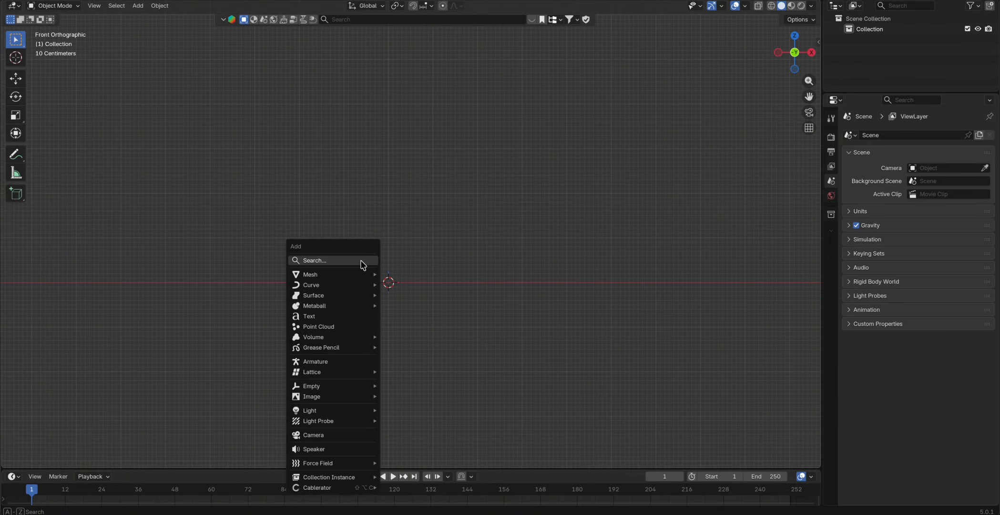
# Step: Add a mesh cylinder at the origin and stretch it along Z to a scale of about 2.435
pyautogui.moveTo(330, 274)
pyautogui.click(436, 333)
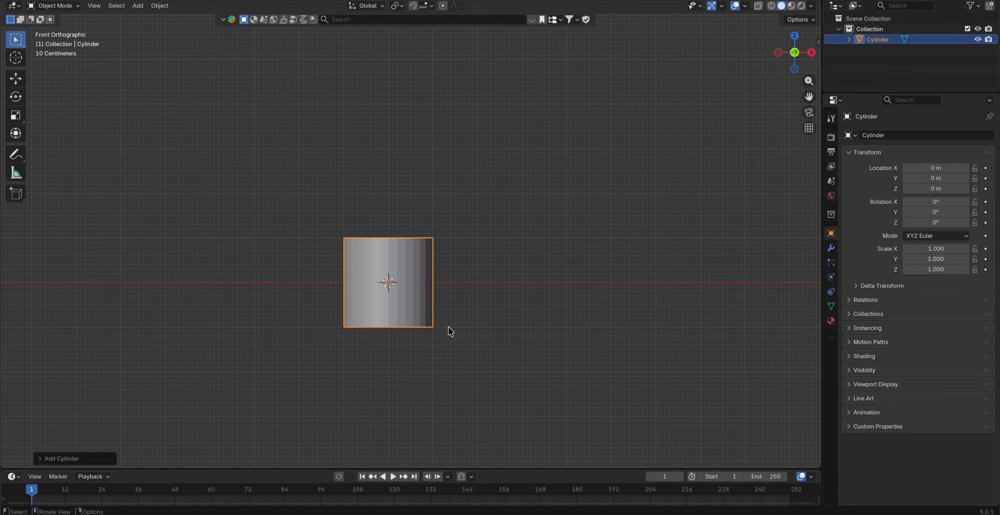
pyautogui.press('s')
pyautogui.press('z')
pyautogui.click(394, 443)
pyautogui.keyDown('shift'); pyautogui.moveTo(440, 366); pyautogui.dragTo(375, 368, button='middle'); pyautogui.keyUp('shift')
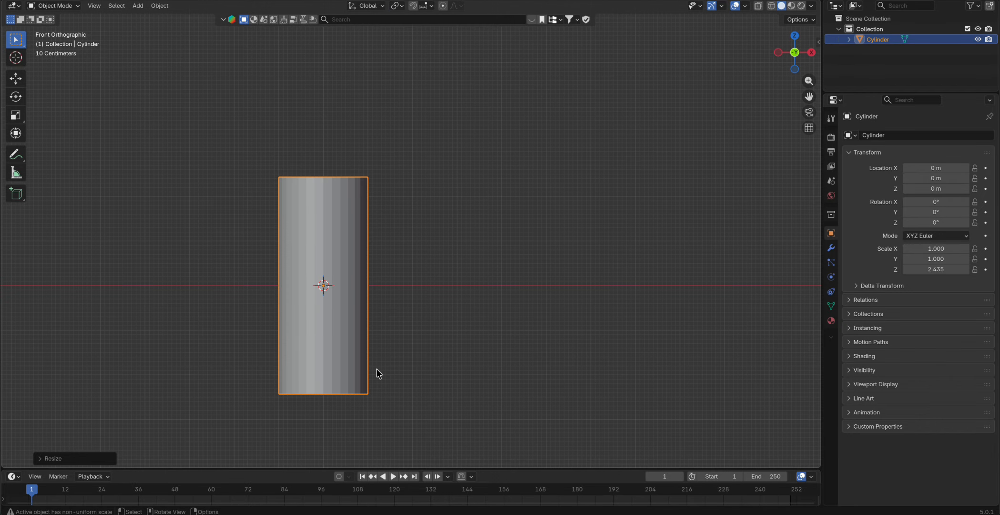
# Step: Raise the cylinder along Z to a height of about 1.62 m
pyautogui.press('g')
pyautogui.press('z')
pyautogui.click(377, 296)
pyautogui.keyDown('shift'); pyautogui.moveTo(372, 243); pyautogui.dragTo(428, 319, button='middle'); pyautogui.keyUp('shift')
# Step: In Edit Mode, inset the cylinder's top face by about 0.06 m to form a narrow rim
pyautogui.press('Tab')
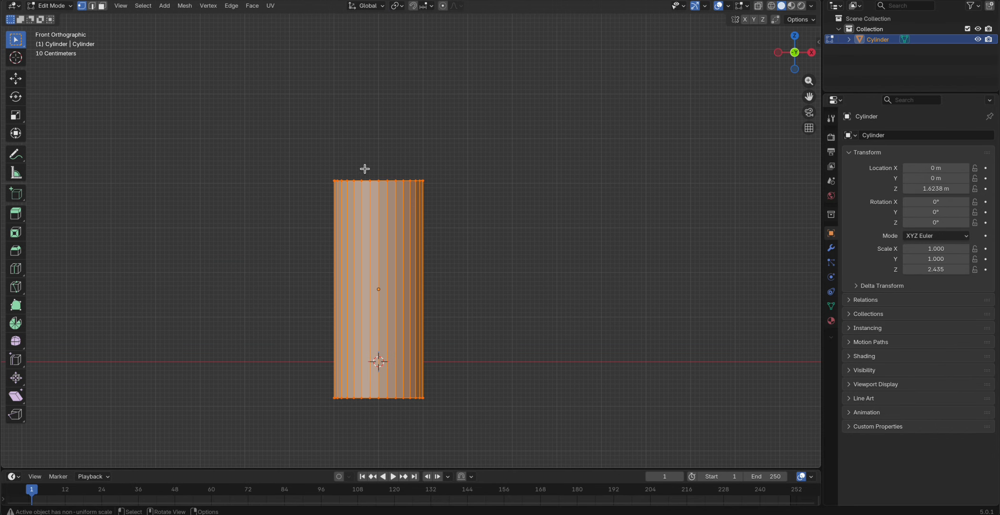
pyautogui.moveTo(364, 168); pyautogui.dragTo(382, 247, button='middle')
pyautogui.press('3')
pyautogui.click(393, 224)
pyautogui.scroll(-3, 417, 277)
pyautogui.scroll(4, 418, 276)
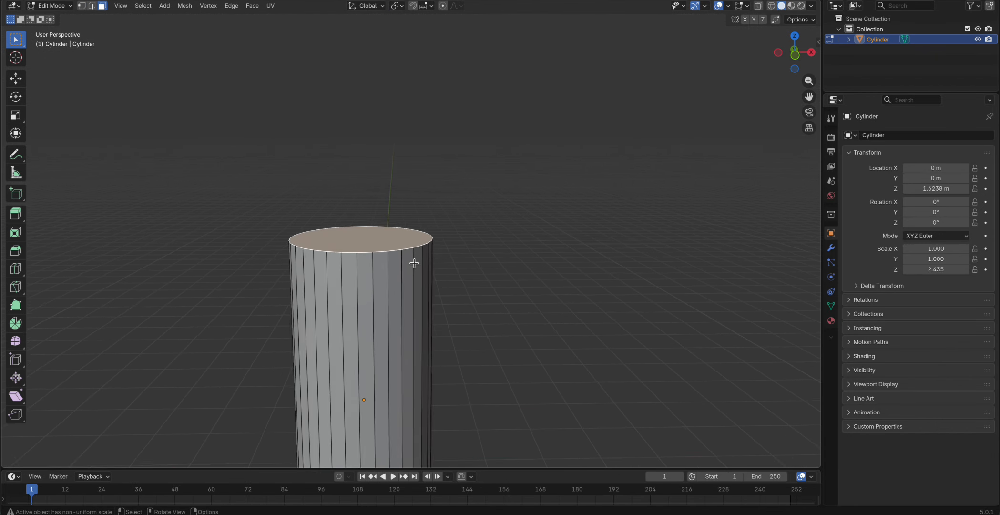
pyautogui.press('i')
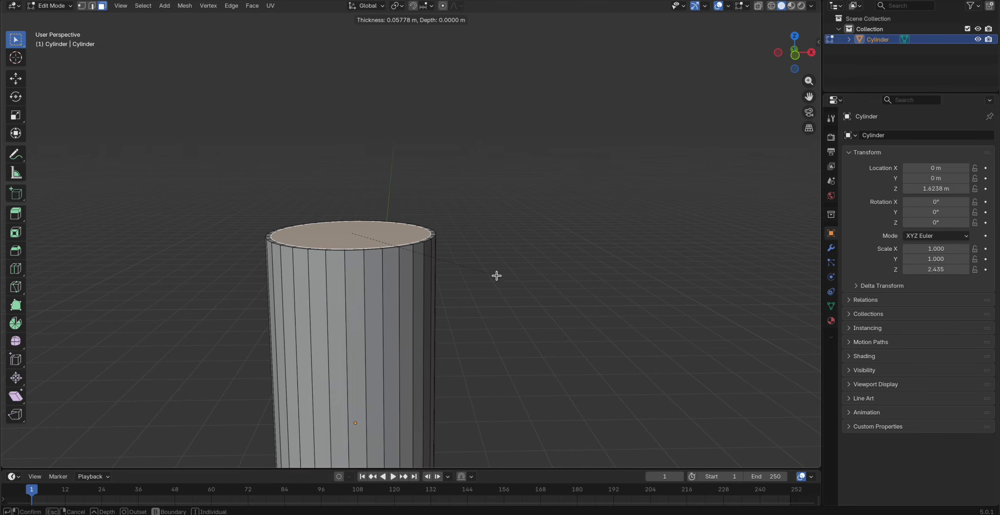
pyautogui.click(486, 273)
pyautogui.scroll(3, 385, 277)
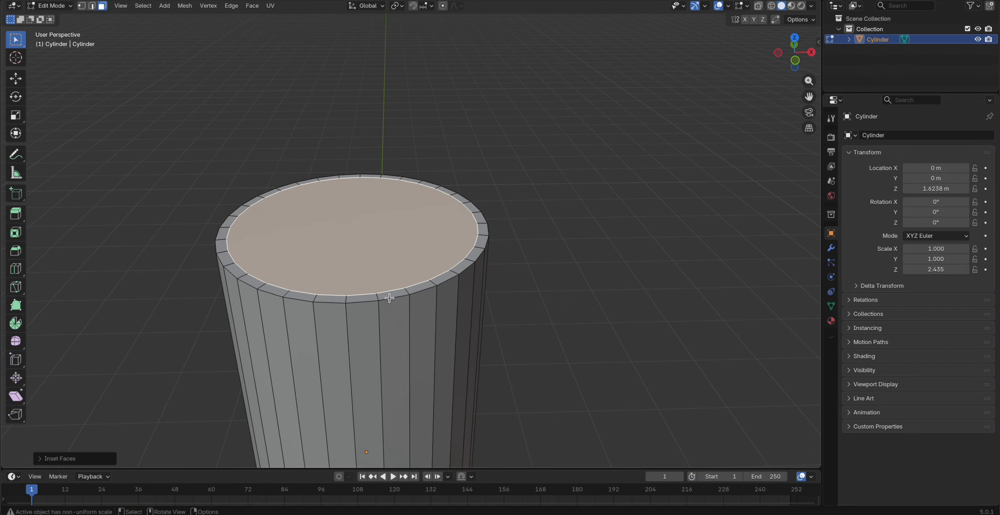
# Step: Inset the ring of rim faces around the top and lower it slightly to form a shallow groove
pyautogui.click(376, 297)
pyautogui.keyDown('ctrl'); pyautogui.click(393, 294); pyautogui.keyUp('ctrl')
pyautogui.keyDown('alt'); pyautogui.click(377, 297); pyautogui.keyUp('alt')
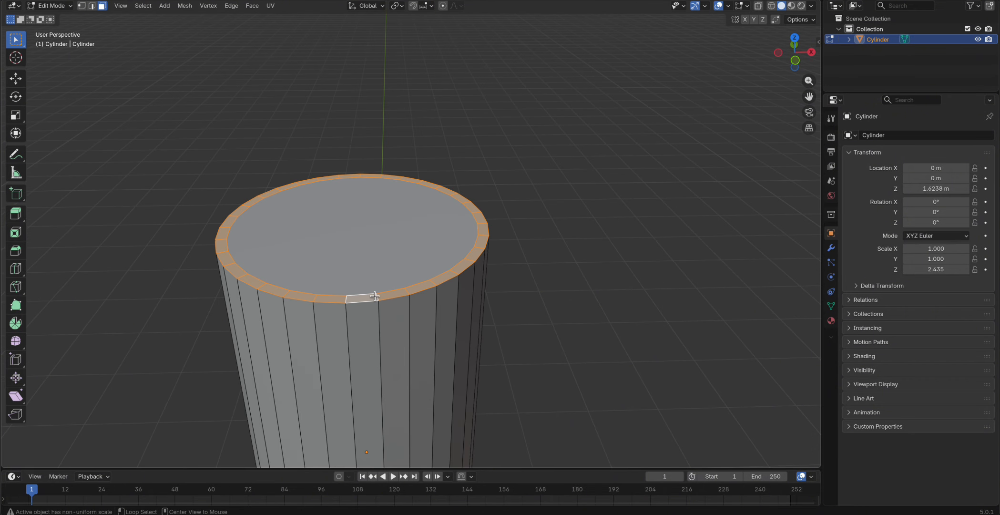
pyautogui.scroll(4, 378, 298)
pyautogui.press('i')
pyautogui.click(555, 339)
pyautogui.moveTo(555, 338); pyautogui.dragTo(457, 311, button='middle')
pyautogui.press('g')
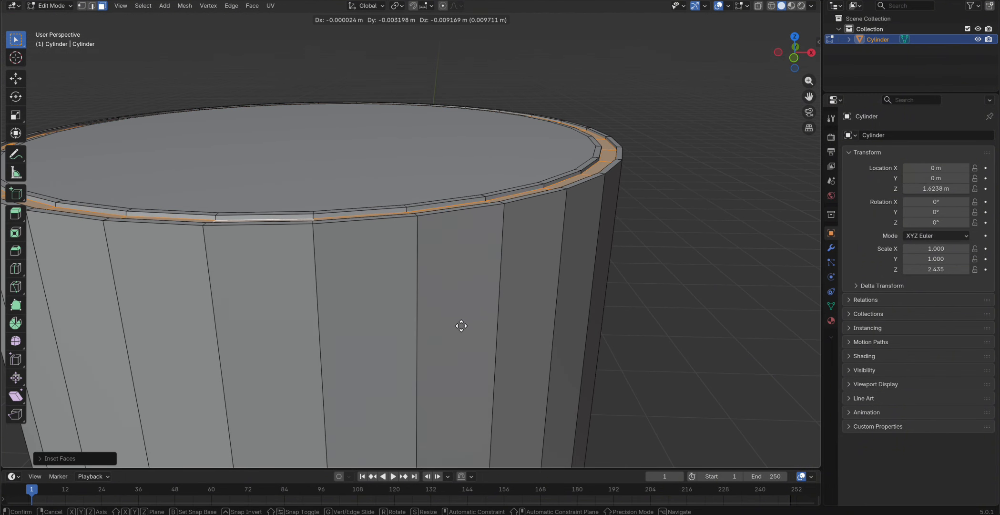
pyautogui.click(461, 329)
# Step: Inset the central top face slightly and lower it a little along Z
pyautogui.click(363, 148)
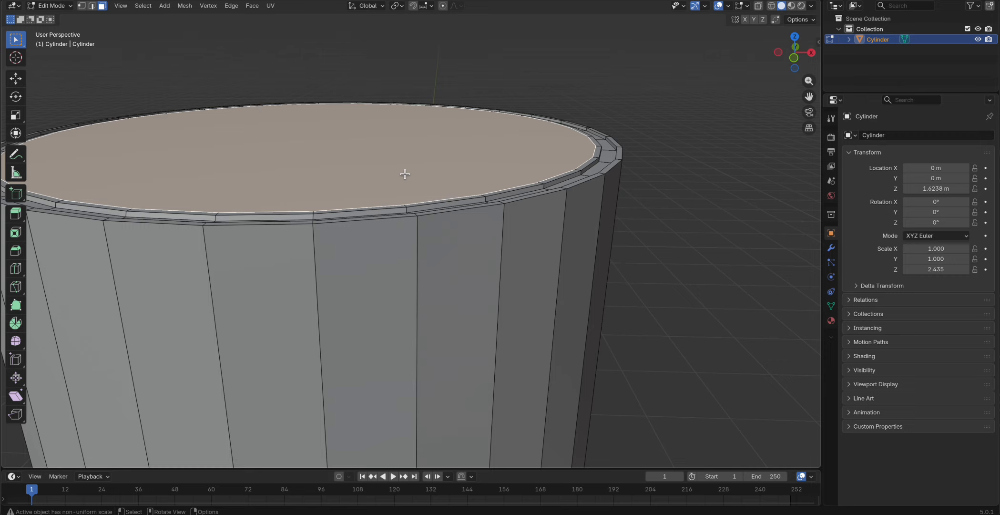
pyautogui.press('i')
pyautogui.click(467, 190)
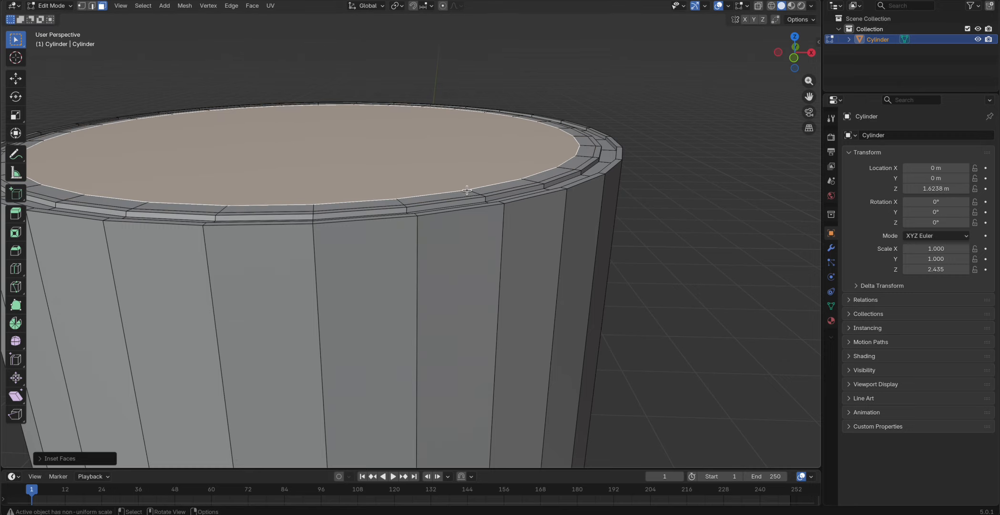
pyautogui.press('g')
pyautogui.press('z')
pyautogui.click(461, 211)
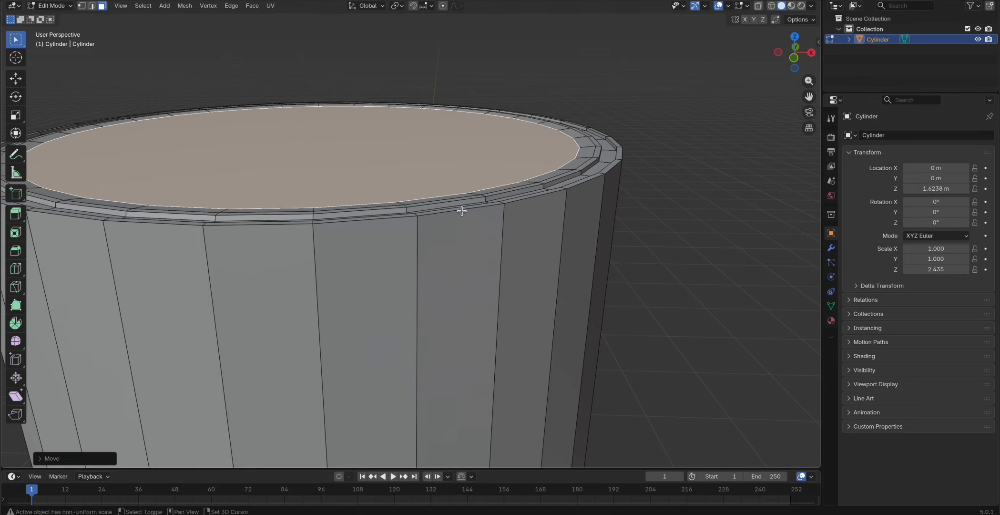
# Step: Inset the central top face again and extrude it down about 0.07 m to recess the lid
pyautogui.press('i')
pyautogui.click(542, 232)
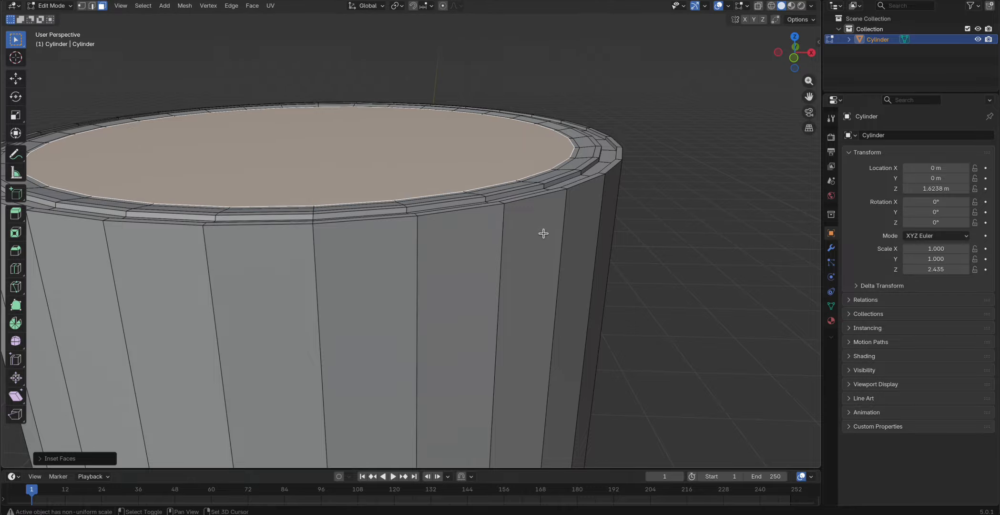
pyautogui.moveTo(543, 232); pyautogui.dragTo(511, 210, button='middle')
pyautogui.press('e')
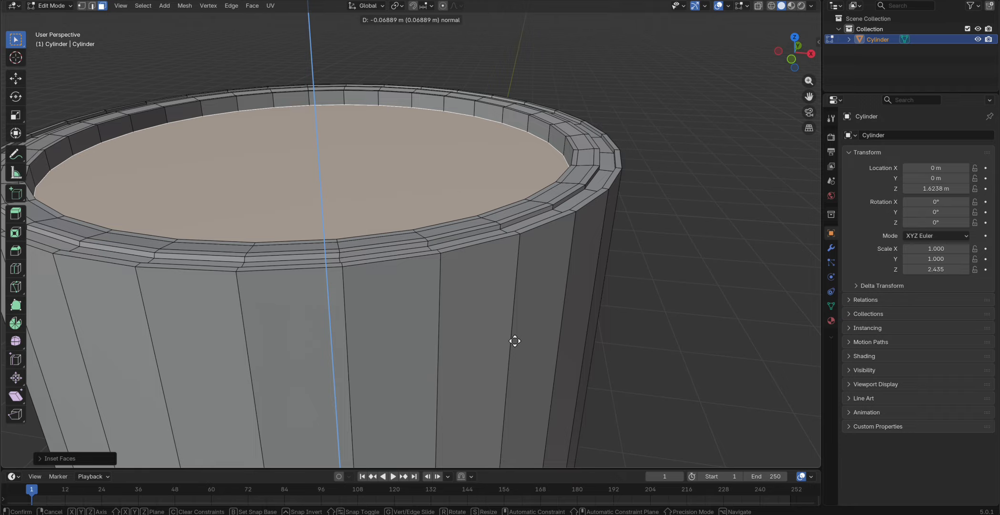
pyautogui.click(513, 339)
pyautogui.press('Tab')
pyautogui.scroll(4, 441, 226)
pyautogui.scroll(-4, 451, 252)
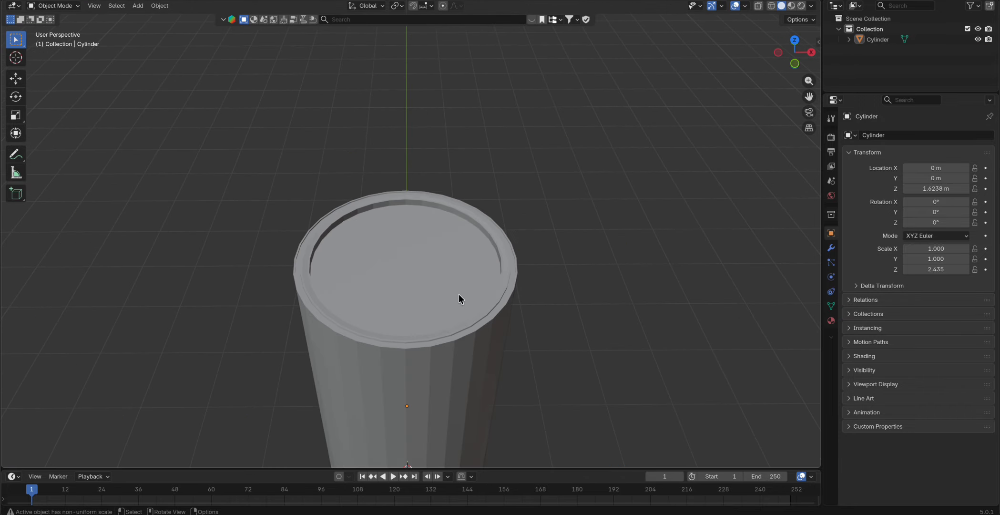
# Step: Inset the cylinder's bottom face by about 0.07 m
pyautogui.moveTo(460, 297)
pyautogui.mouseDown(button='middle')
pyautogui.moveTo(476, 297)
pyautogui.moveTo(471, 282)
pyautogui.moveTo(458, 297)
pyautogui.mouseUp(button='middle')
pyautogui.scroll(-2, 472, 282)
pyautogui.press('Tab')
pyautogui.scroll(3, 458, 297)
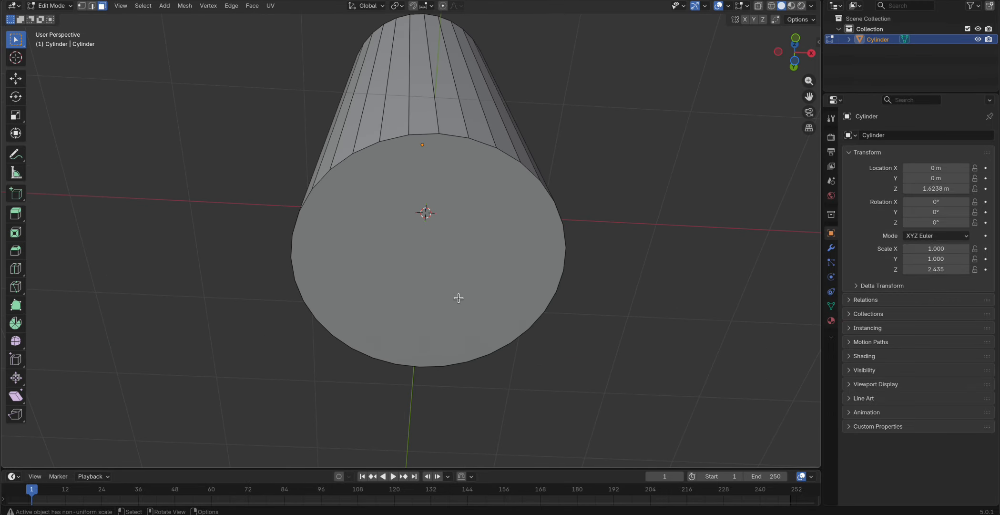
pyautogui.click(448, 217)
pyautogui.scroll(1, 448, 216)
pyautogui.press('i')
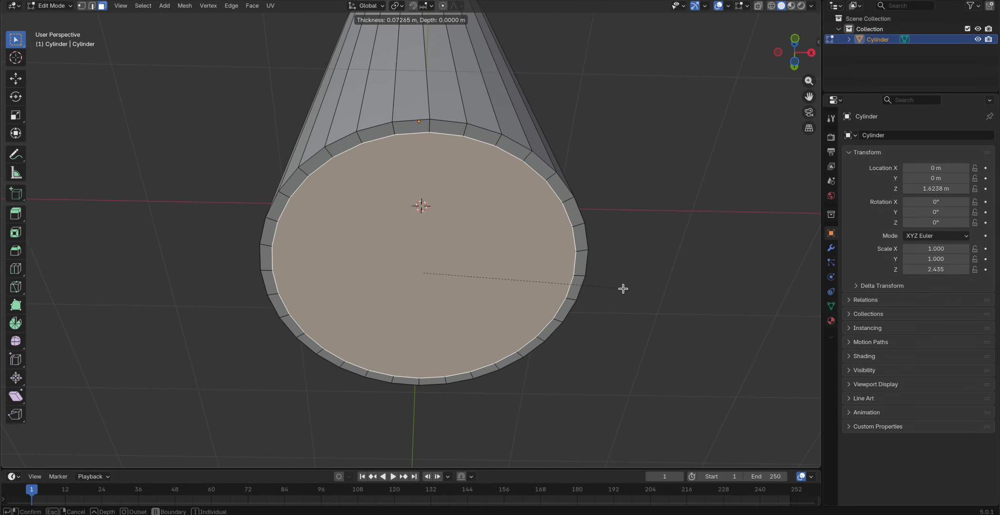
pyautogui.click(623, 288)
# Step: Inset the bottom face a second time and move it up along Z to recess the base
pyautogui.press('i')
pyautogui.click(683, 308)
pyautogui.press('g')
pyautogui.press('z')
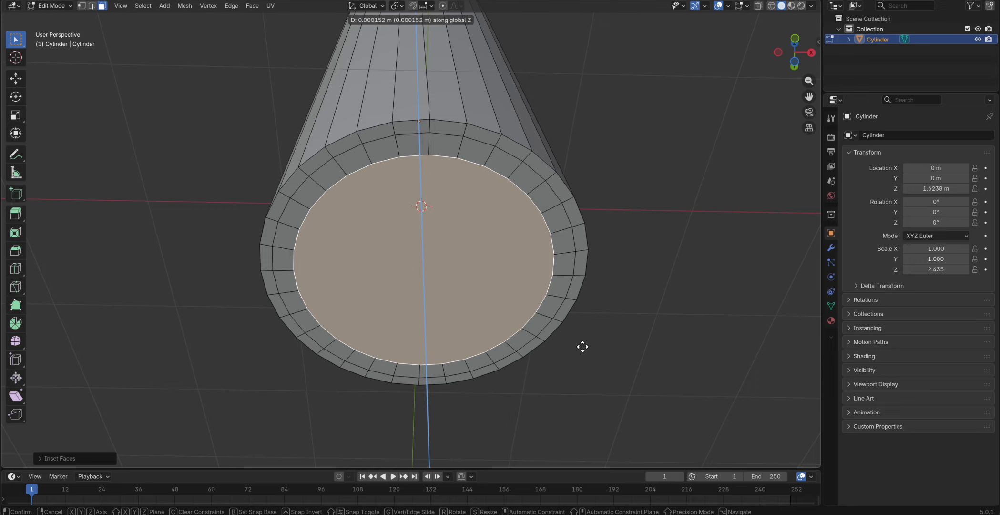
pyautogui.click(567, 308)
# Step: Add a centred edge loop around the base recess's sloped wall and bevel it by about 0.04 m
pyautogui.scroll(3, 589, 239)
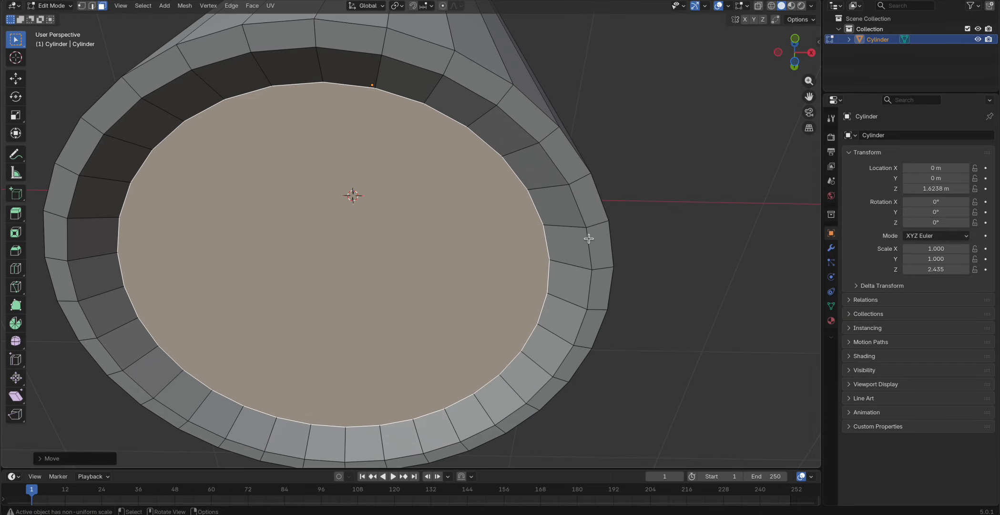
pyautogui.hotkey('ctrl', 'r')
pyautogui.click(570, 262)
pyautogui.rightClick(570, 263)
pyautogui.hotkey('ctrl', 'b')
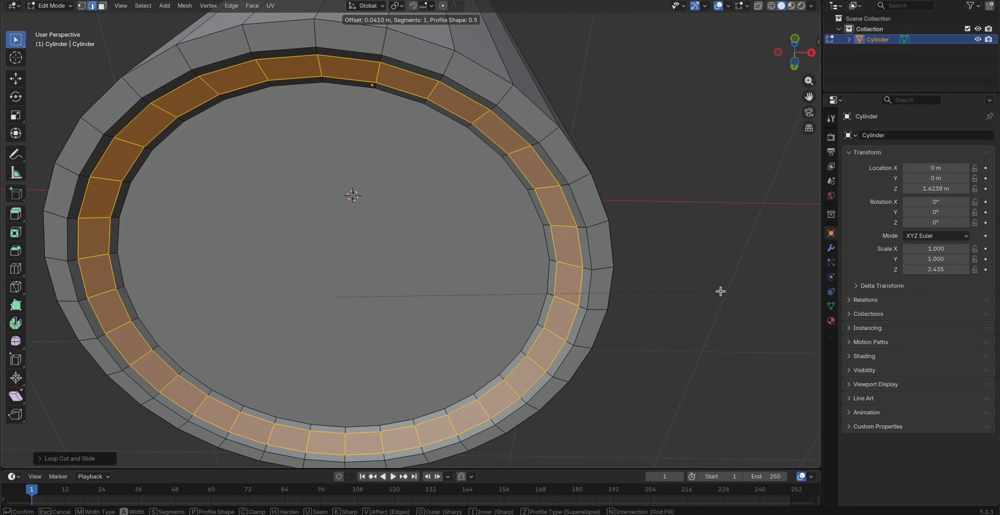
pyautogui.click(720, 291)
# Step: Add a centred edge loop around the flat bottom rim and bevel it into two supporting loops
pyautogui.moveTo(608, 246); pyautogui.dragTo(590, 245, button='middle')
pyautogui.hotkey('ctrl', 'r')
pyautogui.click(592, 225)
pyautogui.rightClick(592, 225)
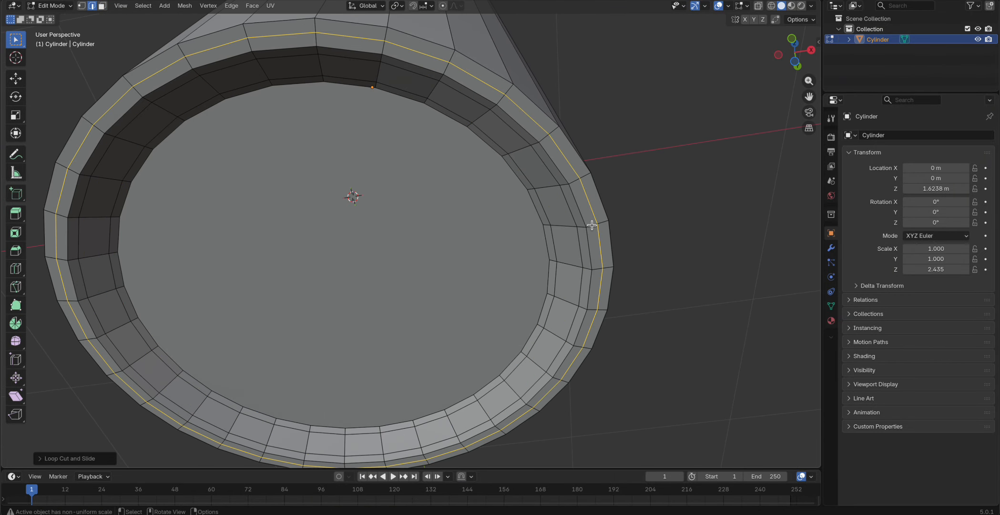
pyautogui.hotkey('ctrl', 'b')
pyautogui.click(679, 232)
# Step: Inset the recessed base face slightly, then inset it again down to a small central disc
pyautogui.press('3')
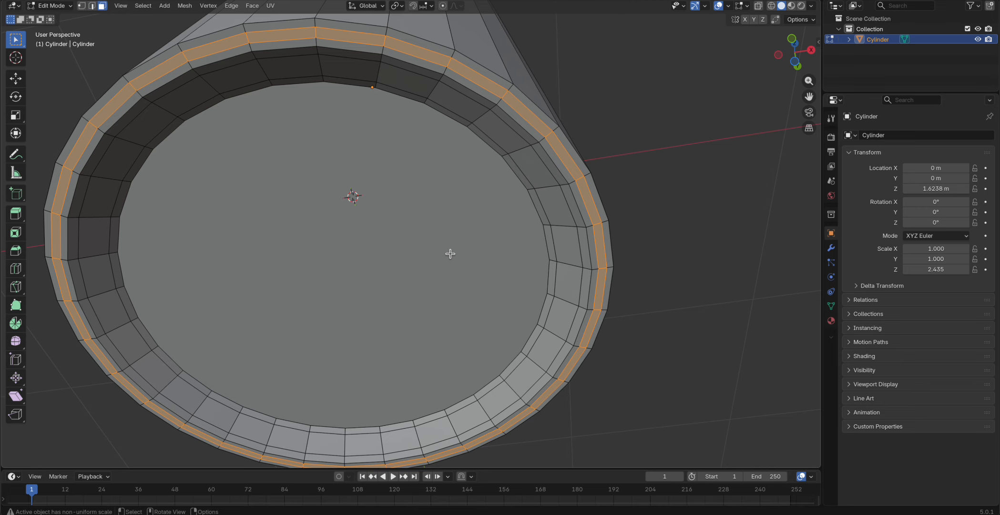
pyautogui.click(451, 253)
pyautogui.press('i')
pyautogui.click(677, 299)
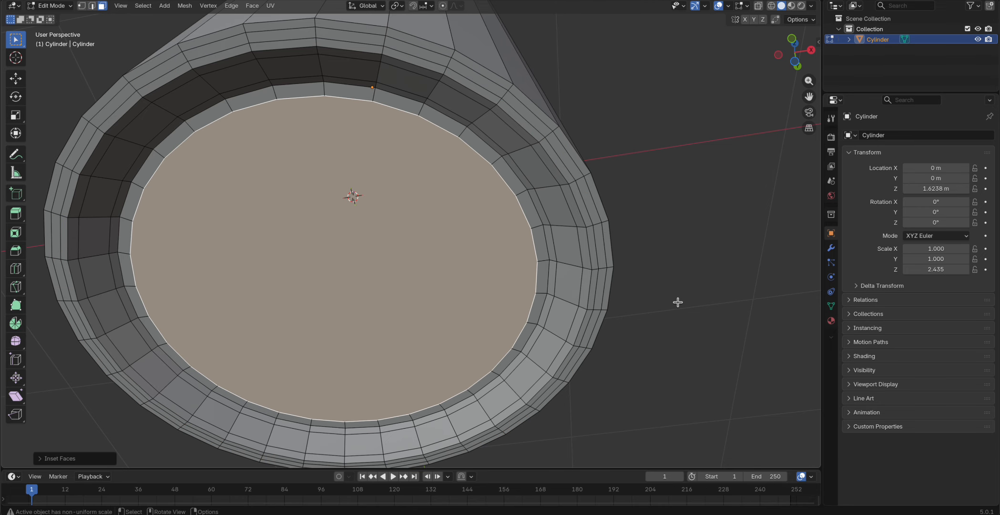
pyautogui.press('i')
pyautogui.click(556, 298)
pyautogui.press('Tab')
pyautogui.moveTo(518, 204); pyautogui.dragTo(498, 234, button='middle')
pyautogui.scroll(-2, 498, 235)
# Step: Add an edge loop around the cylinder's outer wall and slide it close to the bottom edge
pyautogui.press('Tab')
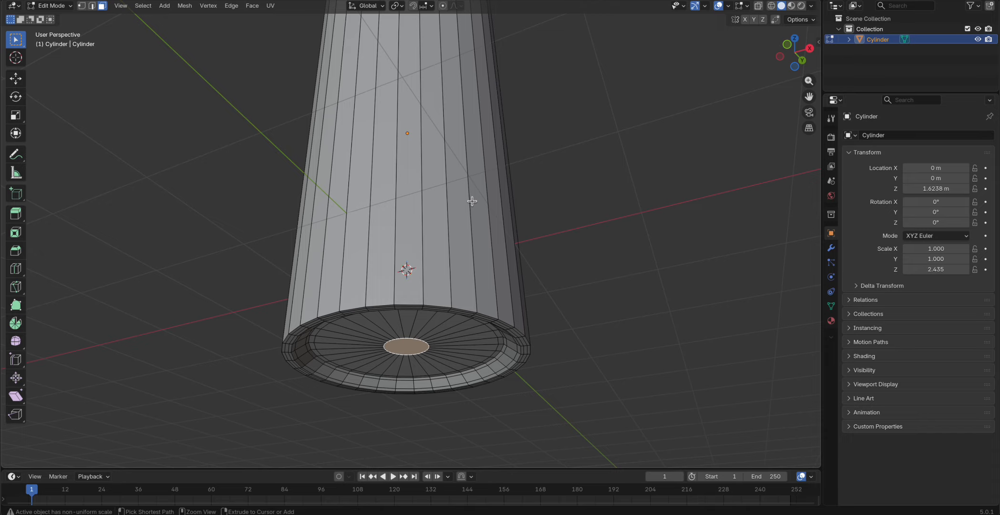
pyautogui.hotkey('ctrl', 't')
pyautogui.hotkey('ctrl', 'r')
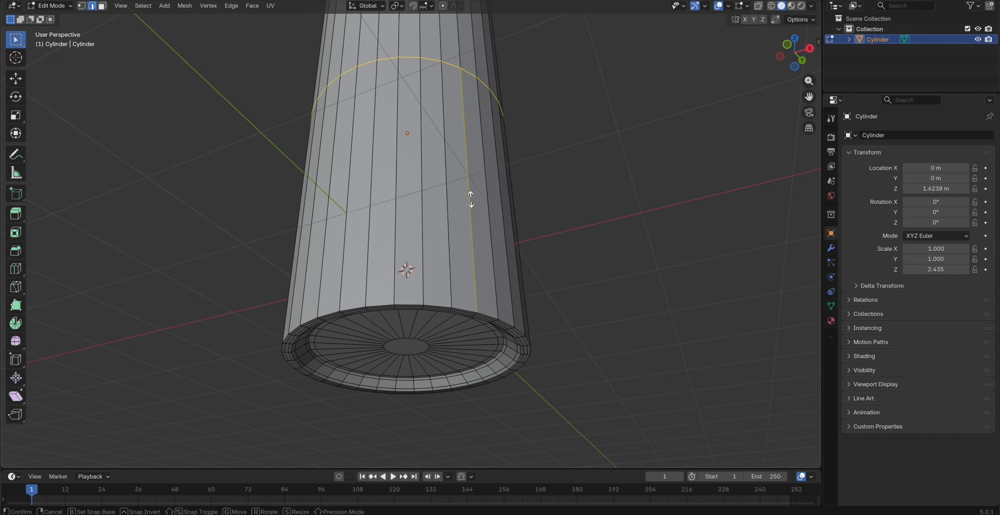
pyautogui.click(471, 199)
pyautogui.click(473, 93)
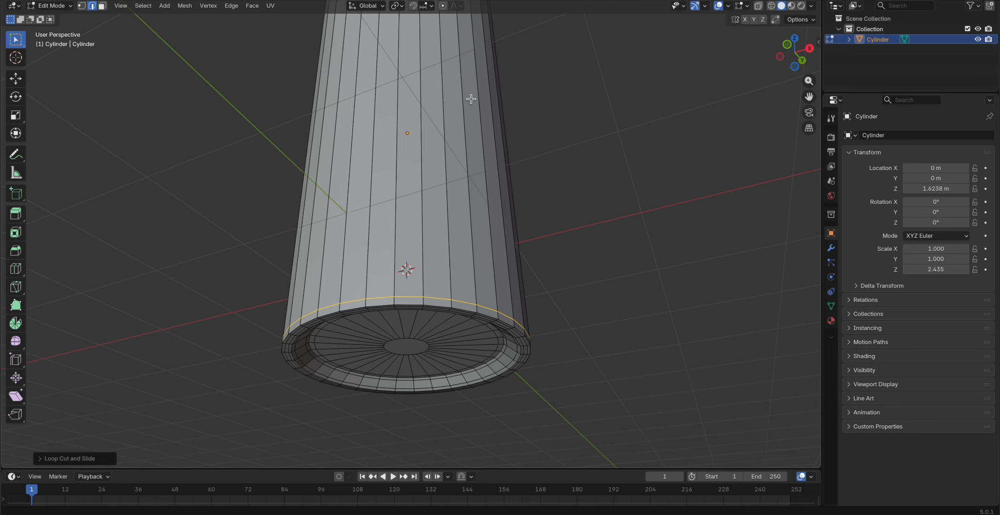
# Step: Add an edge loop around the outer wall and slide it up close to the top rim
pyautogui.scroll(-5, 471, 95)
pyautogui.moveTo(472, 44); pyautogui.dragTo(455, 191, button='middle')
pyautogui.scroll(7, 444, 116)
pyautogui.moveTo(439, 143); pyautogui.dragTo(432, 188, button='middle')
pyautogui.scroll(-2, 433, 189)
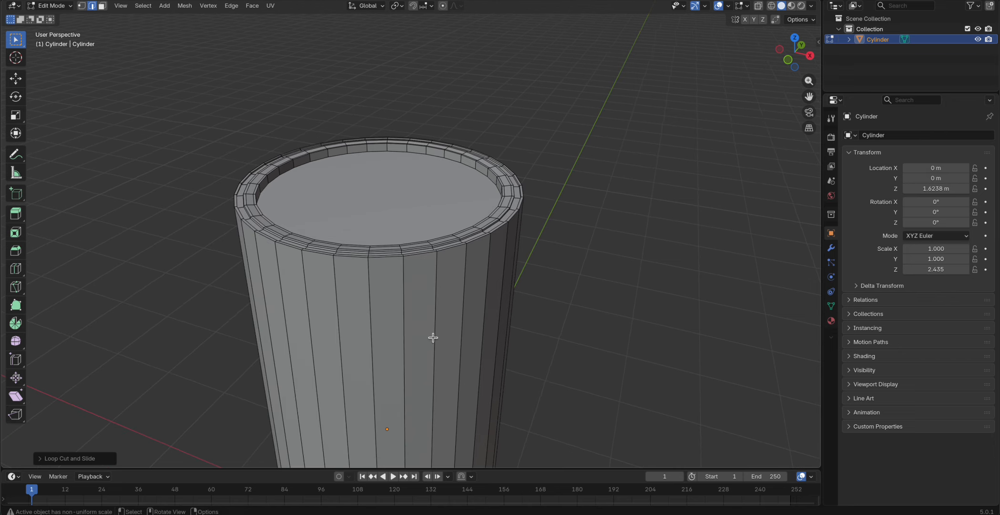
pyautogui.hotkey('ctrl', 'r')
pyautogui.click(431, 337)
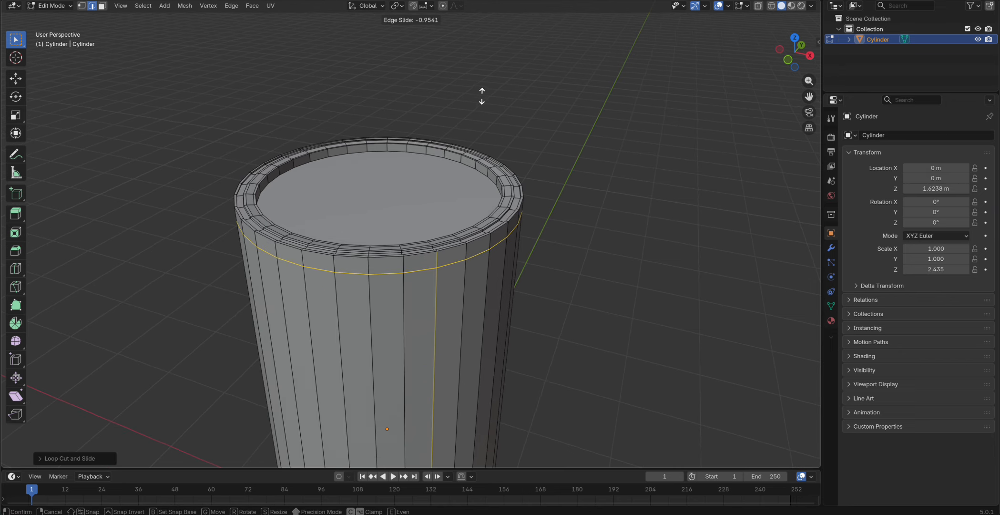
pyautogui.click(482, 96)
pyautogui.press('Tab')
# Step: Shorten the cylinder by scaling it along Z to about 1.781
pyautogui.scroll(-5, 534, 160)
pyautogui.click(584, 186)
pyautogui.moveTo(567, 195); pyautogui.dragTo(473, 239, button='middle')
pyautogui.press('a')
pyautogui.press('s')
pyautogui.press('z')
pyautogui.click(473, 160)
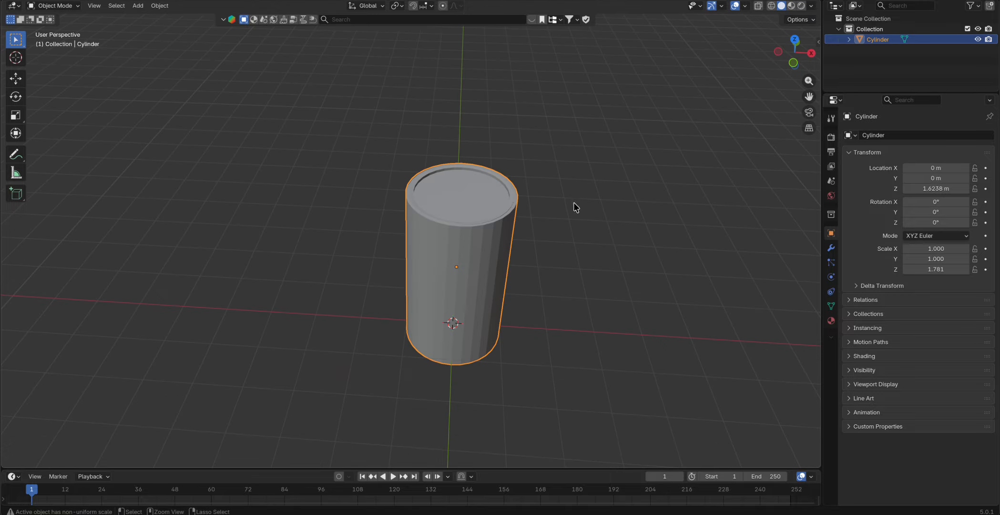
# Step: Add a level 1 Subdivision Surface modifier to the cylinder and shade it smooth
pyautogui.scroll(6, 488, 219)
pyautogui.hotkey('ctrl', '1')
pyautogui.moveTo(272, 266); pyautogui.dragTo(358, 241, button='middle')
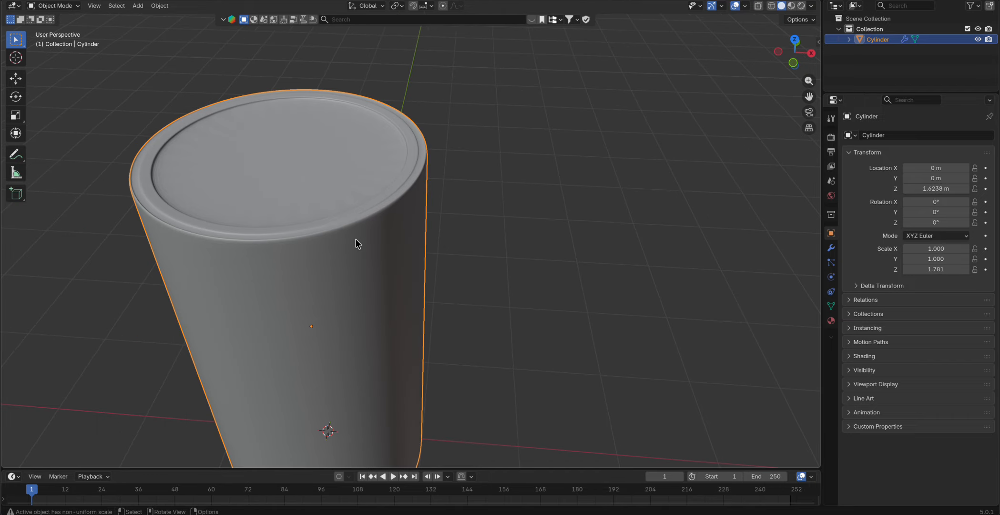
pyautogui.rightClick(357, 241)
pyautogui.click(329, 250)
pyautogui.rightClick(328, 248)
# Step: Inset the recessed top face twice to support the subdivided edge of the lid
pyautogui.press('Tab')
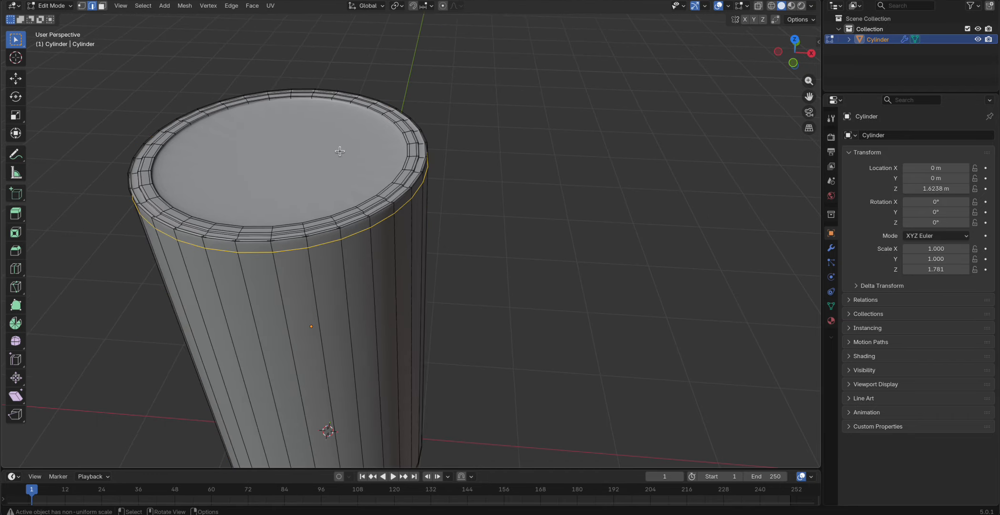
pyautogui.scroll(3, 332, 149)
pyautogui.press('3')
pyautogui.click(330, 179)
pyautogui.press('i')
pyautogui.click(541, 237)
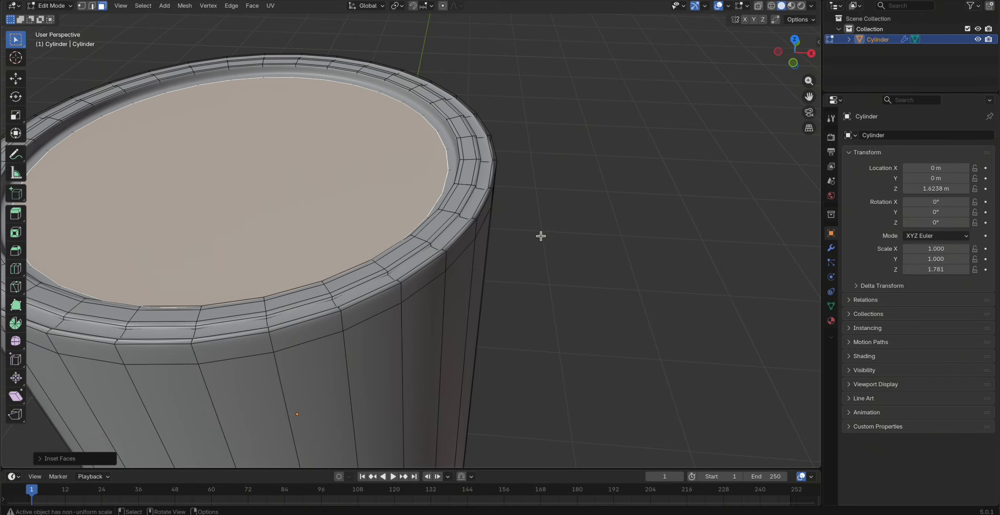
pyautogui.press('i')
pyautogui.click(520, 223)
pyautogui.press('Tab')
pyautogui.scroll(4, 472, 154)
pyautogui.moveTo(476, 152); pyautogui.dragTo(327, 148, button='middle')
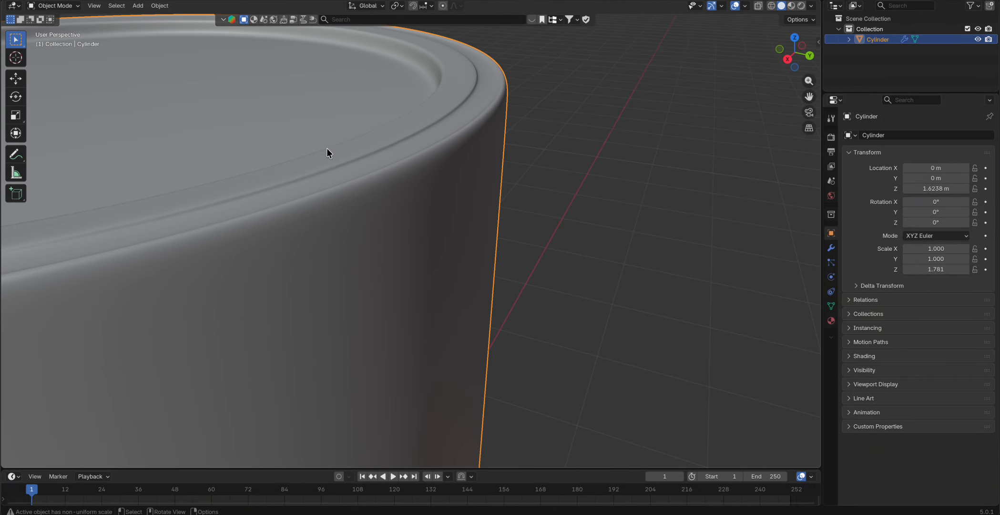
# Step: Stretch the cylinder along Z and scale it down uniformly to about 0.601 in X and Y and 1.214 in Z
pyautogui.scroll(-8, 404, 179)
pyautogui.click(492, 221)
pyautogui.moveTo(519, 245); pyautogui.dragTo(521, 173, button='middle')
pyautogui.scroll(-4, 521, 173)
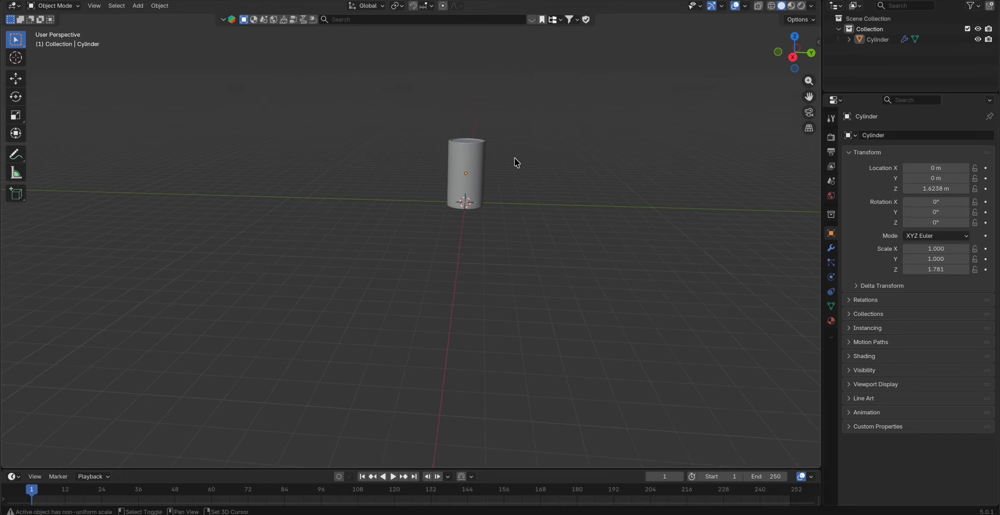
pyautogui.scroll(5, 516, 161)
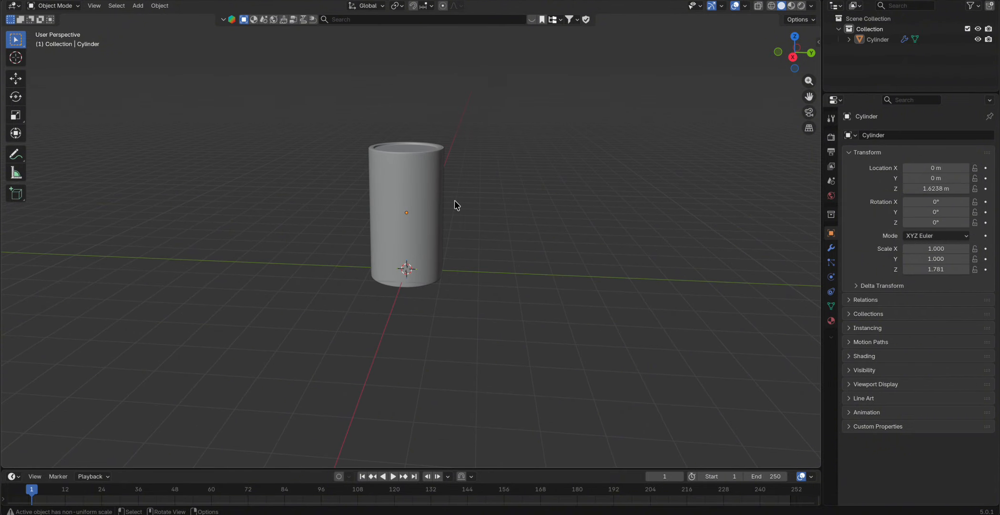
pyautogui.click(420, 252)
pyautogui.moveTo(420, 252); pyautogui.dragTo(396, 198, button='middle')
pyautogui.press('s')
pyautogui.press('z')
pyautogui.press('Return')
pyautogui.press('s')
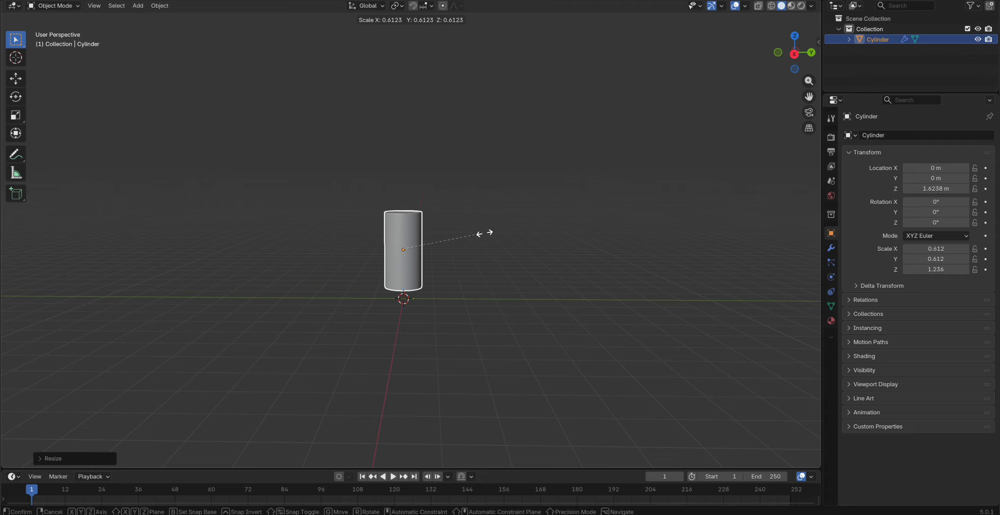
pyautogui.click(482, 233)
pyautogui.click(443, 243)
# Step: Duplicate the cylinder twice, placing one copy on each side of the original along the Y axis
pyautogui.scroll(2, 399, 246)
pyautogui.scroll(-1, 399, 246)
pyautogui.moveTo(399, 245); pyautogui.dragTo(426, 243, button='middle')
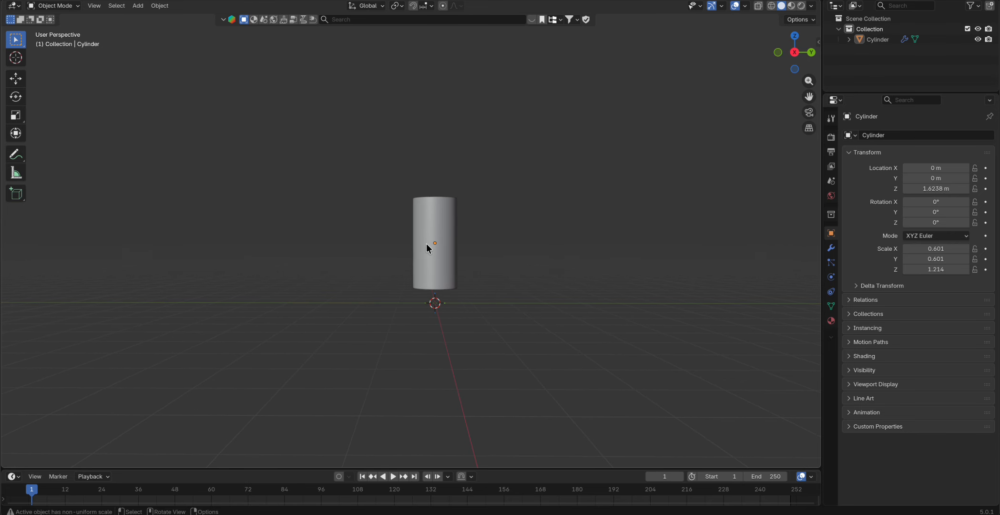
pyautogui.click(426, 248)
pyautogui.hotkey('shift', 'd')
pyautogui.click(515, 241)
pyautogui.click(422, 252)
pyautogui.hotkey('shift', 'd')
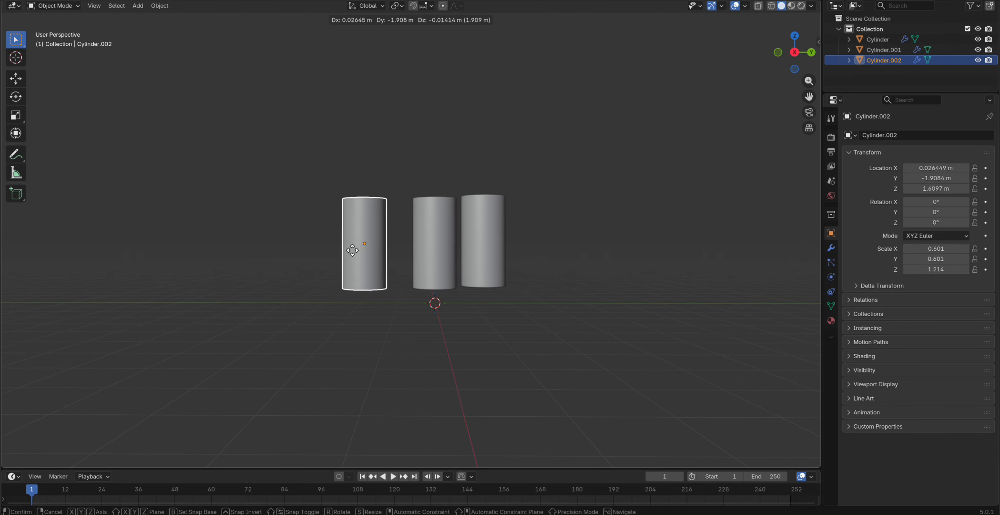
pyautogui.click(352, 250)
# Step: Tilt the two outer cylinders outward and spread them farther from the middle one
pyautogui.press('r')
pyautogui.click(487, 301)
pyautogui.moveTo(482, 241); pyautogui.dragTo(480, 239)
pyautogui.press('r')
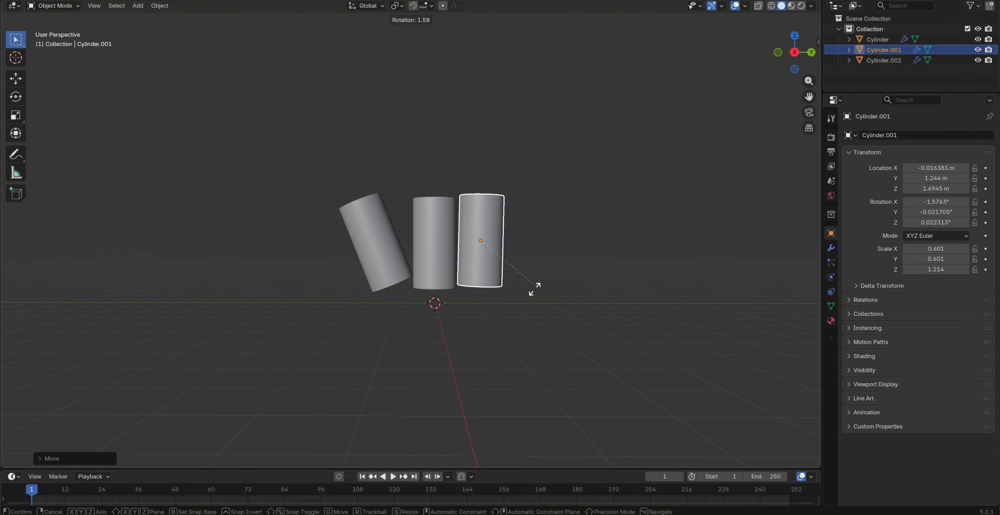
pyautogui.click(512, 319)
pyautogui.moveTo(389, 267); pyautogui.dragTo(358, 268)
pyautogui.moveTo(497, 263); pyautogui.dragTo(568, 258)
pyautogui.click(464, 412)
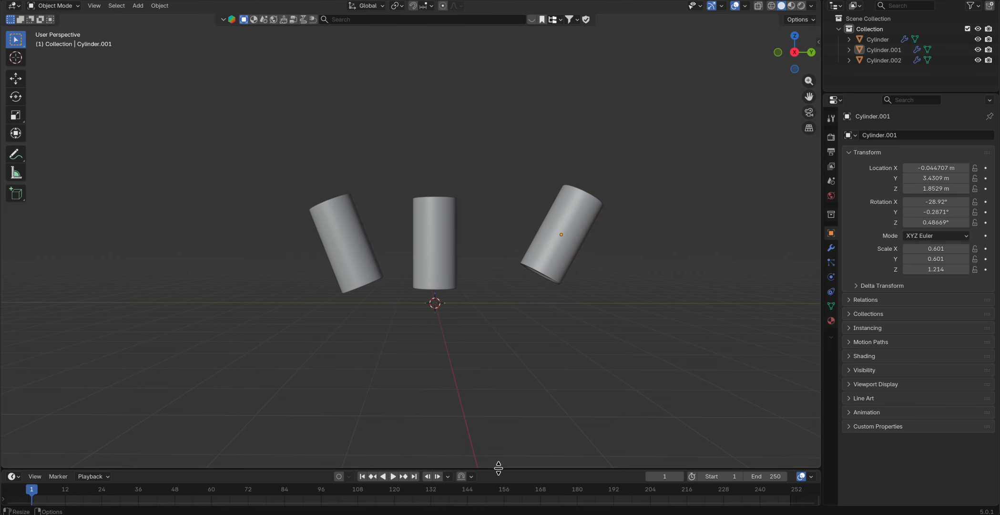
# Step: Enlarge the timeline area, split it in two and turn the new area into a Graph Editor
pyautogui.moveTo(499, 467); pyautogui.dragTo(502, 406)
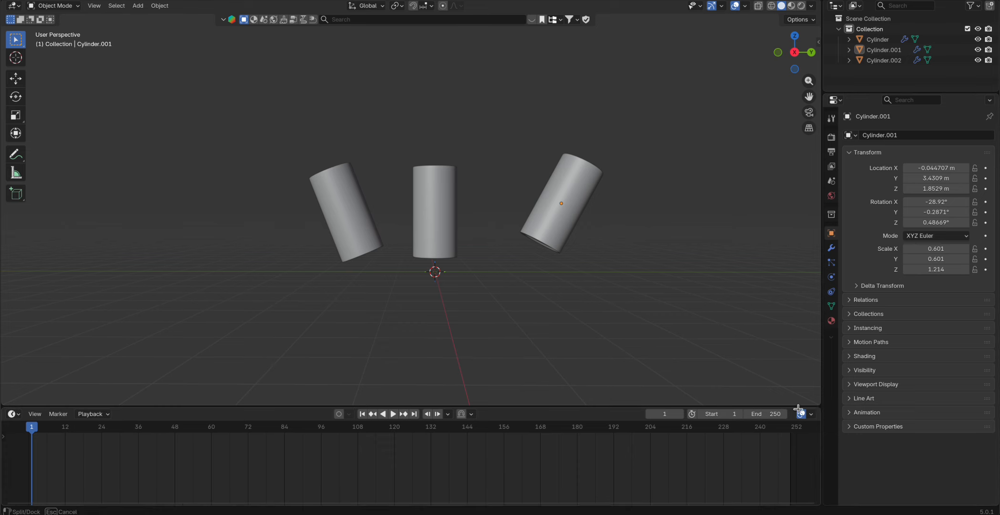
pyautogui.moveTo(798, 409); pyautogui.dragTo(509, 415)
pyautogui.click(521, 413)
pyautogui.click(661, 334)
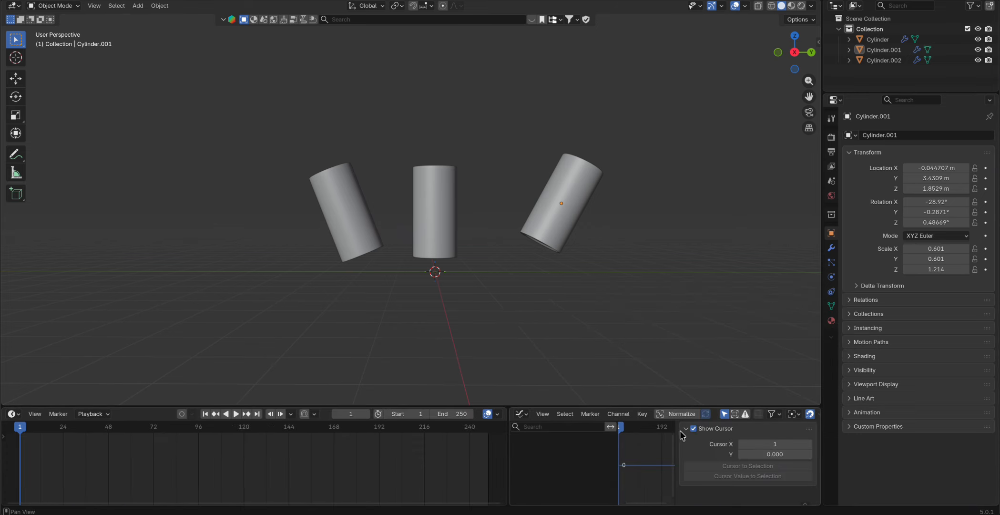
# Step: Hide the sidebar and collapse the channel list in the Graph Editor so that the curves fill its area
pyautogui.moveTo(680, 430); pyautogui.dragTo(841, 423)
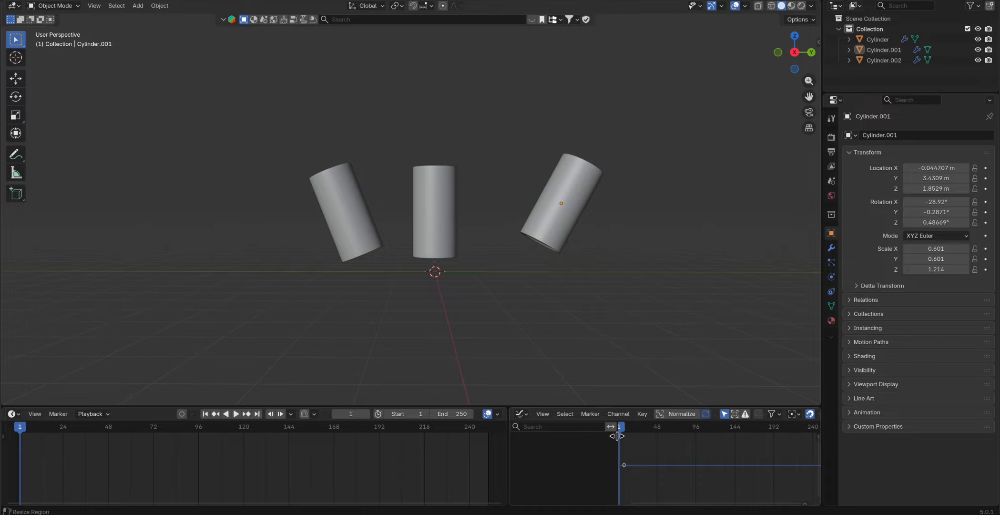
pyautogui.moveTo(617, 436); pyautogui.dragTo(506, 445)
pyautogui.scroll(-2, 597, 455)
pyautogui.scroll(-3, 544, 316)
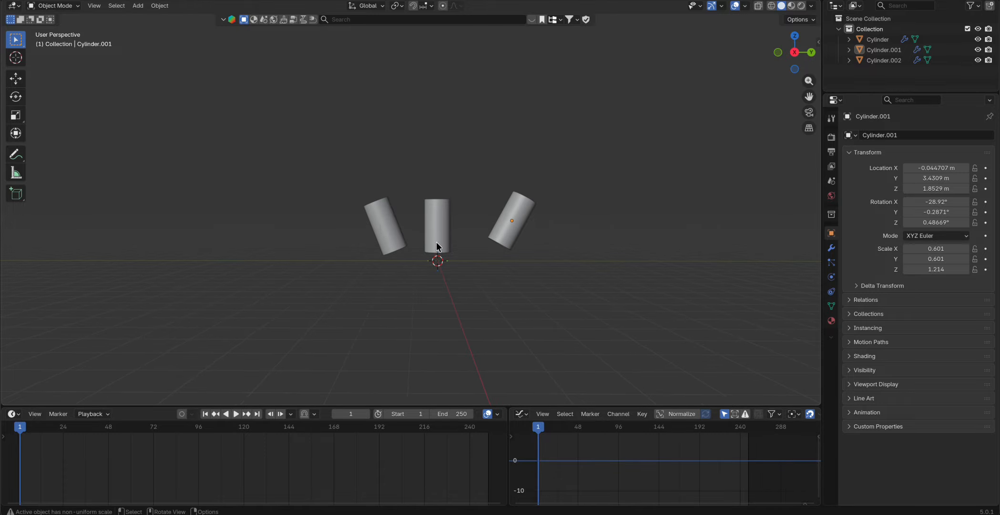
# Step: Remove both duplicated cylinders and select the original one
pyautogui.hotkey('ctrl', 'z')
pyautogui.hotkey('ctrl', 'z')
pyautogui.click(437, 237)
pyautogui.moveTo(438, 237); pyautogui.dragTo(515, 253, button='middle')
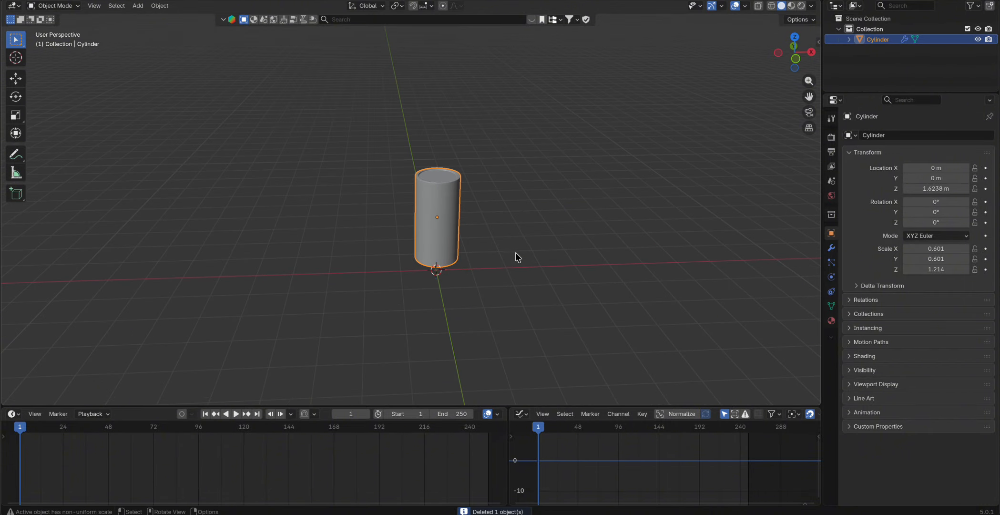
# Step: In top view, duplicate the cylinder to X about -0.49 m and duplicate that copy to X about -0.50 m
pyautogui.press('KP_7')
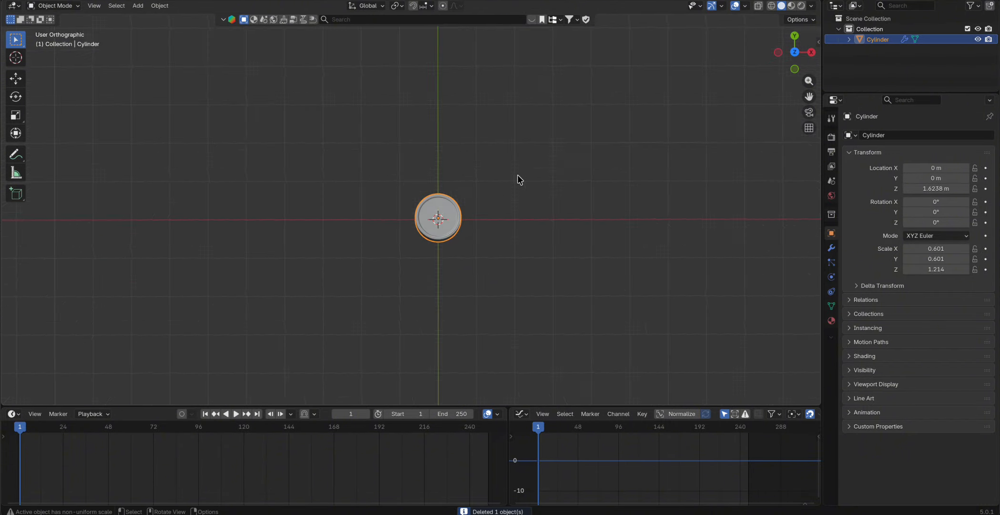
pyautogui.hotkey('shift', 'd')
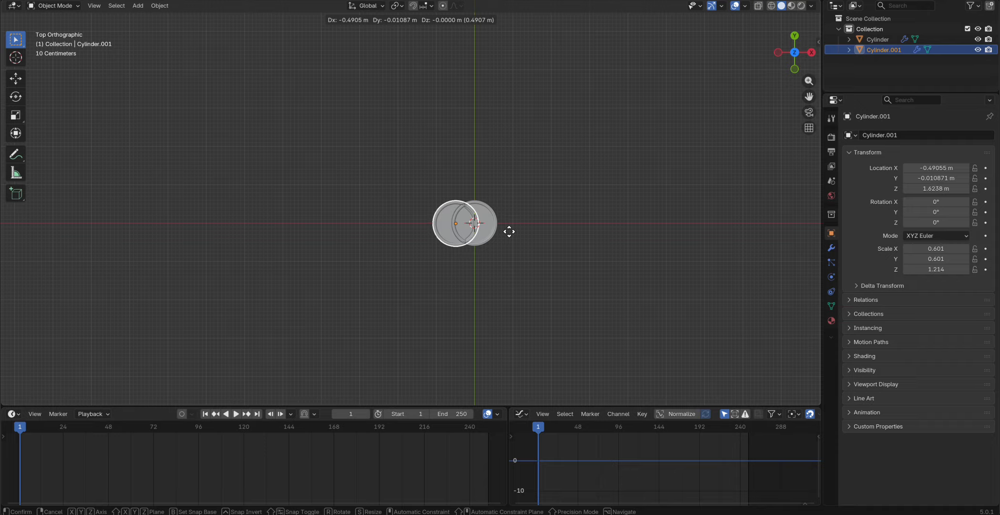
pyautogui.click(509, 231)
pyautogui.scroll(3, 500, 229)
pyautogui.hotkey('shift', 'd')
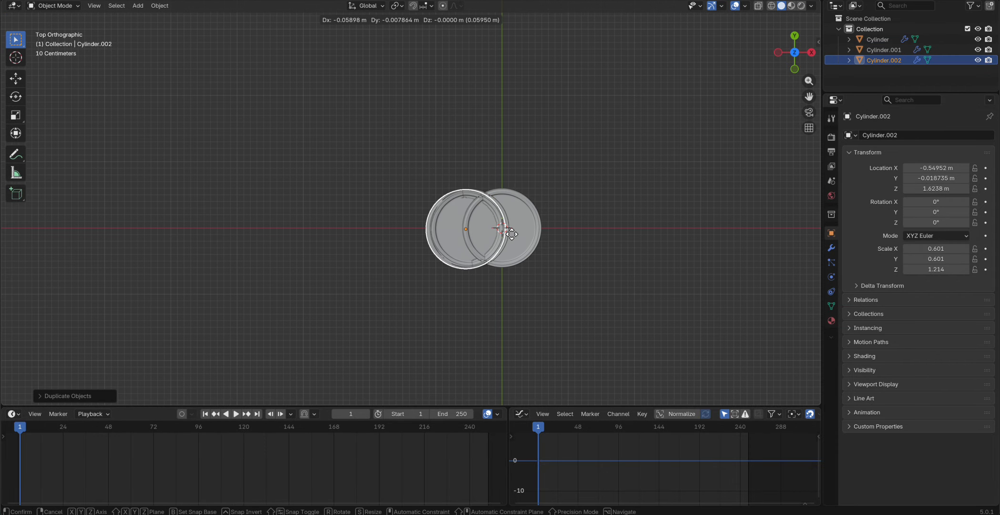
pyautogui.click(545, 235)
# Step: Keyframe the location and rotation of all three cylinders at frame 1
pyautogui.moveTo(544, 235); pyautogui.dragTo(471, 176, button='middle')
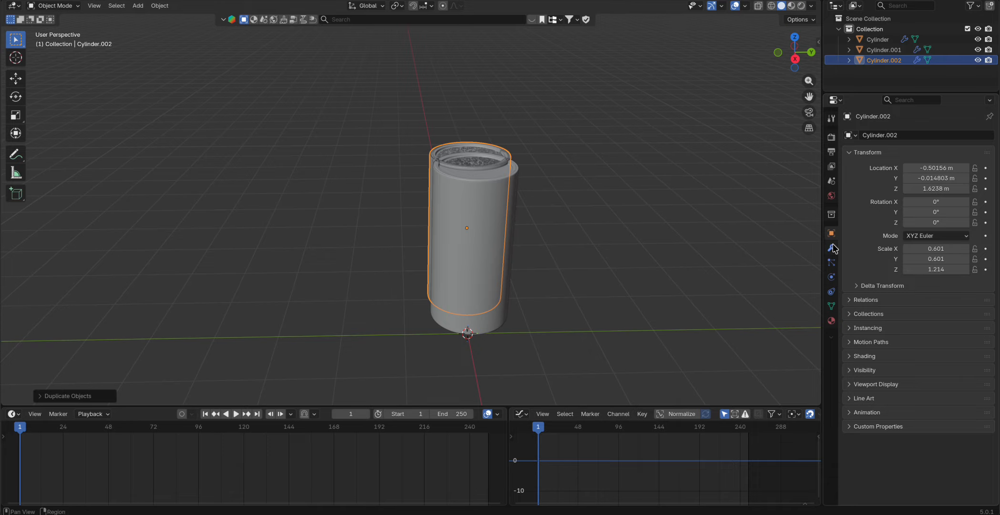
pyautogui.press('i')
pyautogui.press('i')
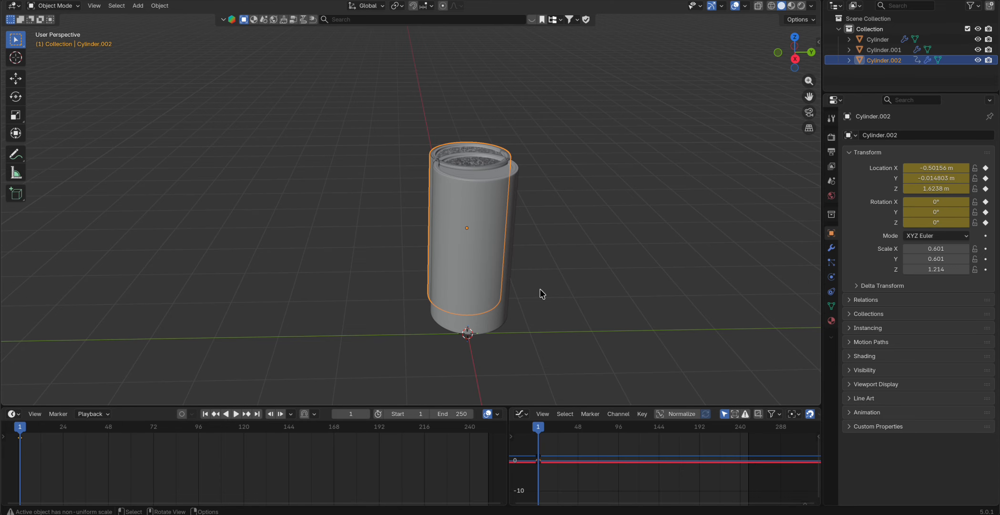
pyautogui.moveTo(540, 288); pyautogui.dragTo(463, 219, button='middle')
pyautogui.click(463, 219)
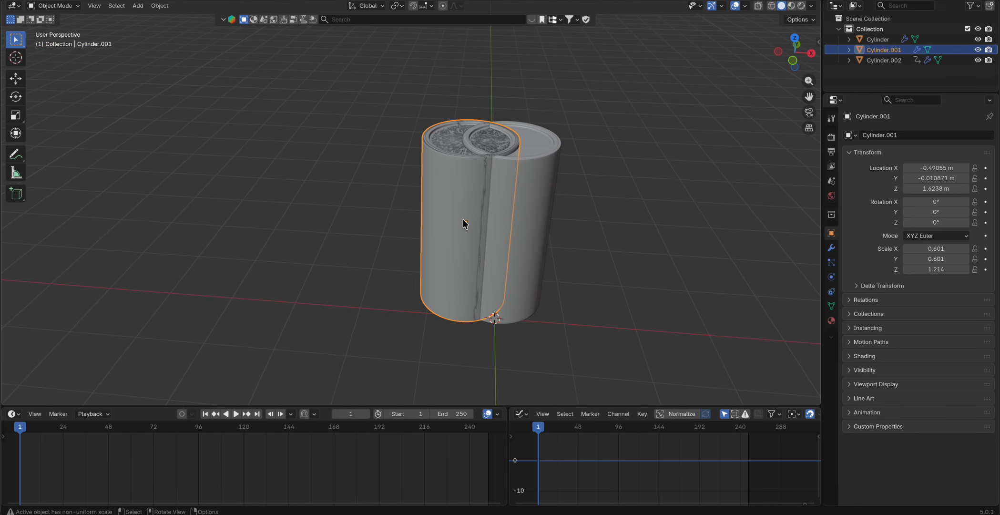
pyautogui.press('i')
pyautogui.press('i')
pyautogui.click(545, 203)
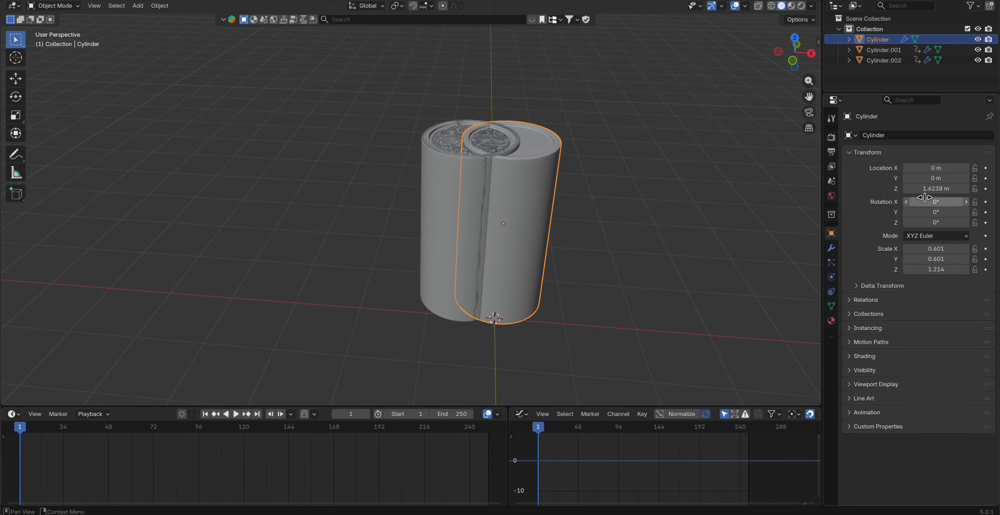
pyautogui.press('i')
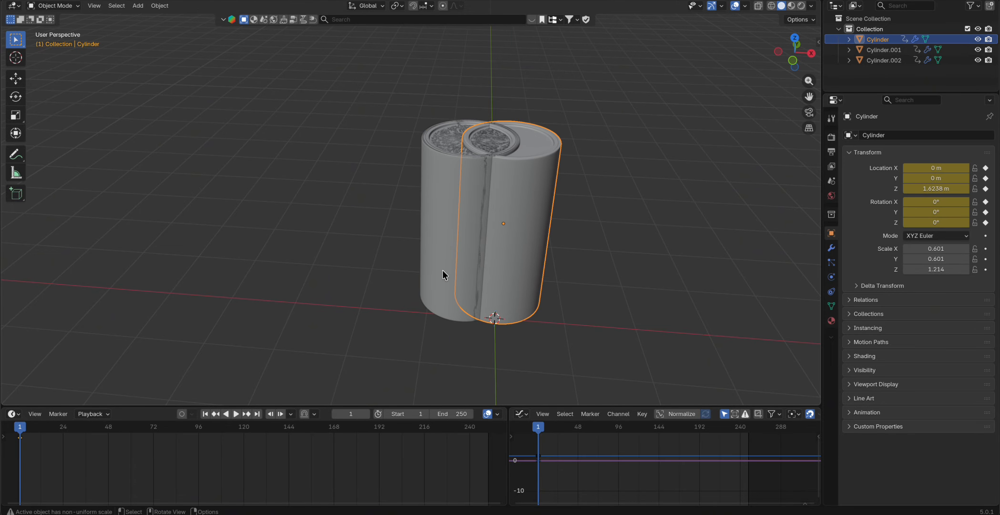
# Step: Go to frame 24 and, in right view, move Cylinder.002 to Y about -1.10 m and Z about 1.64 m
pyautogui.press('space')
pyautogui.press('space')
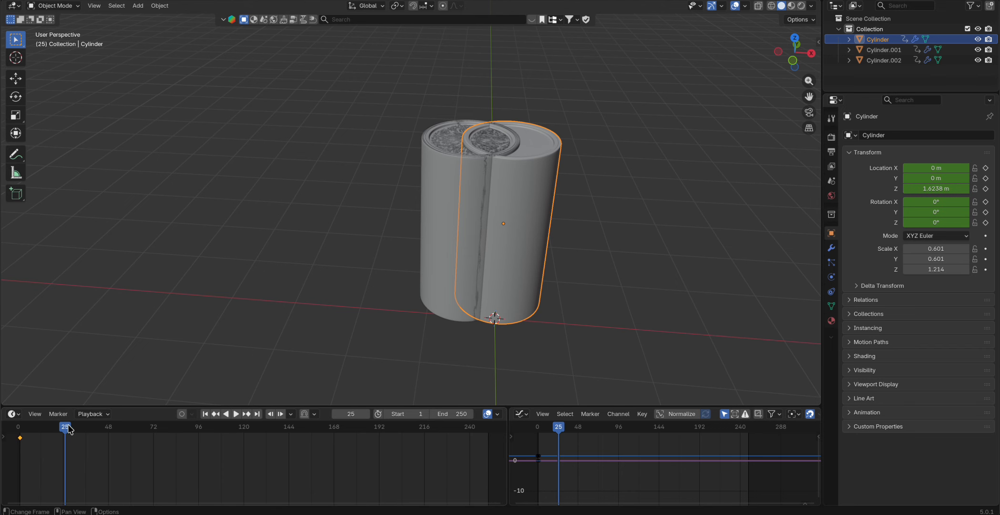
pyautogui.moveTo(286, 305); pyautogui.dragTo(443, 159, button='middle')
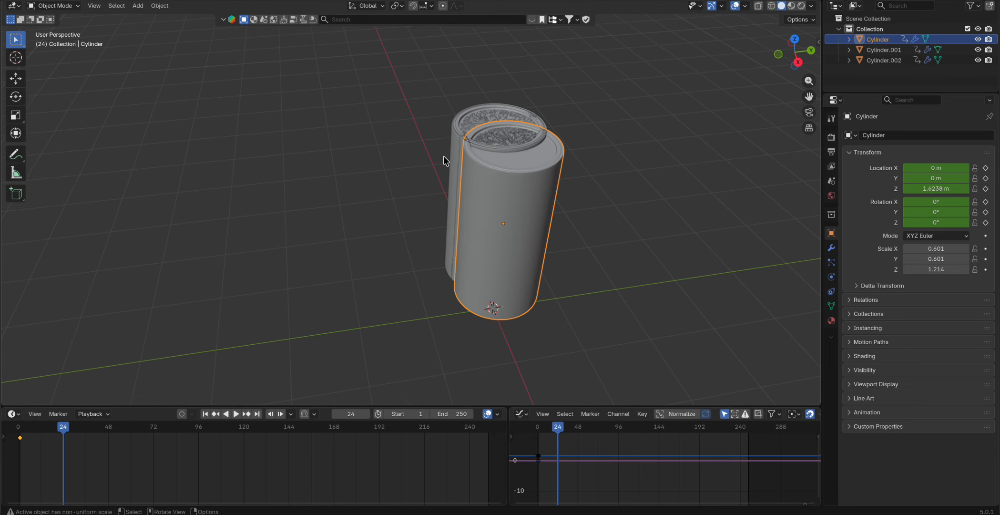
pyautogui.click(452, 172)
pyautogui.press('`')
pyautogui.click(404, 128)
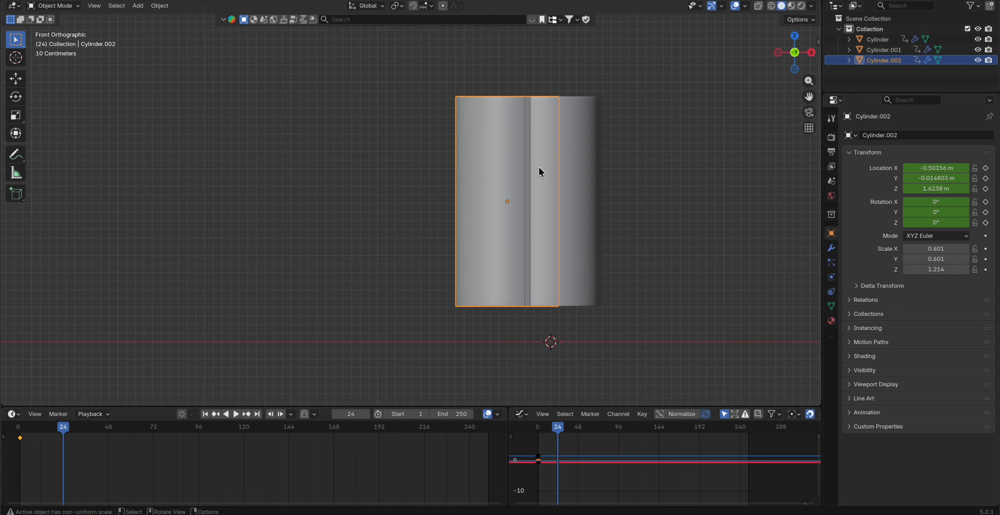
pyautogui.press('`')
pyautogui.click(623, 159)
pyautogui.press('g')
pyautogui.click(482, 181)
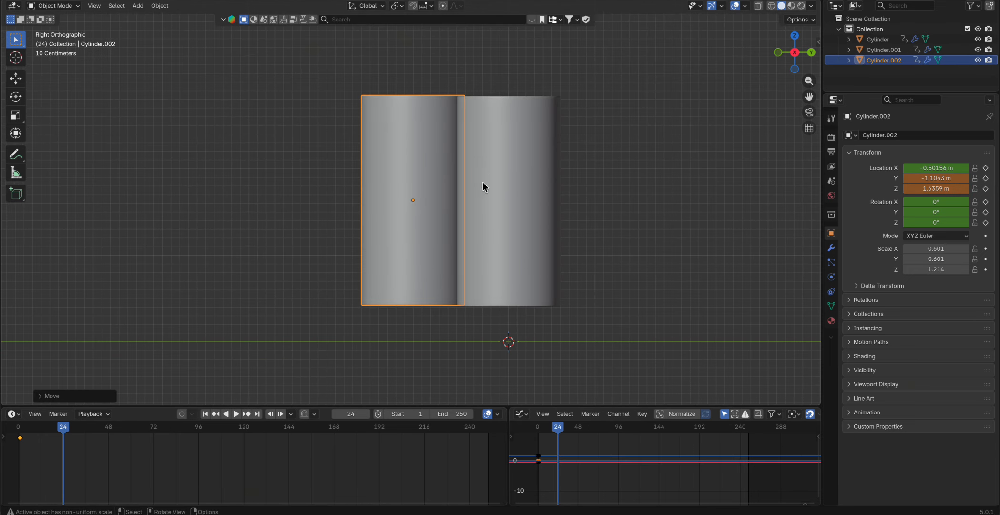
# Step: Tilt Cylinder.002 about 16° around X, nudge it to Y about -1.15 m and keyframe all its channels at frame 24
pyautogui.press('r')
pyautogui.click(534, 327)
pyautogui.press('r')
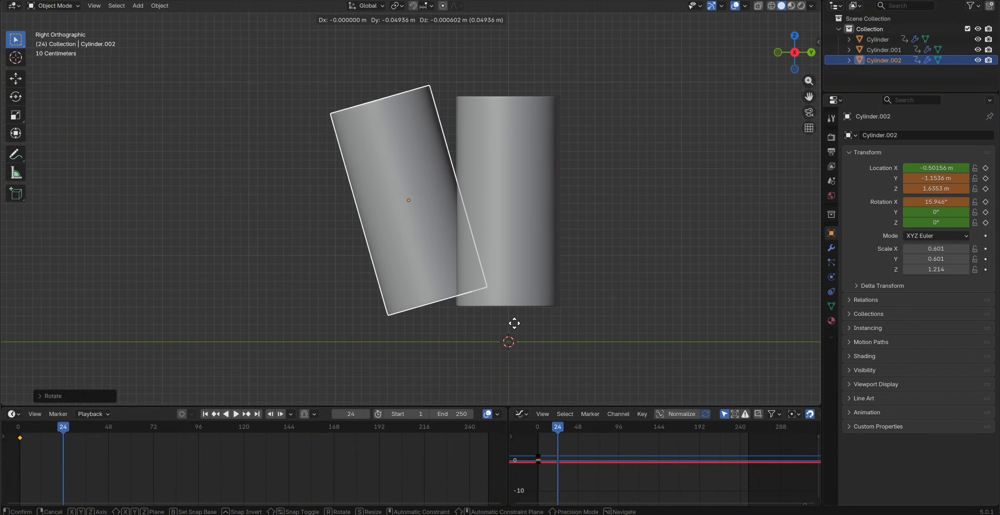
pyautogui.click(514, 327)
pyautogui.press('i')
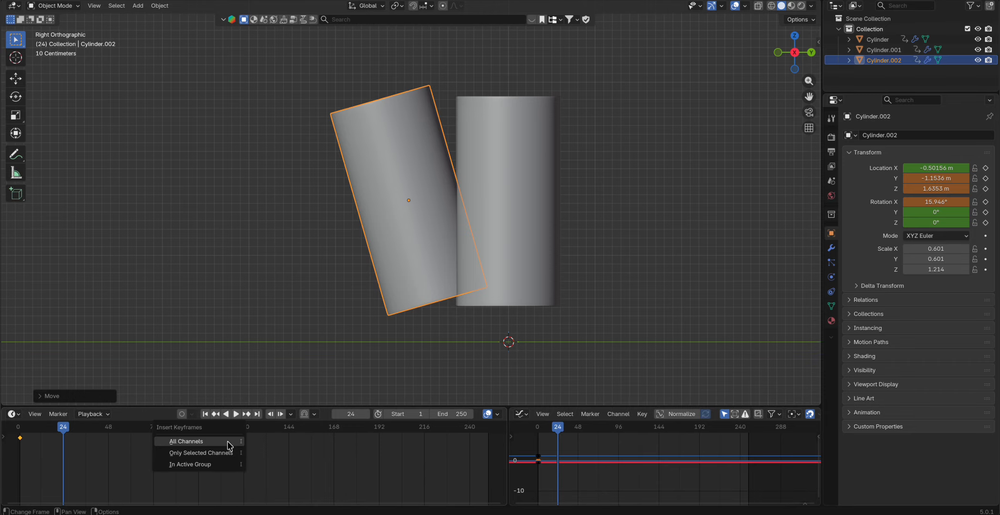
pyautogui.click(228, 441)
# Step: In right view, move Cylinder.001 to the opposite side at Y about 1.36 m and Z about 1.67 m
pyautogui.moveTo(544, 181); pyautogui.dragTo(516, 112, button='middle')
pyautogui.click(514, 109)
pyautogui.press('`')
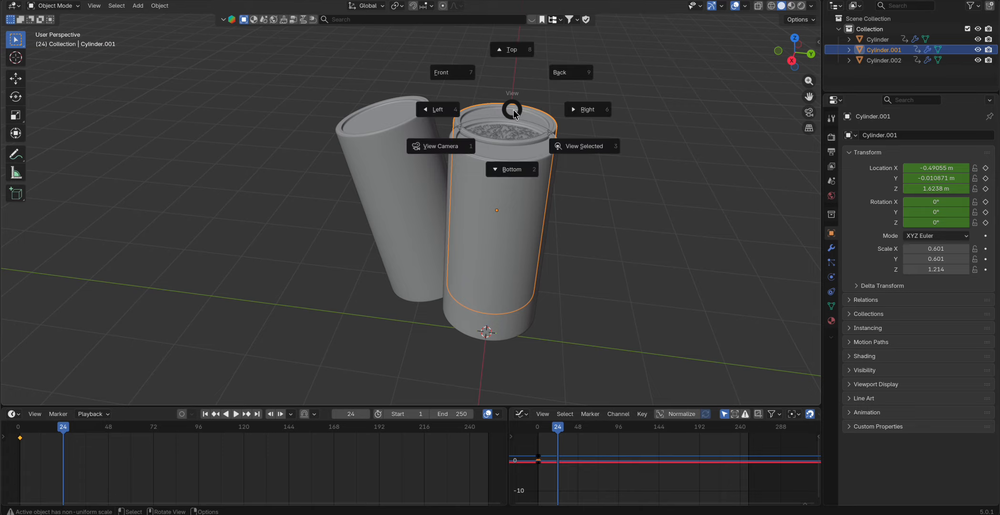
pyautogui.click(611, 122)
pyautogui.press('g')
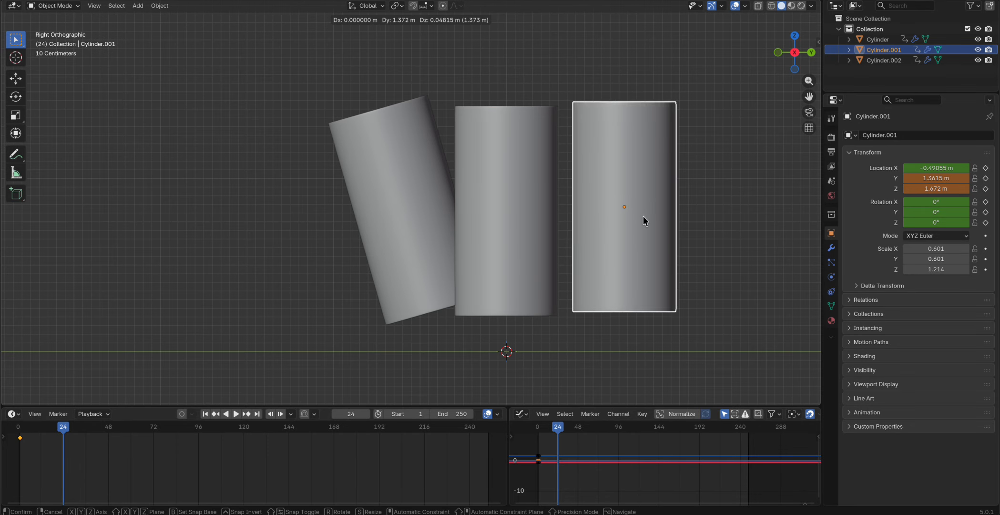
pyautogui.click(644, 220)
# Step: Tilt Cylinder.001 about -20.4° around X, nudge it to Y about 1.34 m and keyframe all its channels at frame 24
pyautogui.press('r')
pyautogui.click(712, 260)
pyautogui.press('g')
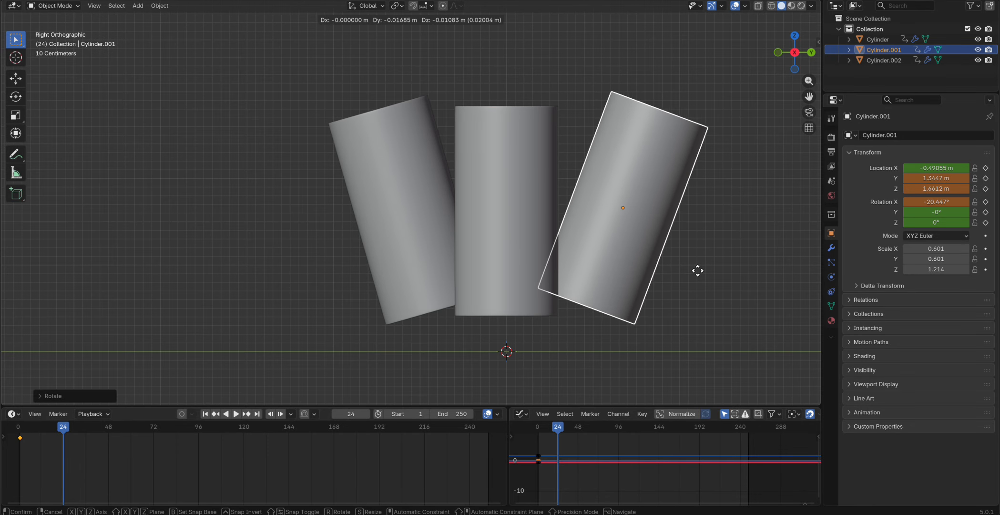
pyautogui.click(698, 270)
pyautogui.press('i')
pyautogui.click(272, 459)
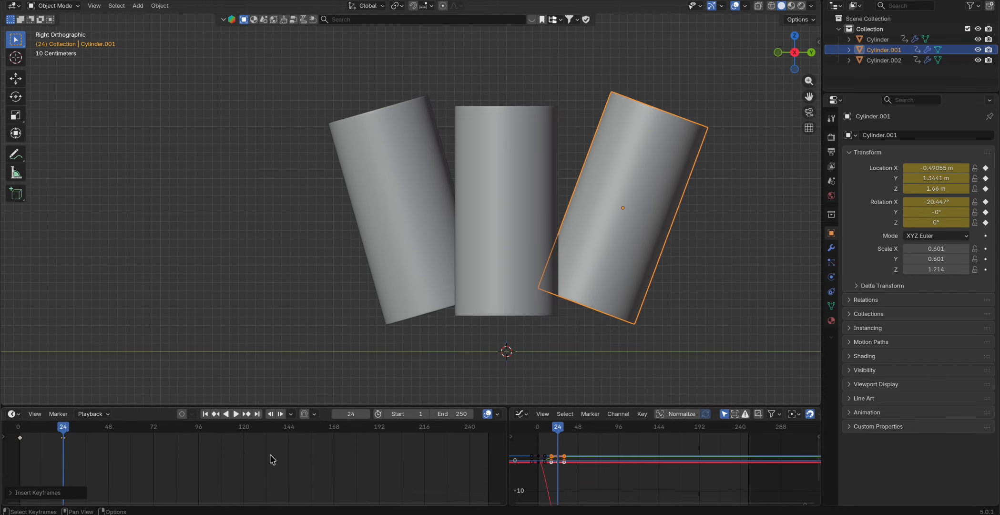
# Step: Play back and scrub the spreading motion of the cylinders from frame 1 and return to frame 24
pyautogui.moveTo(54, 431); pyautogui.dragTo(13, 435)
pyautogui.press('space')
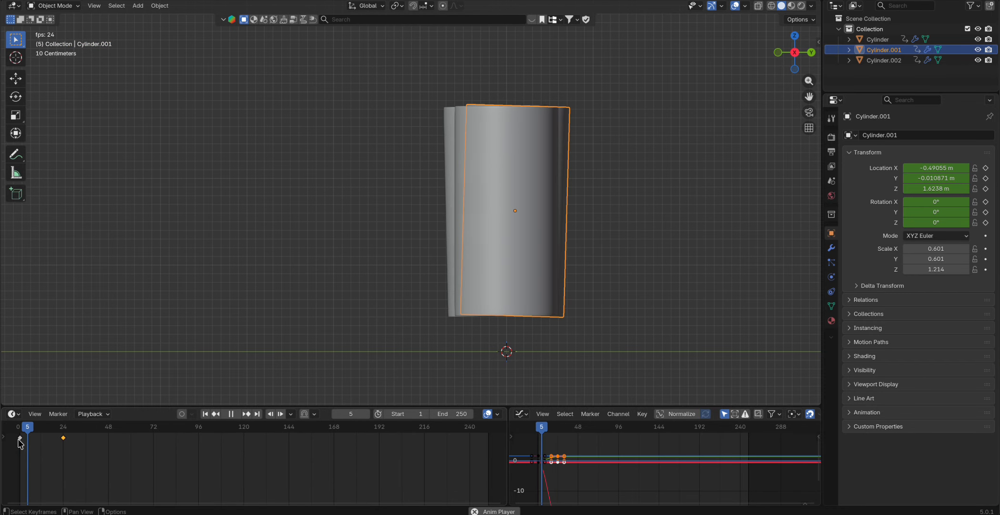
pyautogui.press('space')
pyautogui.moveTo(84, 429); pyautogui.dragTo(21, 429)
pyautogui.press('space')
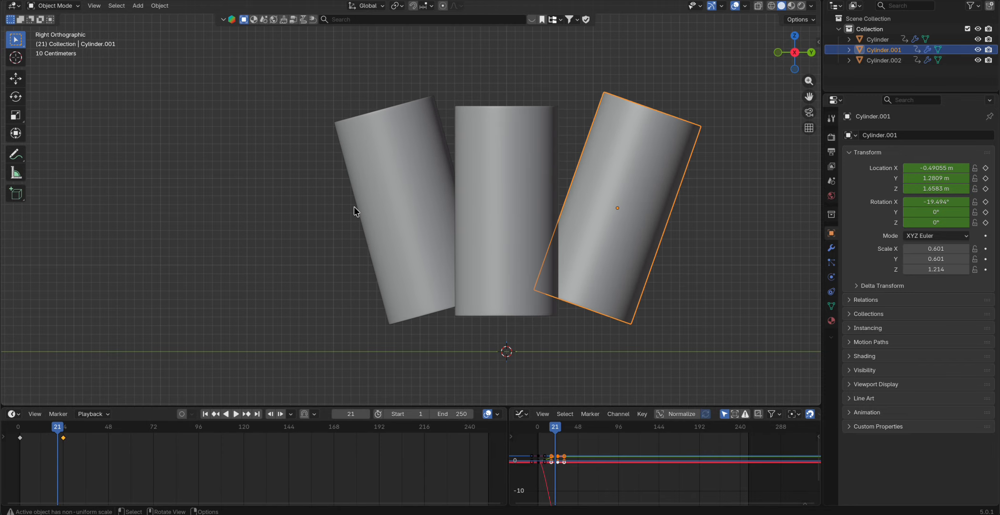
pyautogui.press('Up')
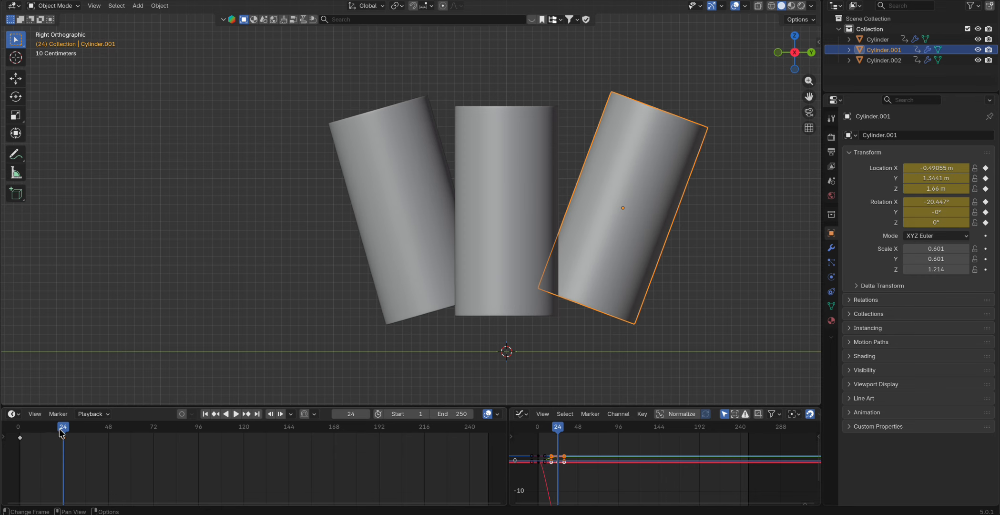
# Step: Select the keyframes of Cylinder.001 in the timeline and set the animation's end frame to 24
pyautogui.scroll(-1, 229, 439)
pyautogui.moveTo(184, 478); pyautogui.dragTo(20, 420)
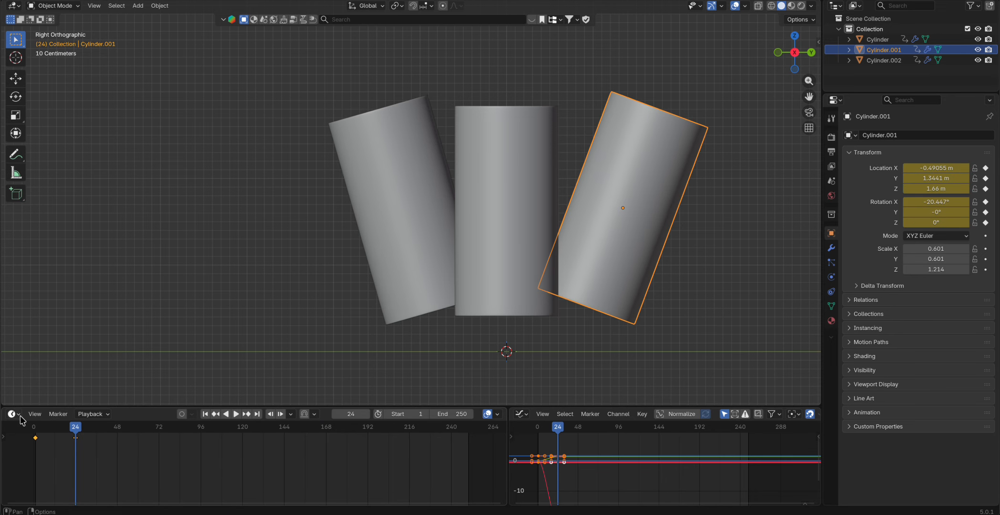
pyautogui.click(460, 413)
pyautogui.write('24')
pyautogui.press('Return')
pyautogui.scroll(-5, 648, 425)
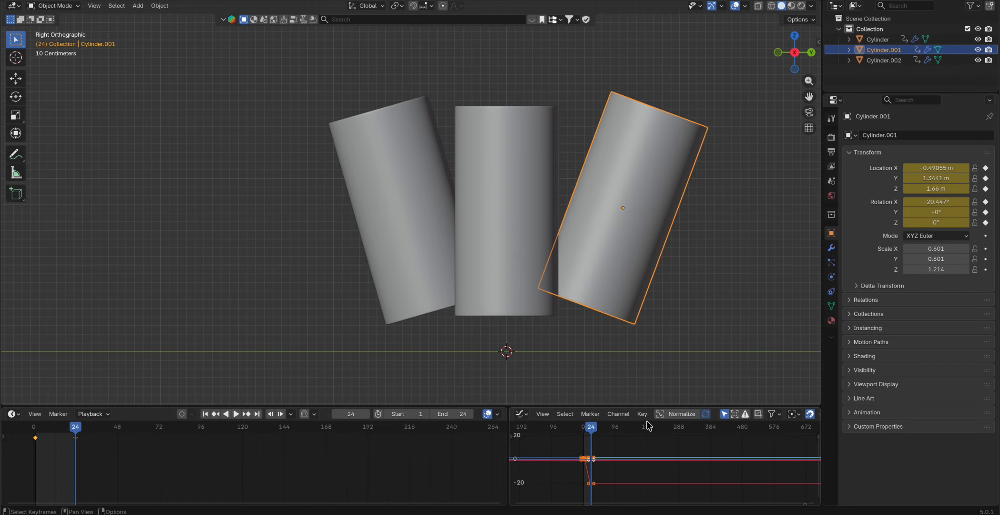
# Step: Enlarge the Graph Editor, reveal its channel list and expand Cylinder.001's object transform channels
pyautogui.scroll(4, 598, 463)
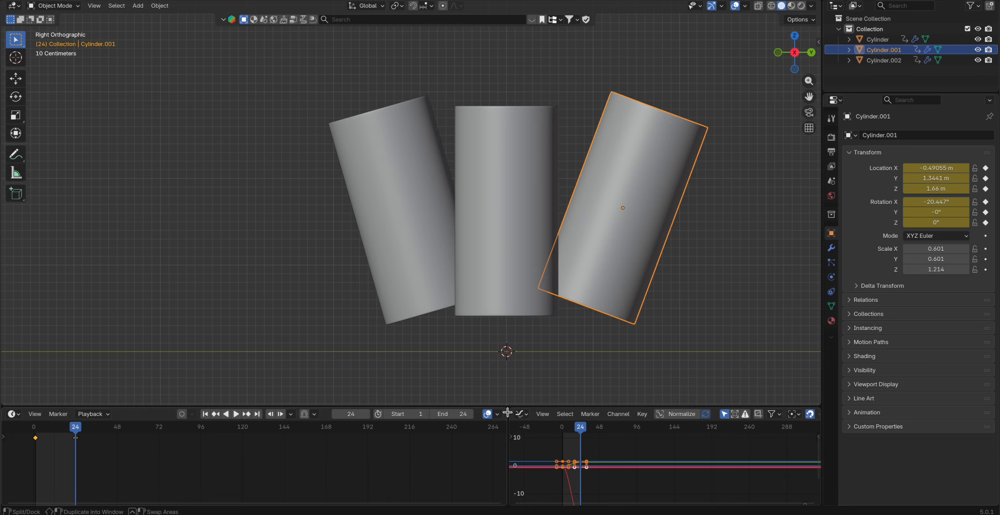
pyautogui.moveTo(508, 414); pyautogui.dragTo(392, 426)
pyautogui.moveTo(458, 406); pyautogui.dragTo(460, 289)
pyautogui.click(397, 316)
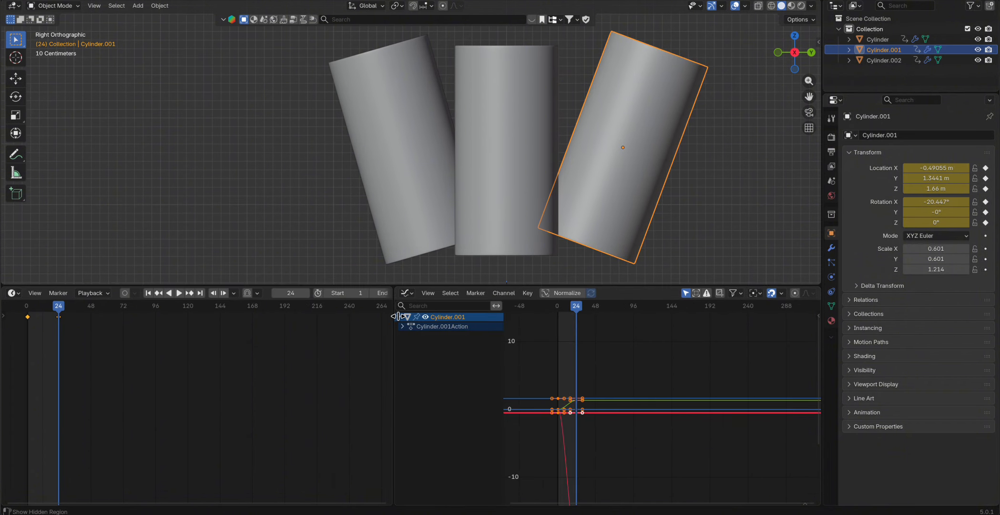
pyautogui.click(407, 336)
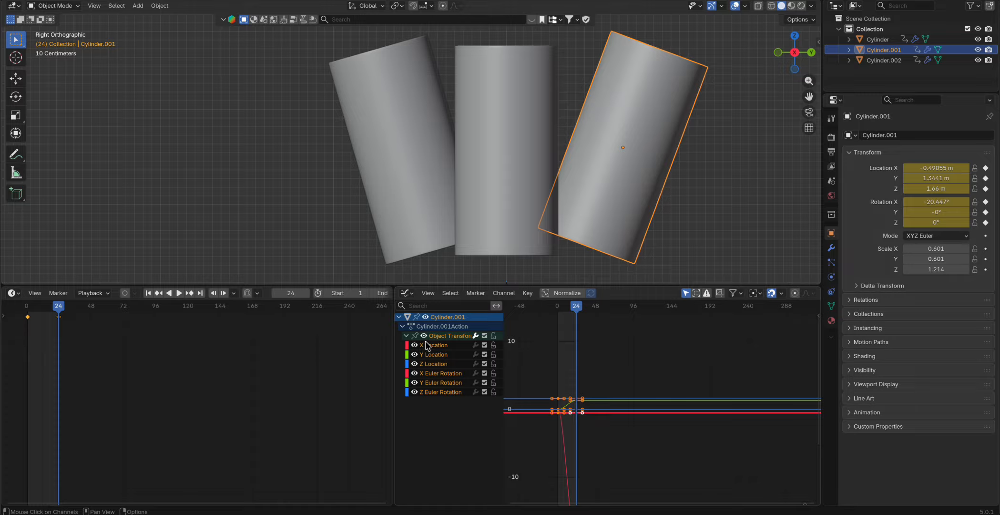
# Step: Isolate Cylinder.001's Y Location curve and pull its frame 1 handle steeply upward so the motion starts fast
pyautogui.moveTo(620, 225); pyautogui.dragTo(620, 175, button='middle')
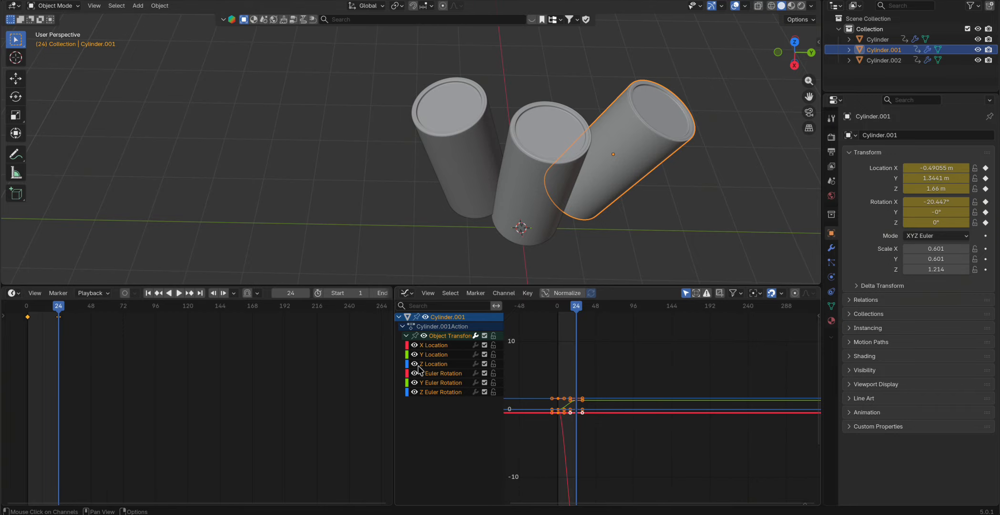
pyautogui.scroll(8, 540, 404)
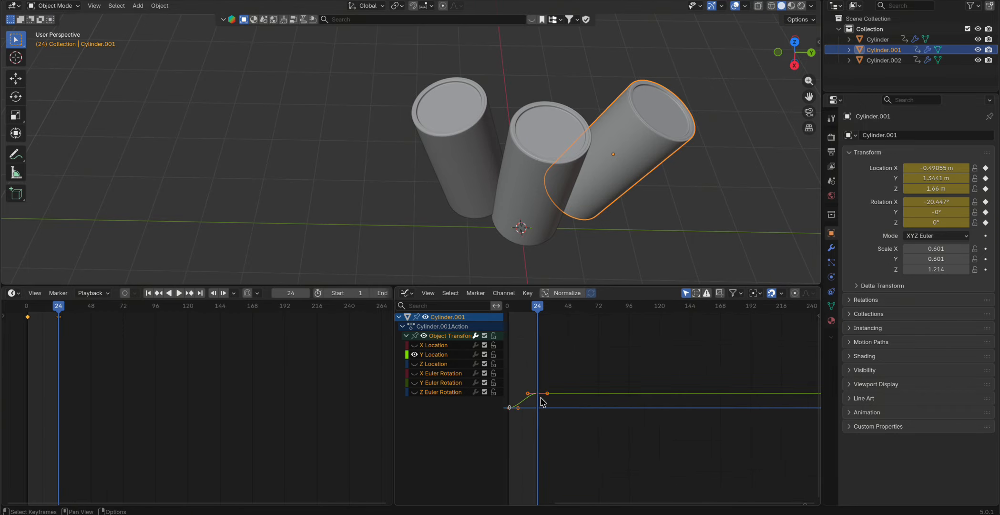
pyautogui.scroll(1, 679, 378)
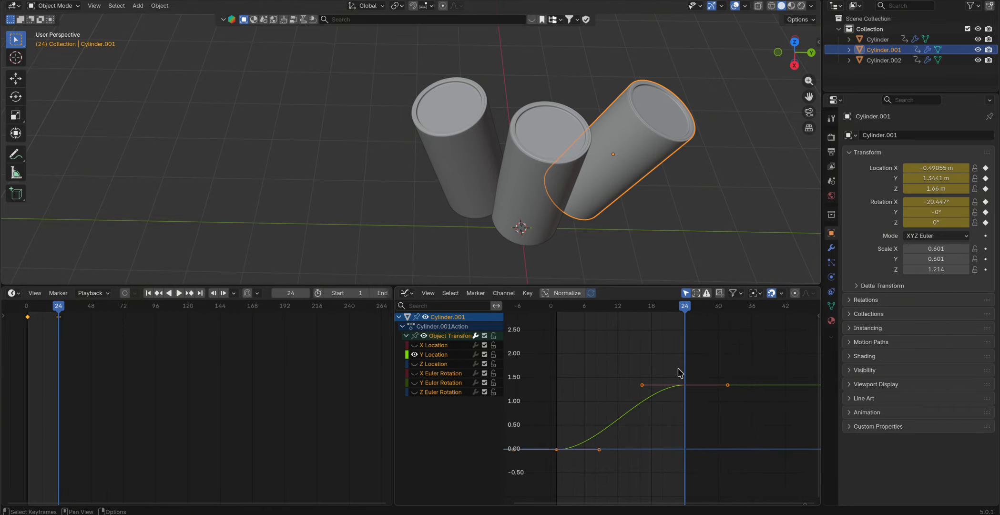
pyautogui.press('space')
pyautogui.moveTo(644, 338); pyautogui.dragTo(628, 342)
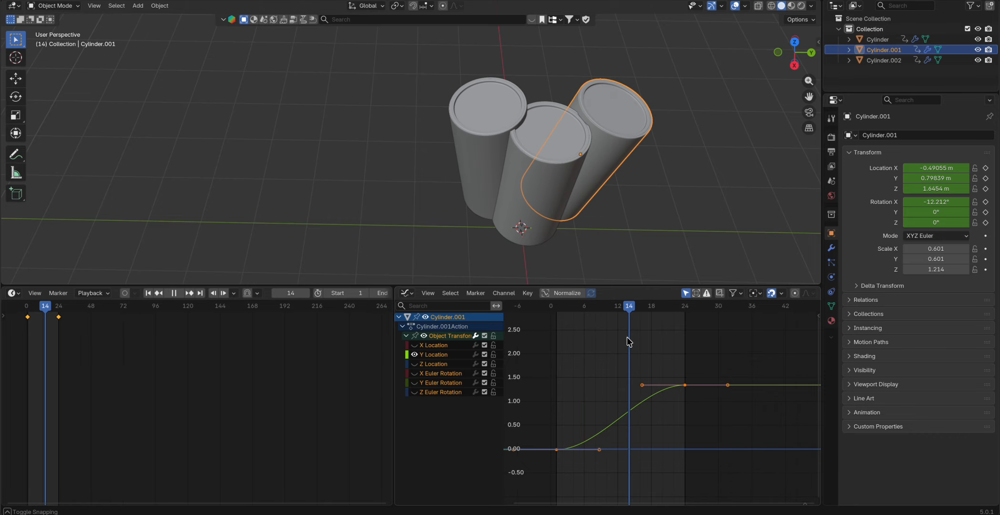
pyautogui.moveTo(602, 452); pyautogui.dragTo(560, 412)
pyautogui.press('space')
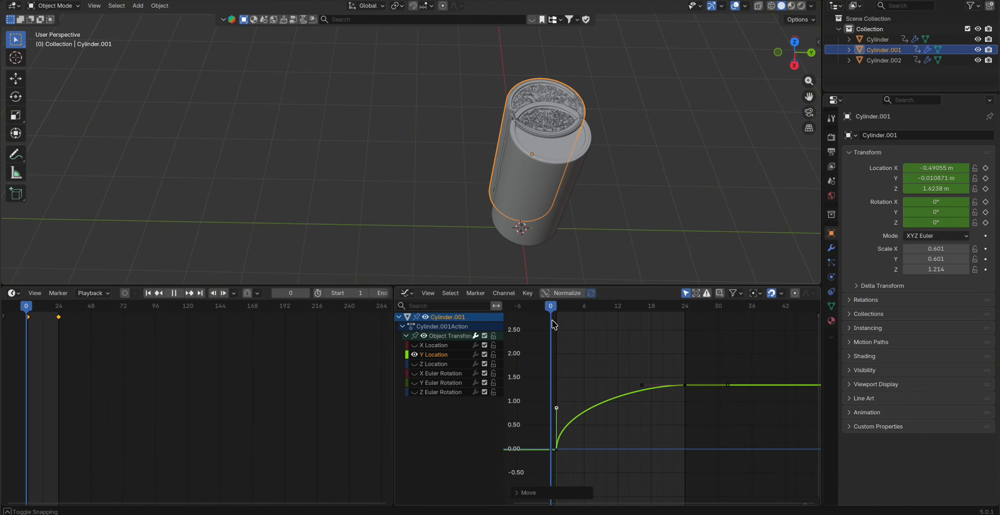
# Step: Raise the frame 1 handle of Cylinder.001's Y Location curve further to about 1.1 and preview the motion
pyautogui.press('space')
pyautogui.moveTo(676, 313); pyautogui.dragTo(558, 316)
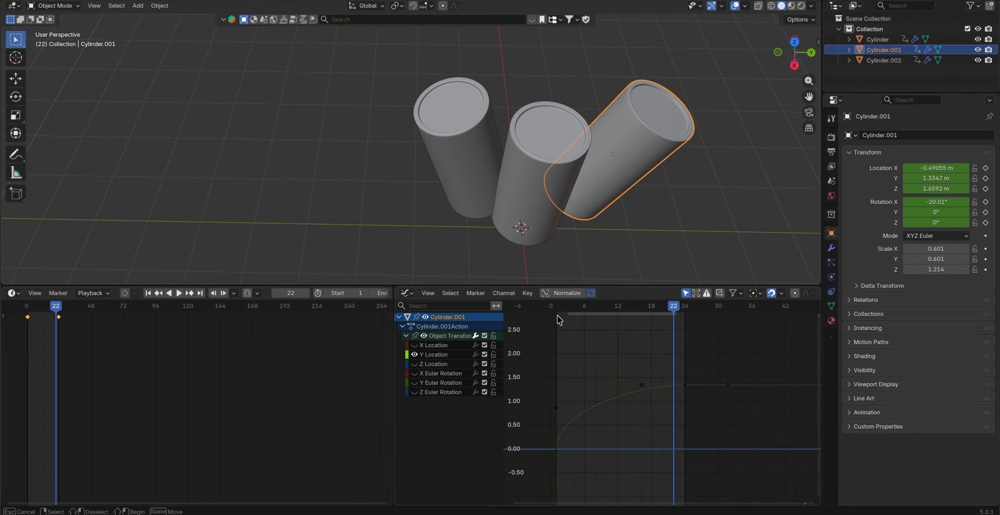
pyautogui.press('space')
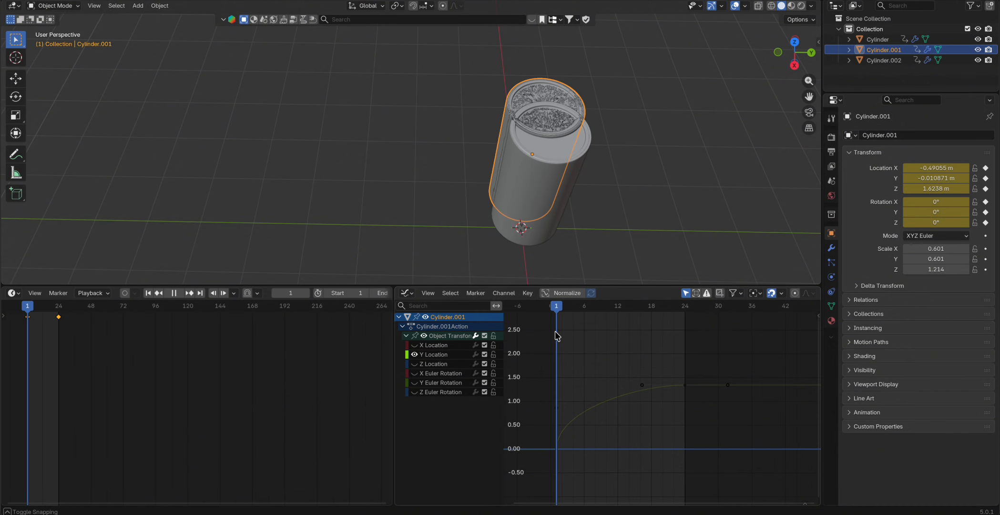
pyautogui.press('g')
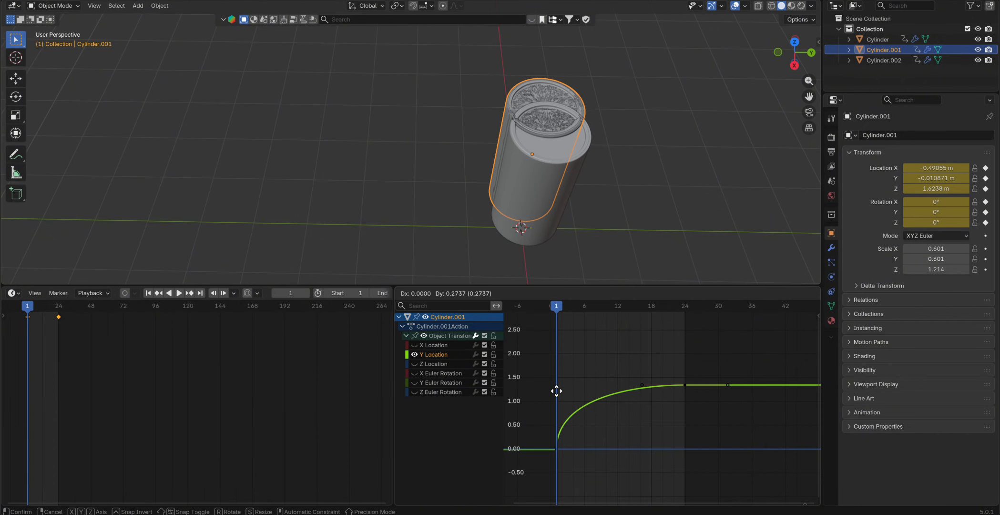
pyautogui.click(555, 393)
pyautogui.press('space')
pyautogui.press('space')
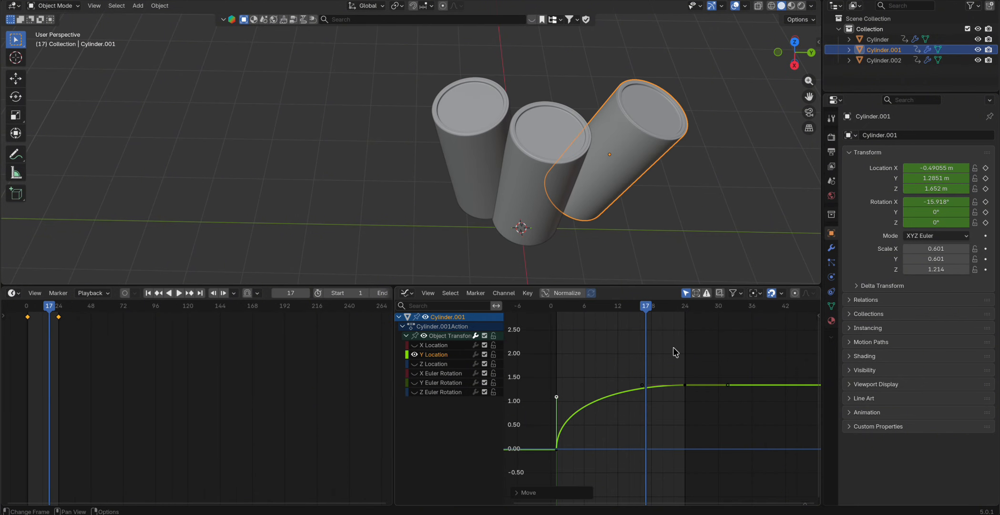
pyautogui.moveTo(647, 309); pyautogui.dragTo(618, 309)
# Step: Isolate Cylinder.002's Y Location curve, pull its frame 1 handle straight down to about -1.1 and preview the spread
pyautogui.click(490, 149)
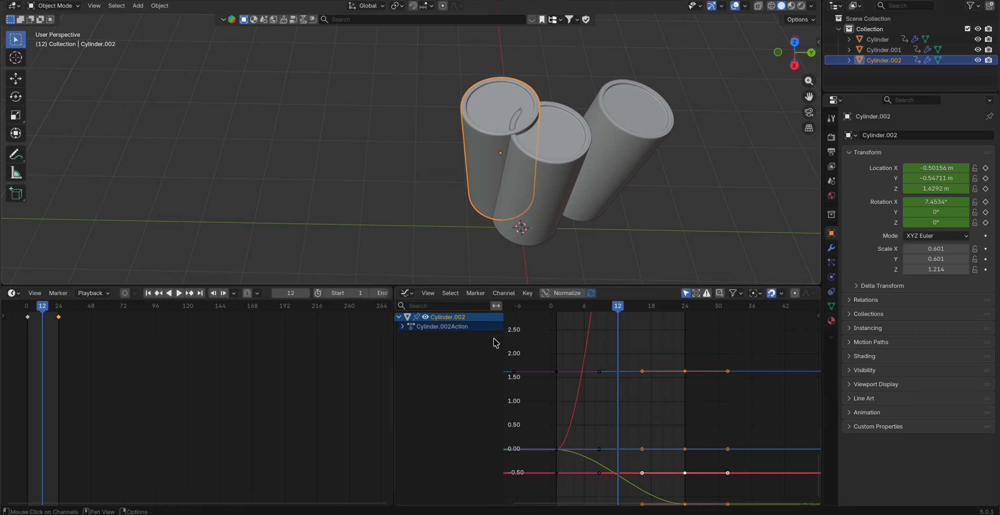
pyautogui.click(406, 336)
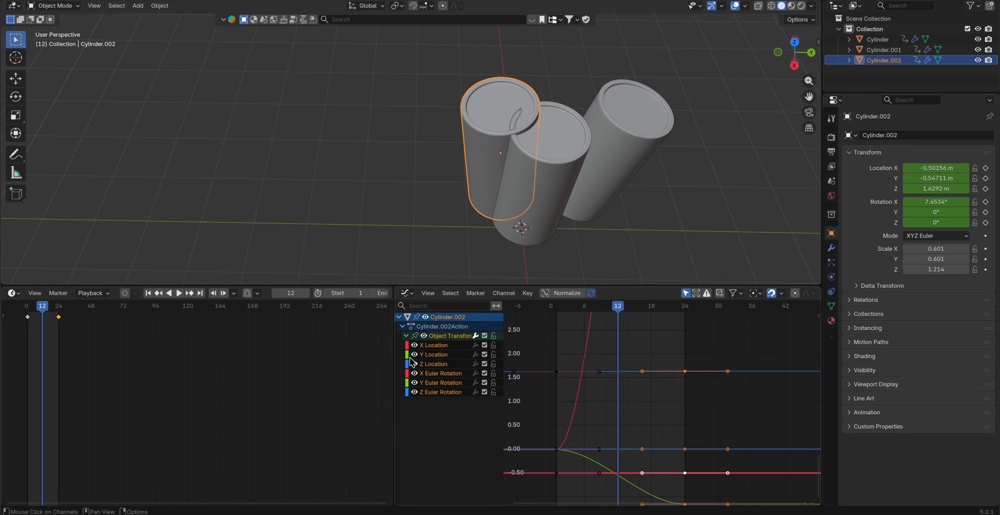
pyautogui.scroll(-3, 613, 411)
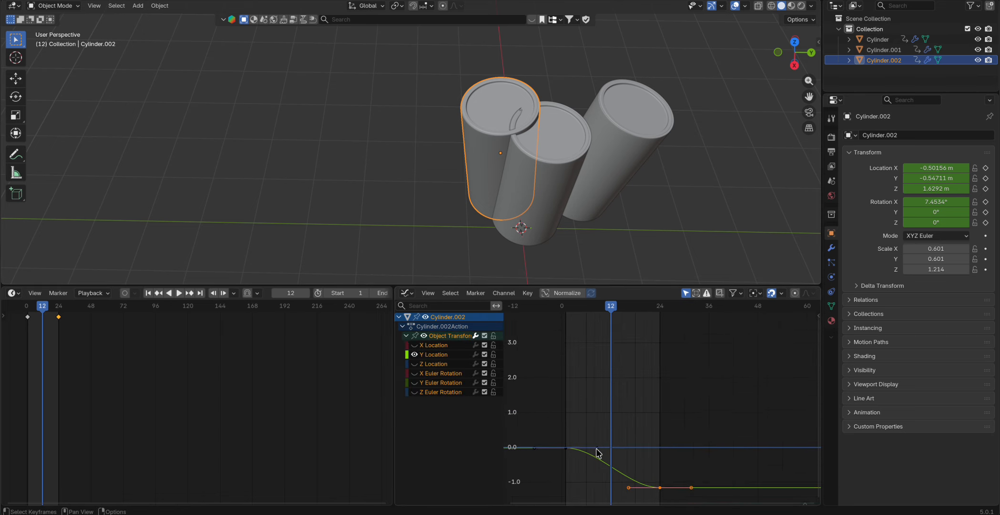
pyautogui.moveTo(607, 408); pyautogui.dragTo(574, 441)
pyautogui.press('space')
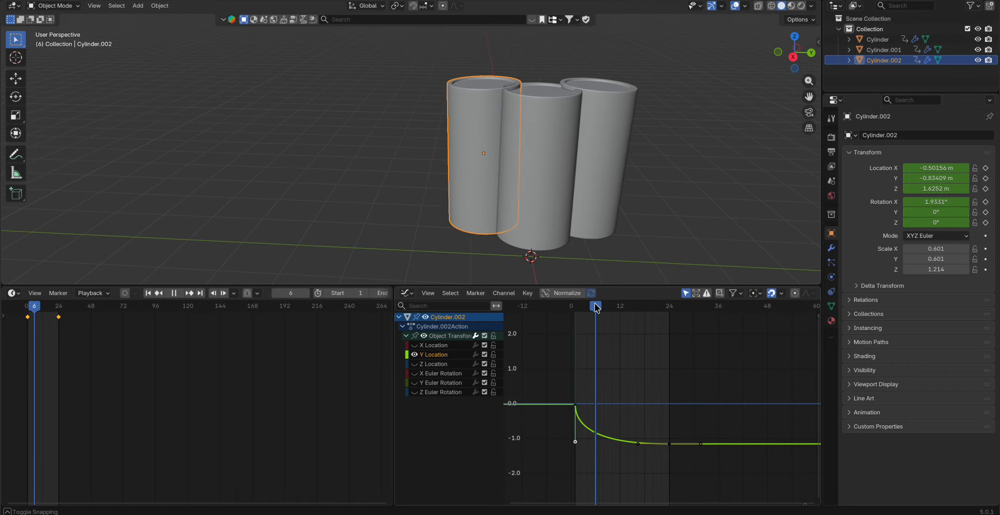
pyautogui.press('space')
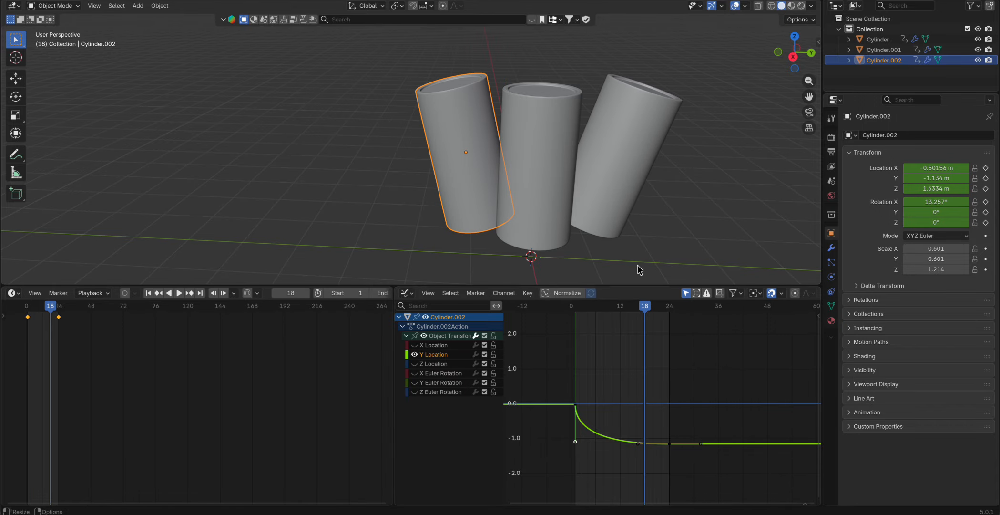
pyautogui.moveTo(652, 213); pyautogui.dragTo(672, 197, button='middle')
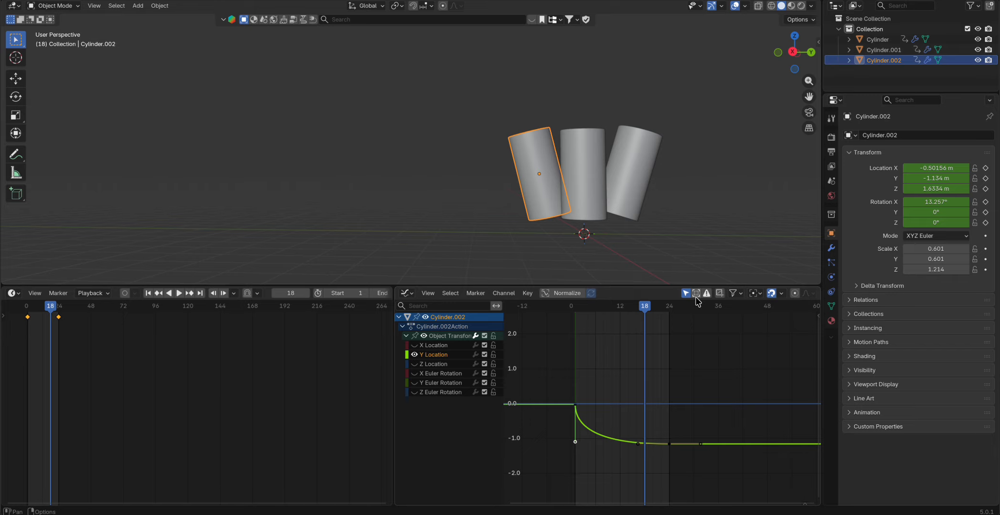
pyautogui.moveTo(632, 311)
pyautogui.mouseDown()
pyautogui.moveTo(616, 312)
pyautogui.moveTo(624, 313)
pyautogui.moveTo(619, 321)
pyautogui.mouseUp()
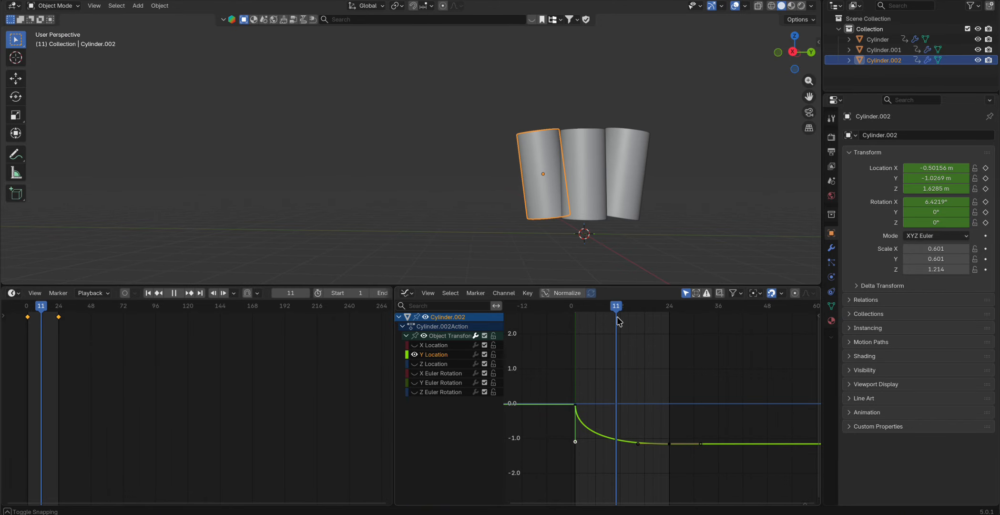
# Step: Isolate Cylinder.002's X Euler Rotation curve and stretch the incoming handle of its frame 24 keyframe back to about frame -6
pyautogui.click(414, 355)
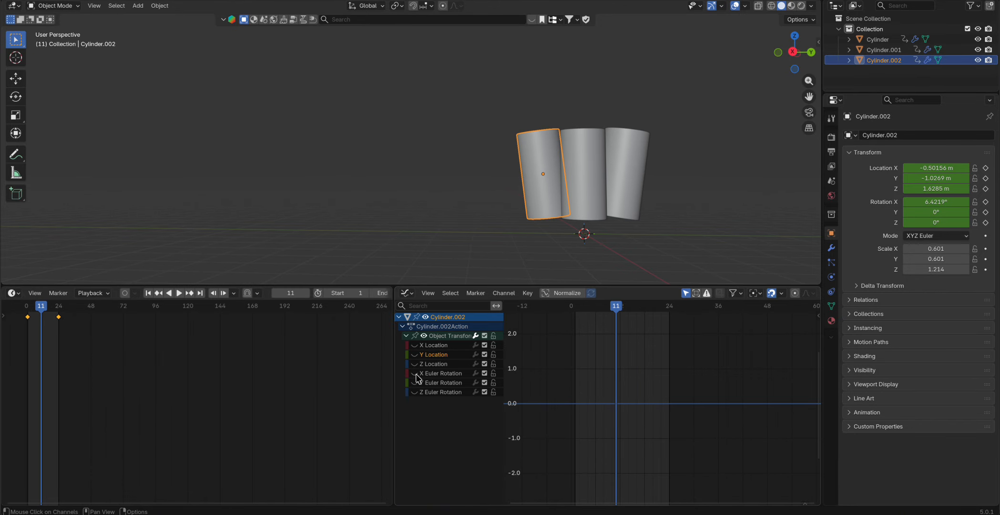
pyautogui.scroll(2, 633, 382)
pyautogui.click(442, 373)
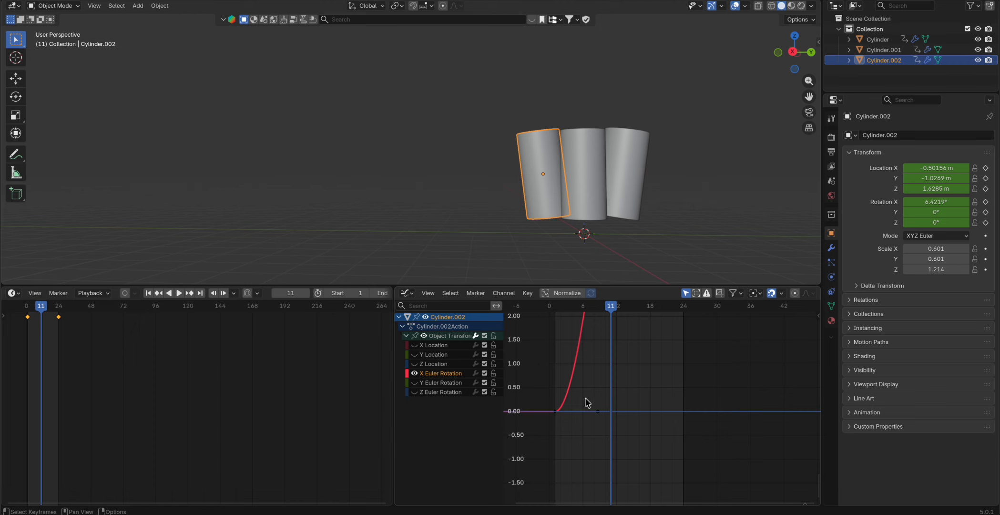
pyautogui.scroll(-6, 587, 402)
pyautogui.scroll(-12, 617, 380)
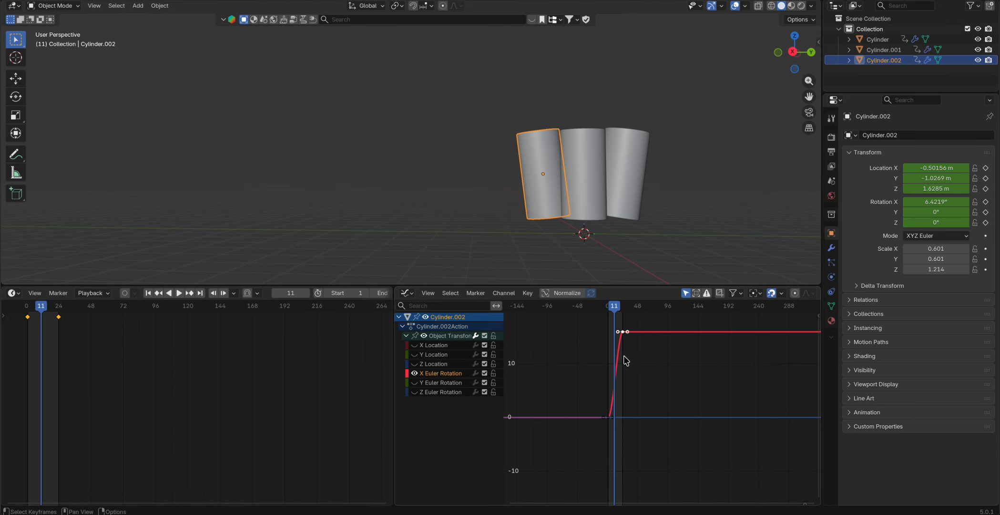
pyautogui.scroll(10, 626, 363)
pyautogui.moveTo(624, 358); pyautogui.dragTo(631, 366, button='middle')
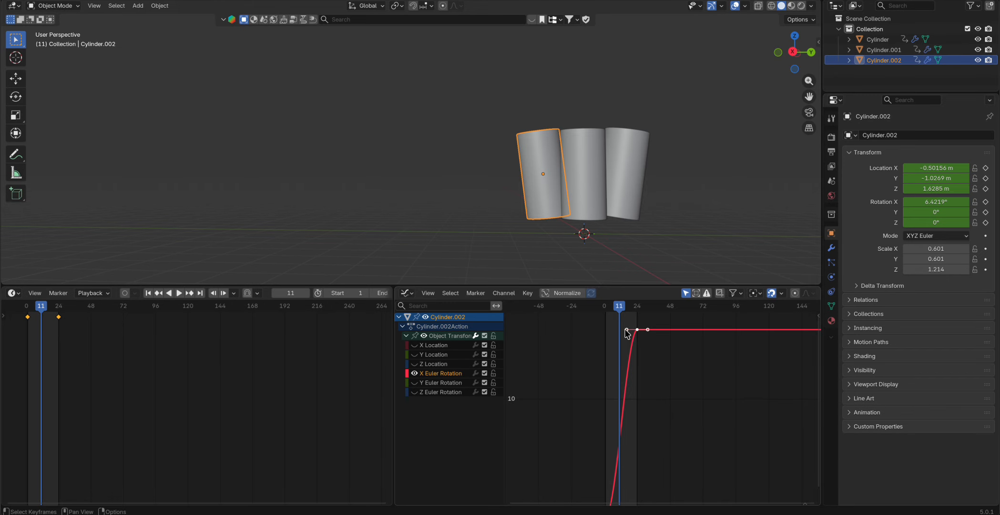
pyautogui.moveTo(627, 330); pyautogui.dragTo(615, 329)
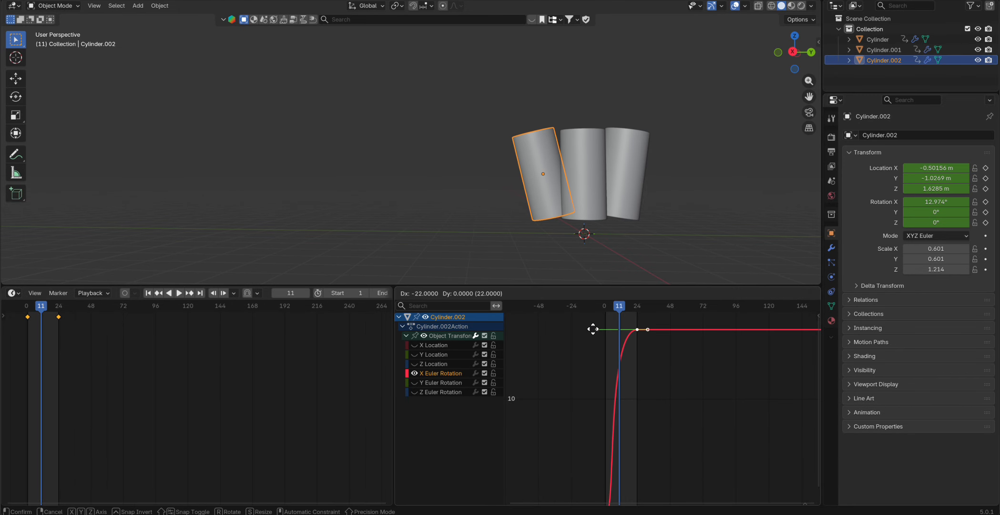
pyautogui.click(596, 329)
# Step: Play back and scrub the animation to check the faster tilt of Cylinder.002
pyautogui.press('space')
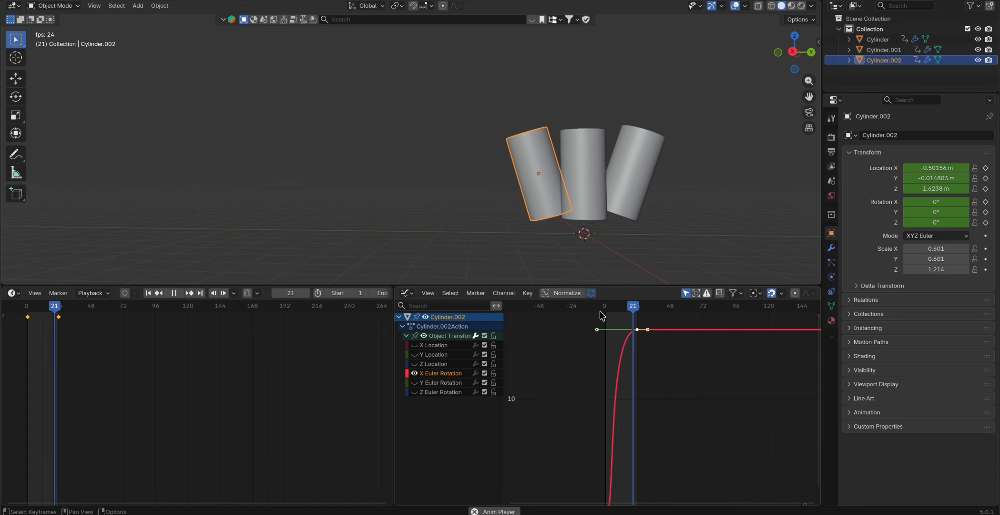
pyautogui.press('space')
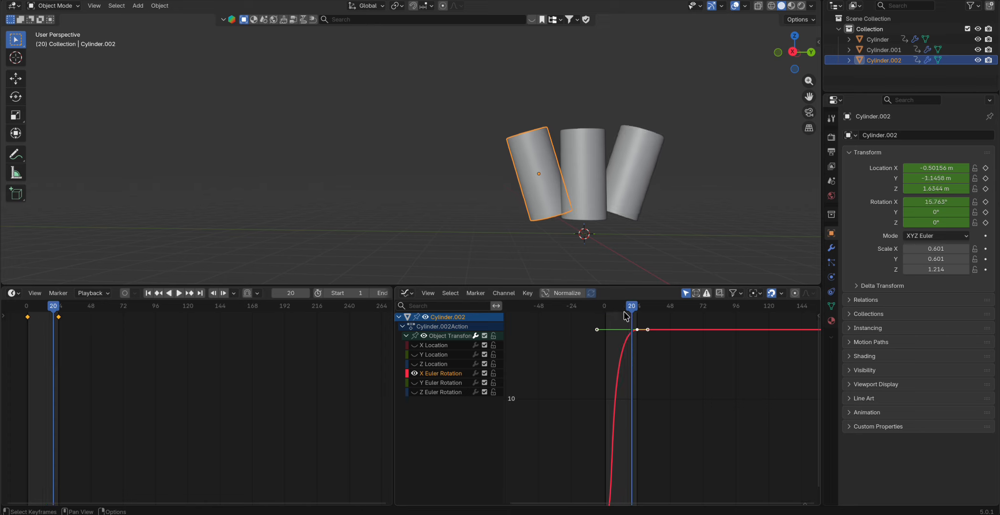
pyautogui.press('space')
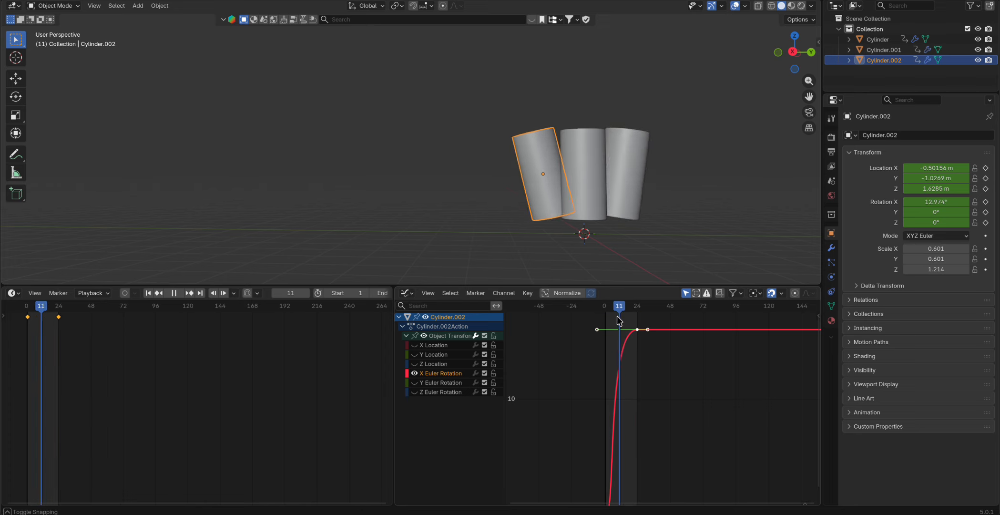
pyautogui.press('space')
# Step: Isolate Cylinder.001's X Euler Rotation curve and stretch the incoming handle of its frame 24 keyframe back before frame 1
pyautogui.click(619, 202)
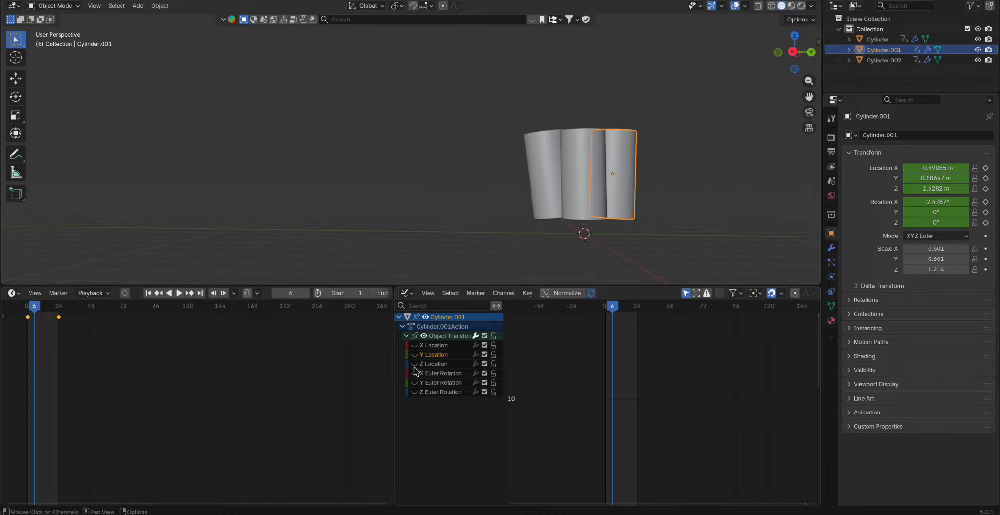
pyautogui.scroll(-12, 615, 401)
pyautogui.moveTo(605, 494); pyautogui.dragTo(609, 423, button='middle')
pyautogui.scroll(5, 609, 423)
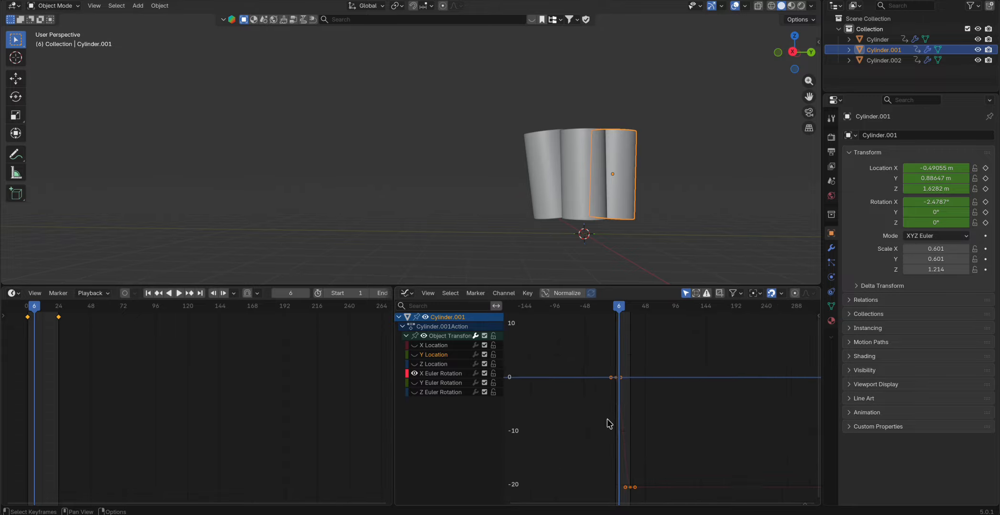
pyautogui.moveTo(615, 468); pyautogui.dragTo(627, 389, button='middle')
pyautogui.scroll(4, 644, 434)
pyautogui.moveTo(643, 435); pyautogui.dragTo(616, 434)
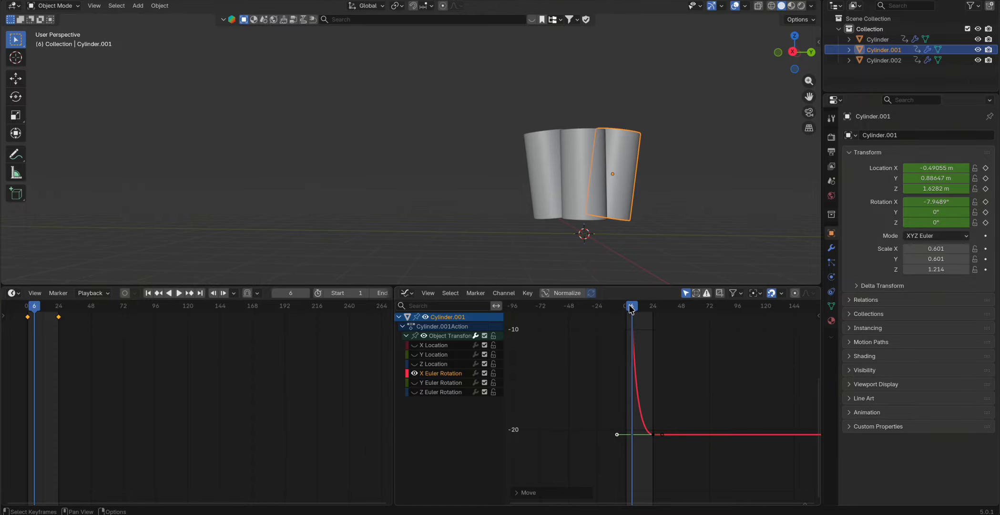
# Step: Play back and scrub the cylinders' spread from the first frame to check Cylinder.001's revised tilt
pyautogui.moveTo(630, 307); pyautogui.dragTo(624, 307)
pyautogui.press('space')
pyautogui.press('space')
pyautogui.moveTo(611, 219); pyautogui.dragTo(561, 226, button='middle')
pyautogui.moveTo(650, 307); pyautogui.dragTo(632, 326)
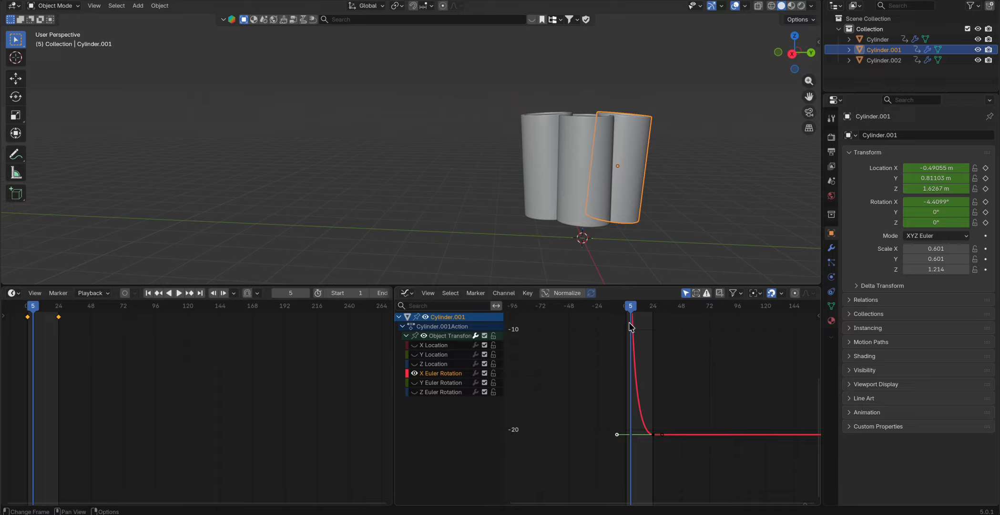
# Step: Pull the outgoing frame 1 handle of Cylinder.001's X Euler Rotation curve down to about -1 at frame 3 and preview it
pyautogui.scroll(7, 639, 363)
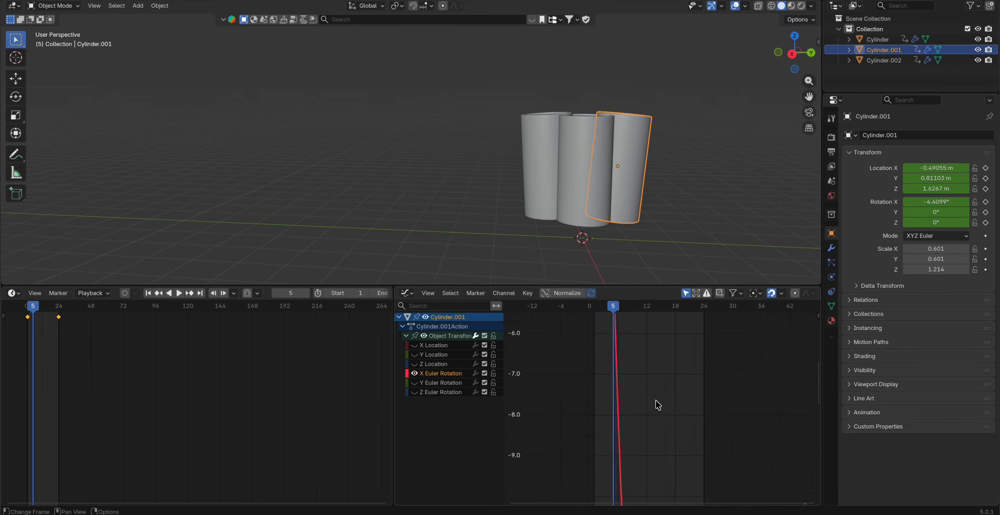
pyautogui.scroll(-11, 651, 372)
pyautogui.moveTo(654, 336); pyautogui.dragTo(641, 386, button='middle')
pyautogui.scroll(10, 633, 370)
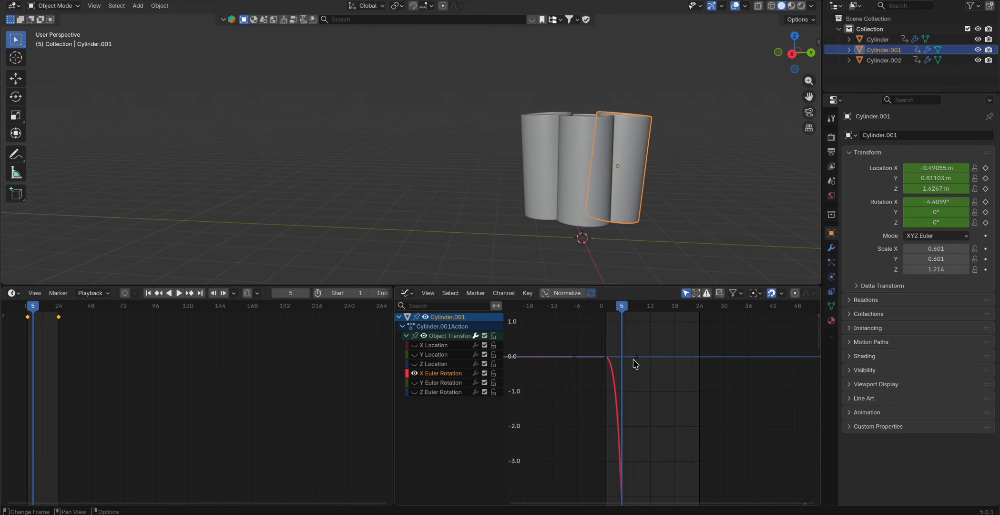
pyautogui.moveTo(636, 357); pyautogui.dragTo(636, 363)
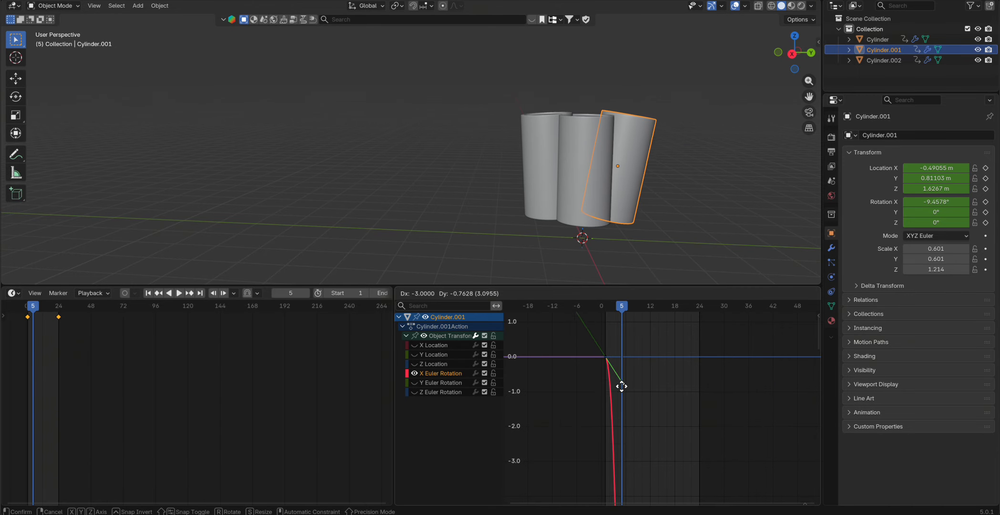
pyautogui.moveTo(614, 393); pyautogui.dragTo(614, 391)
pyautogui.press('space')
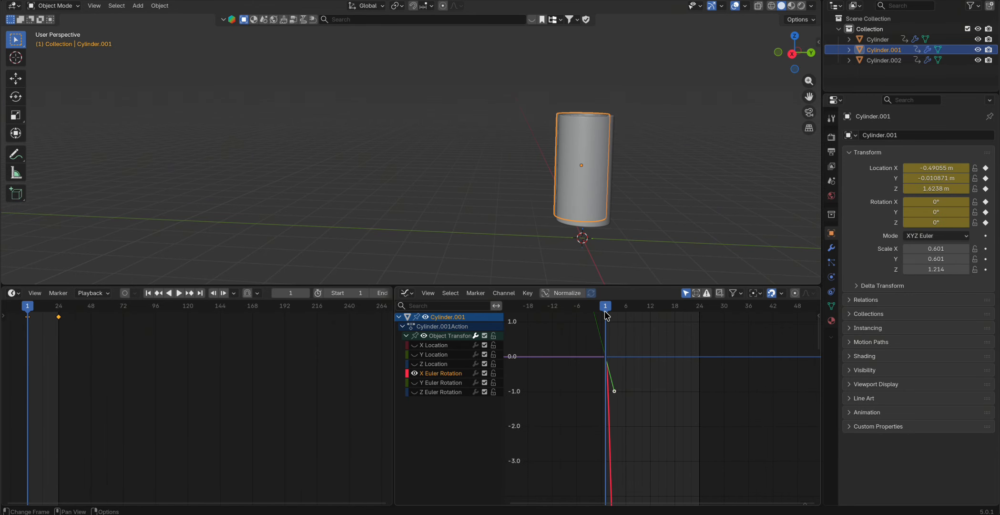
# Step: Play back and scrub the spreading cylinders from a slightly rotated view to check Cylinder.001's steeper initial tilt
pyautogui.press('space')
pyautogui.press('space')
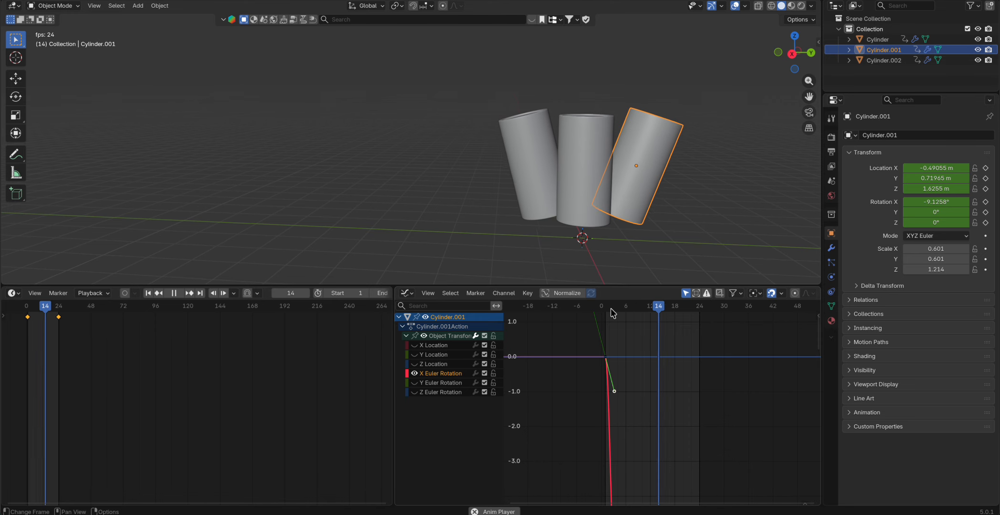
pyautogui.moveTo(631, 170); pyautogui.dragTo(609, 163, button='middle')
pyautogui.scroll(-1, 609, 163)
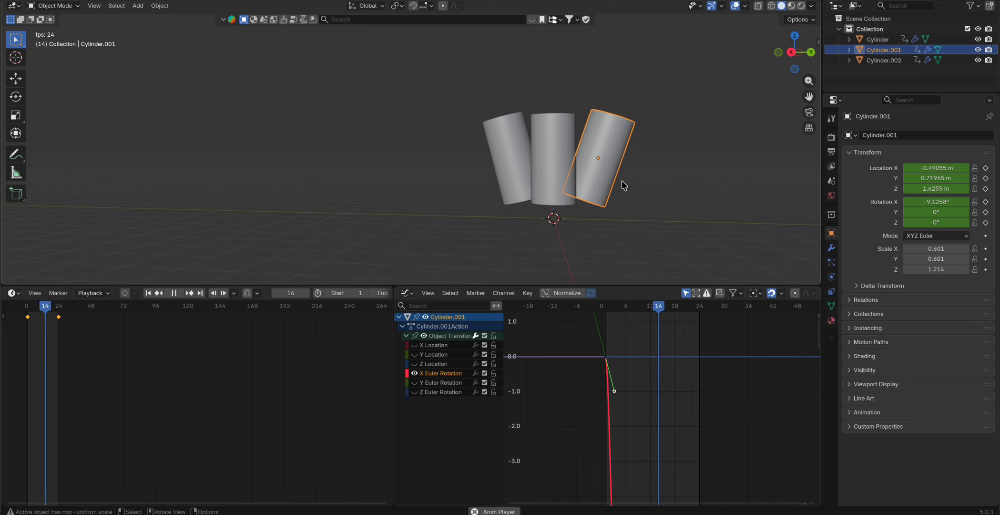
pyautogui.press('space')
pyautogui.moveTo(667, 305)
pyautogui.mouseDown()
pyautogui.moveTo(602, 312)
pyautogui.moveTo(710, 322)
pyautogui.moveTo(674, 322)
pyautogui.mouseUp()
# Step: Pull the outgoing frame 1 handle of Cylinder.002's X Euler Rotation curve up to about 1.2 at frame 2 and preview the motion
pyautogui.click(498, 170)
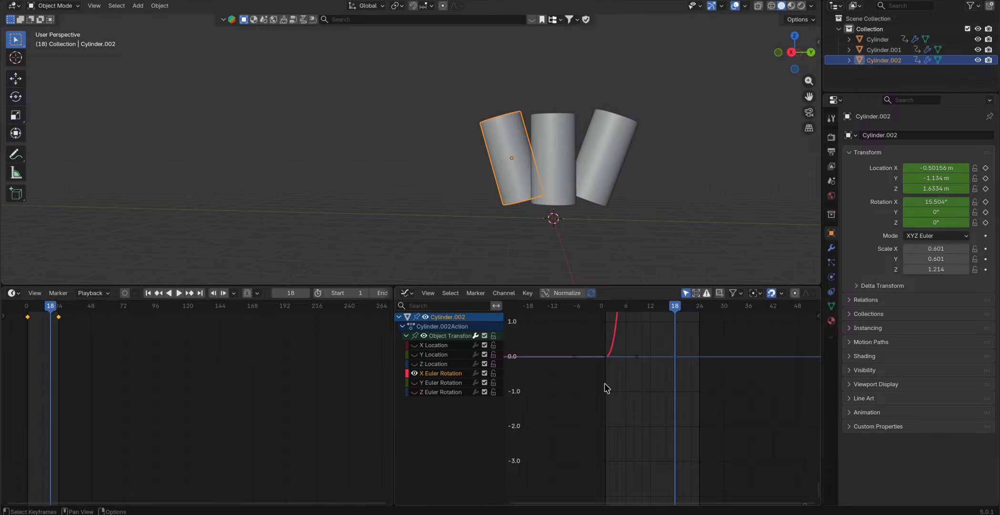
pyautogui.scroll(-2, 606, 387)
pyautogui.moveTo(633, 400); pyautogui.dragTo(611, 366)
pyautogui.press('space')
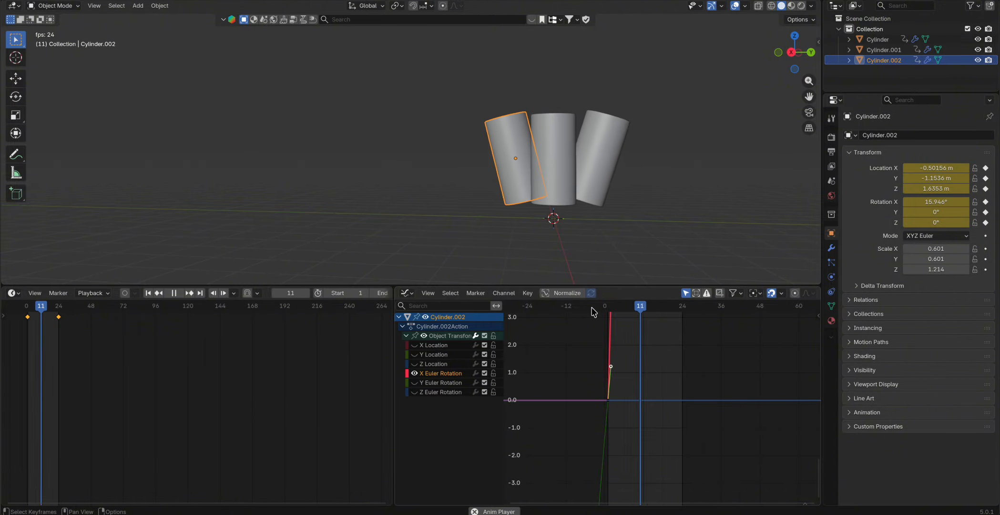
pyautogui.press('space')
pyautogui.moveTo(634, 305)
pyautogui.mouseDown()
pyautogui.moveTo(657, 311)
pyautogui.moveTo(614, 308)
pyautogui.moveTo(650, 308)
pyautogui.mouseUp()
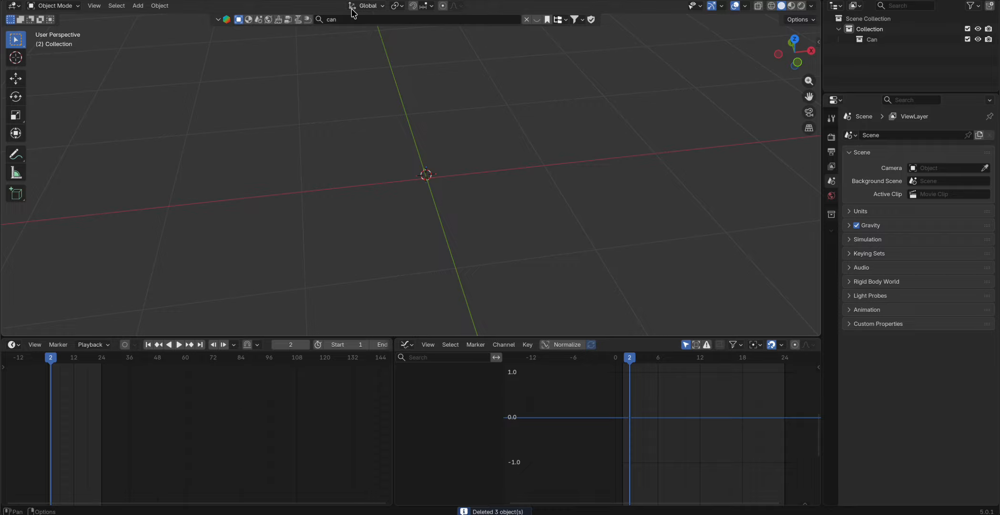
# Step: Search the asset library for "energy drink" and add the Redbull Energy Drink can to the scene
pyautogui.click(448, 19)
pyautogui.write('can')
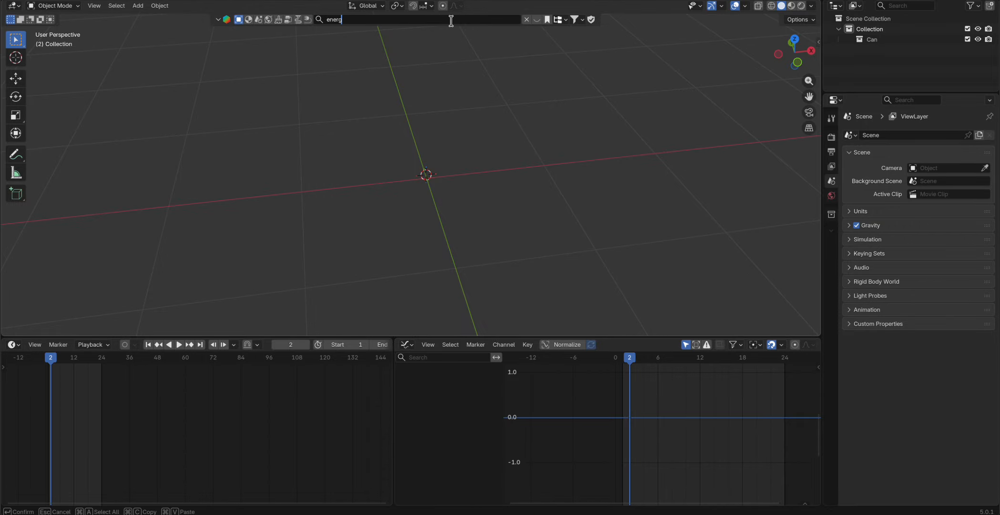
pyautogui.press('Return')
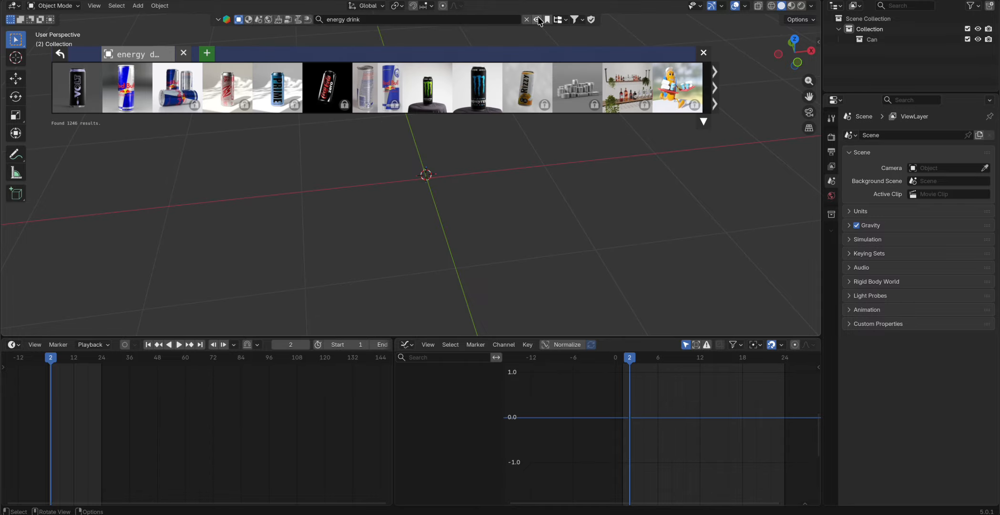
pyautogui.moveTo(141, 99)
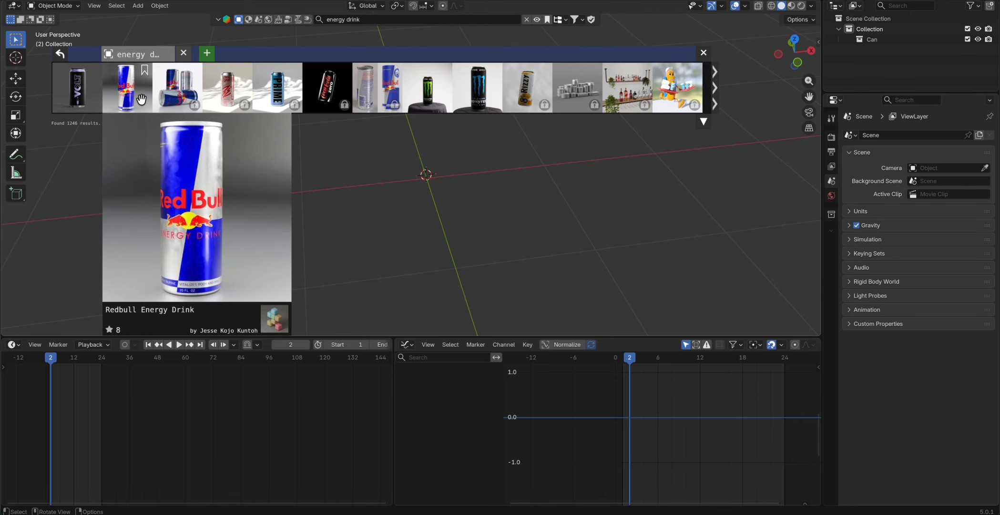
pyautogui.keyDown('shift'); pyautogui.moveTo(484, 192); pyautogui.dragTo(591, 165, button='middle'); pyautogui.keyUp('shift')
# Step: In top view, duplicate the can about 0.06 m along Y, then duplicate that copy about 0.008 m further along
pyautogui.press('`')
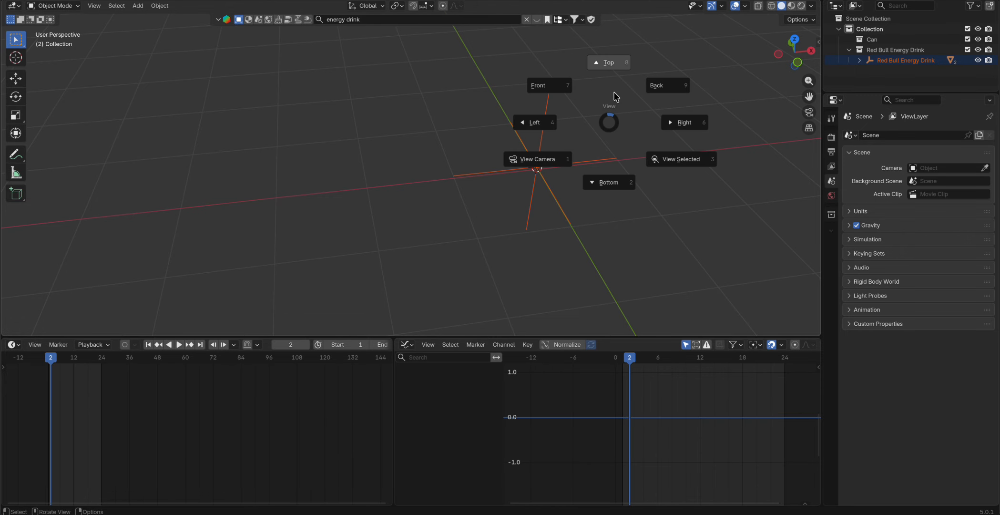
pyautogui.click(610, 63)
pyautogui.scroll(6, 520, 230)
pyautogui.hotkey('shift', 'd')
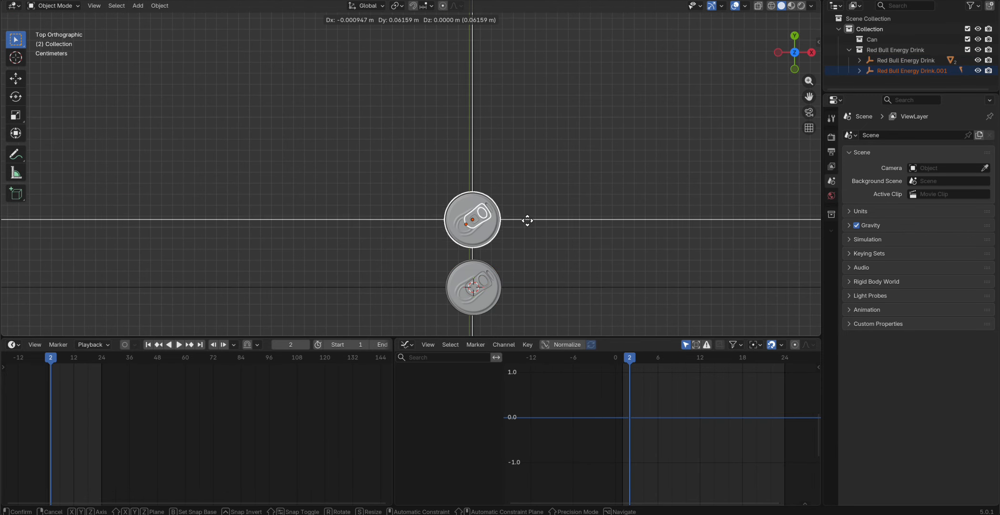
pyautogui.click(530, 231)
pyautogui.hotkey('shift', 'd')
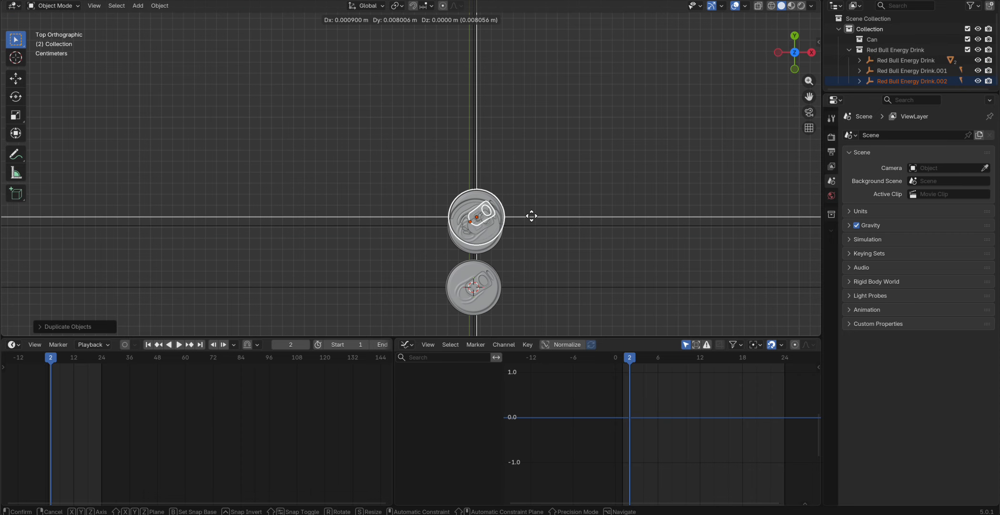
pyautogui.click(527, 216)
# Step: Save the file, and keyframe the location and rotation of the original Red Bull Energy Drink can at frame 1
pyautogui.moveTo(553, 253); pyautogui.dragTo(471, 245, button='middle')
pyautogui.hotkey('ctrl', 's')
pyautogui.click(529, 205)
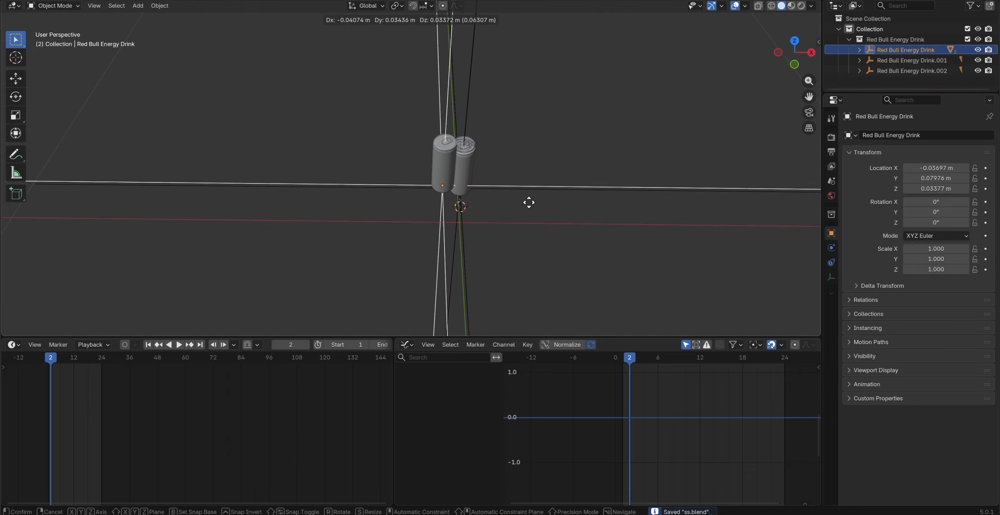
pyautogui.press('Left')
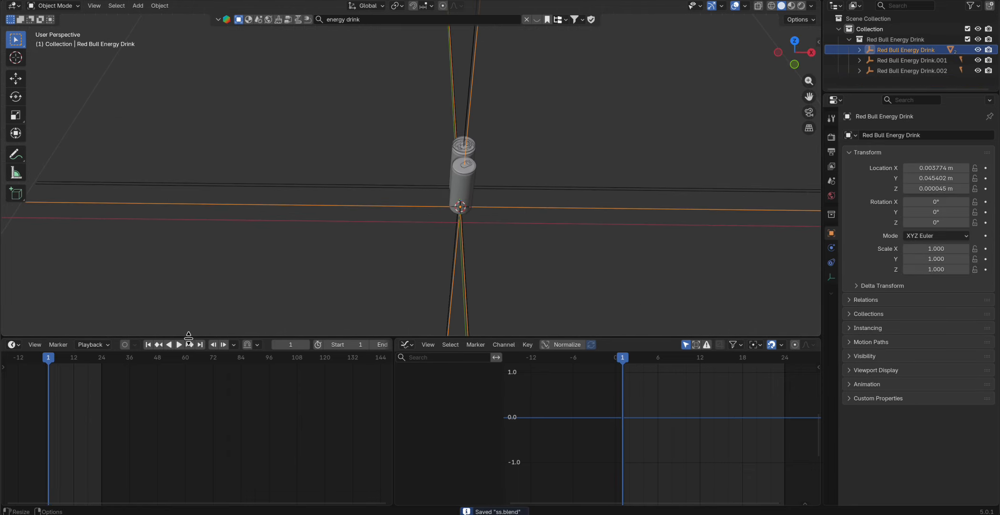
pyautogui.press('i')
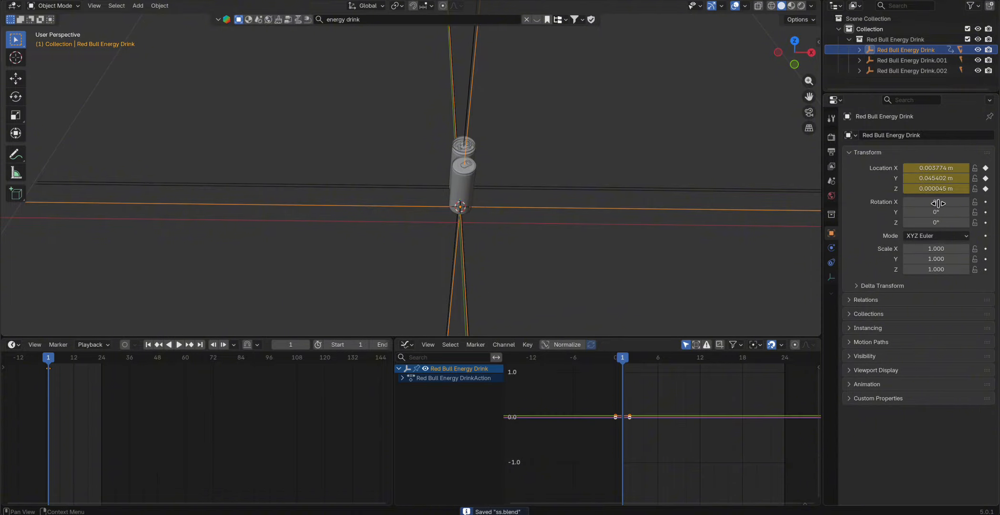
pyautogui.press('i')
# Step: Keyframe the location and rotation of Red Bull Energy Drink.001 and Red Bull Energy Drink.002 at frame 1
pyautogui.moveTo(540, 185); pyautogui.dragTo(441, 220, button='middle')
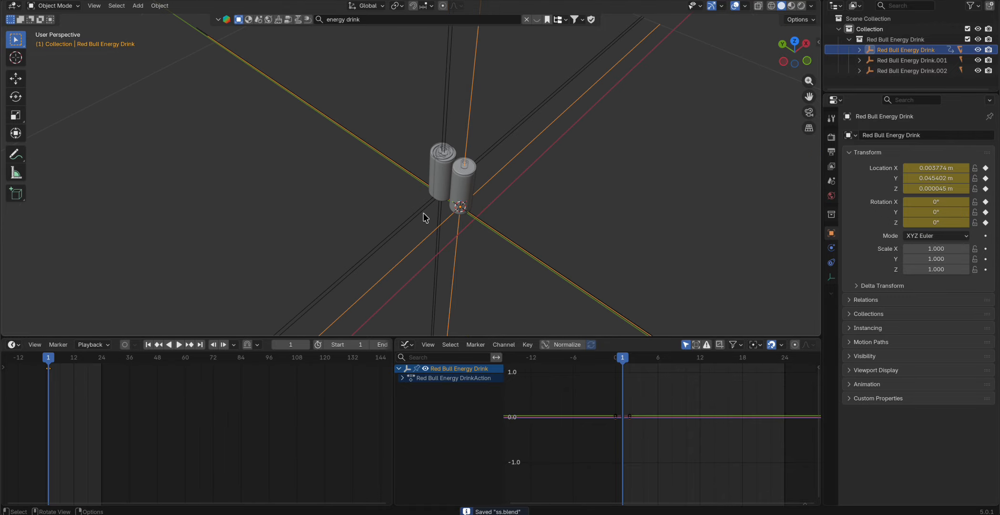
pyautogui.click(423, 217)
pyautogui.press('i')
pyautogui.press('i')
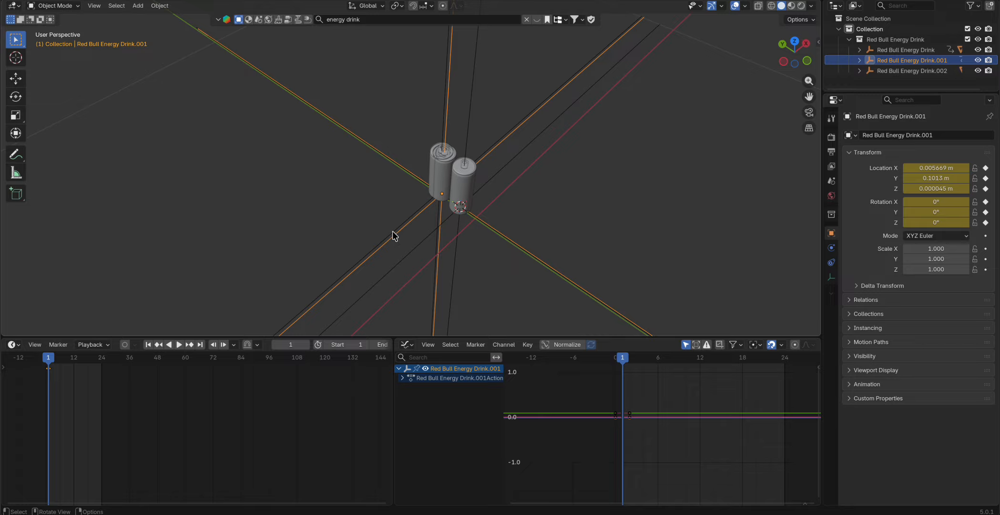
pyautogui.click(471, 216)
pyautogui.press('i')
pyautogui.press('i')
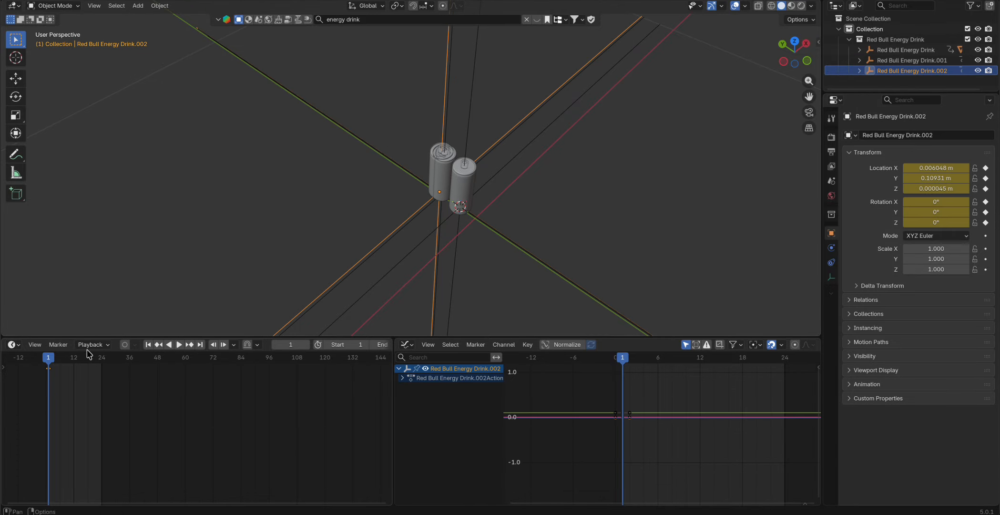
# Step: At frame 24 in front view, move Red Bull Energy Drink.002 to about X 0.074 m, tilt it about 16° around Y, and keyframe its location and rotation
pyautogui.moveTo(87, 353); pyautogui.dragTo(98, 363)
pyautogui.scroll(-4, 509, 236)
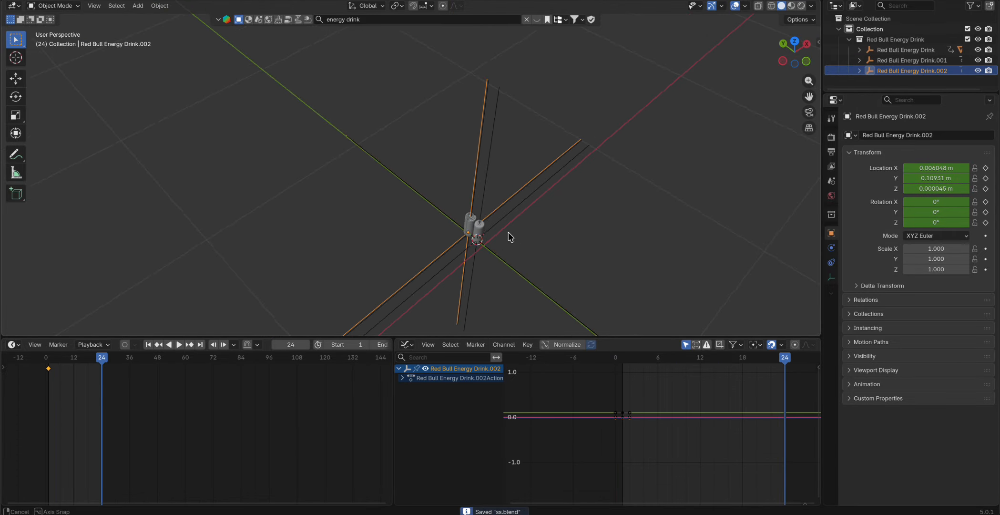
pyautogui.moveTo(509, 236); pyautogui.dragTo(477, 217, button='middle')
pyautogui.scroll(4, 480, 221)
pyautogui.press('`')
pyautogui.click(419, 176)
pyautogui.scroll(1, 497, 224)
pyautogui.press('g')
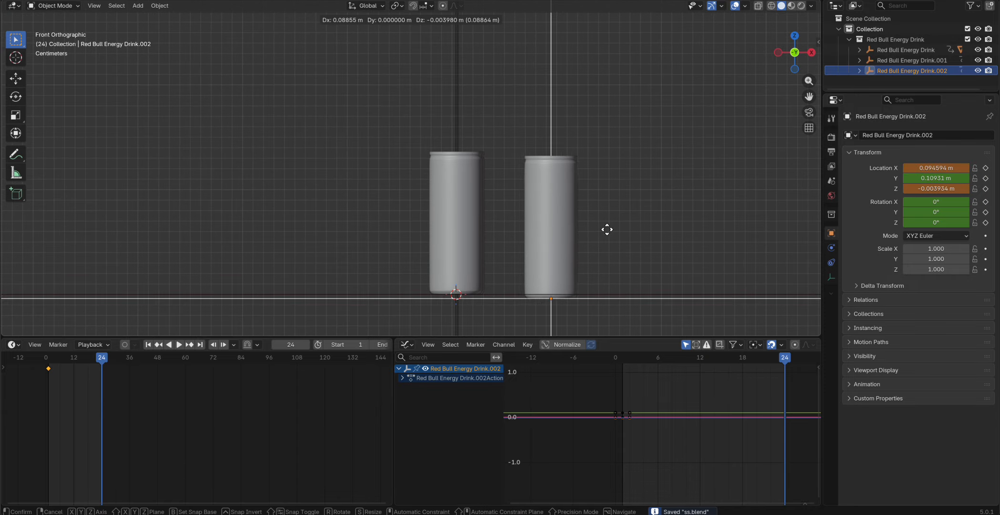
pyautogui.click(593, 225)
pyautogui.press('r')
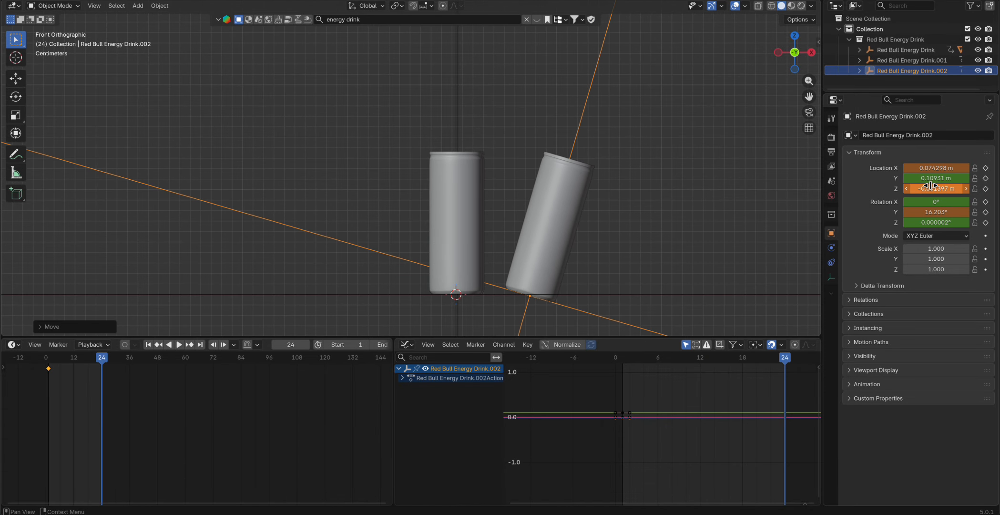
pyautogui.press('i')
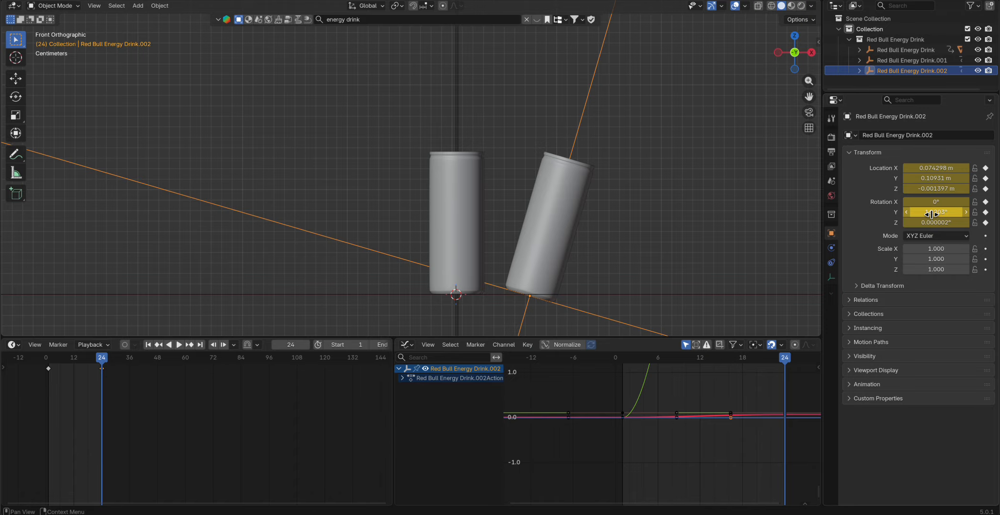
pyautogui.scroll(12, 688, 418)
pyautogui.scroll(-12, 689, 417)
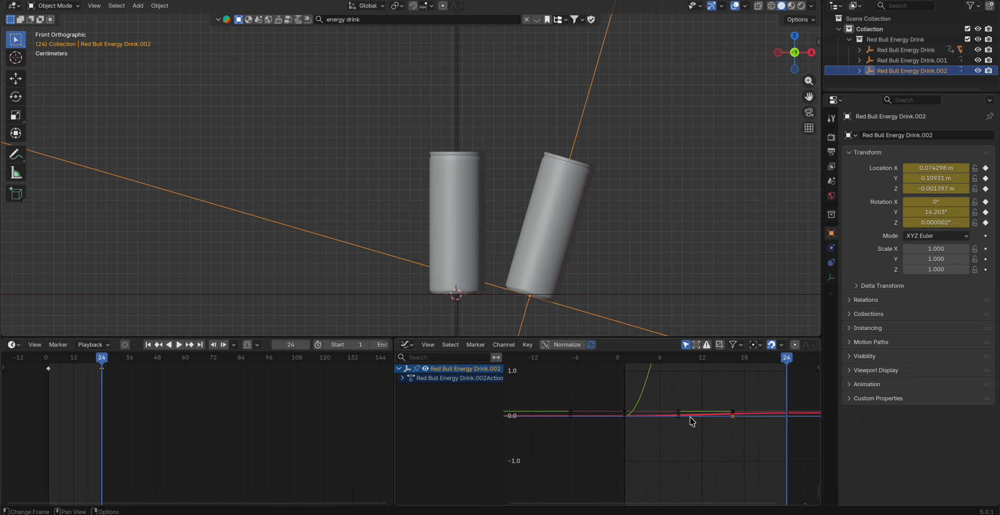
pyautogui.scroll(-3, 398, 198)
# Step: Select Red Bull Energy Drink.001 and, in front view, move it to about X -0.088 m and tilt it about -17° around Y
pyautogui.click(363, 259)
pyautogui.click(367, 257)
pyautogui.moveTo(405, 188); pyautogui.dragTo(436, 236, button='middle')
pyautogui.click(362, 224)
pyautogui.click(360, 255)
pyautogui.press('`')
pyautogui.click(324, 205)
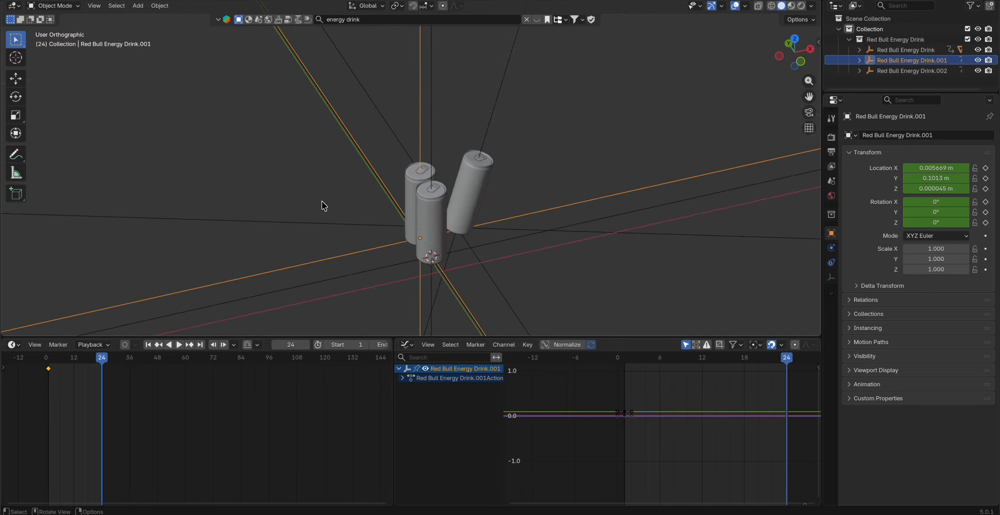
pyautogui.press('g')
pyautogui.click(511, 218)
pyautogui.press('r')
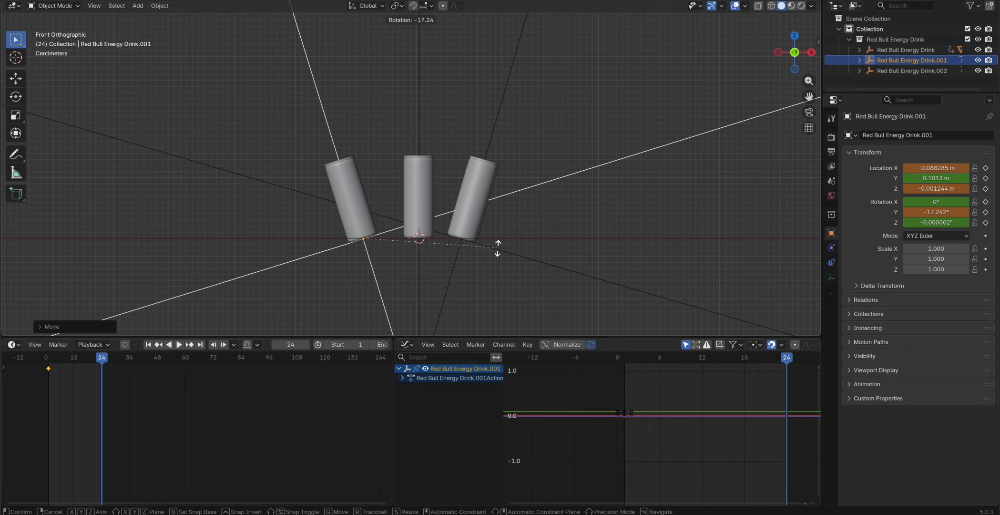
pyautogui.click(513, 253)
# Step: Adjust Red Bull Energy Drink.001 to about X -0.068 m with a tilt of about -17.6°, and keyframe its location and rotation at frame 24
pyautogui.press('g')
pyautogui.click(541, 264)
pyautogui.press('r')
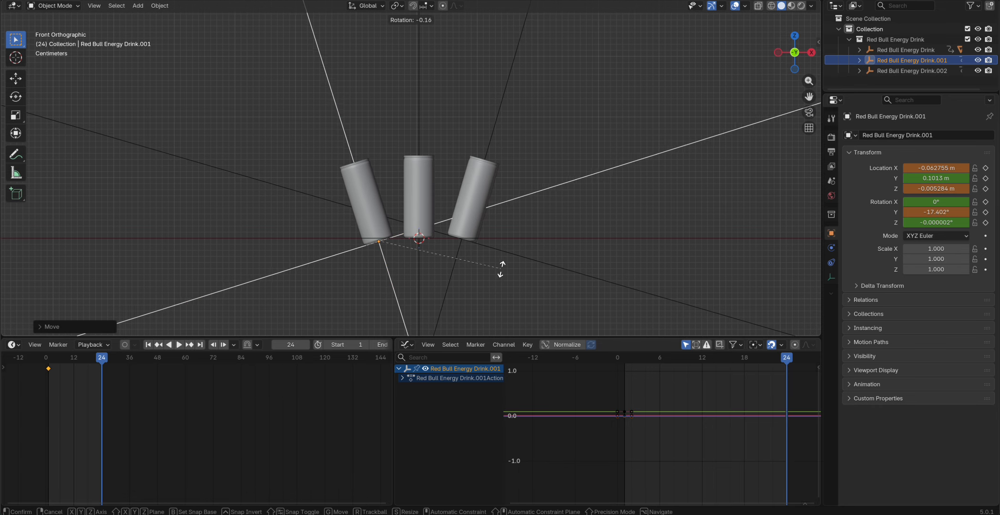
pyautogui.click(502, 267)
pyautogui.press('g')
pyautogui.click(488, 241)
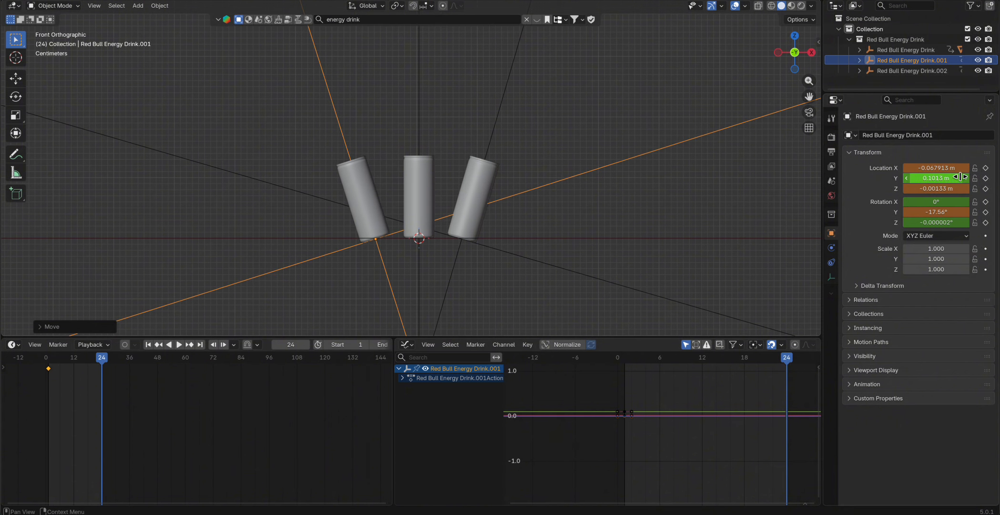
pyautogui.press('i')
# Step: Play back the animation to check how the two outer cans spread and tilt away from the middle one
pyautogui.press('space')
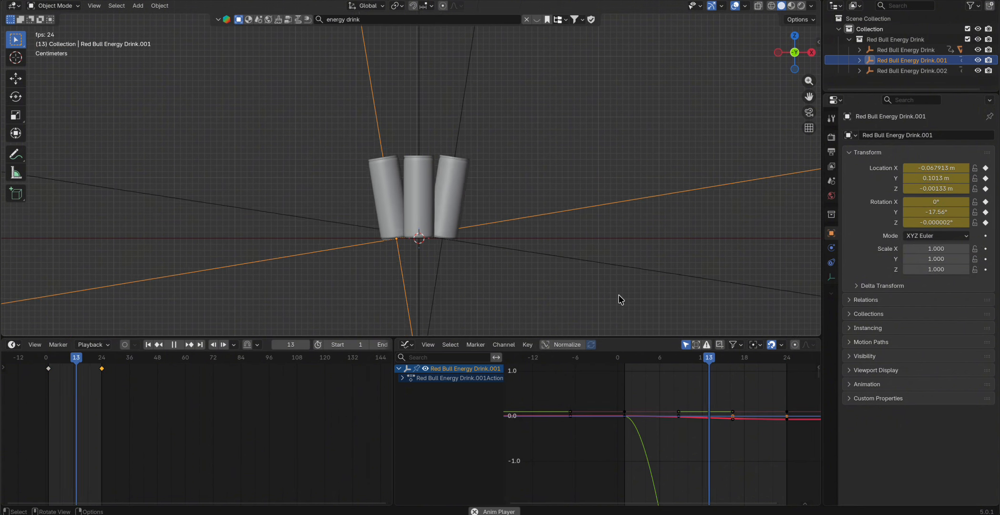
pyautogui.press('space')
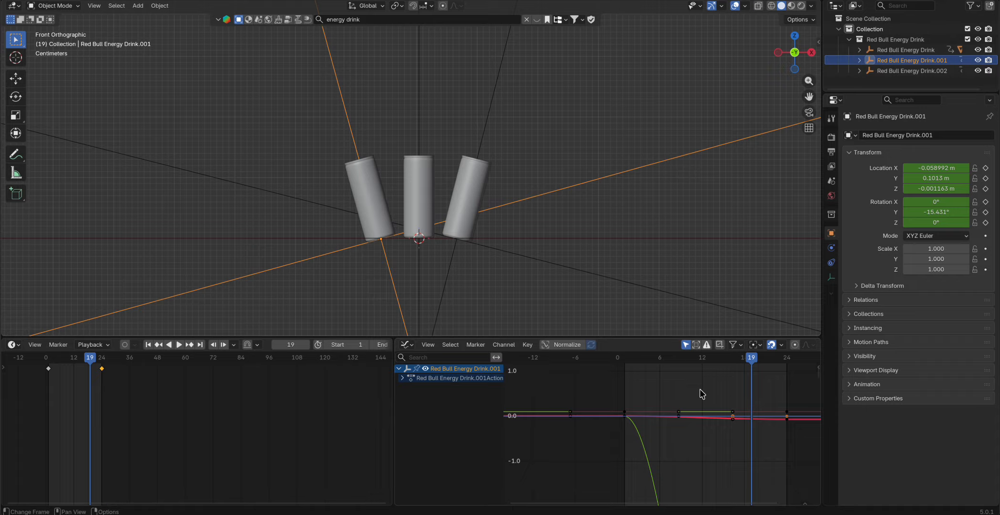
pyautogui.scroll(3, 703, 406)
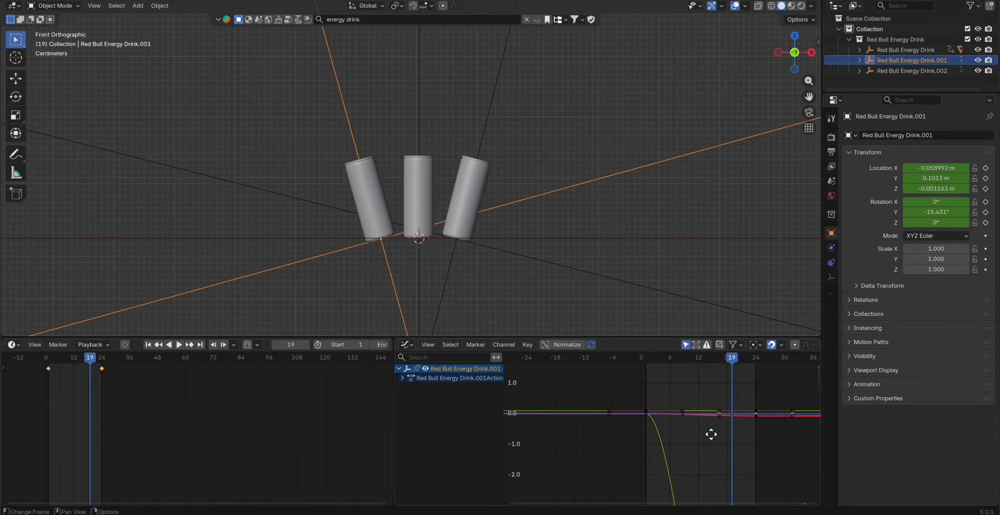
# Step: Isolate Red Bull Energy Drink.001's X Location curve and stretch the graph's value scale until the whole curve from frame 1 to 24 is readable
pyautogui.click(406, 387)
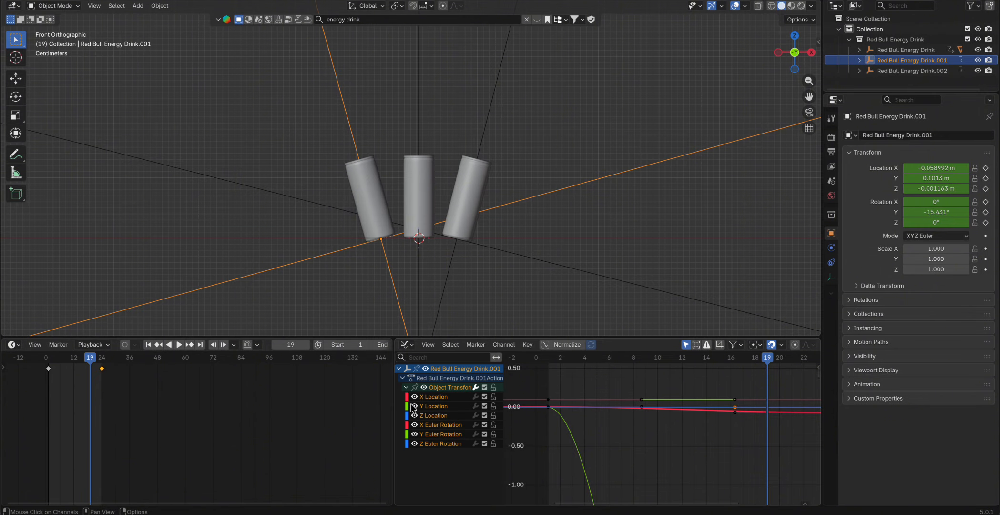
pyautogui.scroll(-4, 630, 432)
pyautogui.scroll(6, 722, 420)
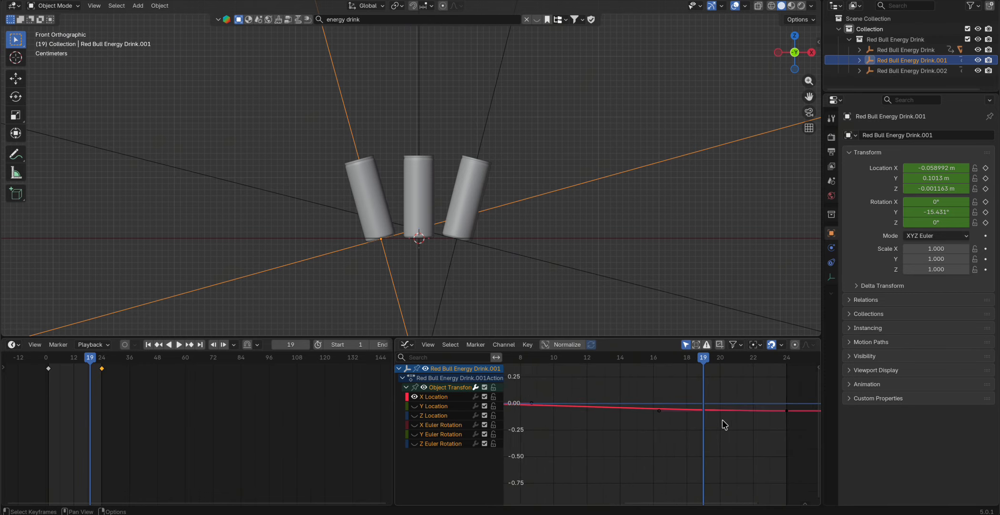
pyautogui.scroll(-2, 725, 419)
pyautogui.keyDown('ctrl'); pyautogui.moveTo(708, 419); pyautogui.dragTo(691, 496, button='middle'); pyautogui.keyUp('ctrl')
pyautogui.scroll(7, 665, 399)
pyautogui.scroll(-6, 665, 399)
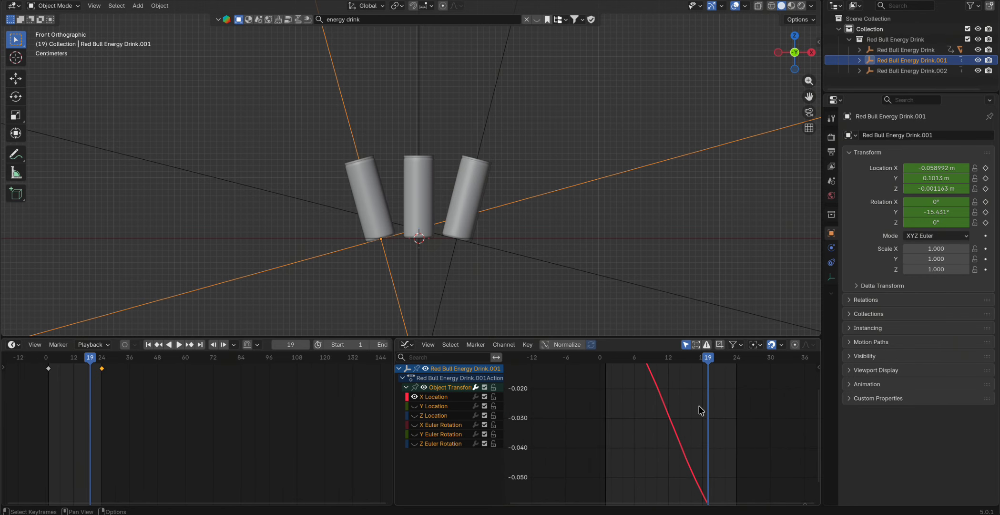
pyautogui.scroll(-16, 698, 416)
pyautogui.scroll(2, 699, 418)
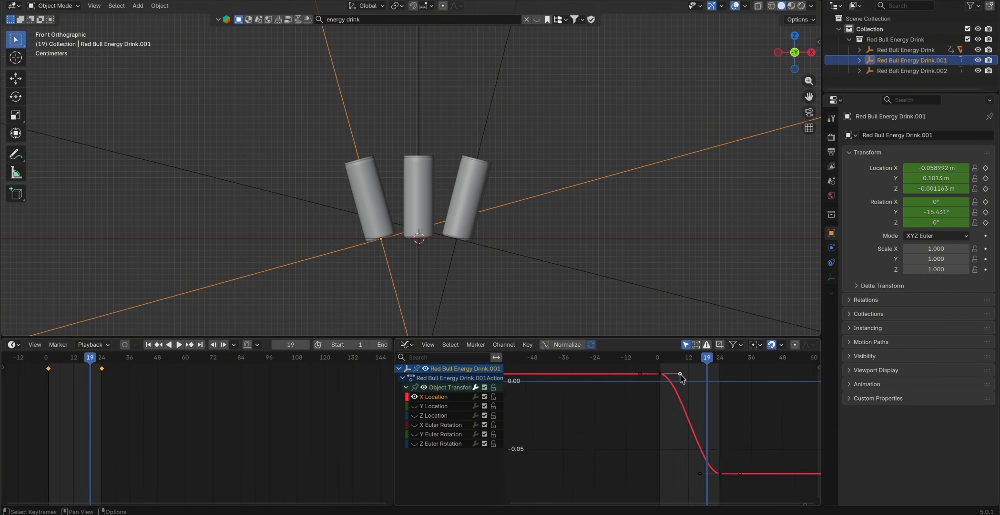
# Step: Pull the X Location curve's outgoing frame 1 handle down to about -0.02 and stretch the incoming frame 24 handle back to about frame 1
pyautogui.moveTo(680, 373); pyautogui.dragTo(660, 411)
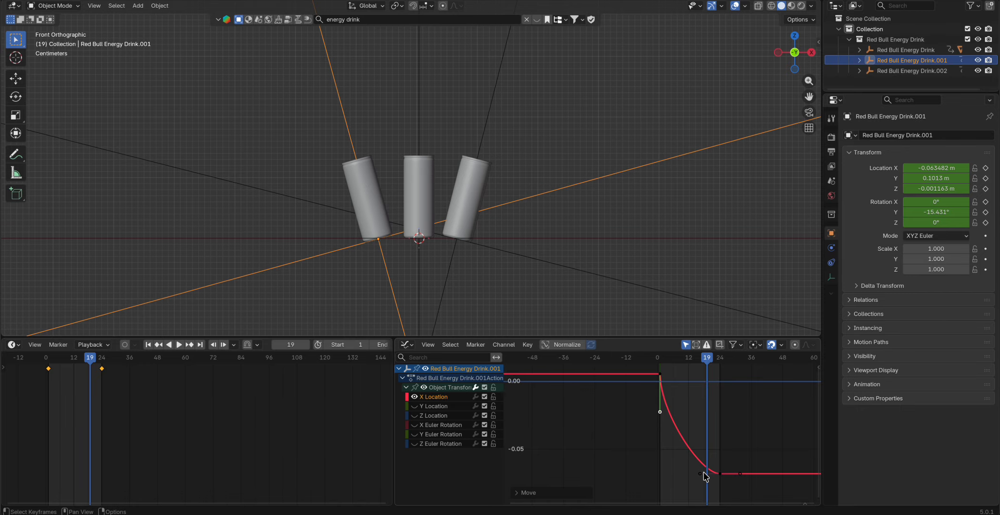
pyautogui.moveTo(699, 474); pyautogui.dragTo(658, 472)
pyautogui.scroll(9, 664, 480)
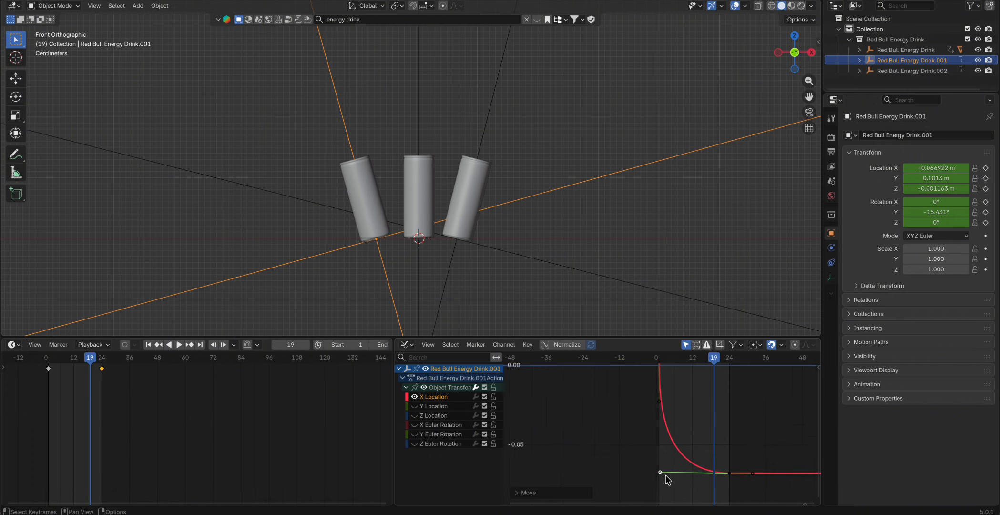
# Step: Isolate Red Bull Energy Drink.001's Y Euler Rotation curve and fit it in the graph from frame 1 to 24
pyautogui.scroll(-7, 664, 459)
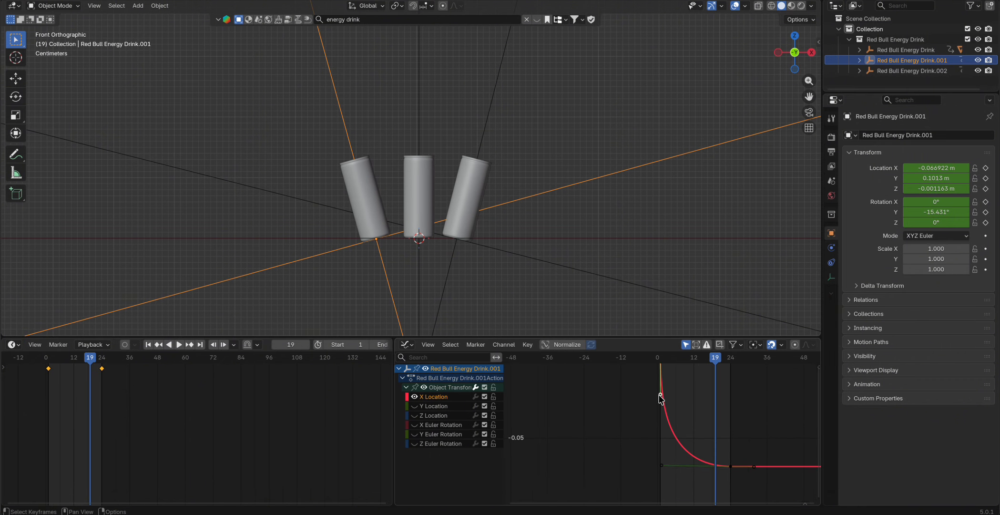
pyautogui.scroll(-3, 660, 396)
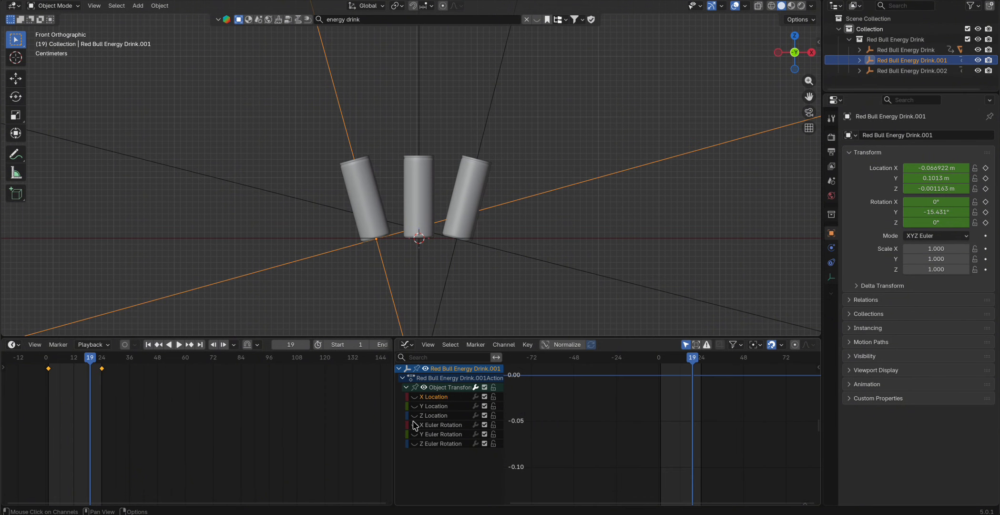
pyautogui.scroll(-15, 705, 429)
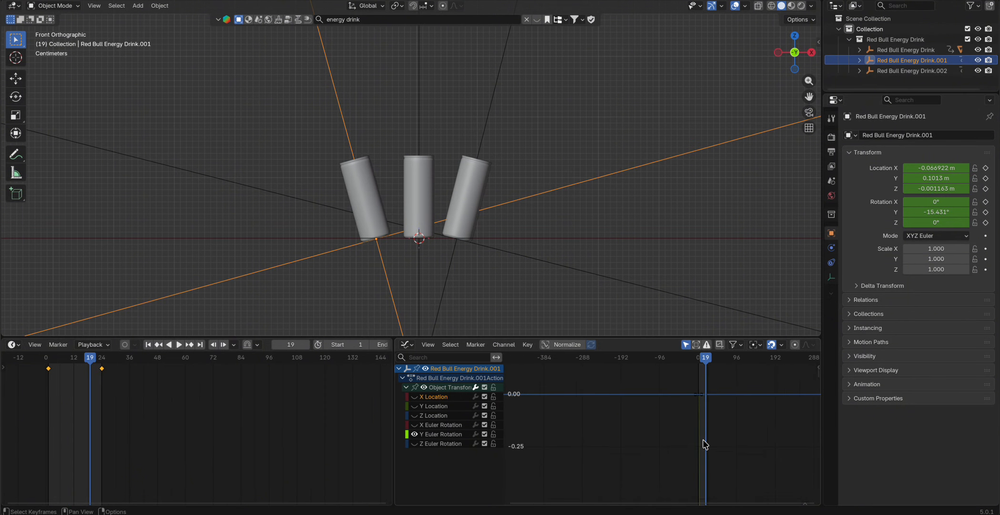
pyautogui.scroll(6, 710, 449)
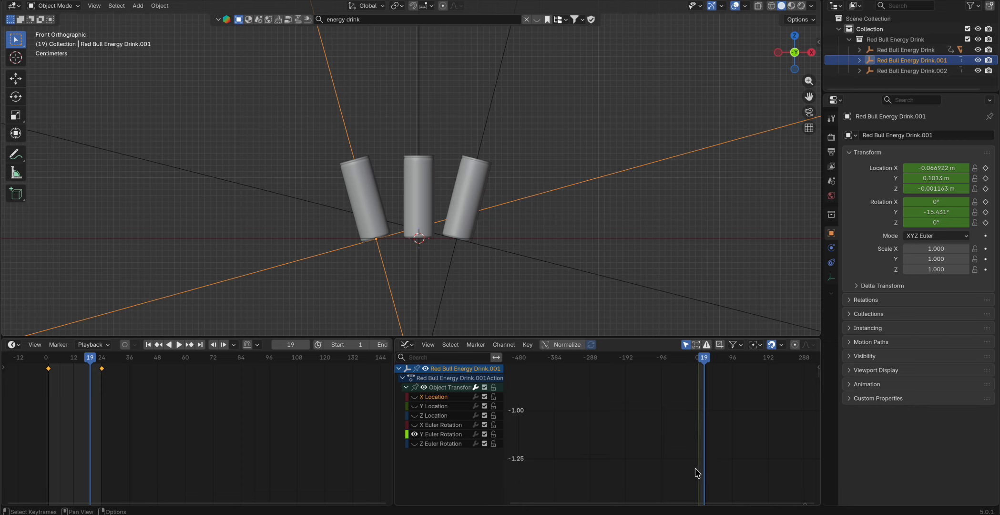
pyautogui.scroll(20, 685, 472)
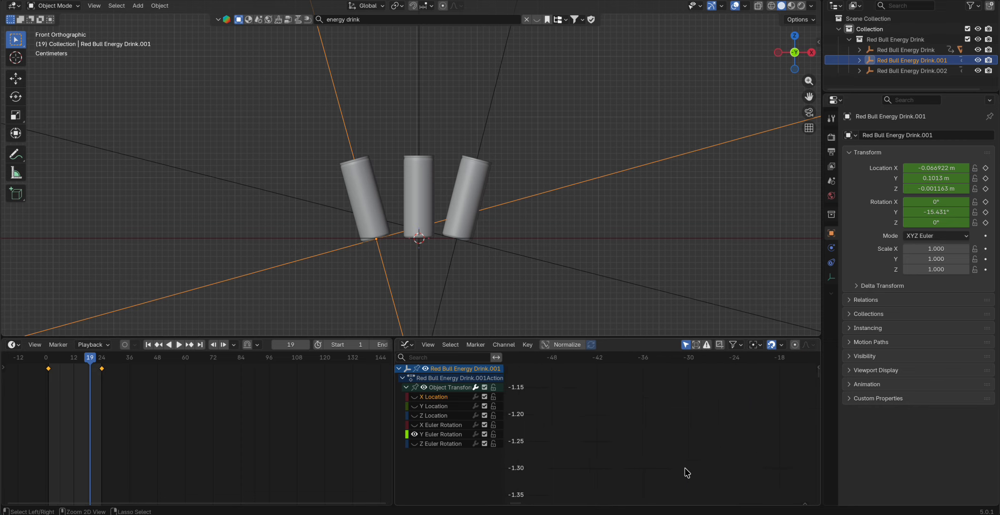
pyautogui.scroll(-20, 621, 448)
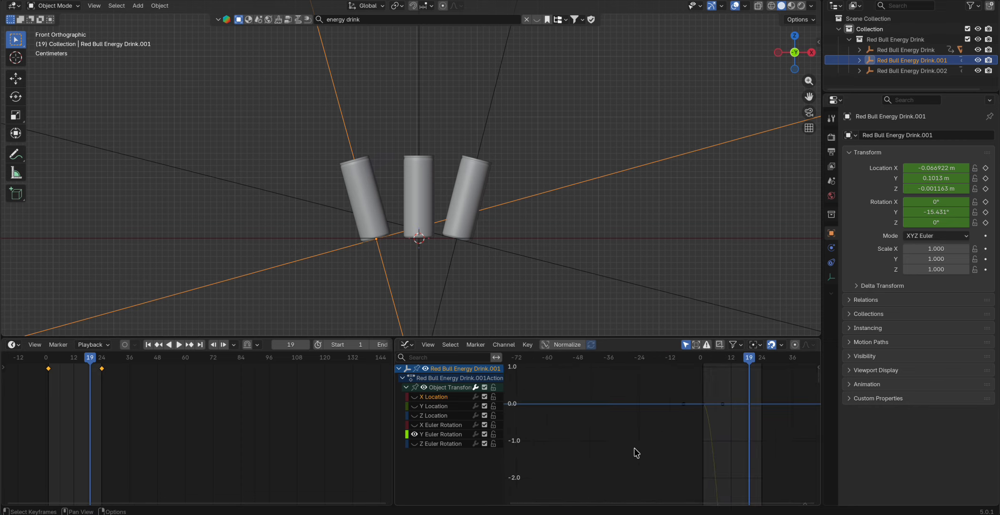
pyautogui.moveTo(725, 441); pyautogui.dragTo(702, 418, button='middle')
pyautogui.scroll(-3, 641, 414)
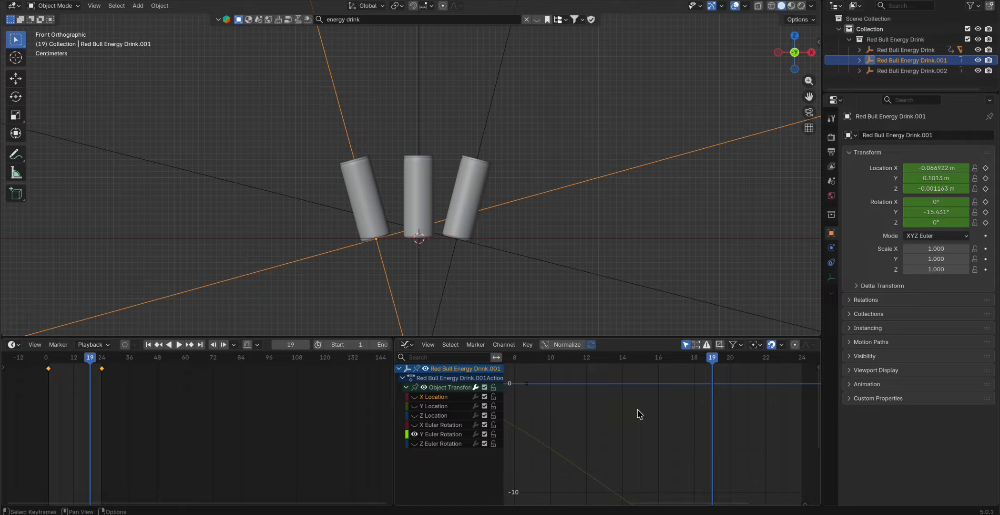
pyautogui.press('Home')
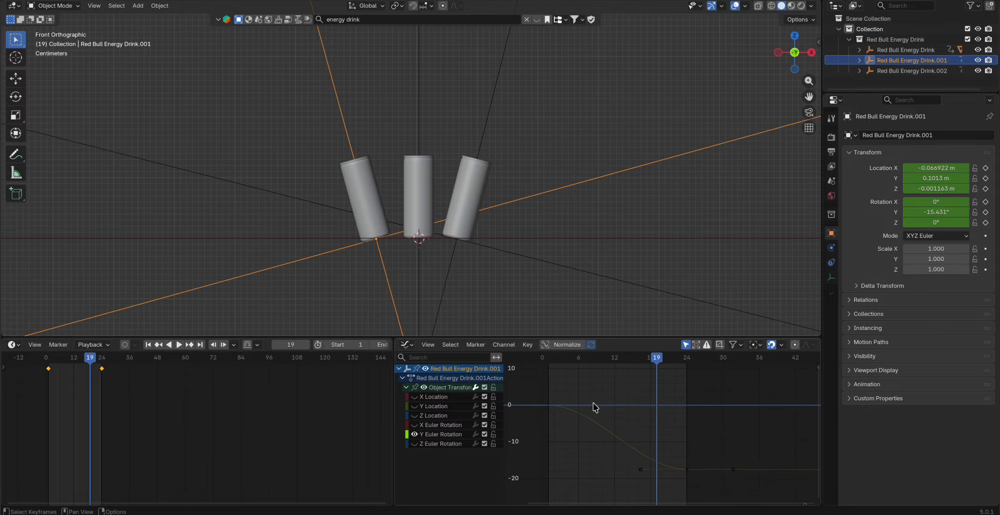
# Step: Reshape the Y Euler Rotation curve with its frame 1 handle near frame 4 at -20° and its incoming frame 24 handle near frame 7, checking playback
pyautogui.moveTo(594, 404); pyautogui.dragTo(543, 479)
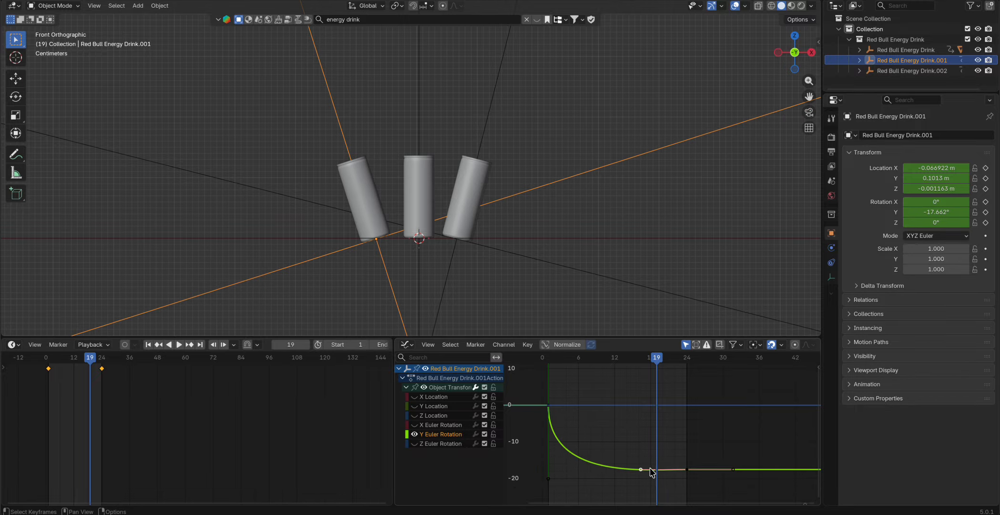
pyautogui.moveTo(640, 470); pyautogui.dragTo(553, 469)
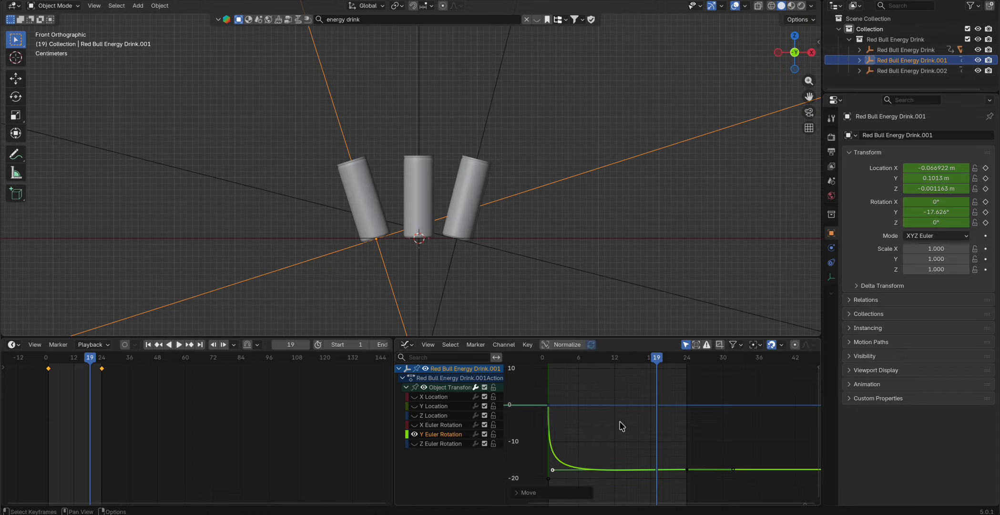
pyautogui.press('space')
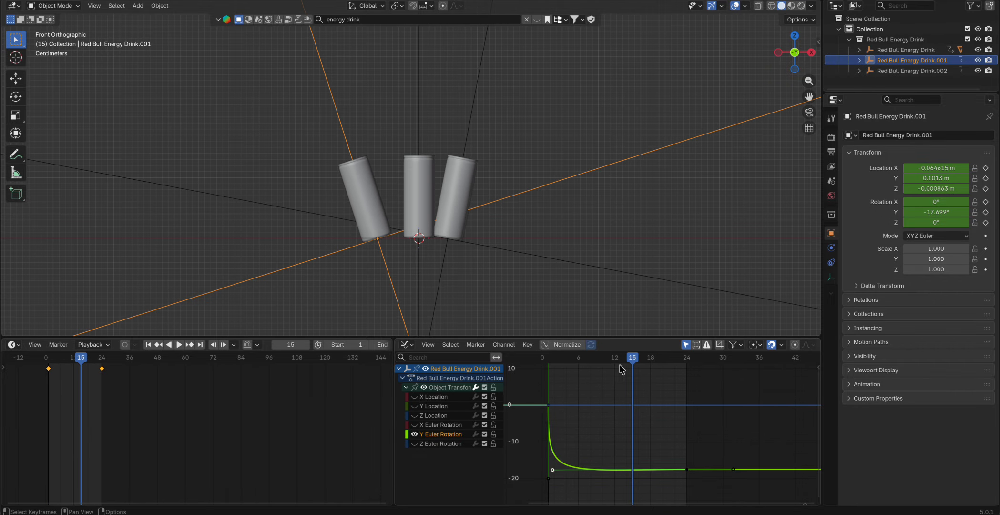
pyautogui.moveTo(554, 469)
pyautogui.mouseDown()
pyautogui.moveTo(588, 468)
pyautogui.moveTo(565, 477)
pyautogui.mouseUp()
pyautogui.press('space')
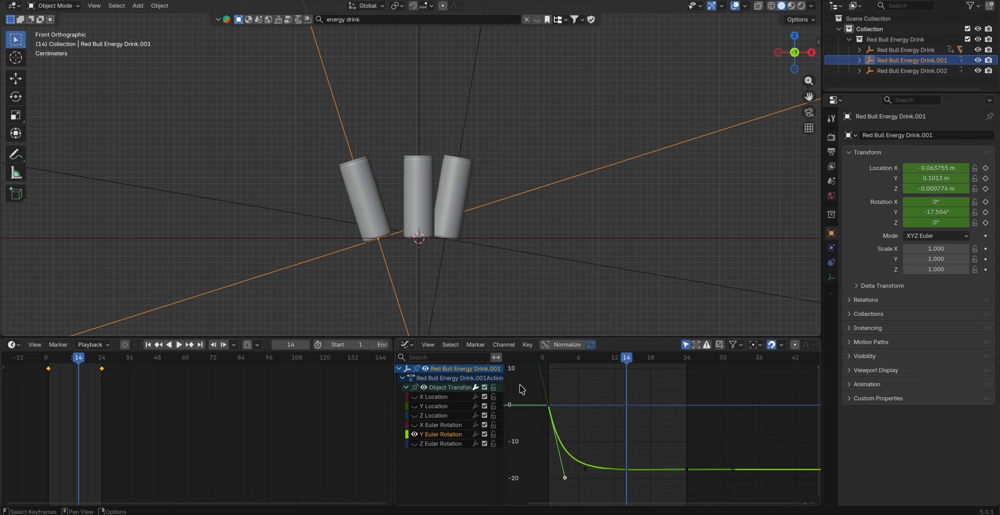
# Step: Isolate the X Location curve and examine its start around frame 1 at different graph scales
pyautogui.moveTo(598, 393); pyautogui.dragTo(695, 417, button='middle')
pyautogui.scroll(6, 608, 442)
pyautogui.scroll(-14, 582, 422)
pyautogui.scroll(12, 614, 468)
pyautogui.scroll(9, 695, 417)
pyautogui.scroll(10, 624, 434)
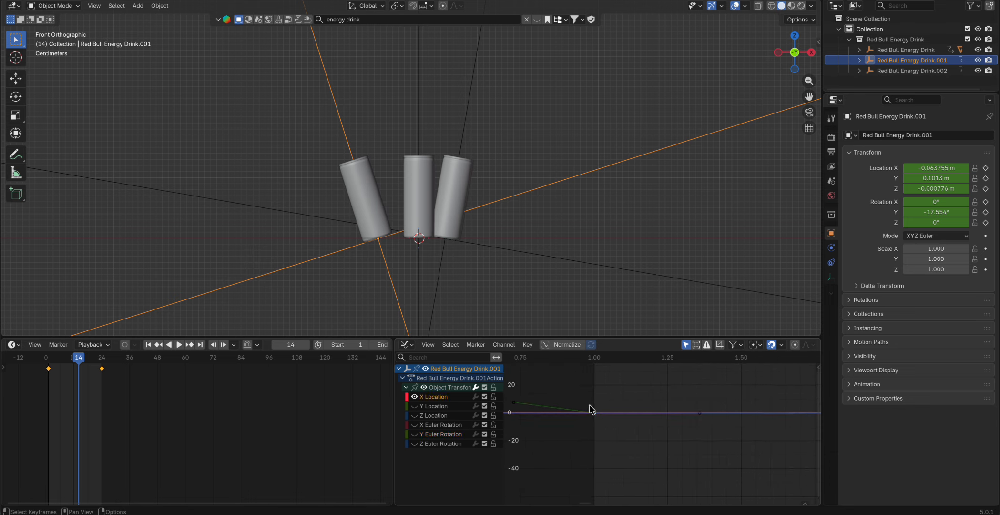
pyautogui.keyDown('ctrl'); pyautogui.moveTo(593, 405); pyautogui.dragTo(595, 406, button='middle'); pyautogui.keyUp('ctrl')
pyautogui.keyDown('ctrl'); pyautogui.moveTo(625, 439); pyautogui.dragTo(625, 440, button='middle'); pyautogui.keyUp('ctrl')
pyautogui.scroll(-14, 647, 439)
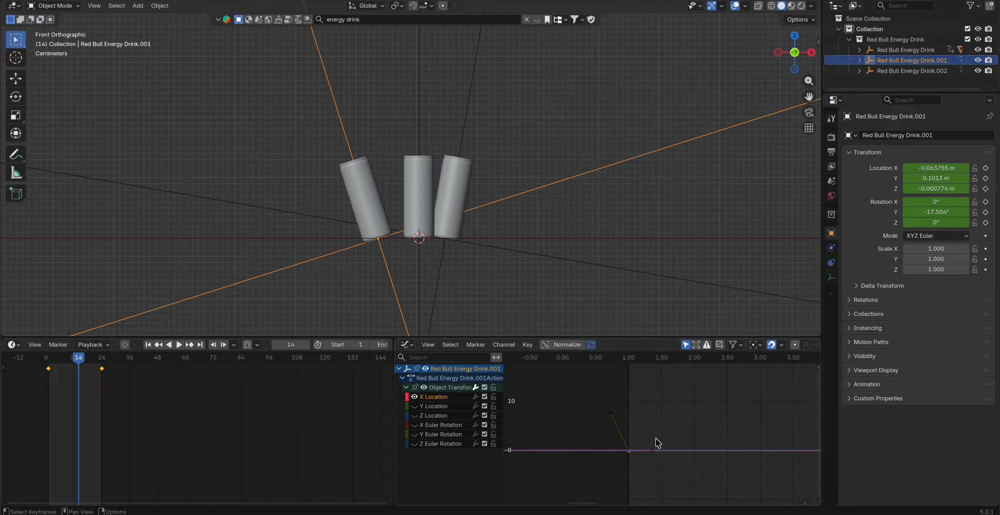
pyautogui.scroll(14, 617, 439)
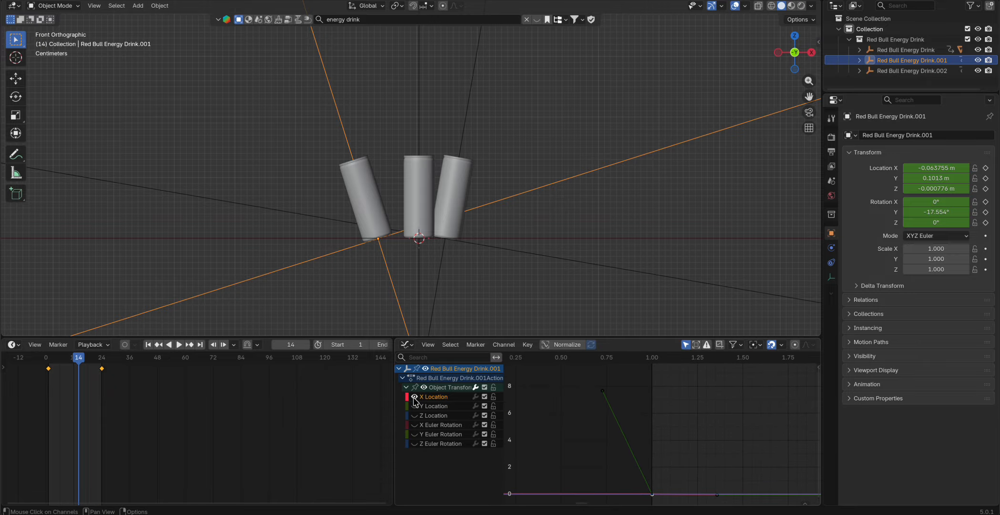
# Step: Show all transform curves to reframe frames 1 to 24, and isolate X Location at a readable value scale down to -0.10
pyautogui.scroll(-15, 777, 424)
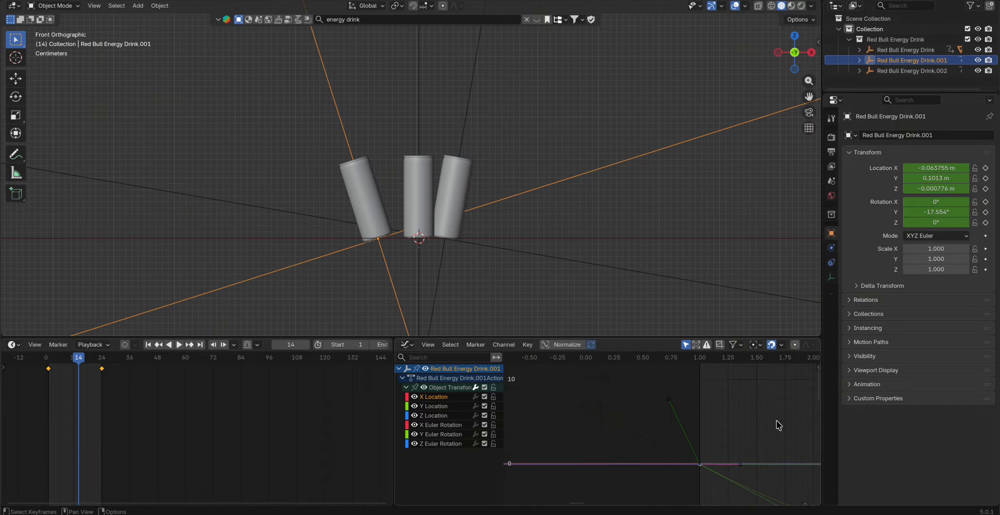
pyautogui.moveTo(789, 451); pyautogui.dragTo(690, 419, button='middle')
pyautogui.scroll(-5, 744, 438)
pyautogui.moveTo(753, 437); pyautogui.dragTo(650, 415, button='middle')
pyautogui.scroll(2, 667, 434)
pyautogui.scroll(-6, 730, 442)
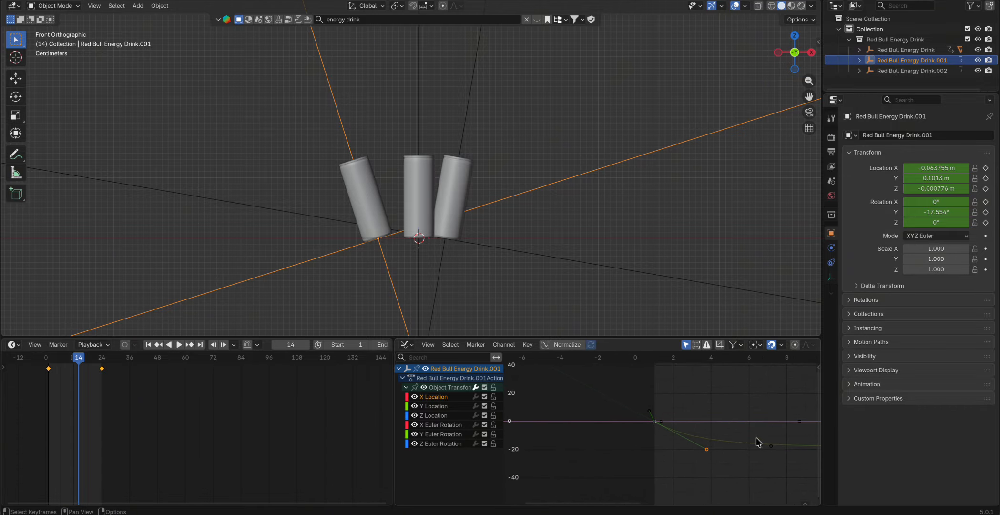
pyautogui.scroll(-10, 690, 435)
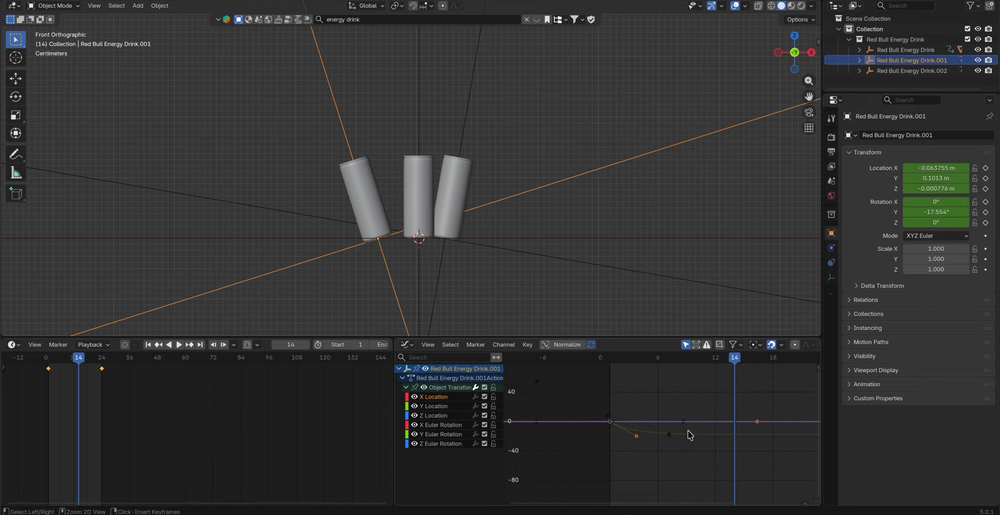
pyautogui.scroll(10, 689, 434)
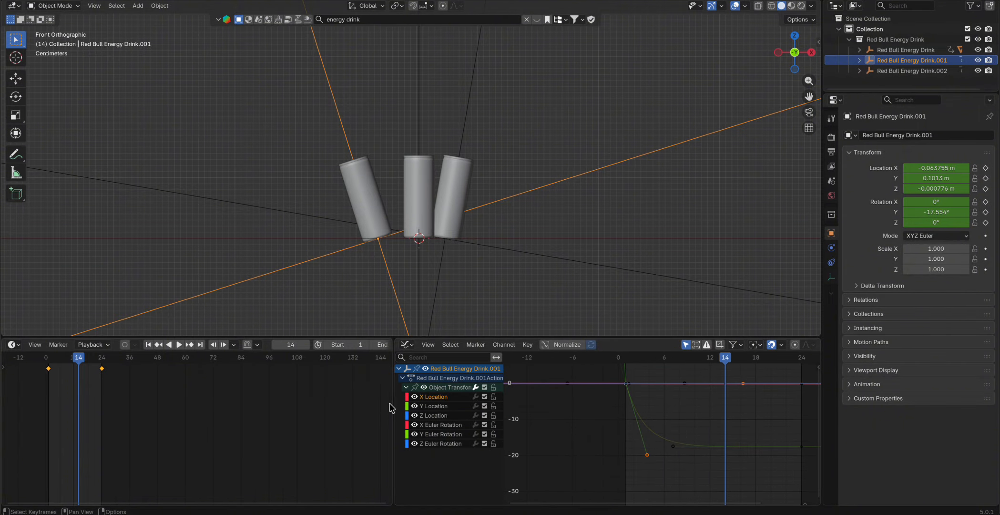
pyautogui.keyDown('ctrl'); pyautogui.moveTo(710, 381); pyautogui.dragTo(612, 402, button='middle'); pyautogui.keyUp('ctrl')
# Step: Soften the X Location curve, moving the frame 1 handle to about frame 6 at -0.03 and the incoming frame 24 handle to about frame 5 at -0.045
pyautogui.moveTo(618, 405); pyautogui.dragTo(650, 410)
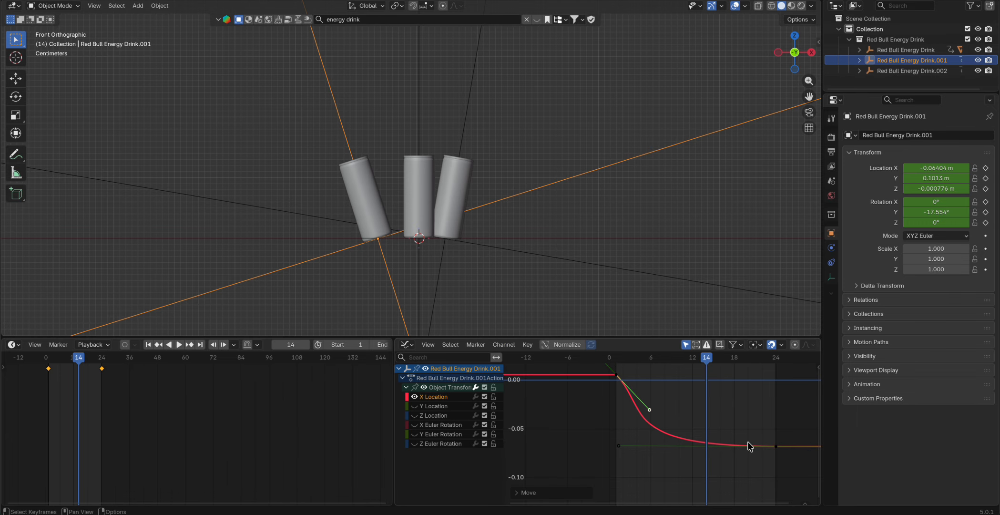
pyautogui.click(619, 445)
pyautogui.moveTo(622, 445); pyautogui.dragTo(642, 422)
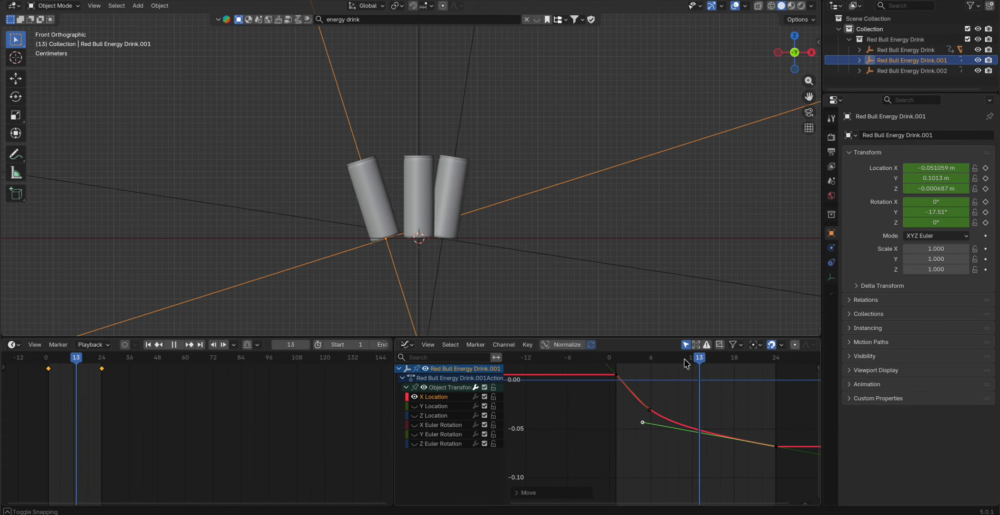
# Step: Play back the animation from the start several times to check how the selected can's spread matches its tilt
pyautogui.click(610, 361)
pyautogui.press('space')
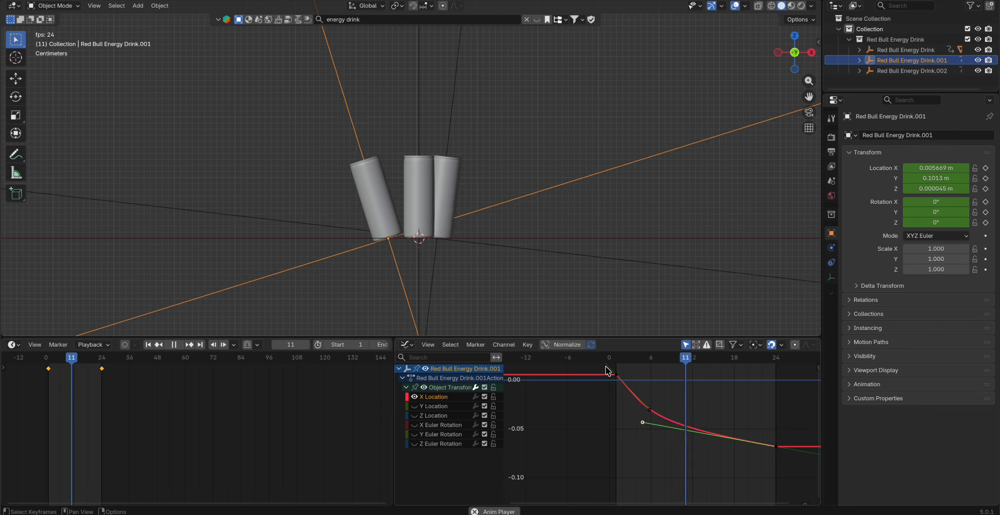
pyautogui.press('space')
pyautogui.press('space')
pyautogui.press('space')
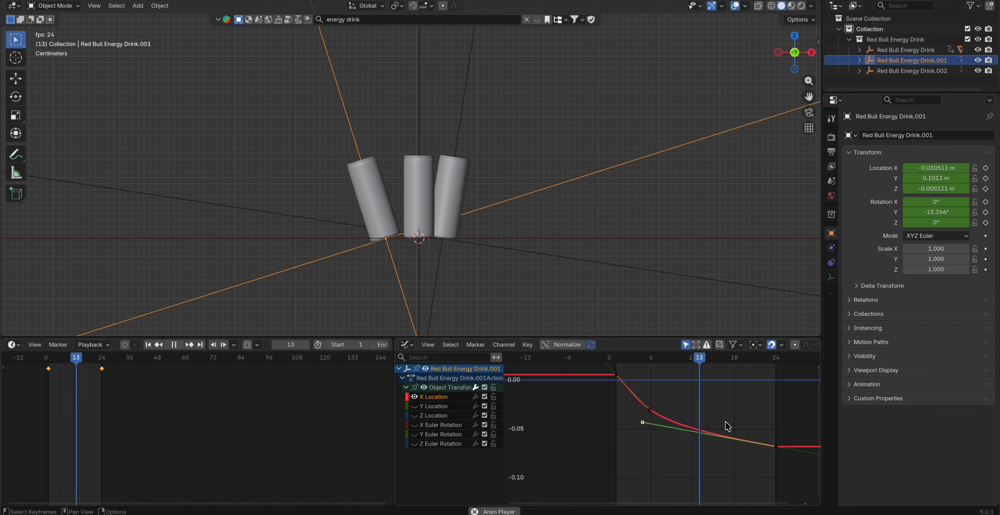
pyautogui.press('space')
pyautogui.press('space')
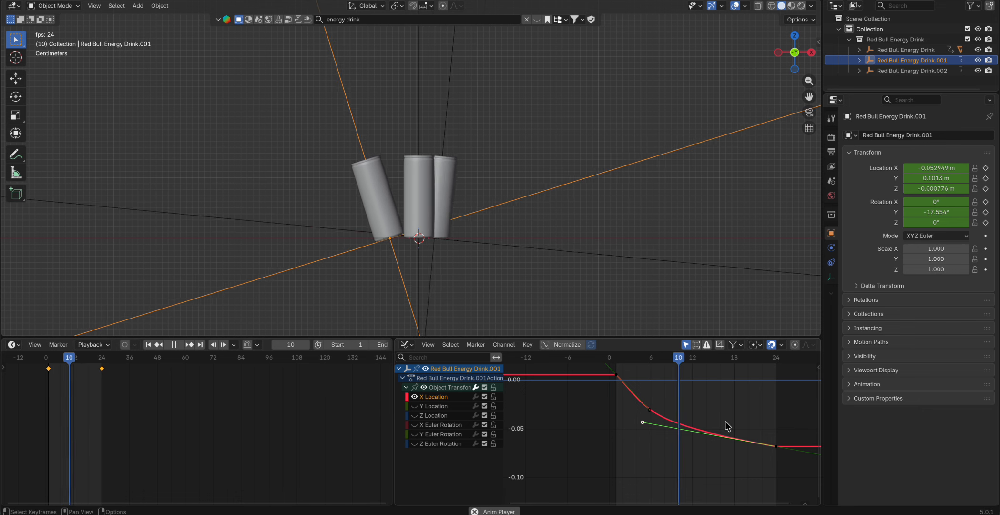
pyautogui.press('space')
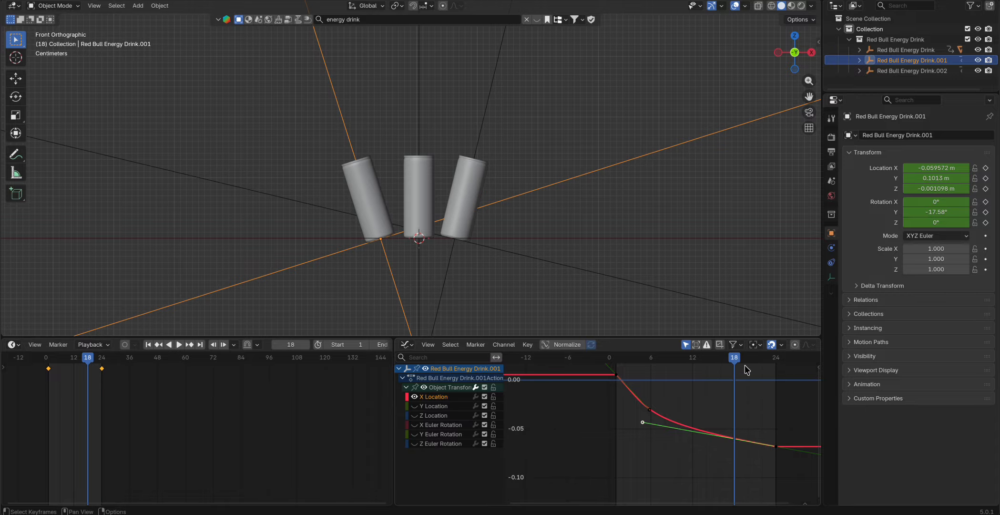
pyautogui.press('space')
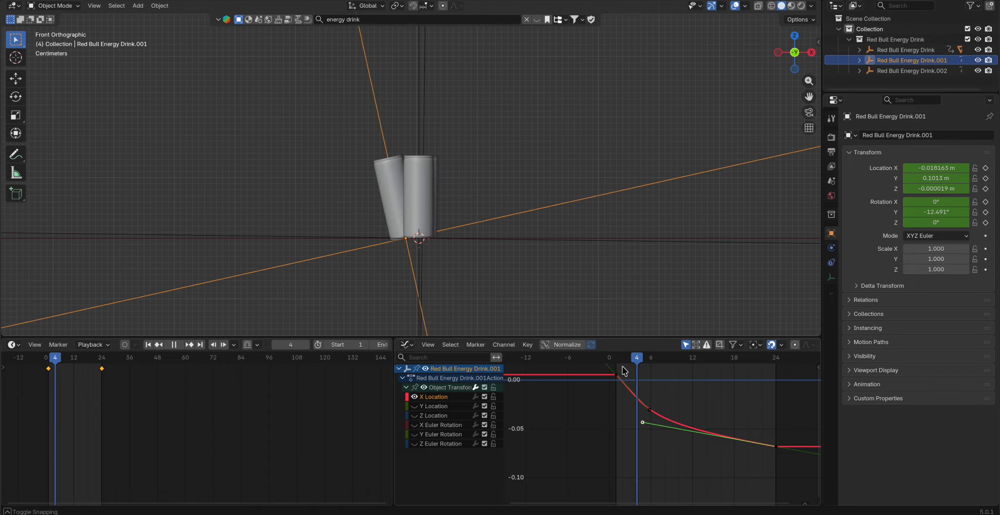
pyautogui.press('space')
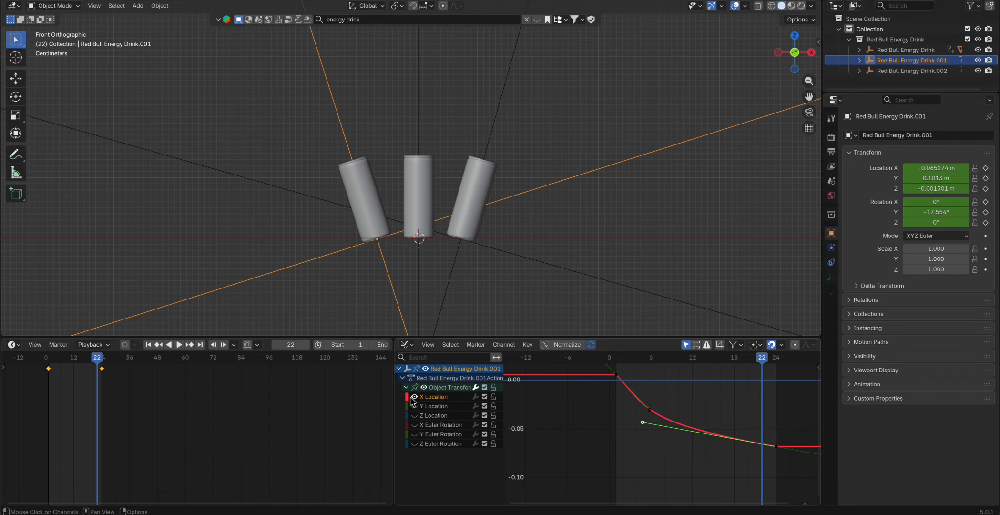
# Step: Isolate the Y Euler Rotation curve and lower its frame 24 keyframe to about -27°
pyautogui.scroll(-14, 629, 435)
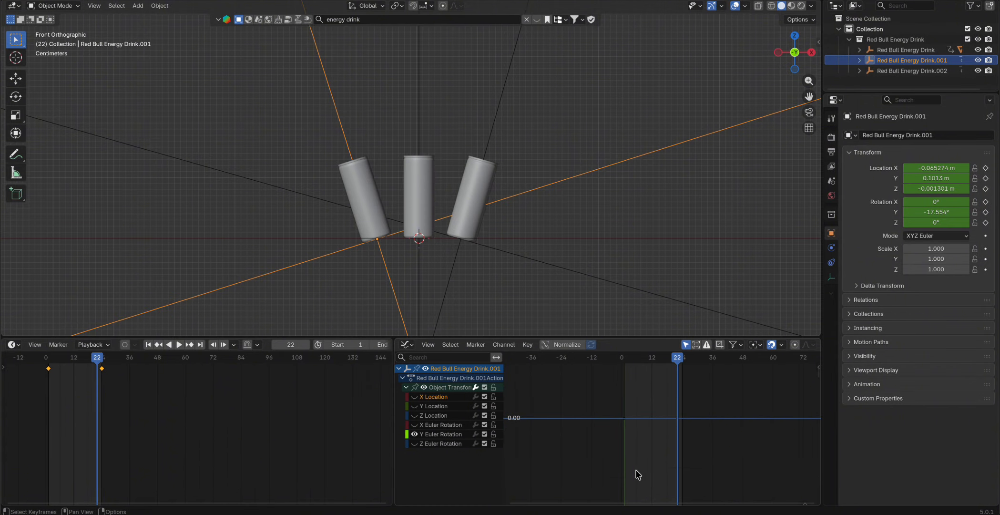
pyautogui.moveTo(636, 478); pyautogui.dragTo(805, 452, button='middle')
pyautogui.scroll(-6, 646, 451)
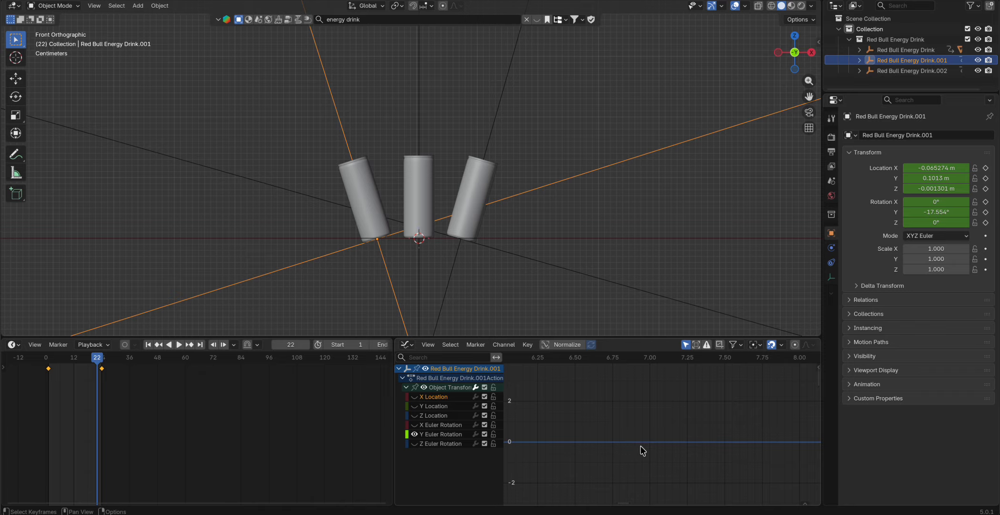
pyautogui.scroll(-8, 639, 454)
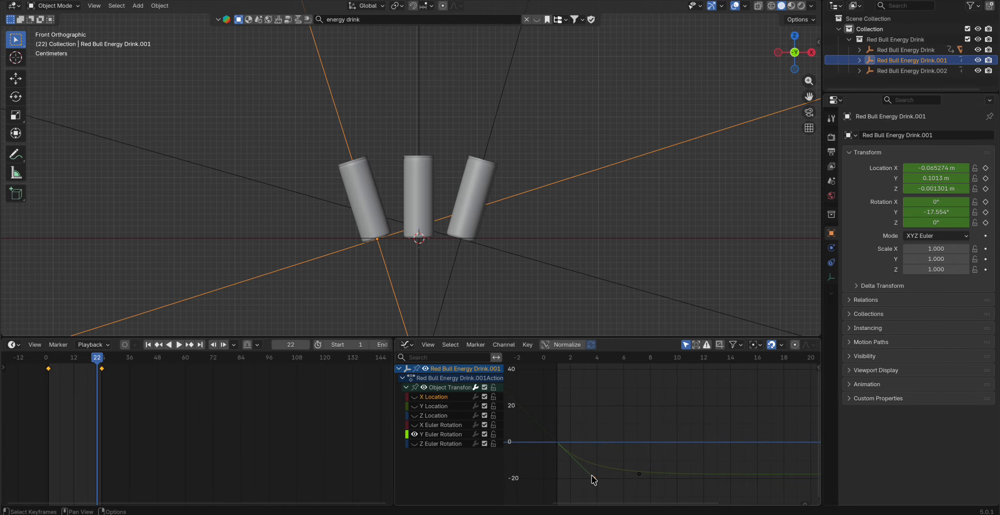
pyautogui.scroll(-3, 649, 481)
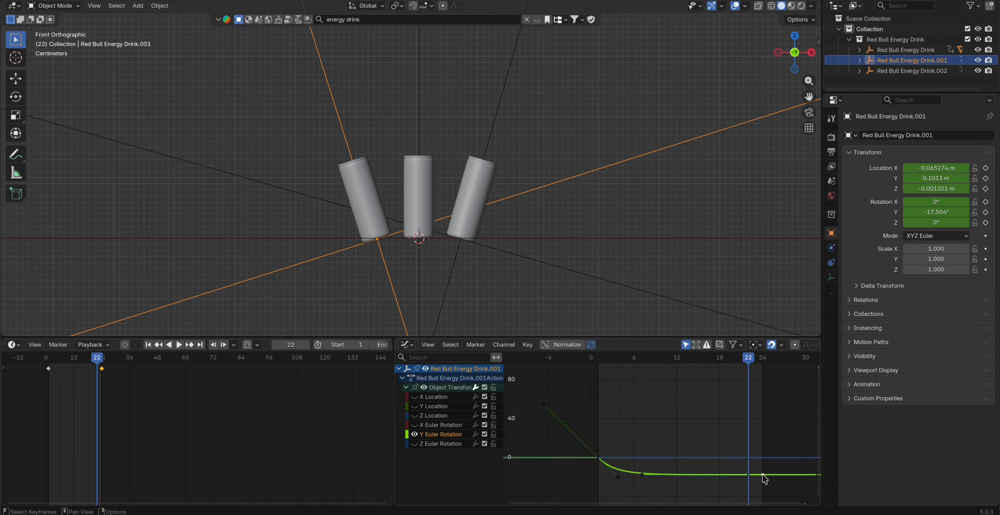
pyautogui.press('g')
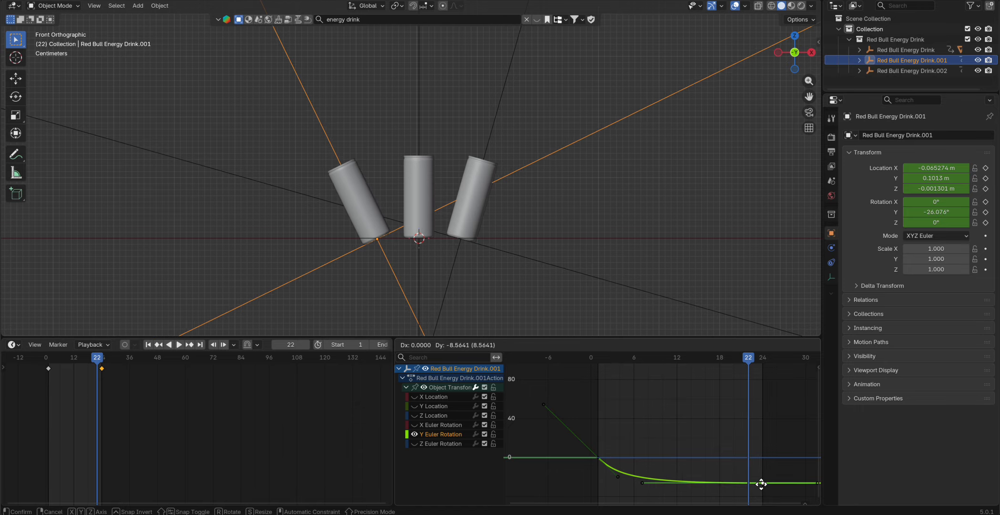
pyautogui.click(762, 485)
# Step: Soften the Y Euler Rotation curve with handles near frame 5 at -11° and frame 7 at -20°, and play back the tilt
pyautogui.moveTo(618, 480); pyautogui.dragTo(640, 476)
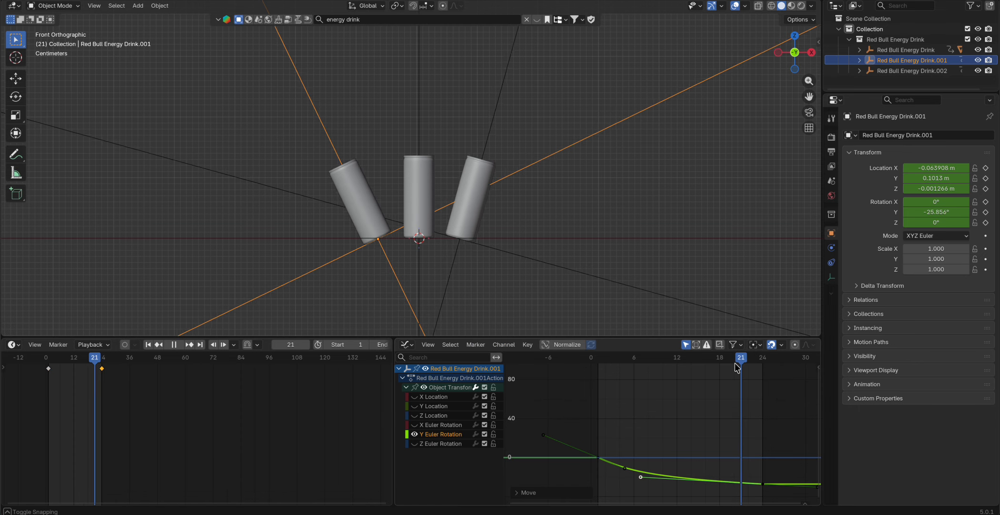
pyautogui.hotkey('shift', 'Left')
pyautogui.click(562, 372)
pyautogui.press('space')
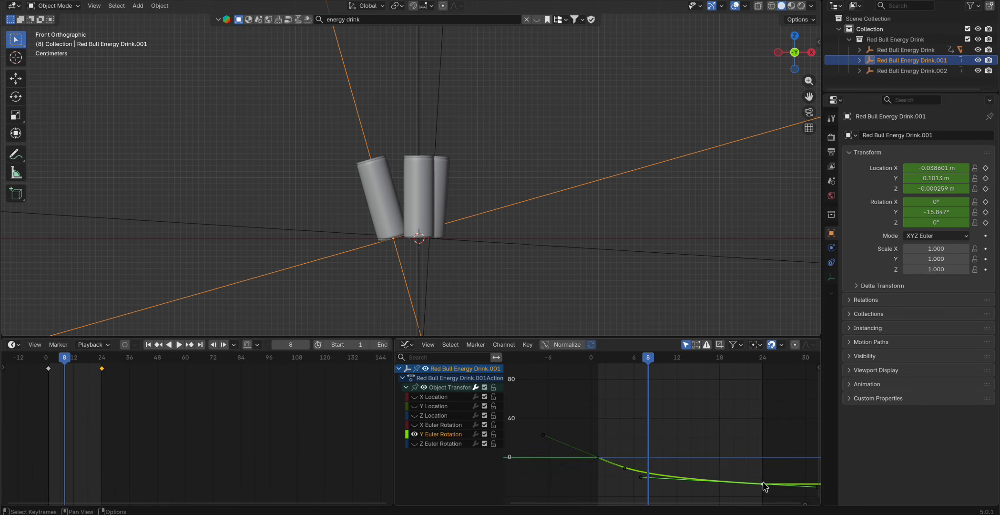
# Step: Raise the Y Euler Rotation keyframe at frame 24 to about -23° and play back the result
pyautogui.moveTo(763, 484); pyautogui.dragTo(761, 479)
pyautogui.press('space')
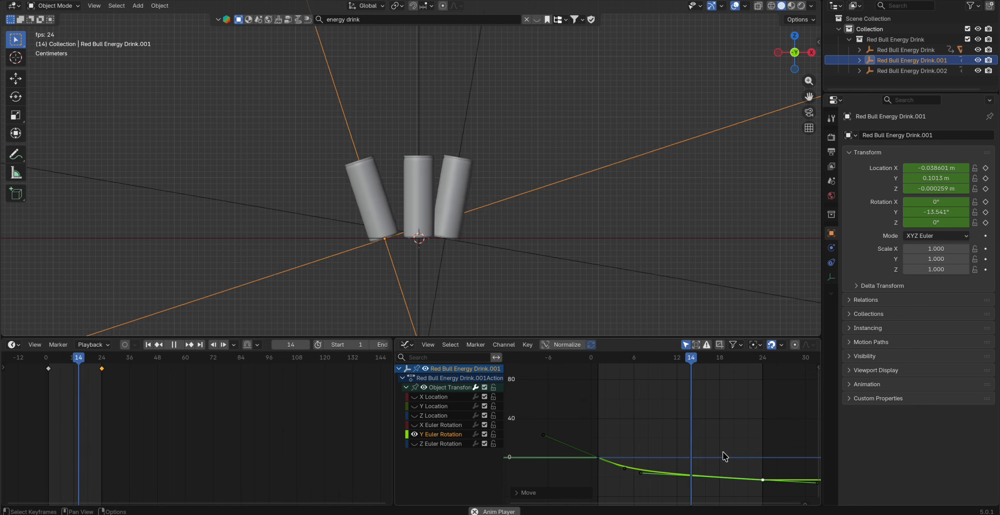
# Step: Play back the animation again to check how the left can's spread matches its revised tilt
pyautogui.press('space')
pyautogui.scroll(-2, 379, 345)
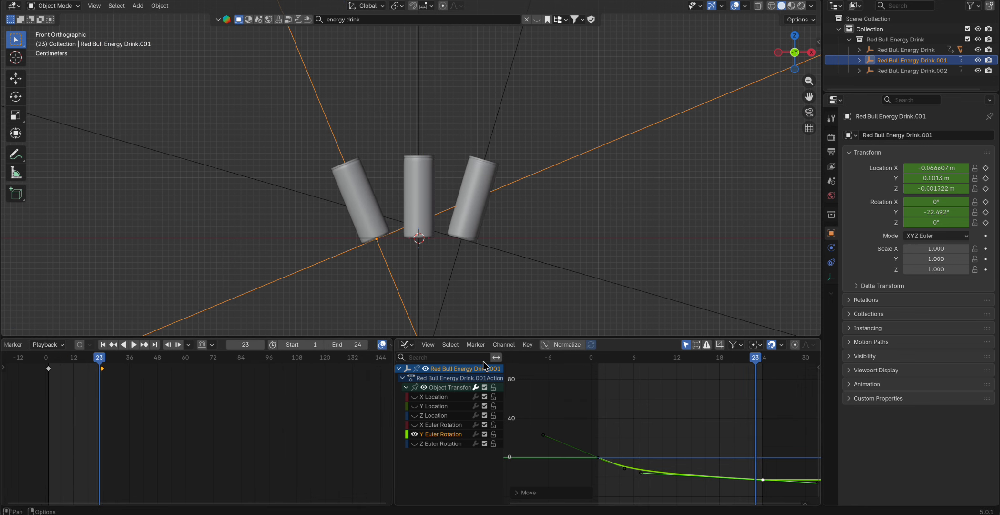
pyautogui.scroll(-1, 661, 410)
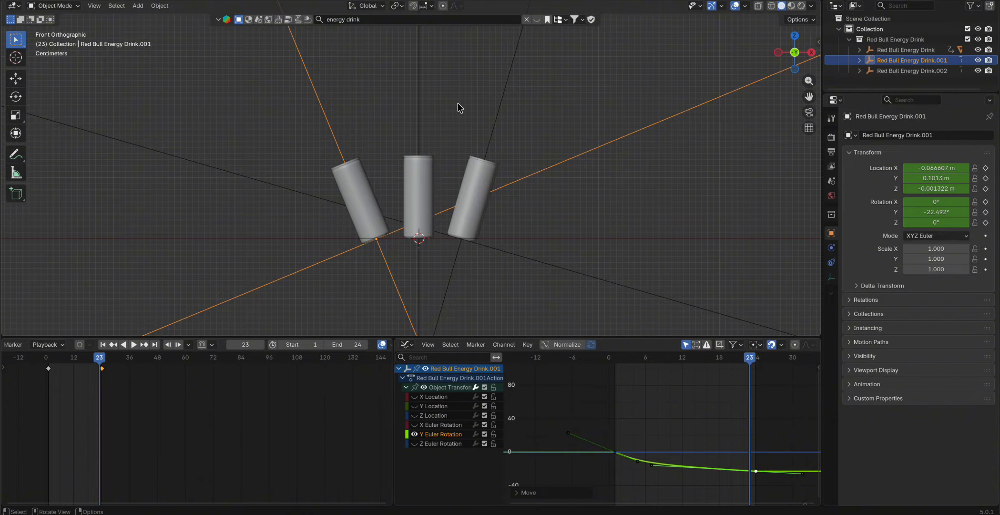
pyautogui.press('space')
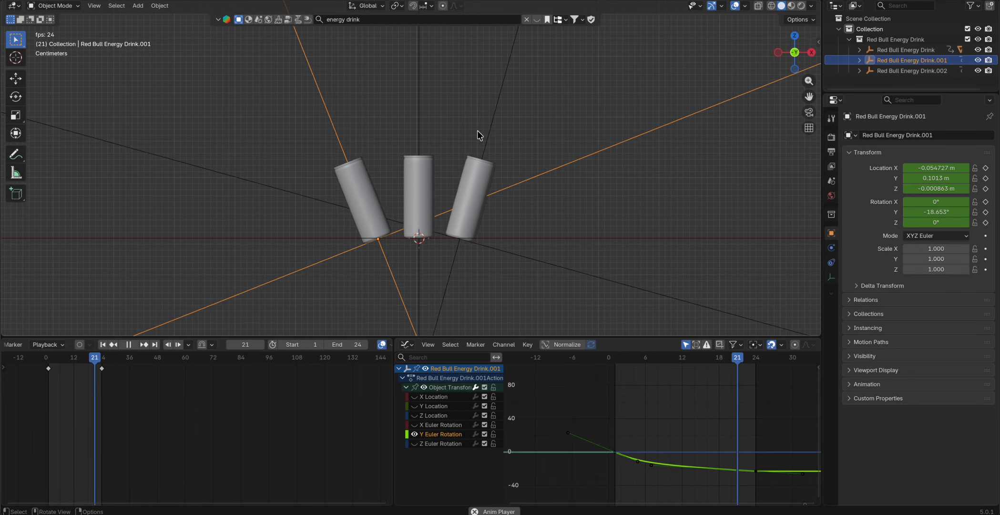
pyautogui.press('space')
# Step: Select the can on the right, Red Bull Energy Drink.002, to work on its animation curves
pyautogui.click(495, 127)
pyautogui.scroll(-1, 655, 431)
pyautogui.scroll(4, 715, 439)
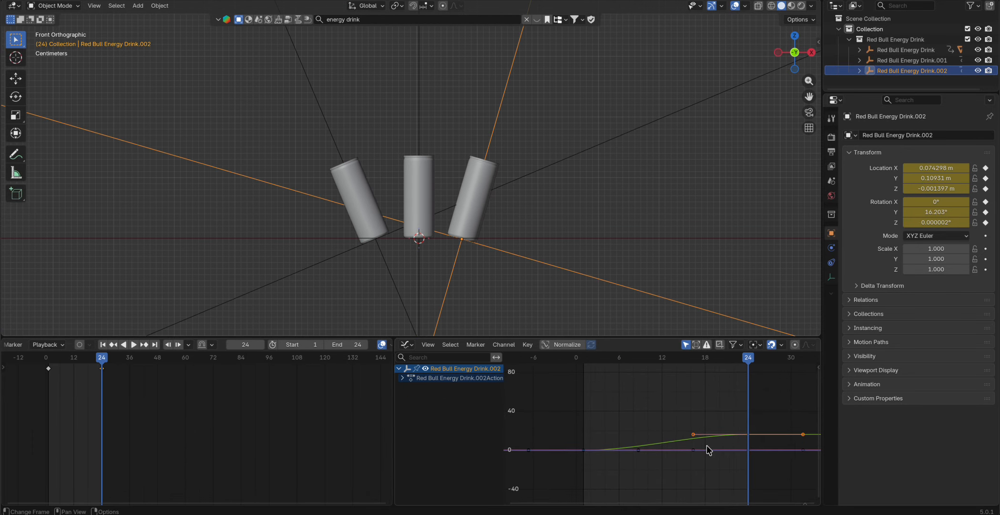
pyautogui.click(708, 448)
pyautogui.scroll(-3, 751, 446)
pyautogui.scroll(4, 740, 444)
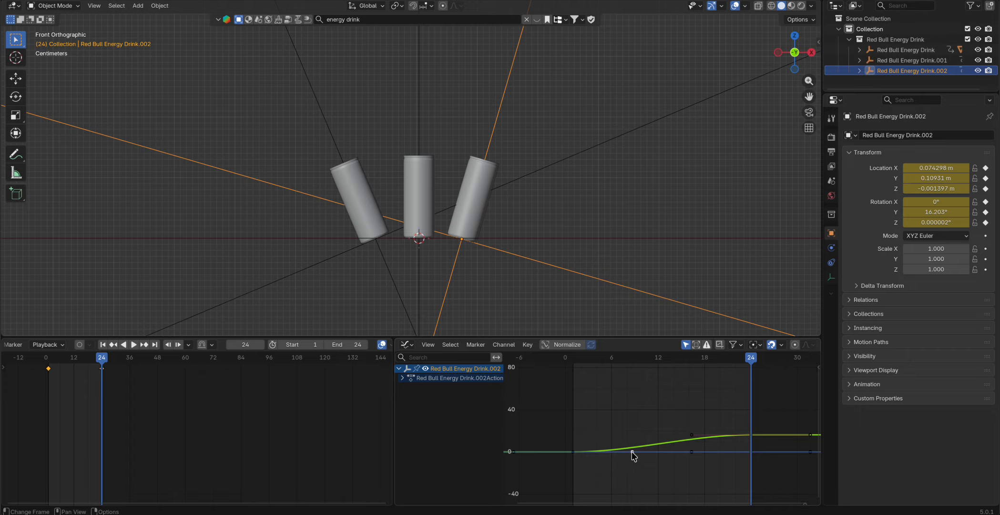
pyautogui.moveTo(632, 451); pyautogui.dragTo(624, 436)
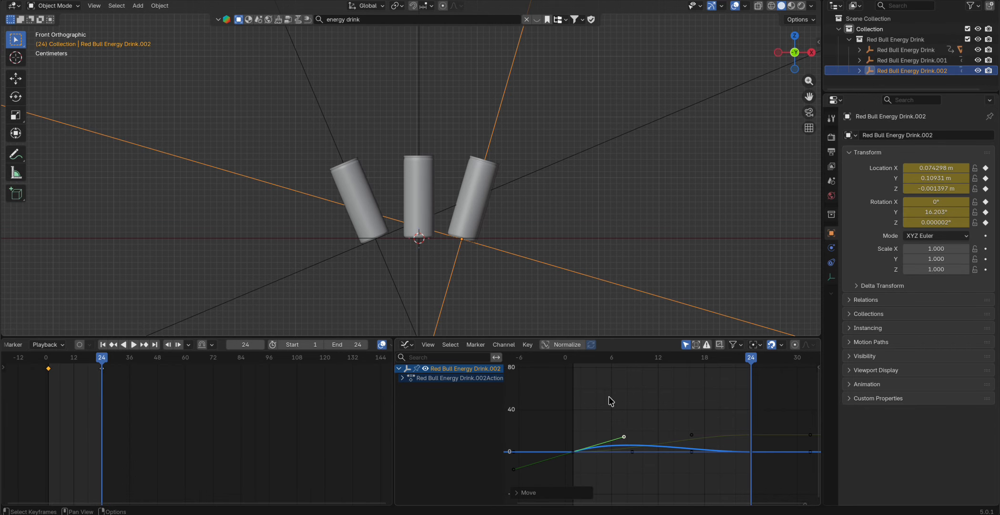
# Step: Isolate the right can's Y Euler Rotation curve and ease it with handles near frame 7 at about 16° and frame 16 at about 15°
pyautogui.click(406, 388)
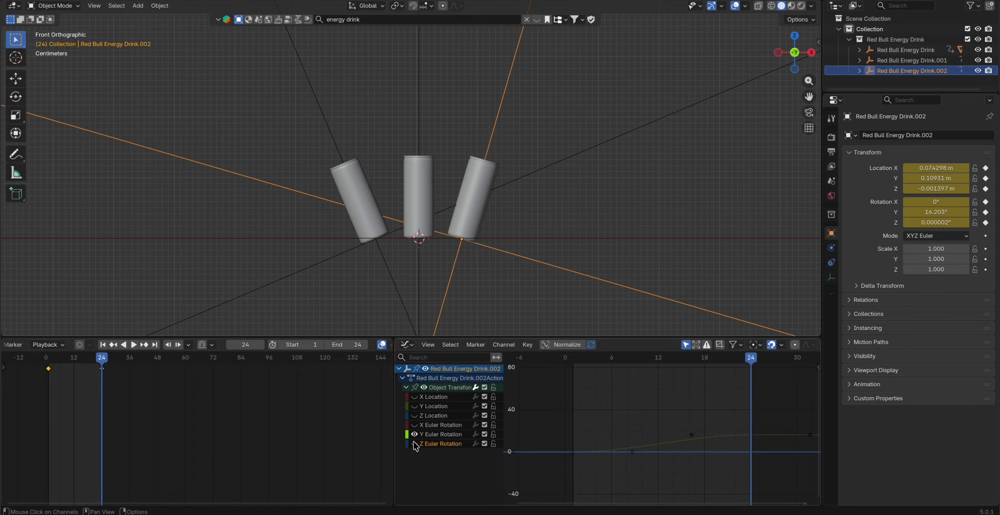
pyautogui.moveTo(634, 452); pyautogui.dragTo(622, 432)
pyautogui.click(690, 435)
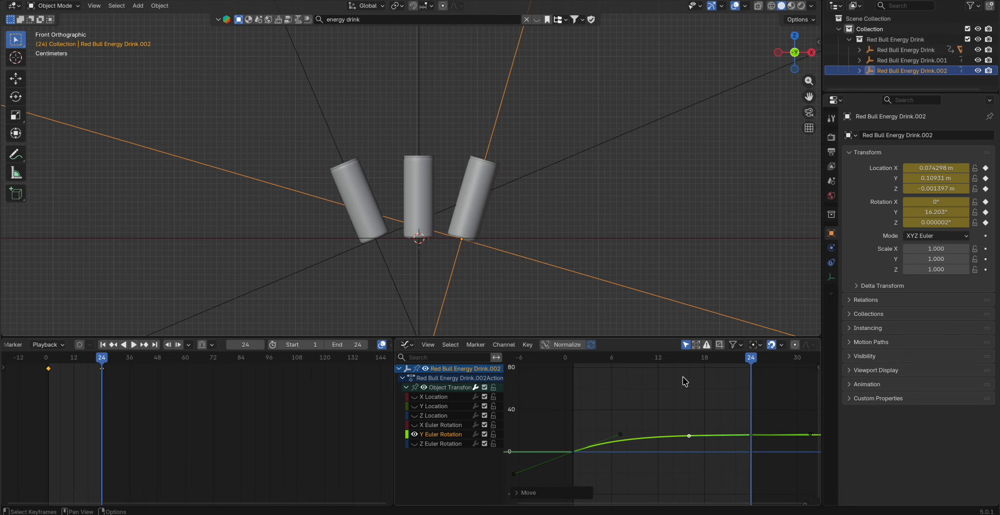
# Step: Raise the right can's Y Euler Rotation keyframe at frame 24 to about 21° and play back the tilt
pyautogui.hotkey('ctrl', 'g')
pyautogui.press('g')
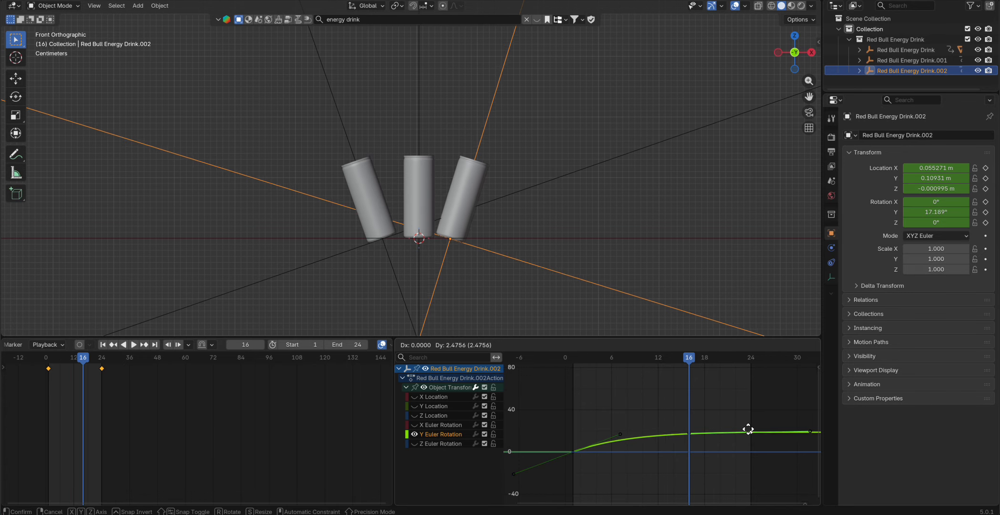
pyautogui.click(689, 433)
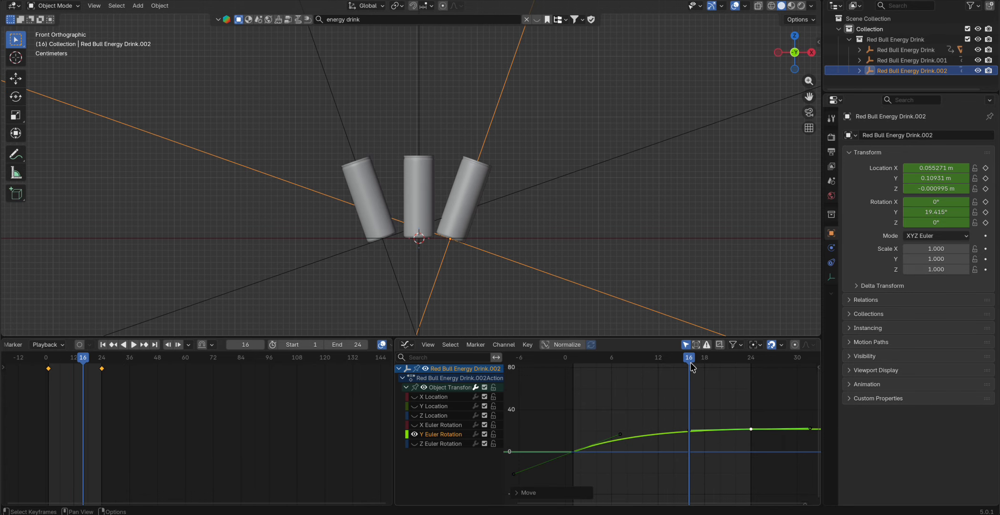
pyautogui.press('space')
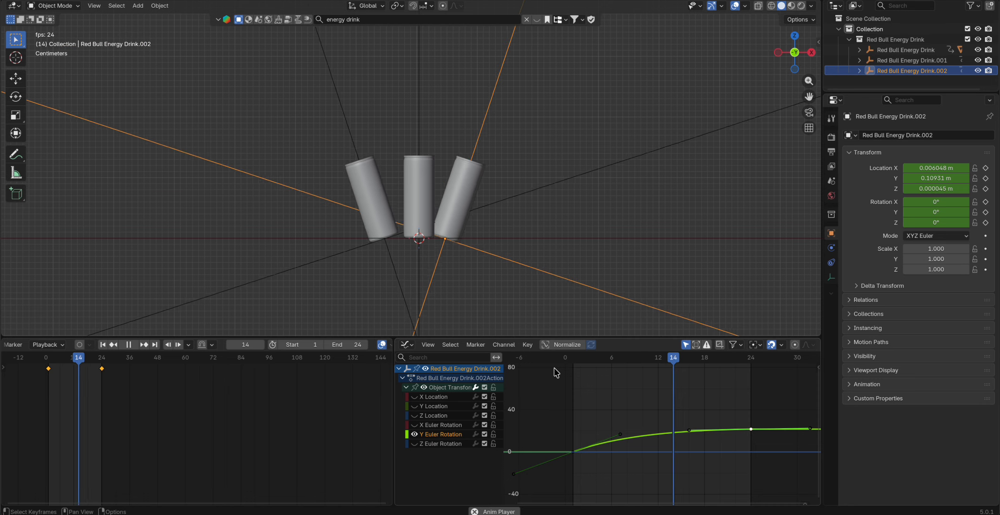
pyautogui.press('space')
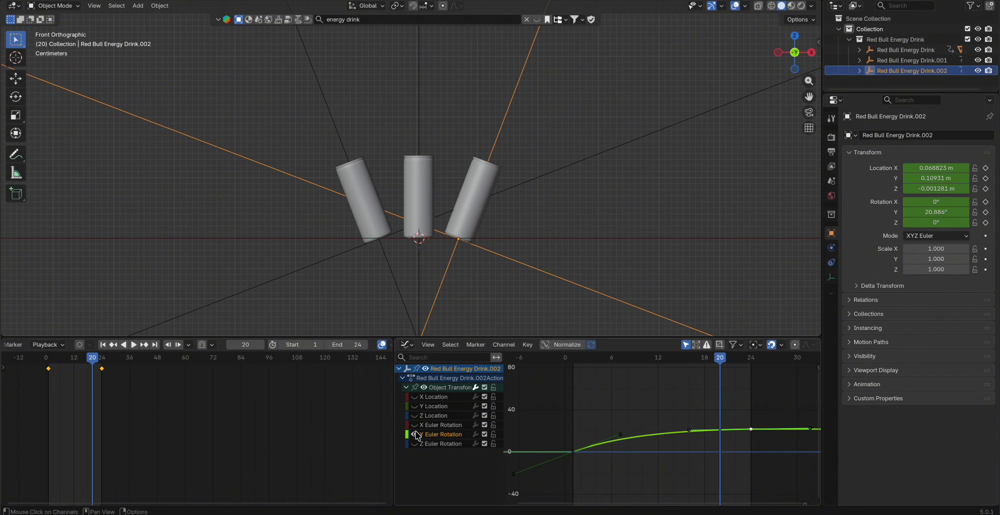
# Step: Isolate the right can's X Location curve, set its handles near frame 8 at 0.05 m and frame 12 at 0.075 m, and play it back
pyautogui.press('Home')
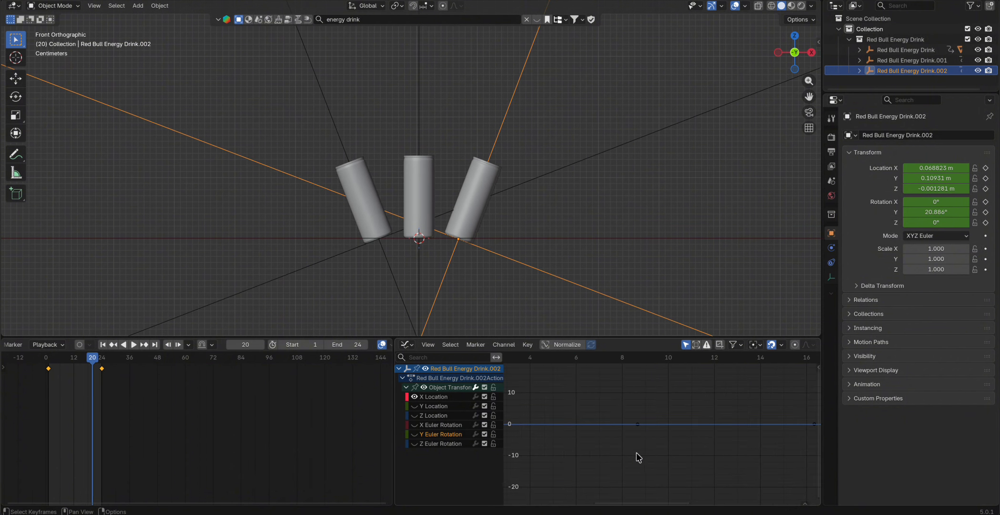
pyautogui.click(634, 476)
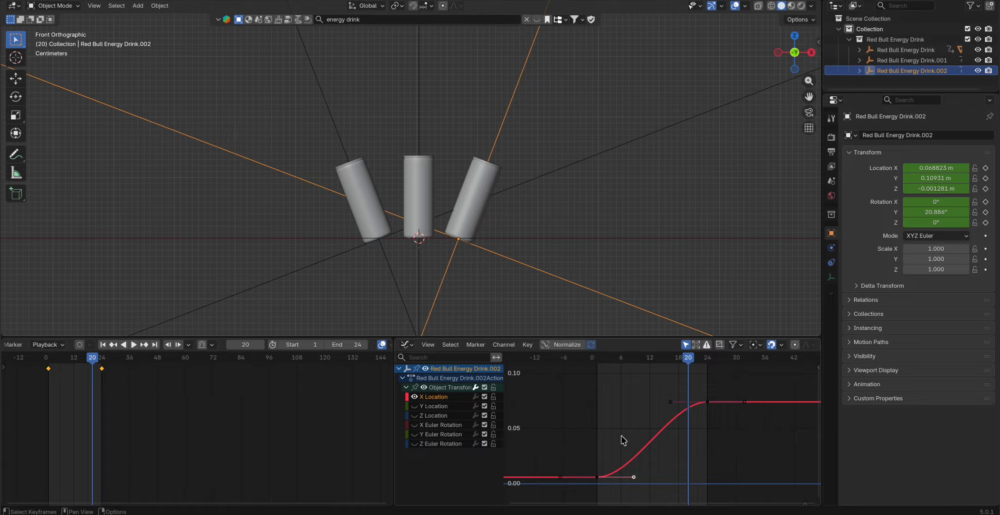
pyautogui.moveTo(634, 476); pyautogui.dragTo(633, 430)
pyautogui.moveTo(671, 402); pyautogui.dragTo(648, 400)
pyautogui.press('space')
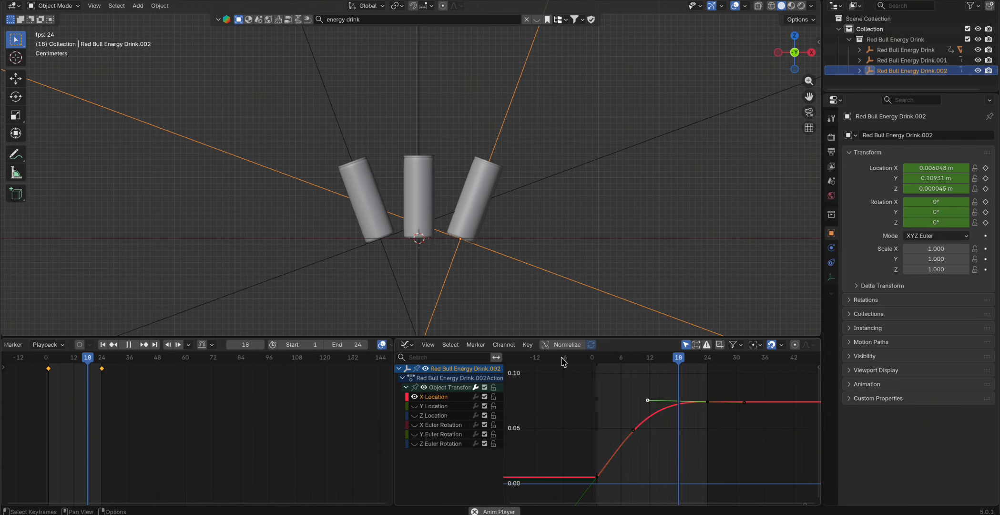
pyautogui.press('space')
# Step: Pull the X Location curve's end handle back to about frame 5 at 0.06 m for a softer ease-out
pyautogui.moveTo(647, 404); pyautogui.dragTo(623, 404)
pyautogui.press('space')
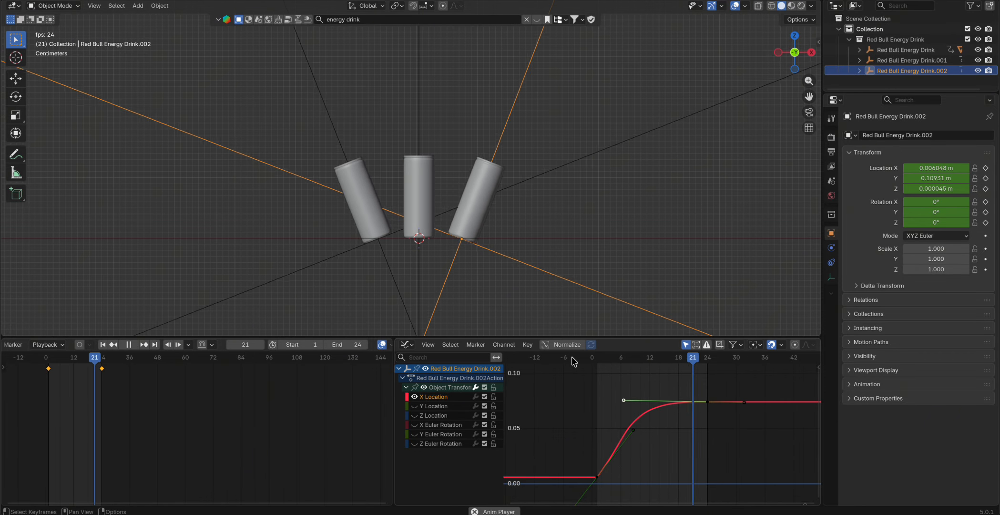
pyautogui.press('space')
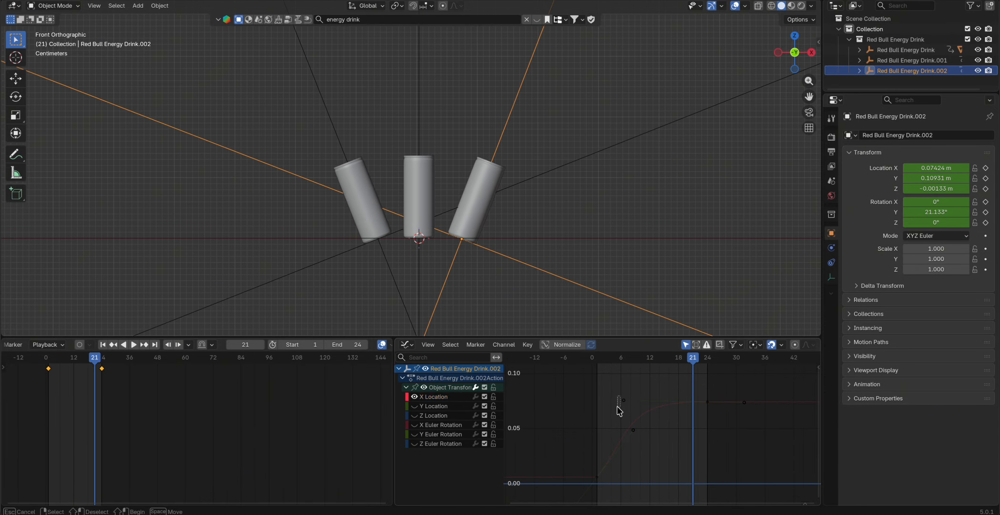
pyautogui.moveTo(625, 402); pyautogui.dragTo(616, 421)
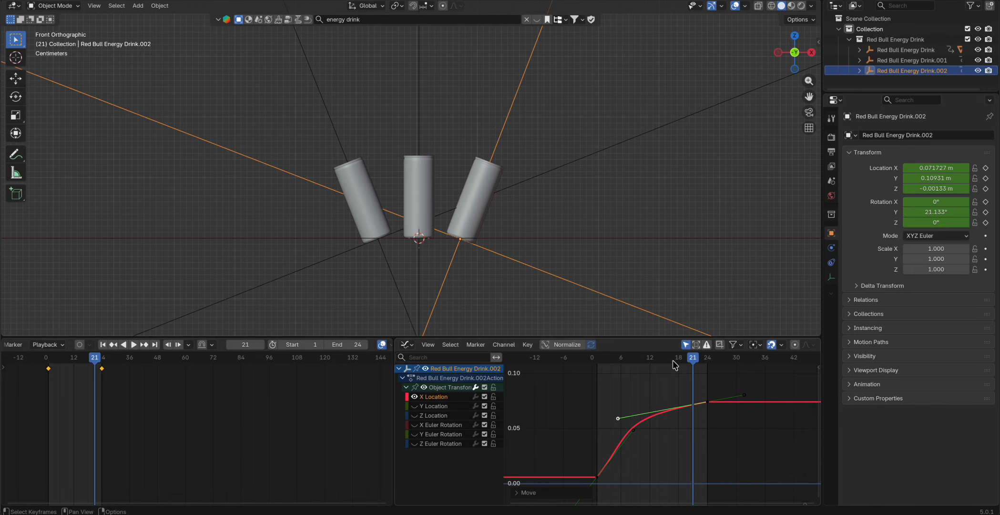
# Step: Scrub and play the animation to check how the right can's spread matches its tilt
pyautogui.click(635, 360)
pyautogui.click(605, 366)
pyautogui.press('space')
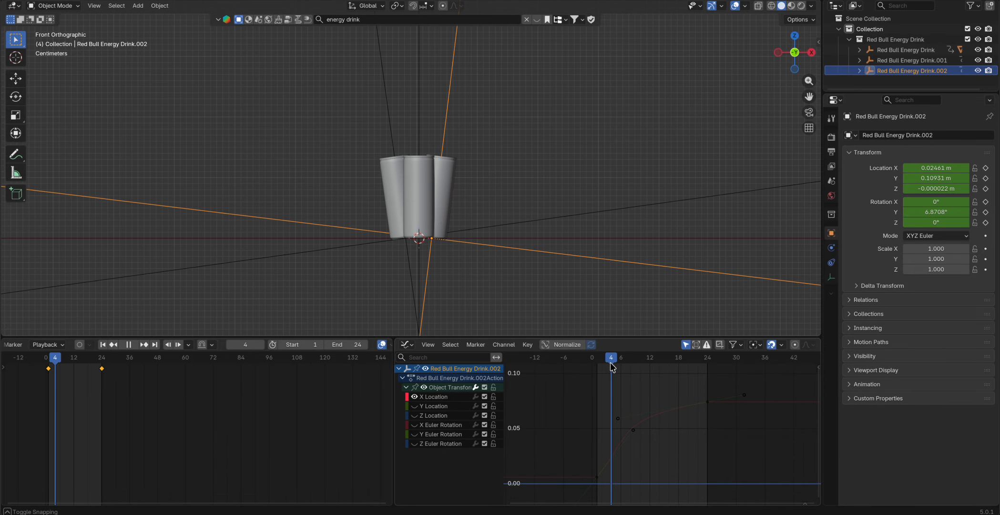
pyautogui.moveTo(648, 373); pyautogui.dragTo(715, 375)
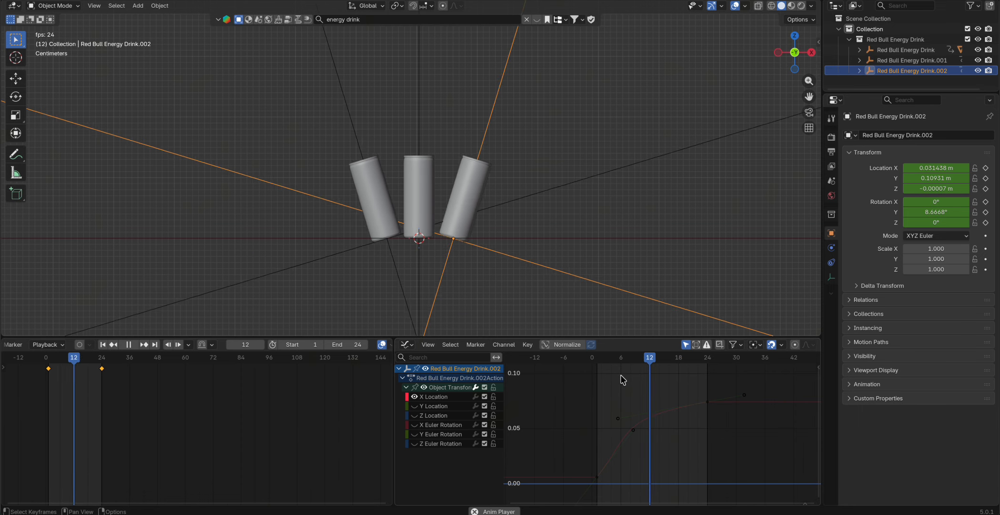
pyautogui.press('space')
pyautogui.press('space')
pyautogui.press('space')
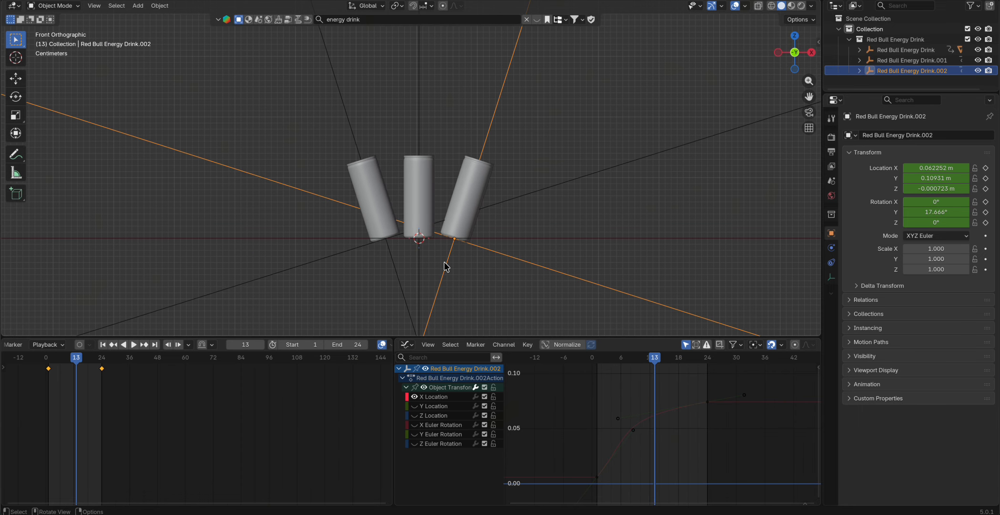
# Step: Select the middle can and go to frame 1, viewing the cans from the side
pyautogui.moveTo(453, 168); pyautogui.dragTo(496, 195, button='middle')
pyautogui.click(448, 154)
pyautogui.click(452, 158)
pyautogui.moveTo(453, 158); pyautogui.dragTo(416, 245, button='middle')
pyautogui.moveTo(68, 358); pyautogui.dragTo(48, 359)
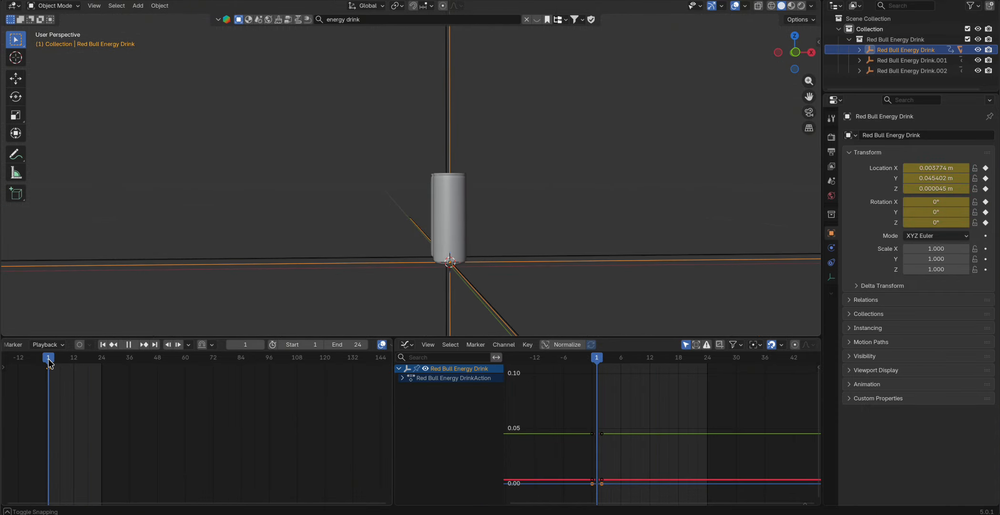
pyautogui.moveTo(431, 227); pyautogui.dragTo(547, 229, button='middle')
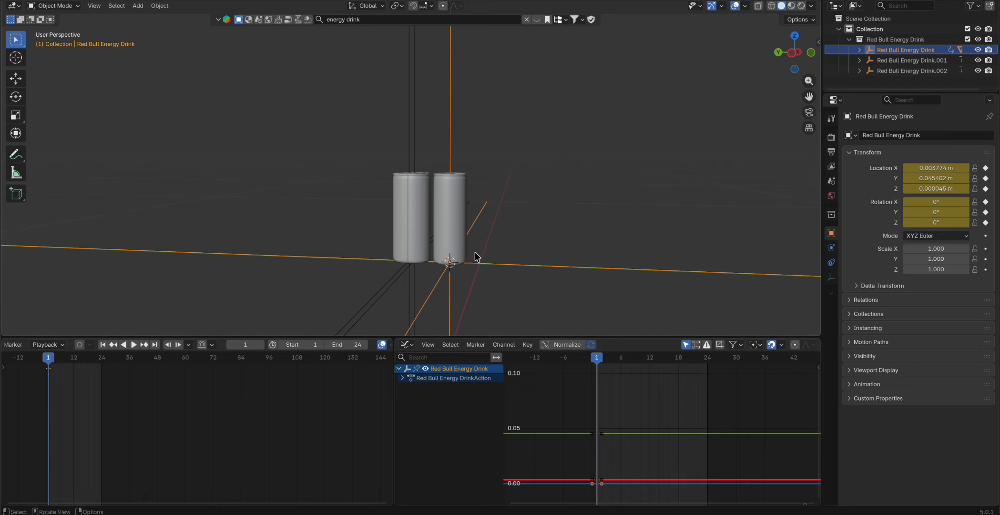
pyautogui.press('g')
pyautogui.press('x')
pyautogui.click(521, 261)
pyautogui.hotkey('ctrl', 'z')
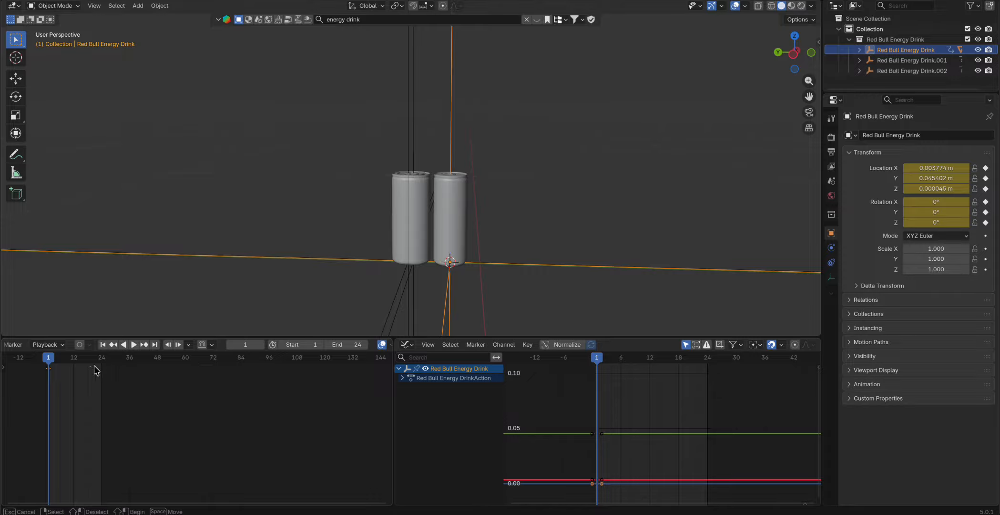
# Step: At frame 24, move the middle can along Y to about 0.108 m, in line with the outer cans, and keyframe it
pyautogui.moveTo(98, 368); pyautogui.dragTo(103, 365)
pyautogui.moveTo(323, 251); pyautogui.dragTo(547, 262, button='middle')
pyautogui.press('g')
pyautogui.press('y')
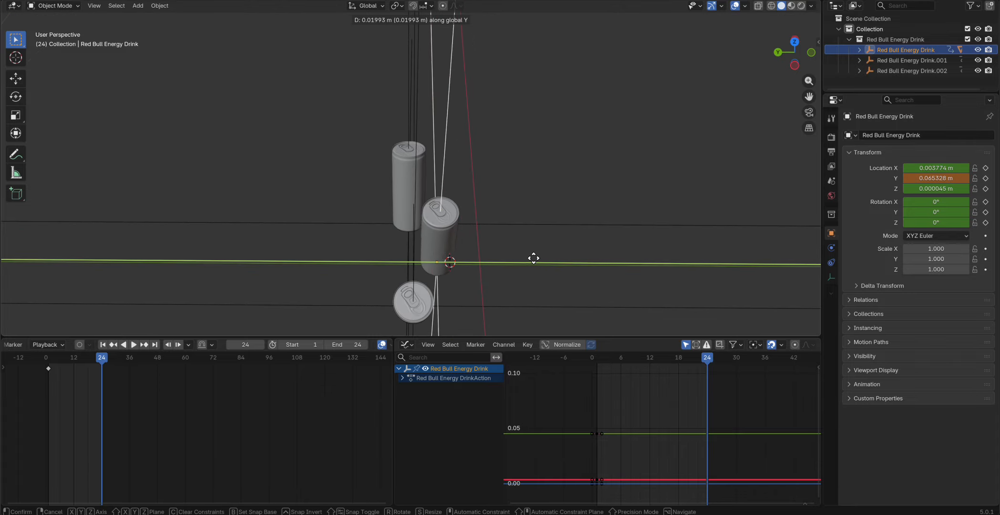
pyautogui.click(509, 265)
pyautogui.press('i')
pyautogui.click(706, 427)
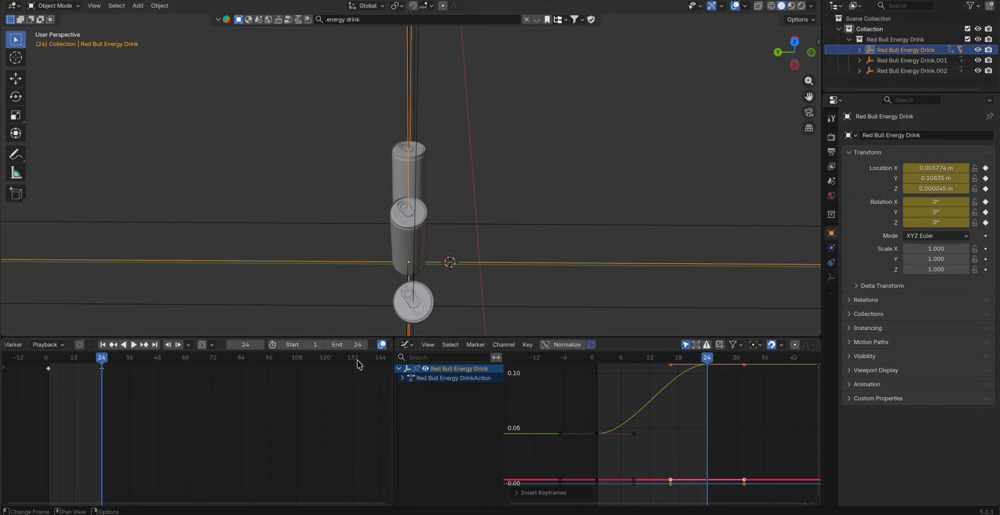
# Step: Play back the three-can animation from the front, deselect the can and save the file
pyautogui.press('space')
pyautogui.moveTo(521, 220); pyautogui.dragTo(443, 132, button='middle')
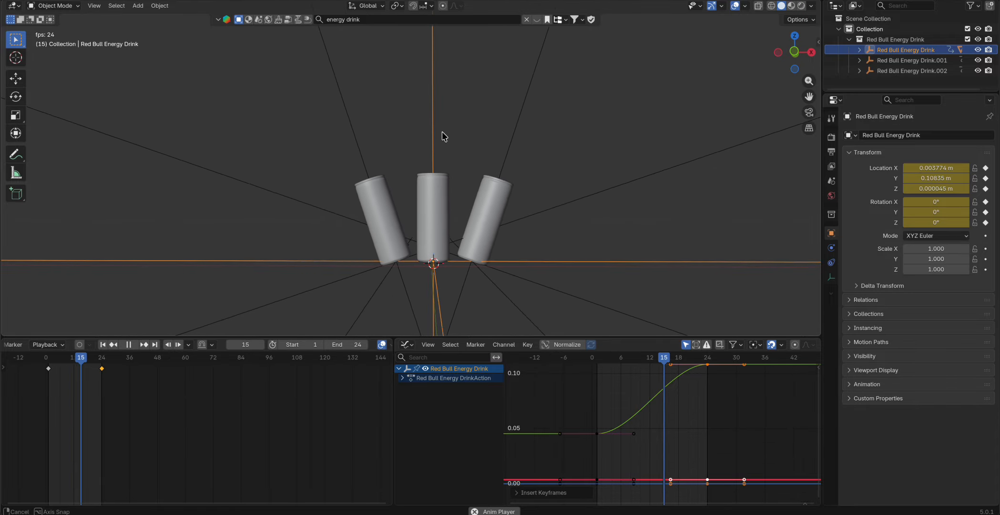
pyautogui.press('space')
pyautogui.click(550, 179)
pyautogui.moveTo(549, 179); pyautogui.dragTo(575, 195, button='middle')
pyautogui.hotkey('ctrl', 's')
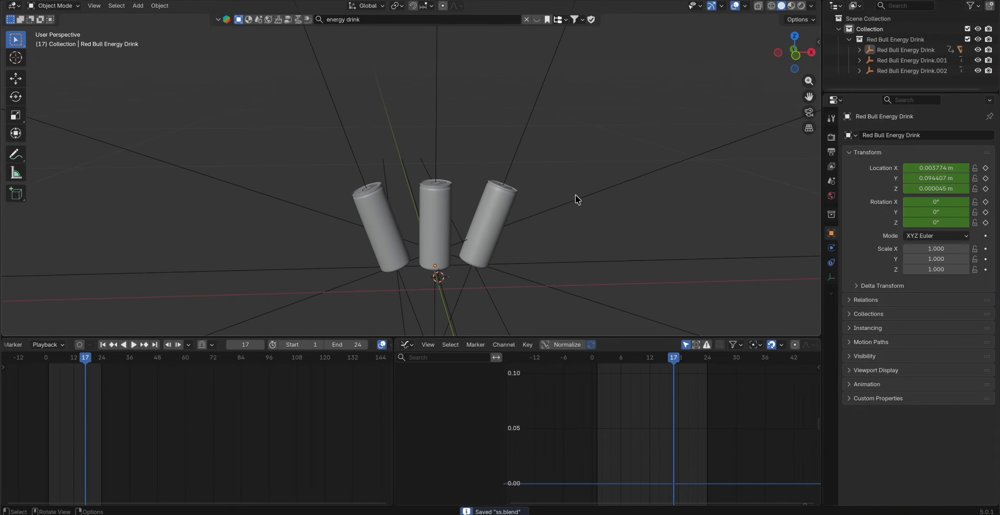
# Step: Add a floor plane under the cans, scale it to about 3.2 and lower it along Z
pyautogui.moveTo(321, 337); pyautogui.dragTo(310, 462)
pyautogui.scroll(-6, 428, 330)
pyautogui.moveTo(506, 298); pyautogui.dragTo(562, 320, button='middle')
pyautogui.hotkey('shift', 'a')
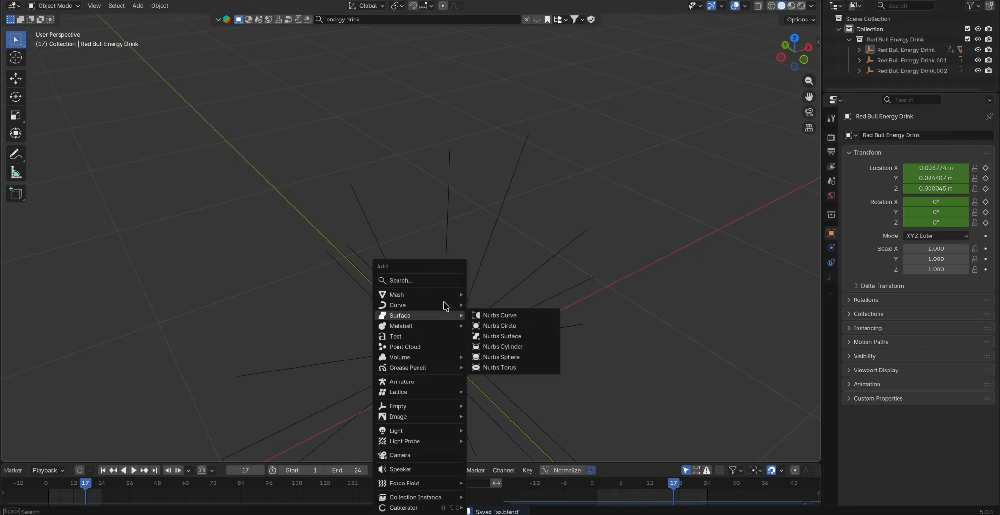
pyautogui.moveTo(444, 293)
pyautogui.click(504, 294)
pyautogui.press('s')
pyautogui.click(582, 303)
pyautogui.press('g')
pyautogui.press('z')
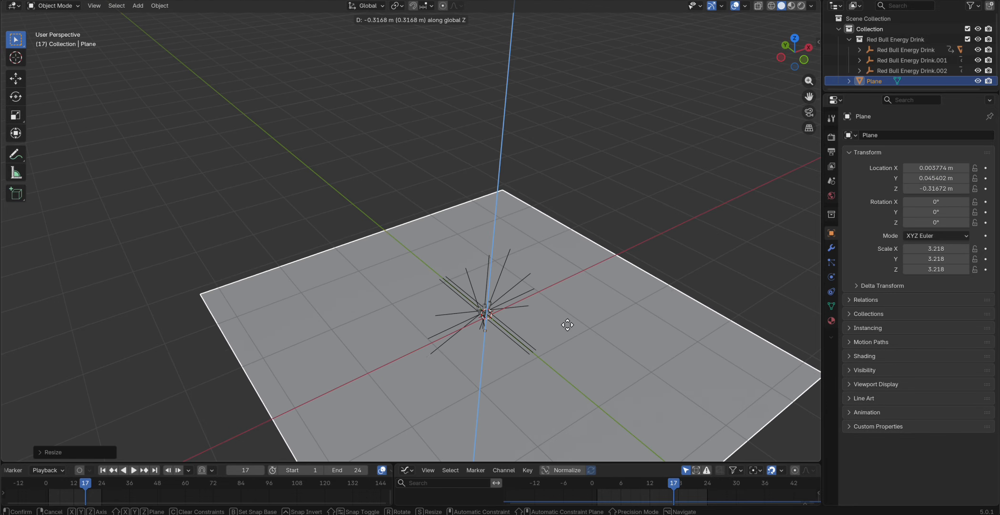
# Step: Place the floor plane below the cans and extrude its back edge upward along Z to form a backdrop wall
pyautogui.click(567, 324)
pyautogui.press('Tab')
pyautogui.press('2')
pyautogui.click(382, 238)
pyautogui.moveTo(436, 324); pyautogui.dragTo(436, 287, button='middle')
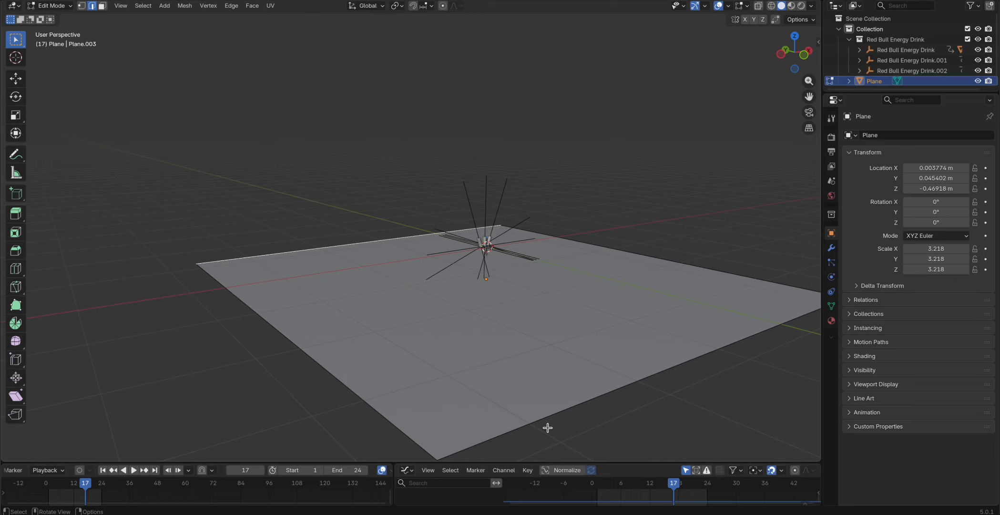
pyautogui.press('e')
pyautogui.press('z')
pyautogui.click(509, 132)
pyautogui.press('Tab')
pyautogui.press('Tab')
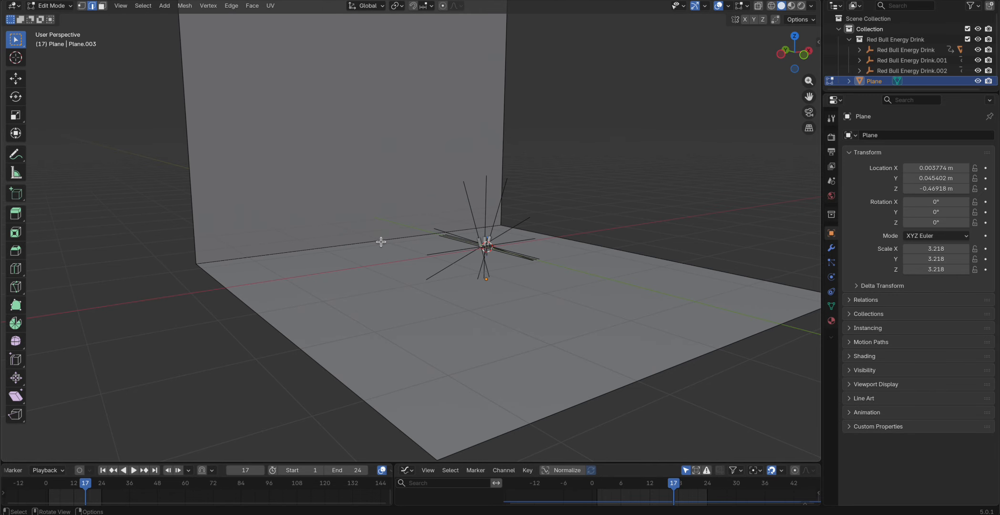
# Step: Bevel the edge between floor and wall by about 0.59 m with 19 segments, shade the backdrop auto smooth, and save the file
pyautogui.click(381, 242)
pyautogui.hotkey('ctrl', 'b')
pyautogui.scroll(18, 453, 326)
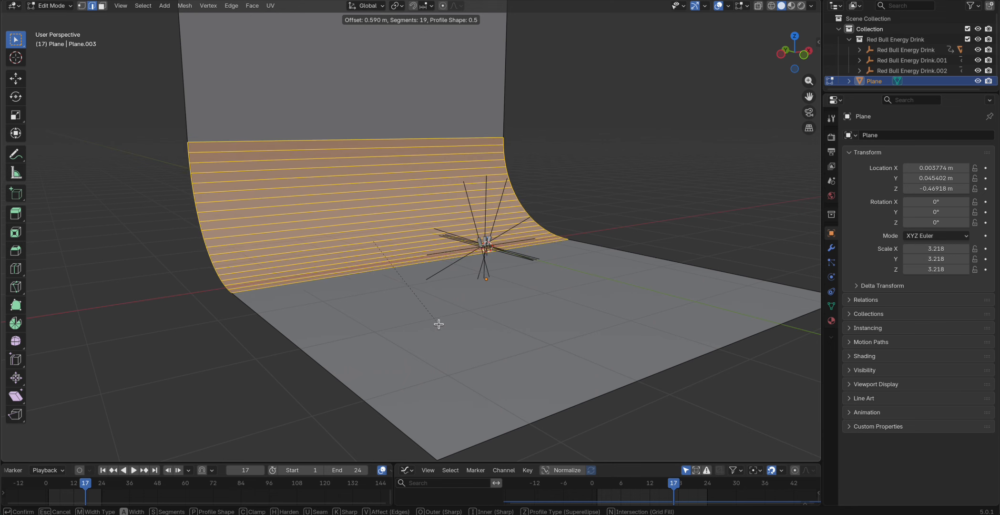
pyautogui.click(438, 324)
pyautogui.press('Tab')
pyautogui.rightClick(352, 169)
pyautogui.click(347, 132)
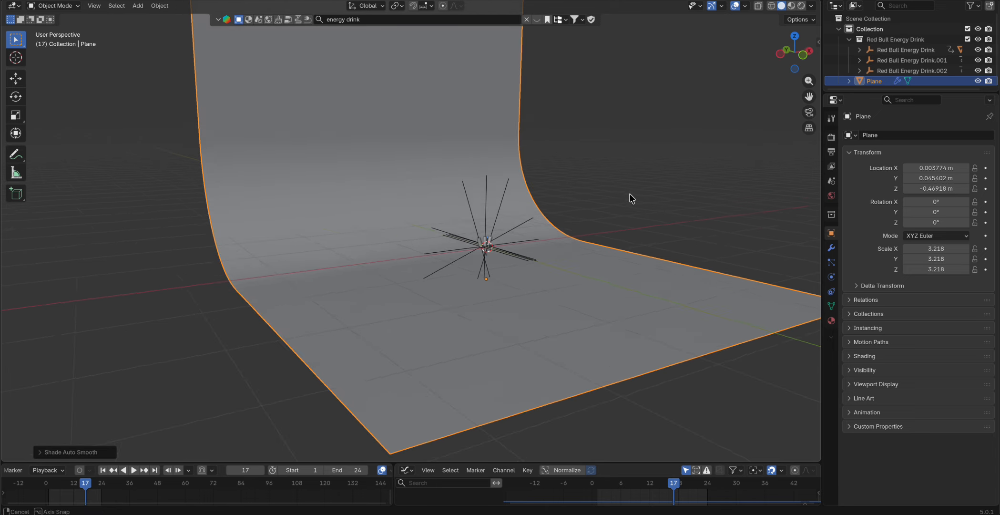
pyautogui.moveTo(629, 194); pyautogui.dragTo(611, 204, button='middle')
pyautogui.click(611, 204)
pyautogui.scroll(1, 611, 204)
pyautogui.hotkey('ctrl', 's')
# Step: Split the viewport vertically, add a camera, and show the camera view in the new viewport
pyautogui.moveTo(4, 3); pyautogui.dragTo(364, 14)
pyautogui.click(229, 159)
pyautogui.hotkey('shift', 'a')
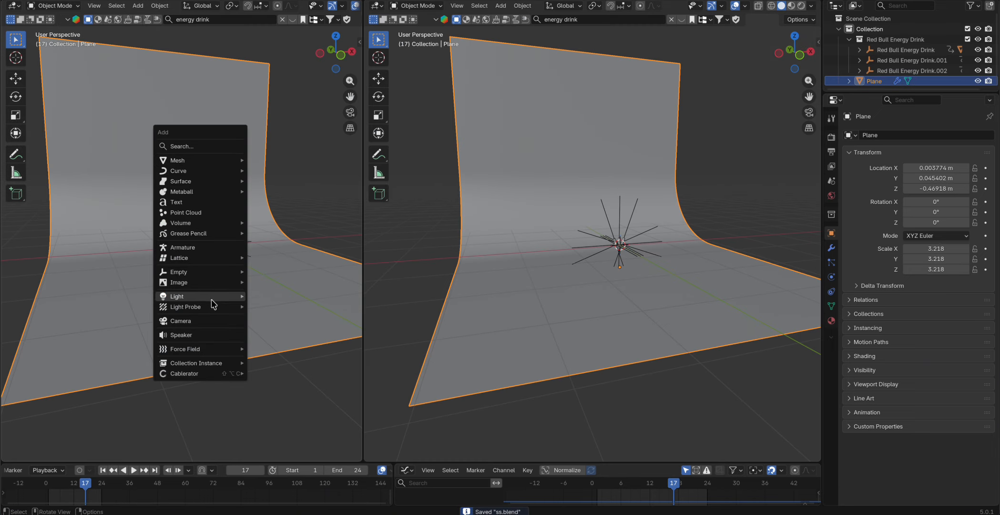
pyautogui.click(217, 321)
pyautogui.scroll(3, 350, 118)
pyautogui.click(349, 114)
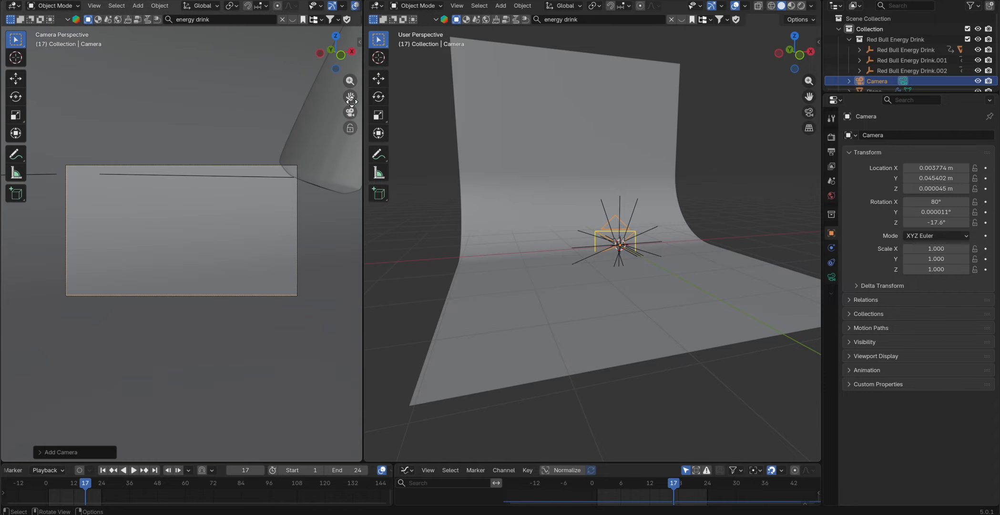
# Step: Lock the camera to the view, frame the three cans centrally in the shot, and save the file
pyautogui.keyDown('ctrl'); pyautogui.moveTo(245, 191); pyautogui.dragTo(231, 308, button='middle'); pyautogui.keyUp('ctrl')
pyautogui.keyDown('shift'); pyautogui.moveTo(236, 215); pyautogui.dragTo(154, 216, button='middle'); pyautogui.keyUp('shift')
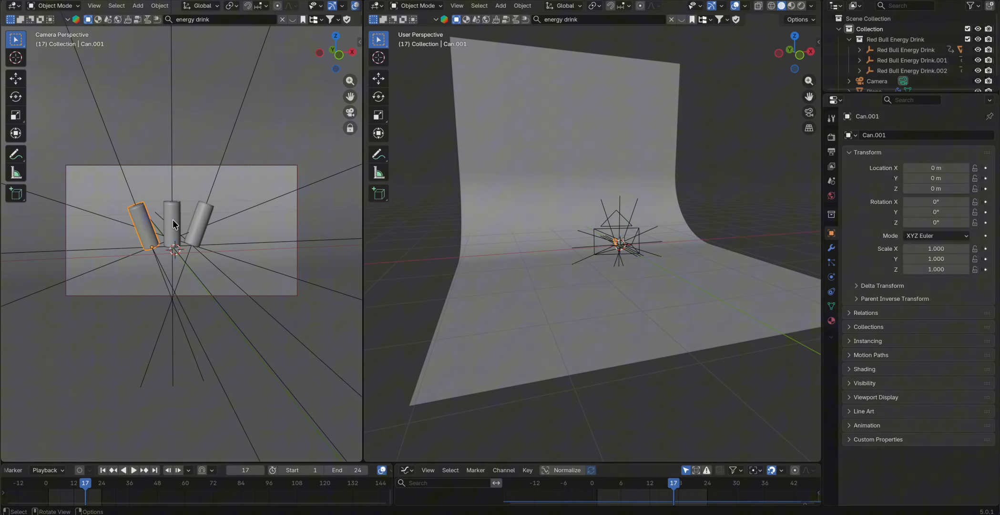
pyautogui.scroll(3, 172, 219)
pyautogui.moveTo(172, 220)
pyautogui.mouseDown(button='middle')
pyautogui.moveTo(163, 219)
pyautogui.moveTo(186, 241)
pyautogui.moveTo(181, 234)
pyautogui.mouseUp(button='middle')
pyautogui.hotkey('ctrl', 's')
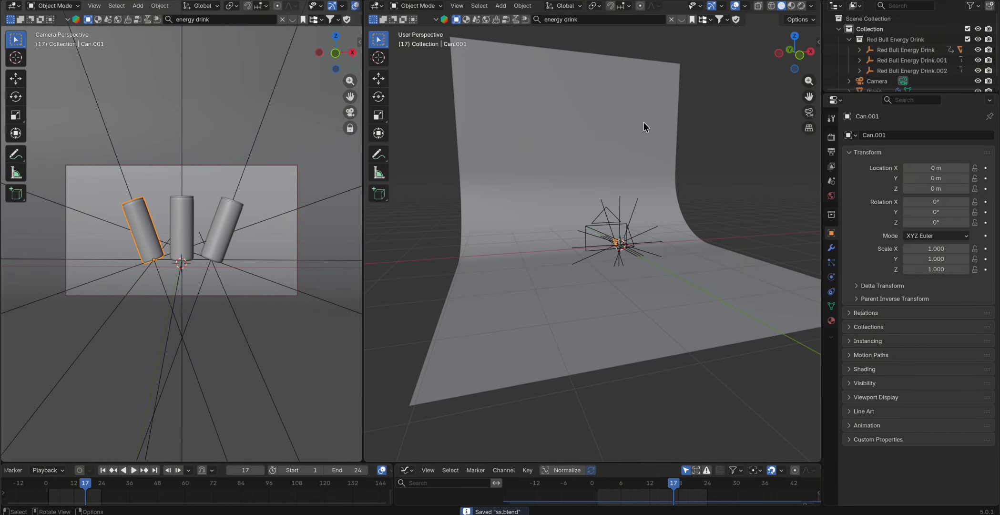
# Step: Set the output resolution to 1080 × 1920 px and reframe the three cans in the portrait camera view
pyautogui.click(831, 138)
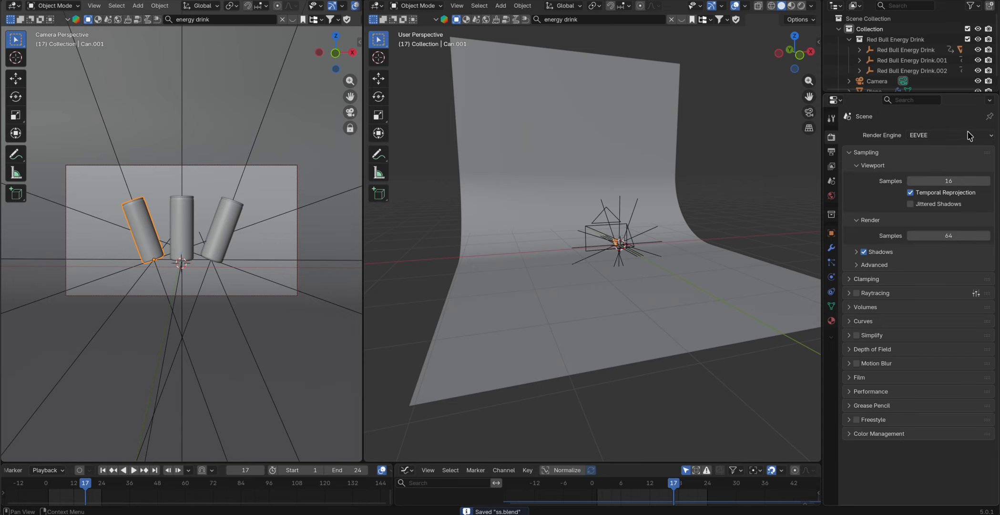
pyautogui.click(831, 152)
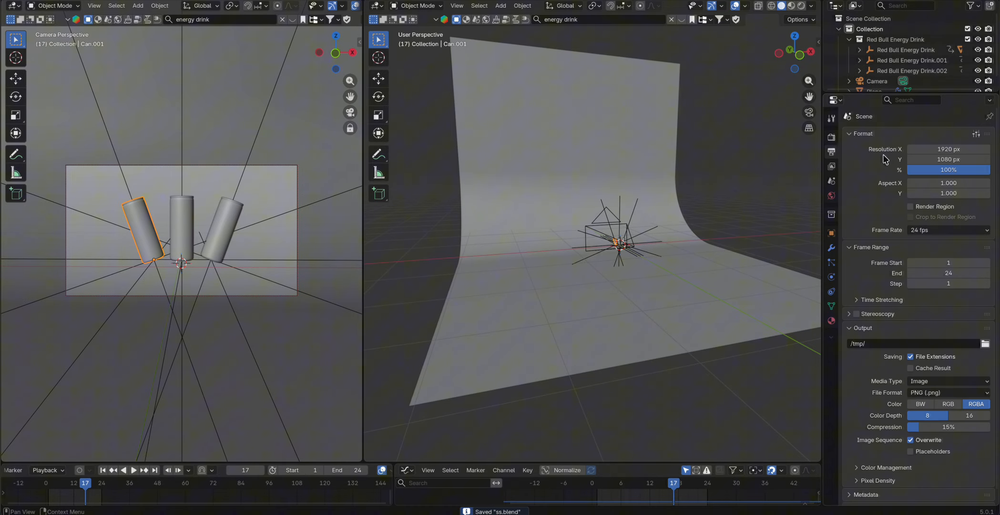
pyautogui.click(939, 148)
pyautogui.write('1080')
pyautogui.press('Return')
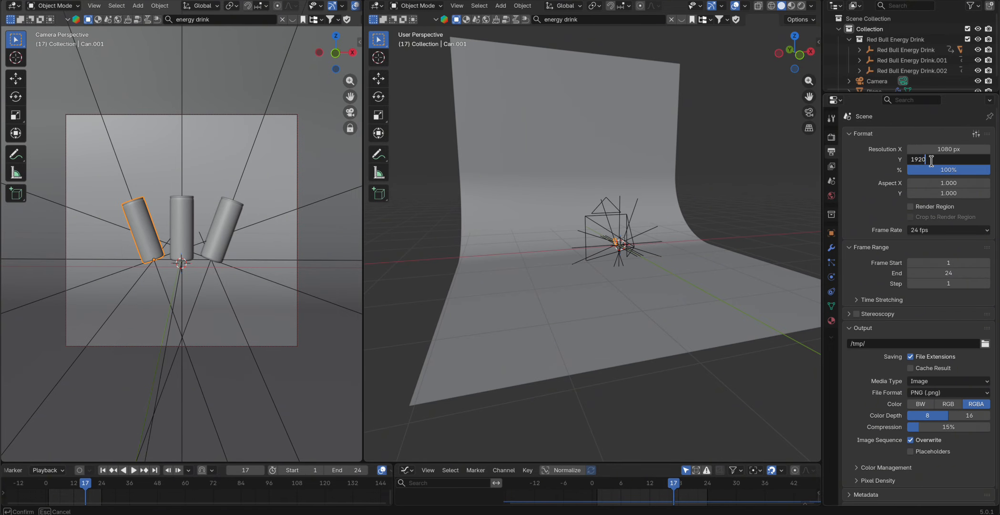
pyautogui.click(931, 160)
pyautogui.write('1920')
pyautogui.press('Return')
pyautogui.keyDown('ctrl'); pyautogui.moveTo(170, 251); pyautogui.dragTo(188, 236, button='middle'); pyautogui.keyUp('ctrl')
# Step: Keyframe the middle can's location and rotation at frame 1
pyautogui.click(192, 234)
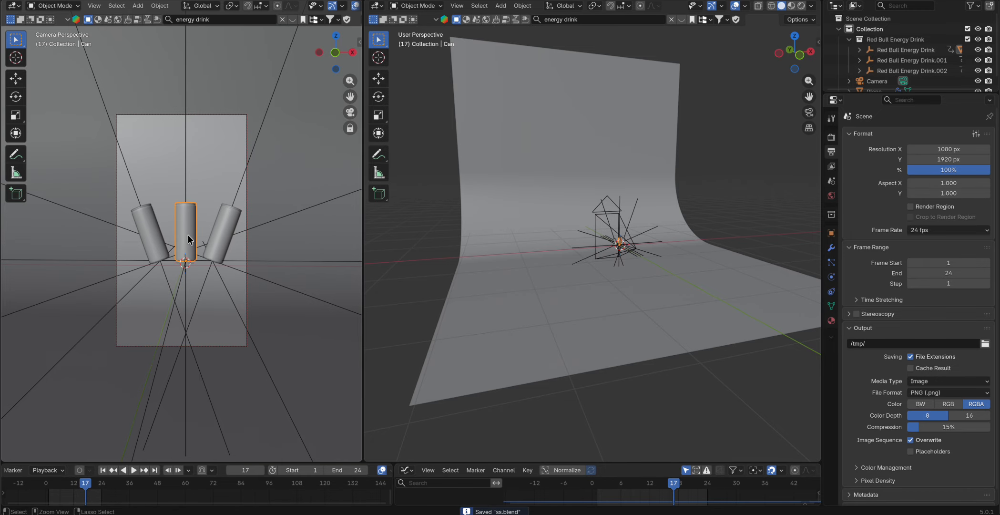
pyautogui.scroll(-1, 91, 471)
pyautogui.moveTo(85, 464); pyautogui.dragTo(50, 454)
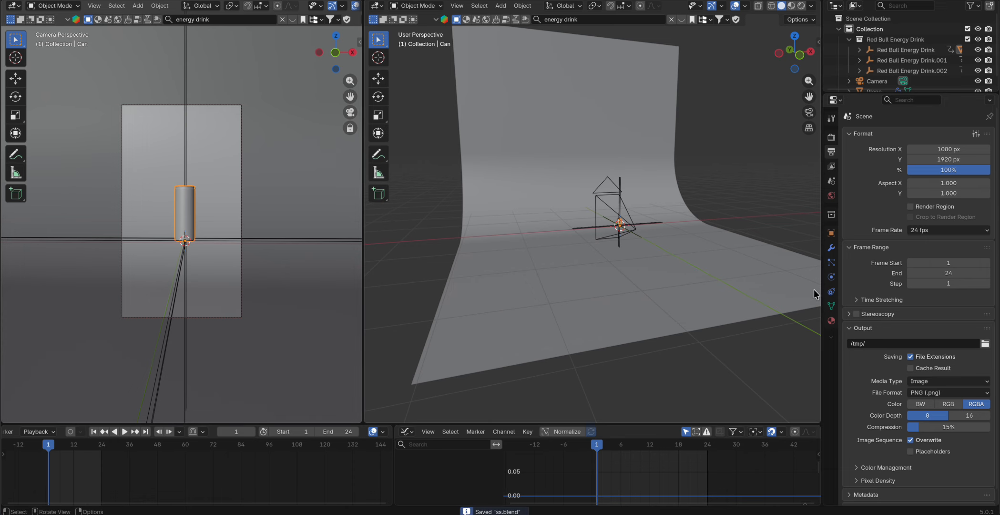
pyautogui.click(831, 233)
pyautogui.press('i')
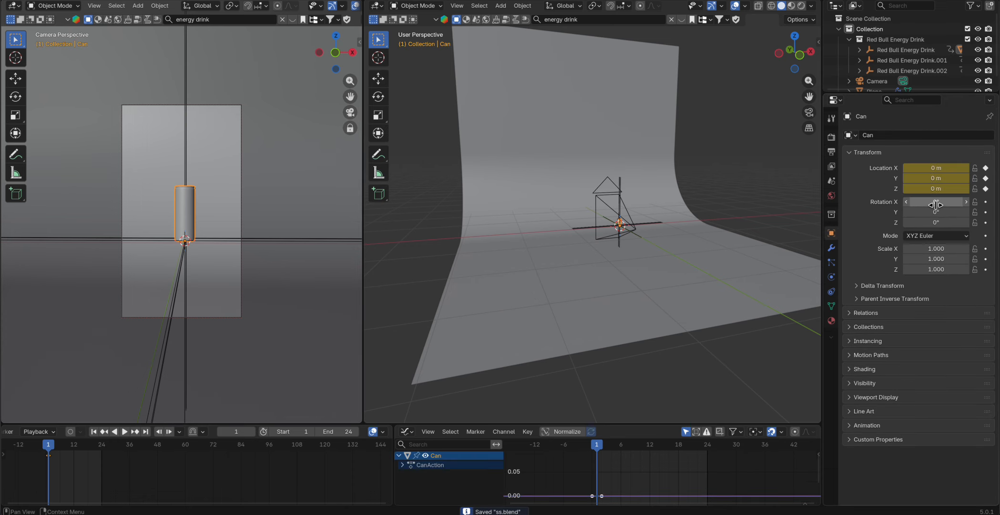
pyautogui.press('i')
# Step: Reframe the camera on the three cans at frame 24 and keyframe the middle can's location and rotation there
pyautogui.press('space')
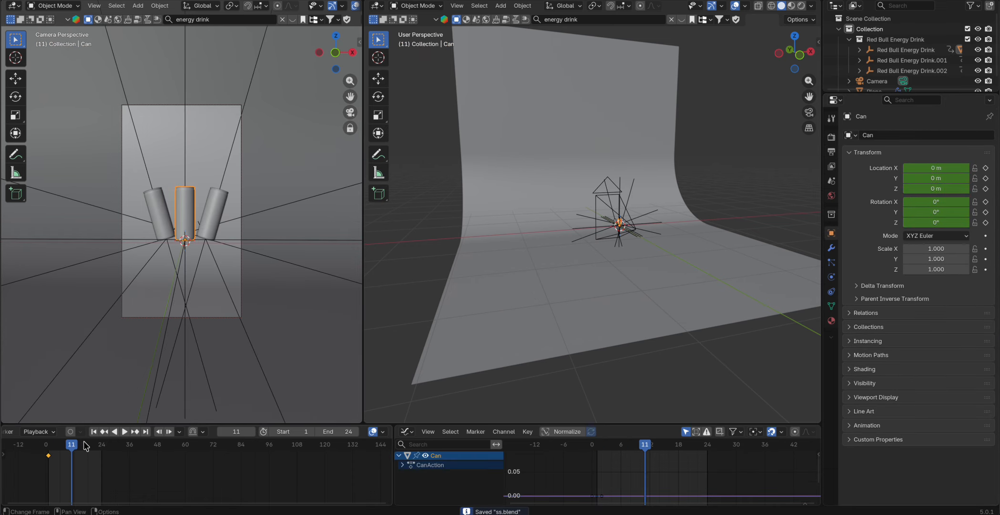
pyautogui.moveTo(85, 446); pyautogui.dragTo(101, 447)
pyautogui.keyDown('ctrl'); pyautogui.moveTo(196, 244); pyautogui.dragTo(189, 224, button='middle'); pyautogui.keyUp('ctrl')
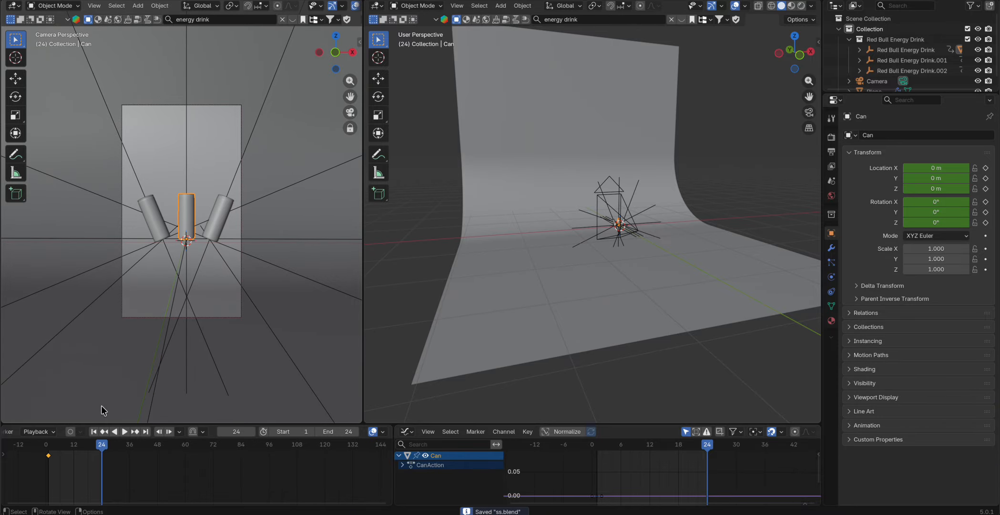
pyautogui.press('i')
pyautogui.click(99, 454)
pyautogui.press('space')
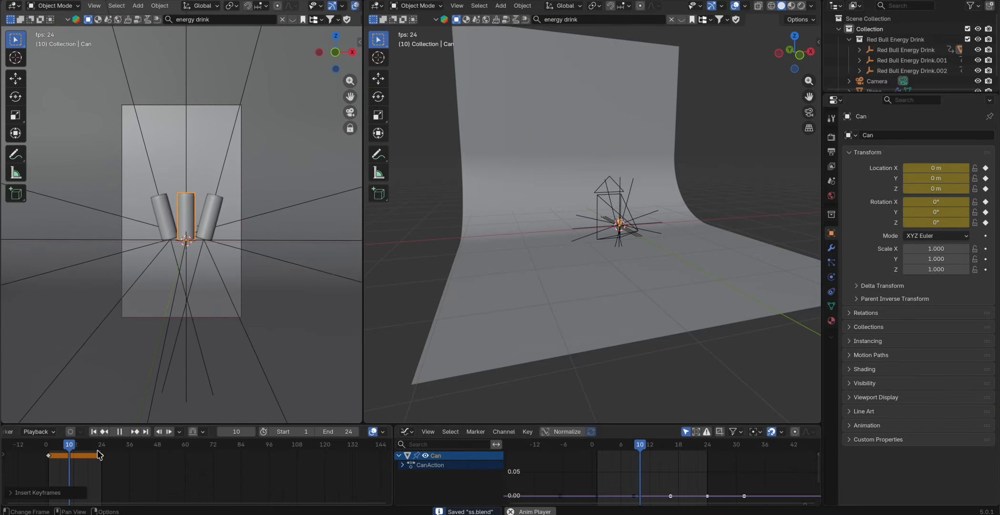
# Step: Adjust the camera framing at frame 1, save the file, key the middle can again, and play the animation
pyautogui.moveTo(98, 450); pyautogui.dragTo(48, 449)
pyautogui.press('space')
pyautogui.keyDown('ctrl'); pyautogui.moveTo(183, 208); pyautogui.dragTo(185, 197, button='middle'); pyautogui.keyUp('ctrl')
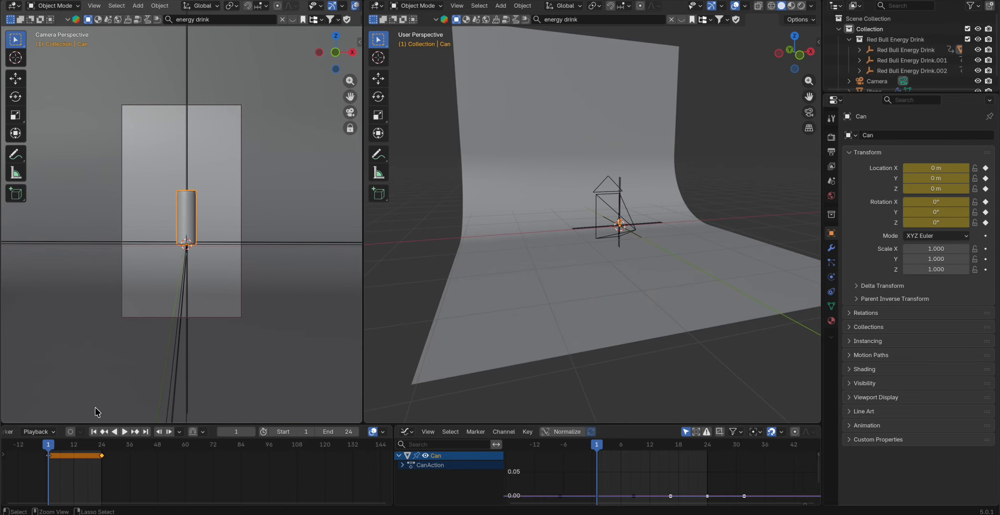
pyautogui.hotkey('ctrl', 's')
pyautogui.press('i')
pyautogui.press('space')
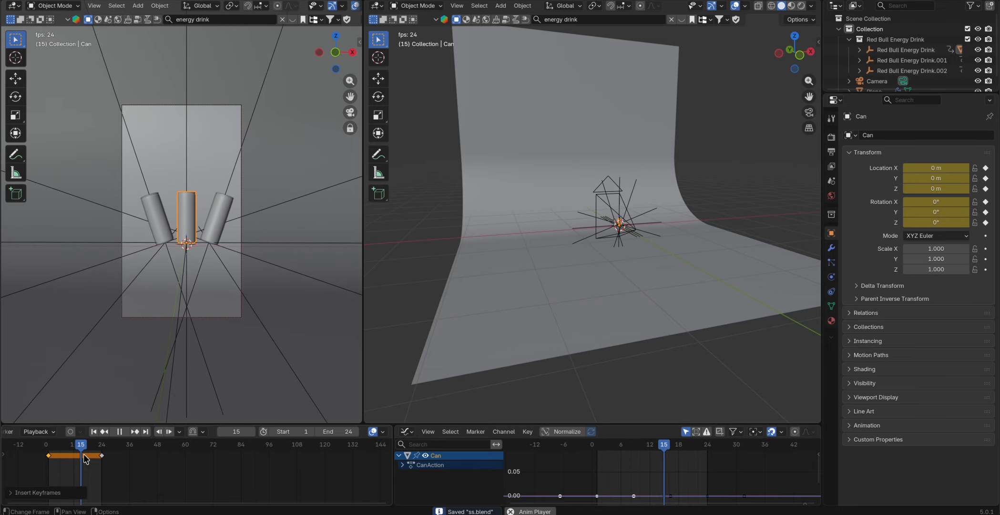
pyautogui.press('space')
# Step: At frame 1, move the camera close to the middle can and keyframe the camera's location and rotation
pyautogui.moveTo(577, 251); pyautogui.dragTo(666, 255, button='middle')
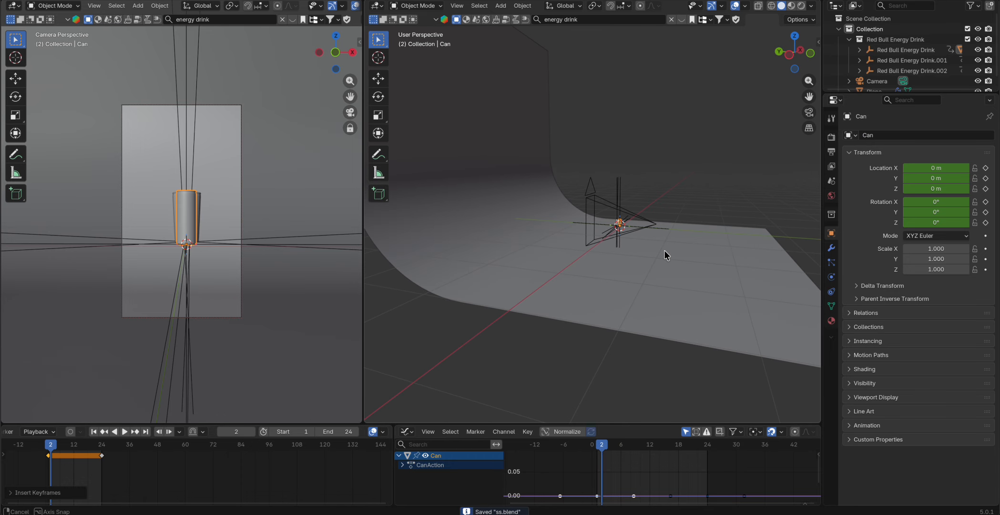
pyautogui.click(102, 444)
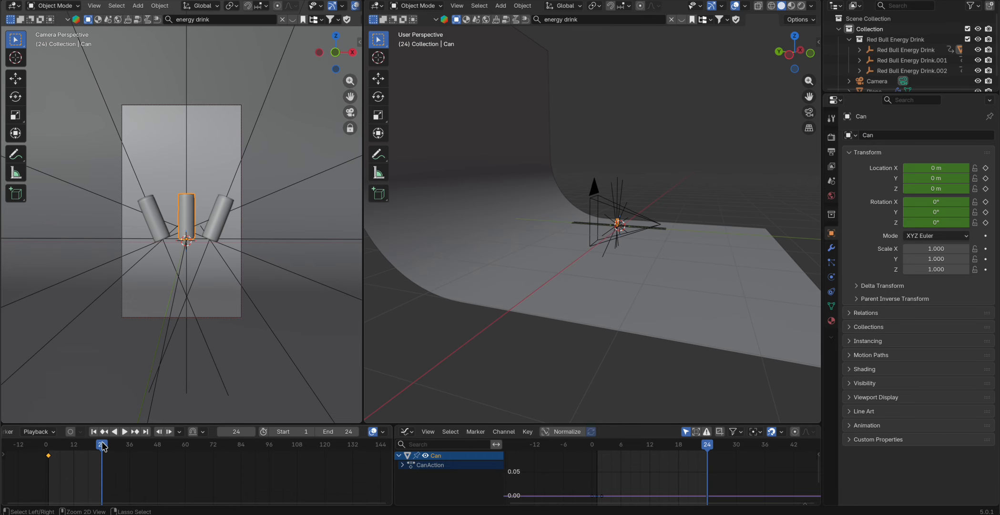
pyautogui.moveTo(102, 446); pyautogui.dragTo(48, 451)
pyautogui.hotkey('shift', 'Right')
pyautogui.scroll(1, 182, 233)
pyautogui.click(585, 200)
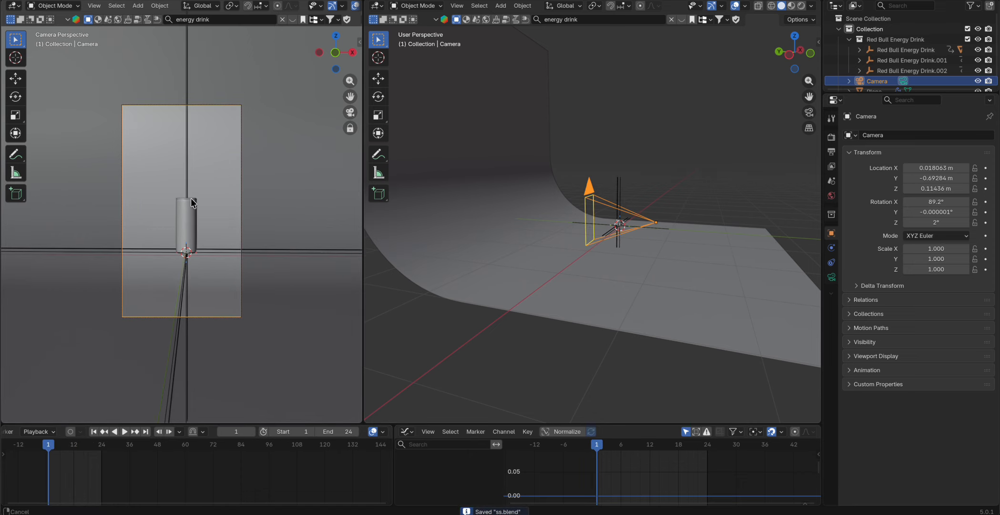
pyautogui.click(184, 209)
pyautogui.moveTo(185, 211); pyautogui.dragTo(188, 206, button='middle')
pyautogui.click(583, 193)
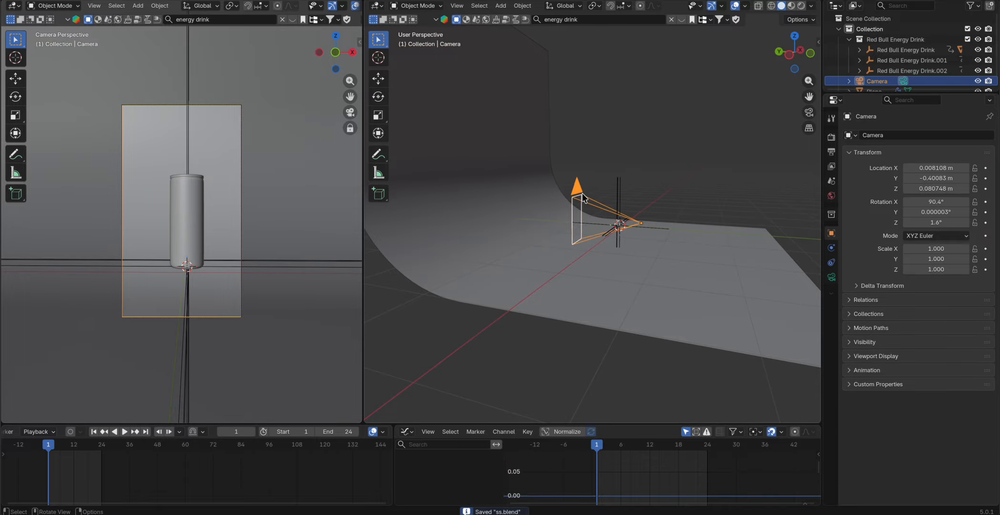
pyautogui.press('i')
pyautogui.press('i')
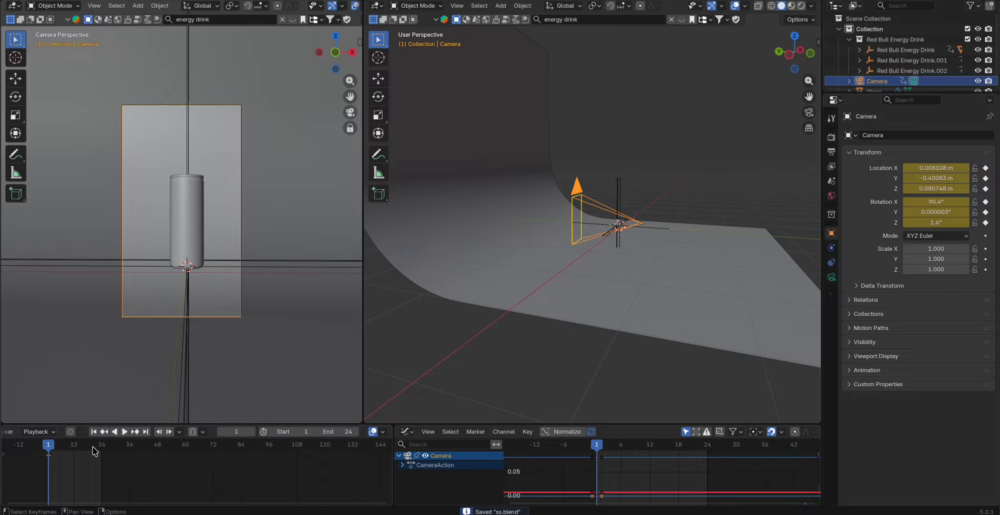
# Step: At frame 24, pull the camera back to fit all three cans, keyframe its location and rotation, and preview the animation
pyautogui.moveTo(93, 448); pyautogui.dragTo(102, 450)
pyautogui.keyDown('ctrl'); pyautogui.moveTo(198, 255); pyautogui.dragTo(189, 233, button='middle'); pyautogui.keyUp('ctrl')
pyautogui.click(191, 241)
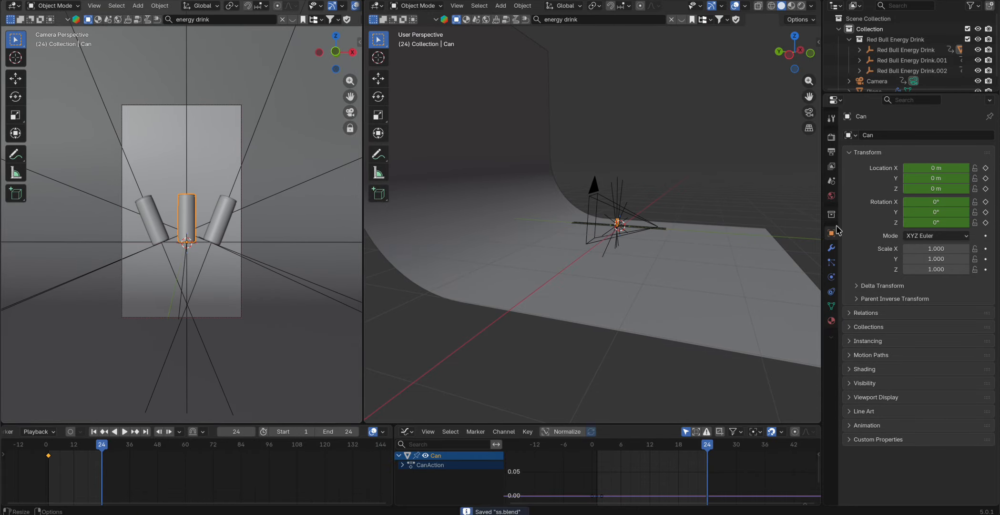
pyautogui.click(591, 193)
pyautogui.press('i')
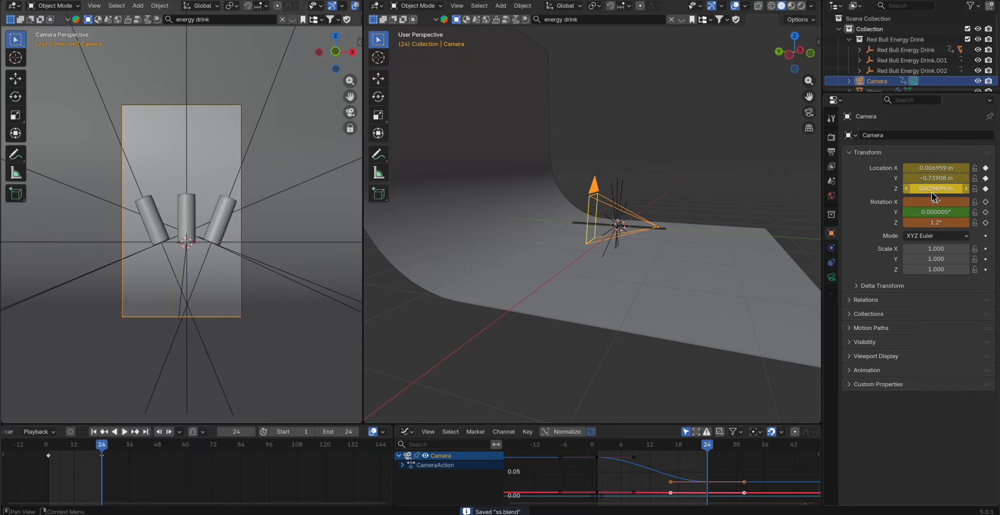
pyautogui.press('i')
pyautogui.press('space')
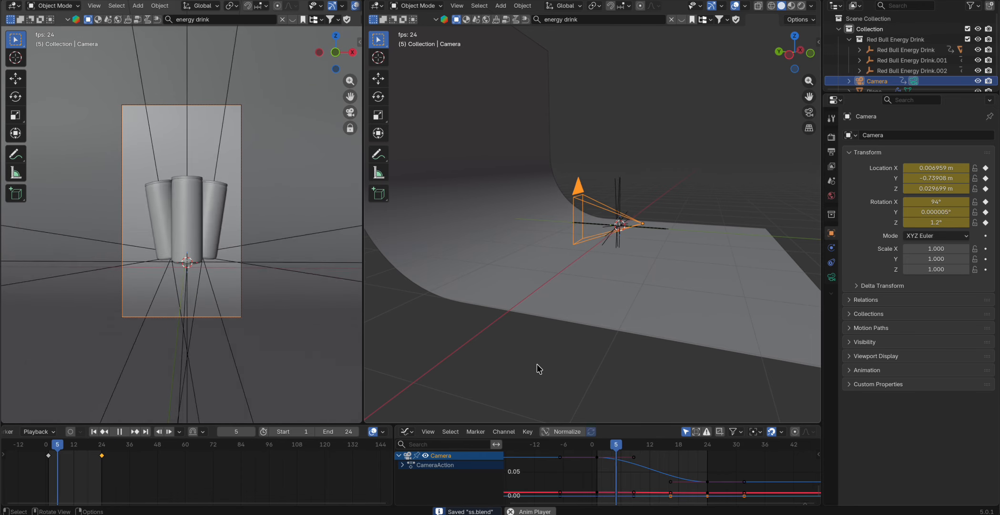
pyautogui.press('space')
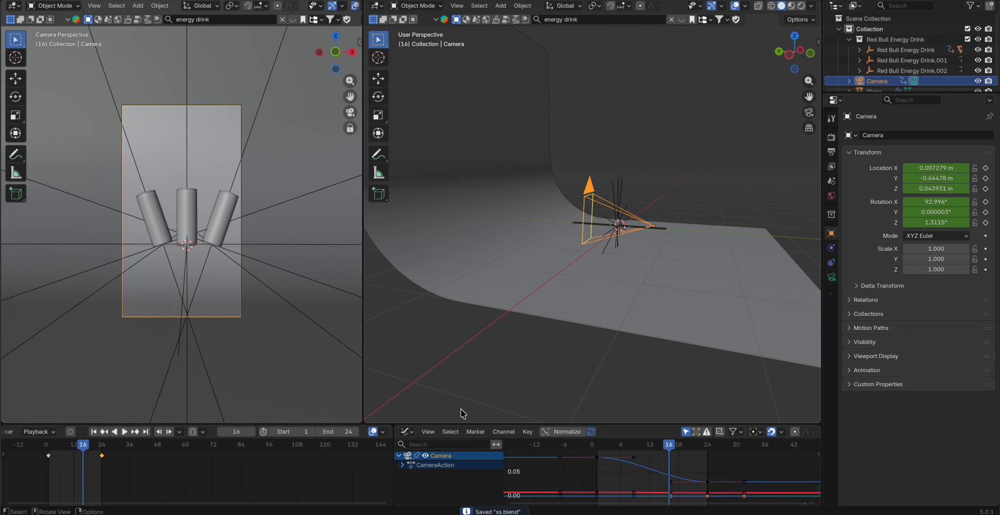
# Step: Set the animation's end frame to 35, move the camera's last keyframe to frame 35, and save the file
pyautogui.click(342, 431)
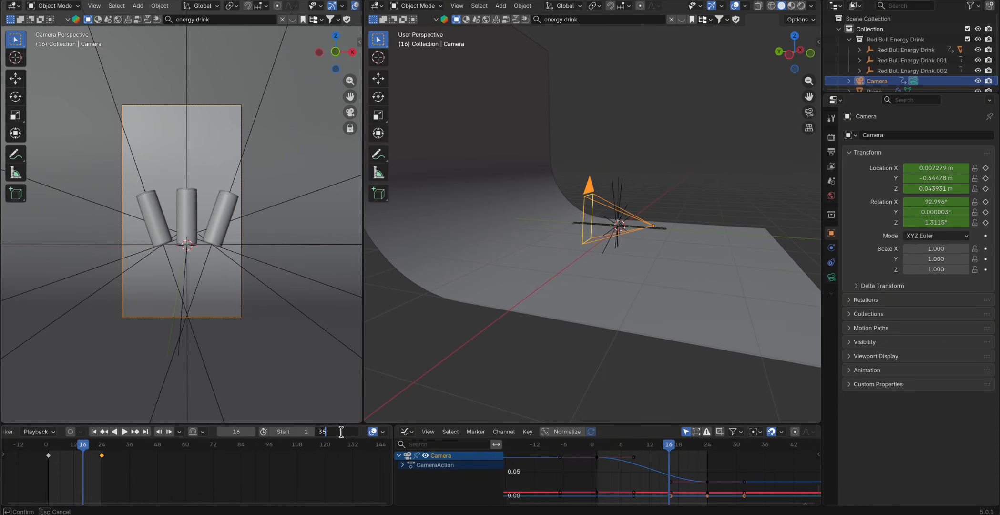
pyautogui.press('Return')
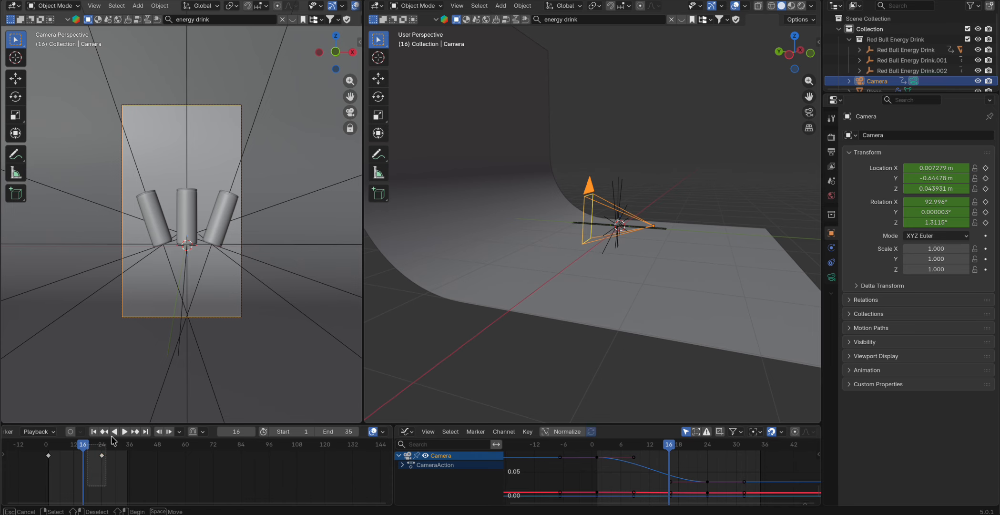
pyautogui.moveTo(101, 457); pyautogui.dragTo(130, 465)
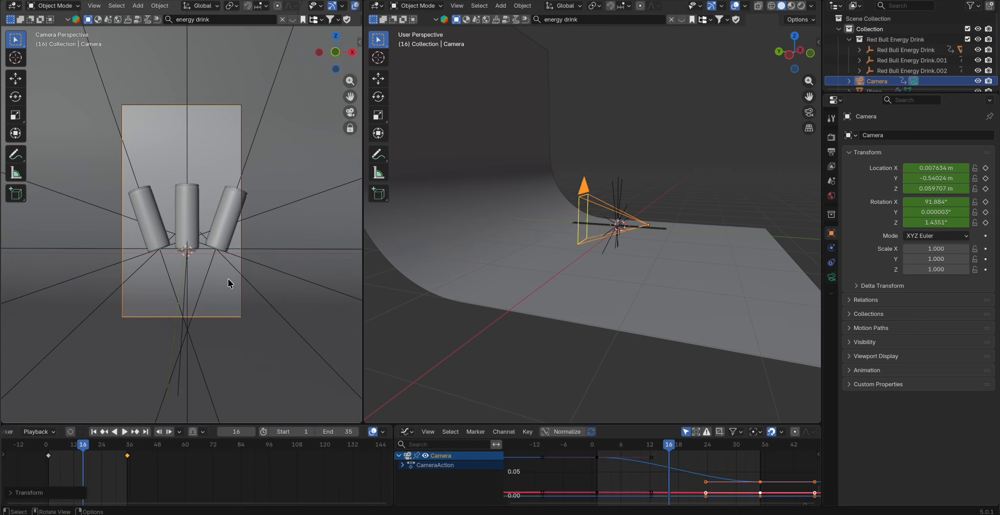
pyautogui.scroll(5, 647, 202)
pyautogui.scroll(-3, 647, 201)
pyautogui.moveTo(647, 202)
pyautogui.mouseDown(button='middle')
pyautogui.moveTo(589, 245)
pyautogui.moveTo(651, 243)
pyautogui.moveTo(650, 195)
pyautogui.mouseUp(button='middle')
pyautogui.hotkey('ctrl', 's')
# Step: Select the three Red Bull Energy Drink empties, move their last keyframes to frame 35, and play the animation
pyautogui.scroll(4, 652, 243)
pyautogui.scroll(-8, 649, 194)
pyautogui.moveTo(708, 127); pyautogui.dragTo(624, 148, button='middle')
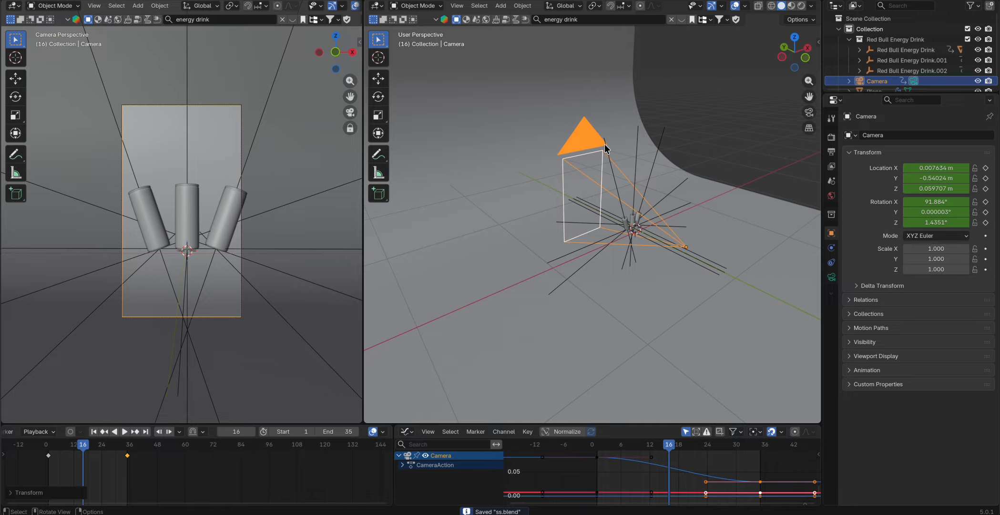
pyautogui.click(604, 146)
pyautogui.keyDown('shift'); pyautogui.click(637, 133); pyautogui.keyUp('shift')
pyautogui.keyDown('shift'); pyautogui.click(661, 143); pyautogui.keyUp('shift')
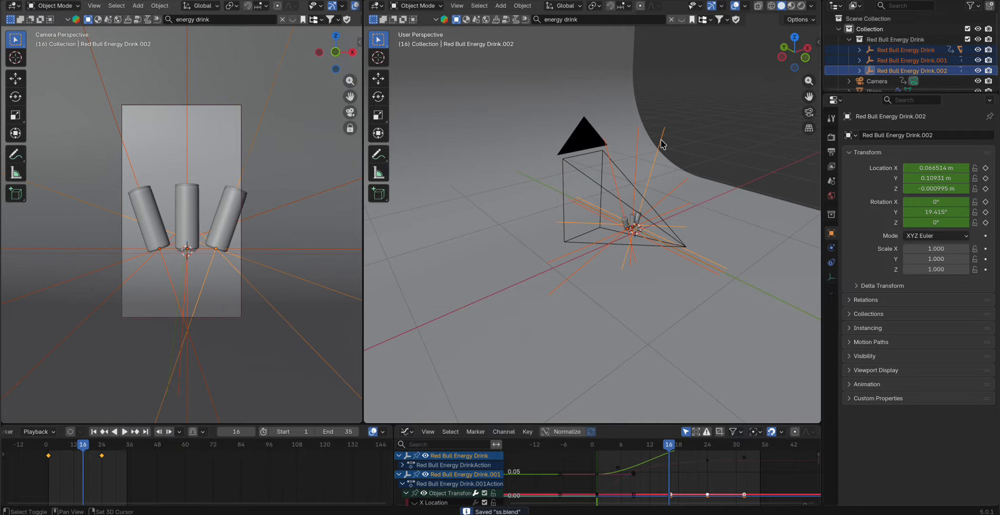
pyautogui.moveTo(102, 455); pyautogui.dragTo(128, 467)
pyautogui.press('space')
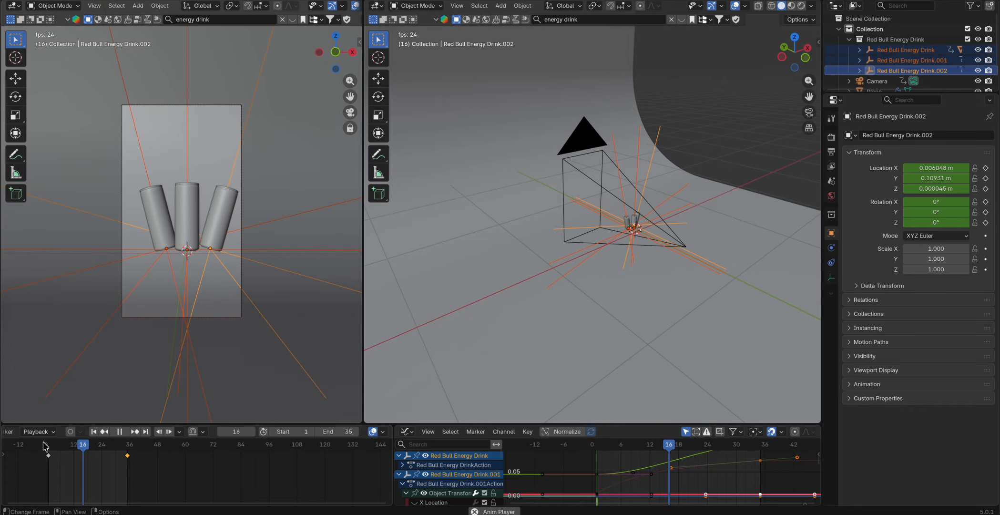
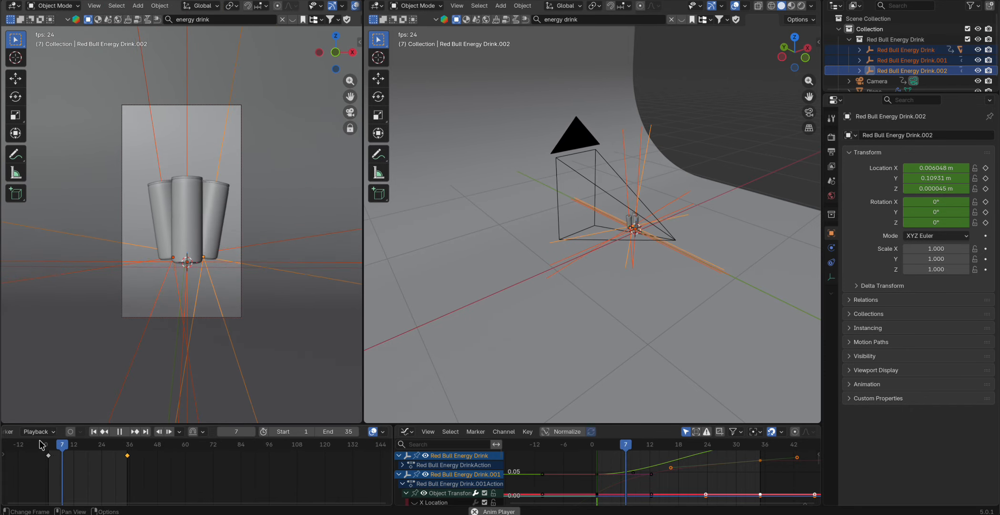
# Step: Preview the can and camera animation, stop playback, and save the file
pyautogui.press('space')
pyautogui.press('space')
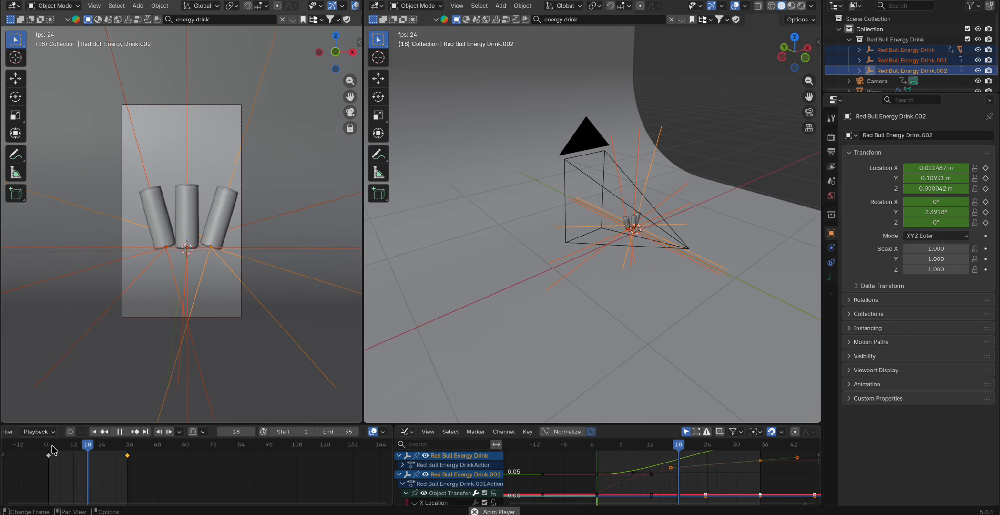
pyautogui.press('space')
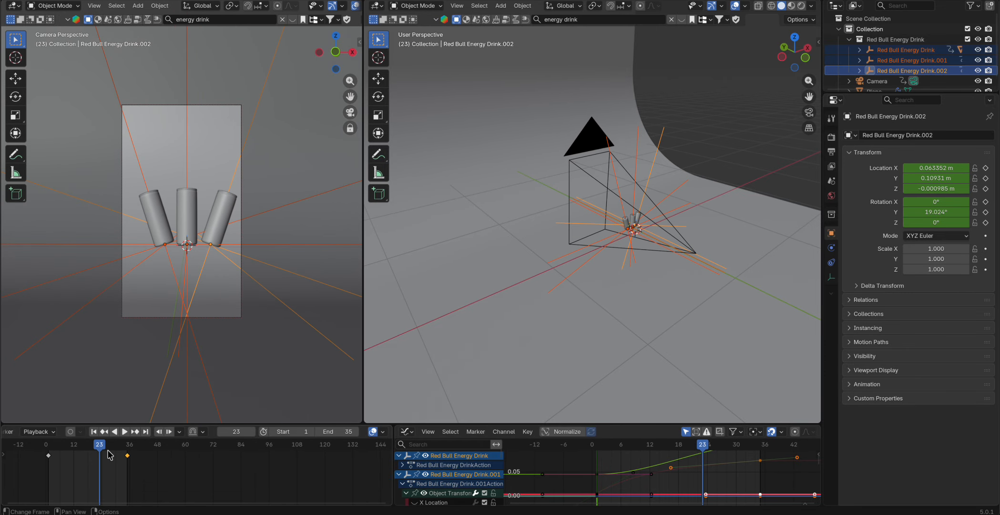
pyautogui.hotkey('ctrl', 's')
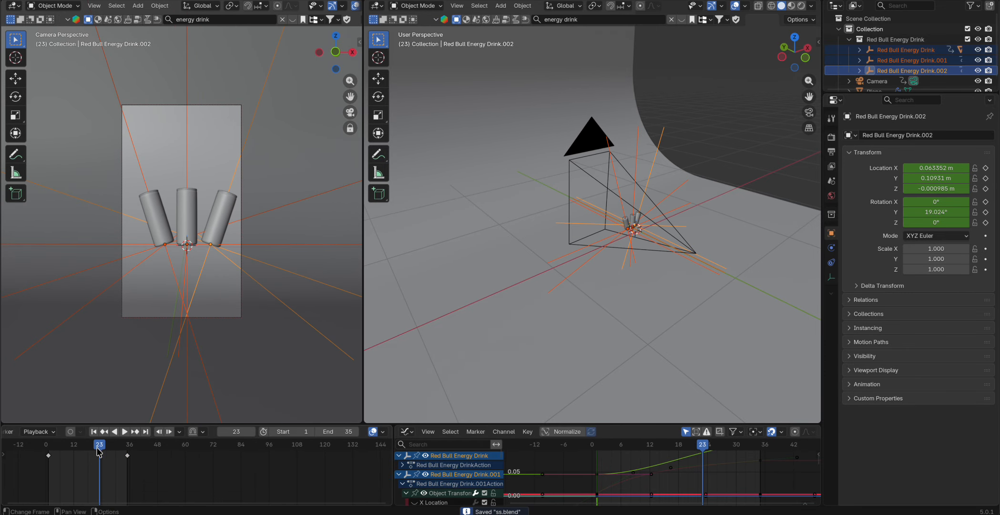
# Step: Go to frame 20, select the backdrop plane, and show the camera view in rendered shading
pyautogui.moveTo(99, 452); pyautogui.dragTo(92, 452)
pyautogui.moveTo(610, 229); pyautogui.dragTo(500, 190, button='middle')
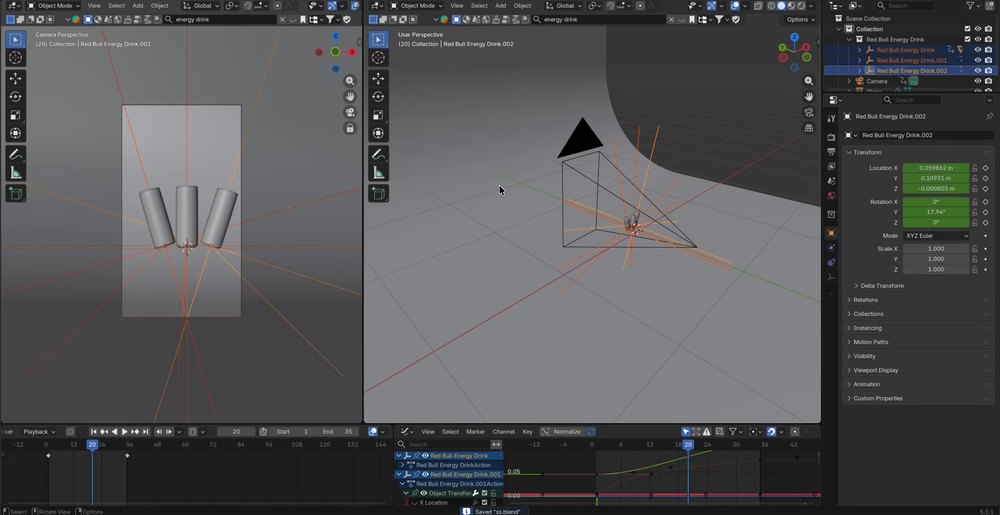
pyautogui.click(470, 216)
pyautogui.press('z')
pyautogui.click(262, 124)
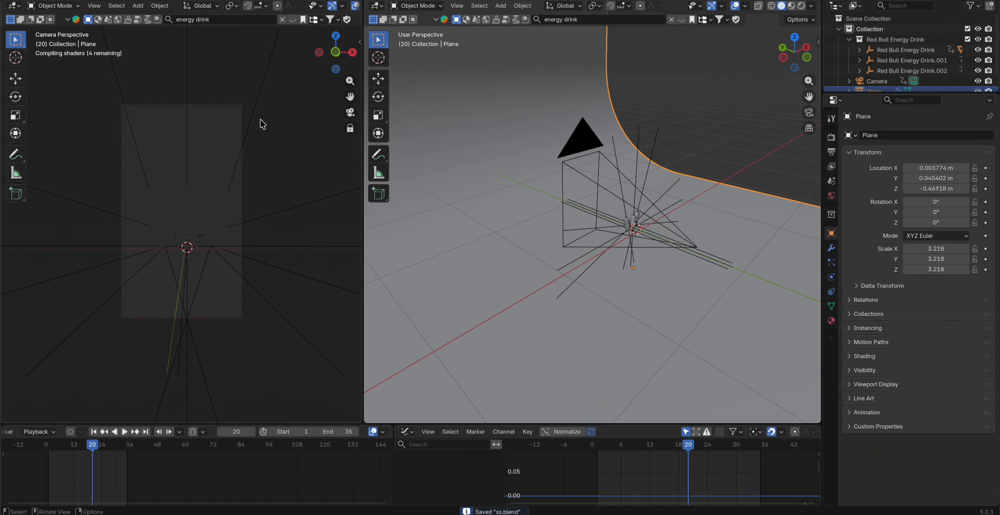
pyautogui.scroll(5, 550, 219)
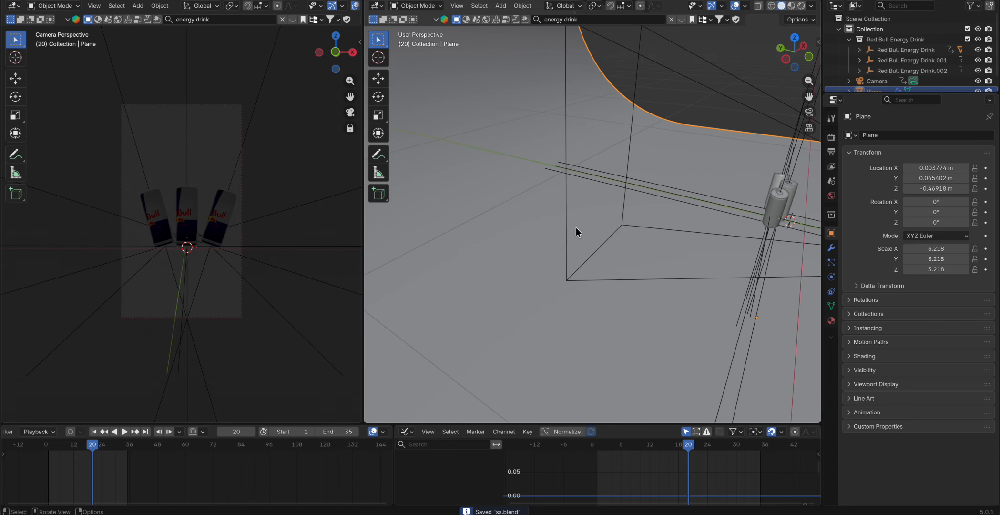
pyautogui.scroll(-5, 619, 225)
pyautogui.moveTo(600, 224); pyautogui.dragTo(447, 251, button='middle')
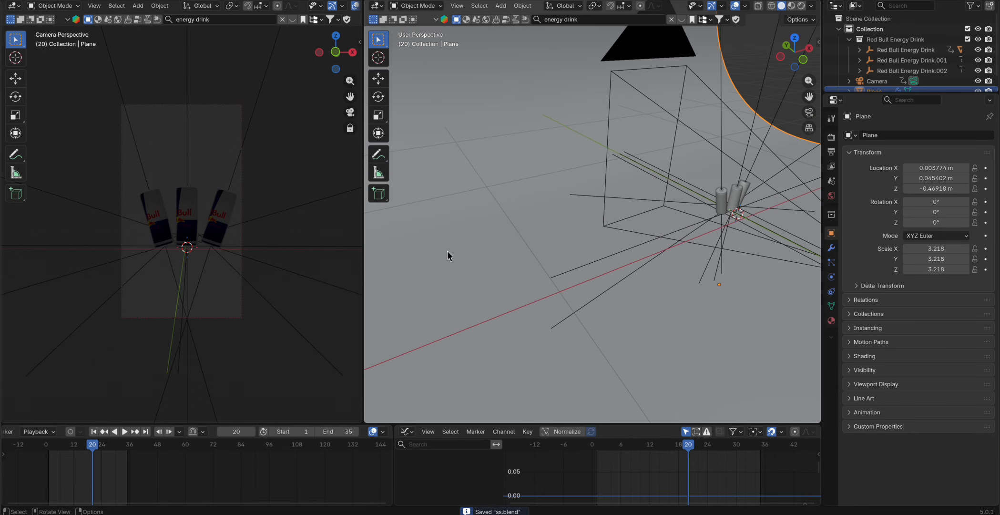
# Step: At frame 1, rotate the middle can about 70° around its local Z axis and keyframe its rotation
pyautogui.click(180, 225)
pyautogui.scroll(3, 190, 226)
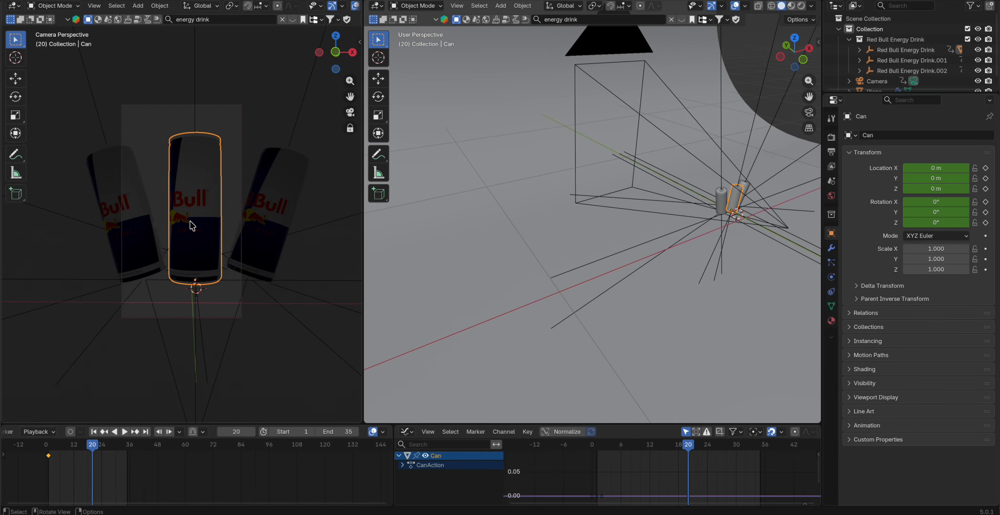
pyautogui.hotkey('shift', 'Left')
pyautogui.press('space')
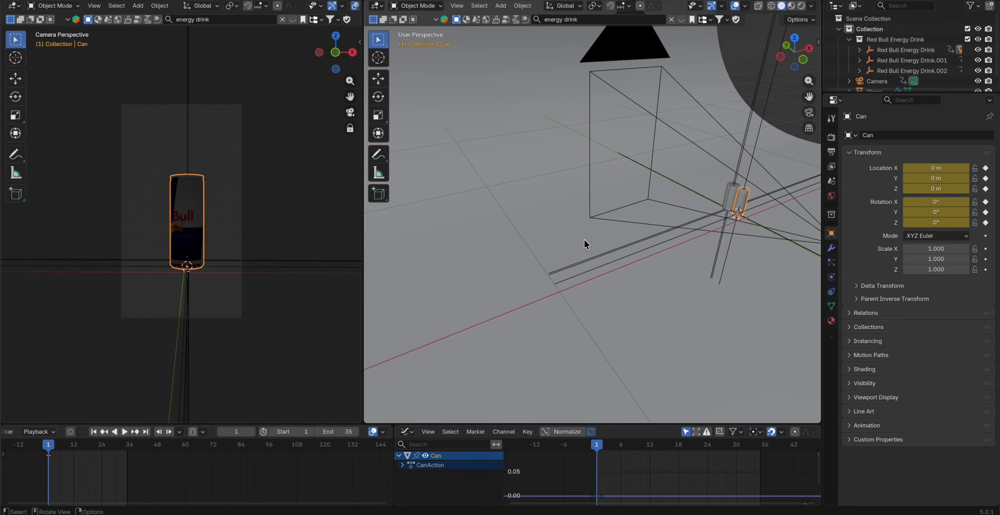
pyautogui.moveTo(701, 212); pyautogui.dragTo(540, 229, button='middle')
pyautogui.scroll(8, 551, 225)
pyautogui.scroll(-8, 555, 222)
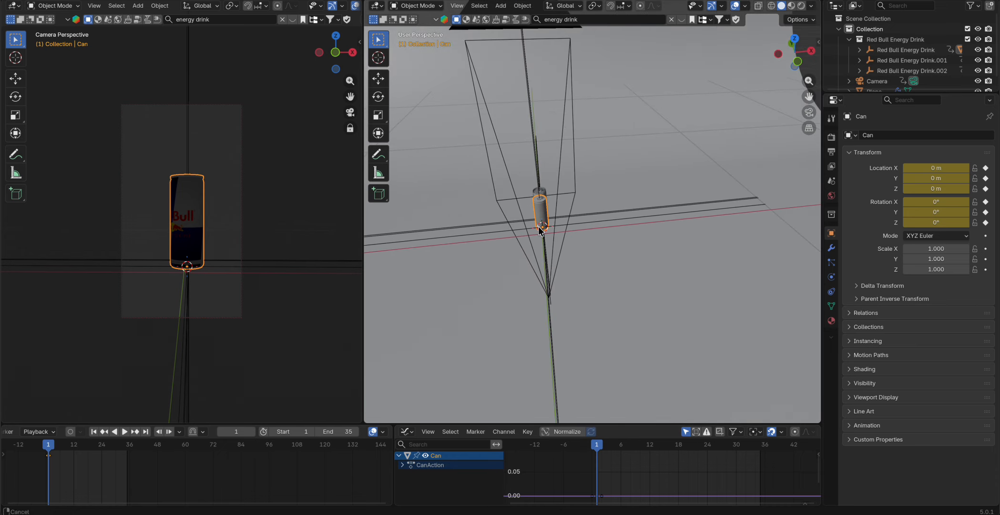
pyautogui.scroll(5, 72, 486)
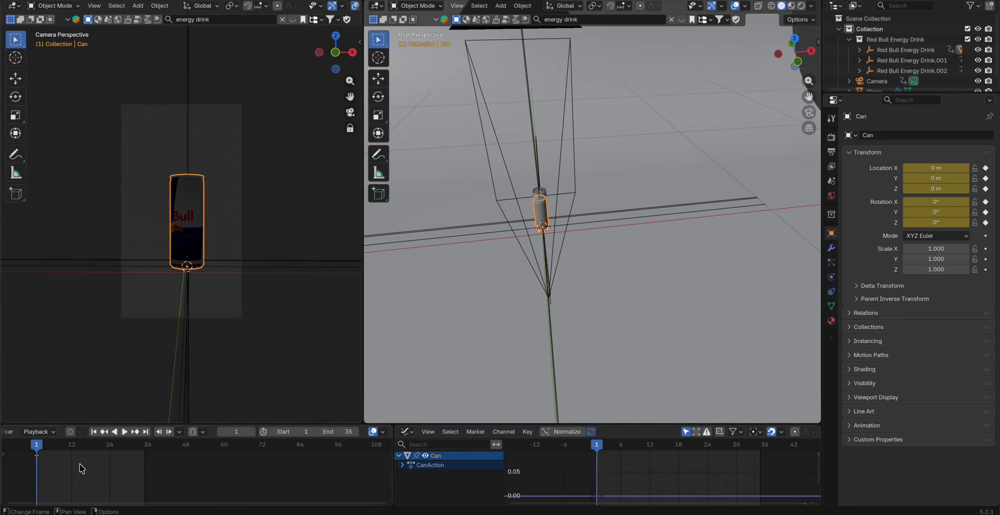
pyautogui.scroll(4, 495, 239)
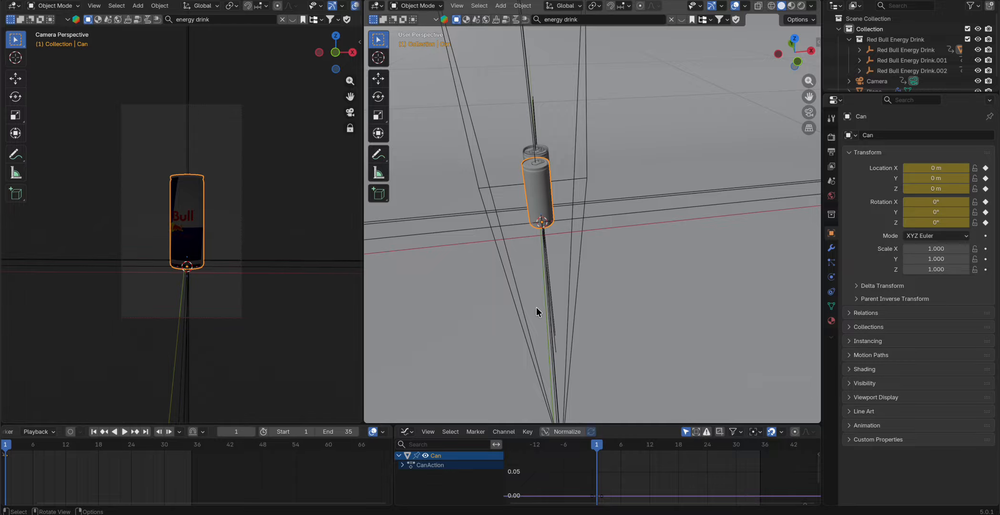
pyautogui.press('r')
pyautogui.press('z')
pyautogui.press('z')
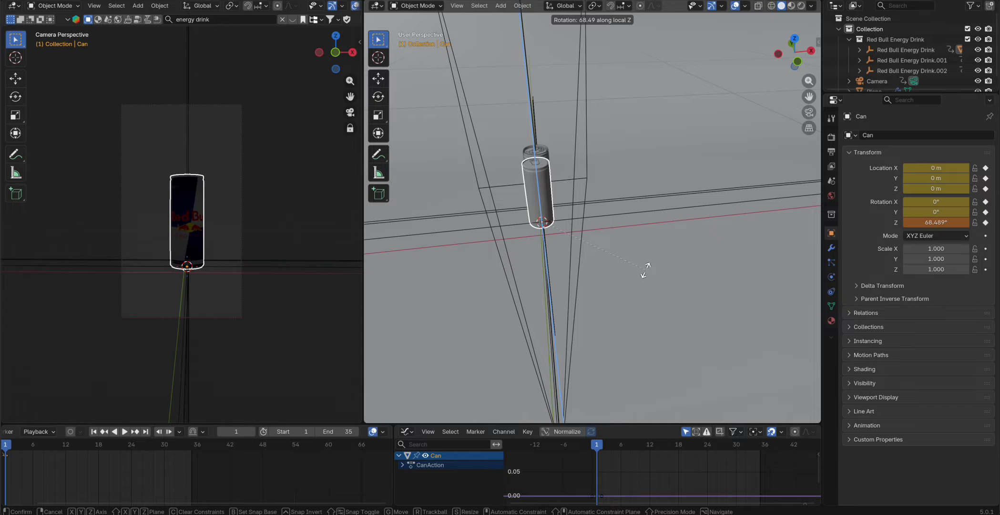
pyautogui.click(643, 266)
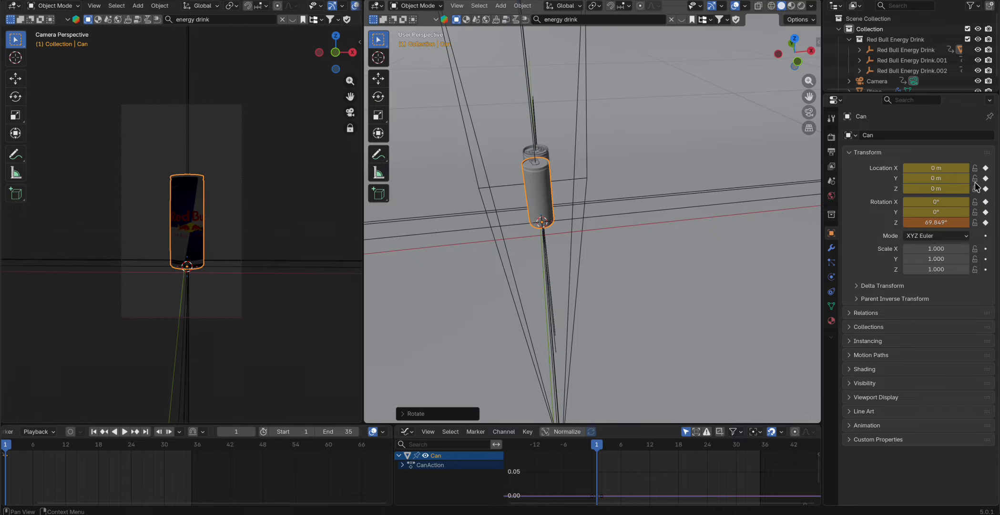
pyautogui.press('i')
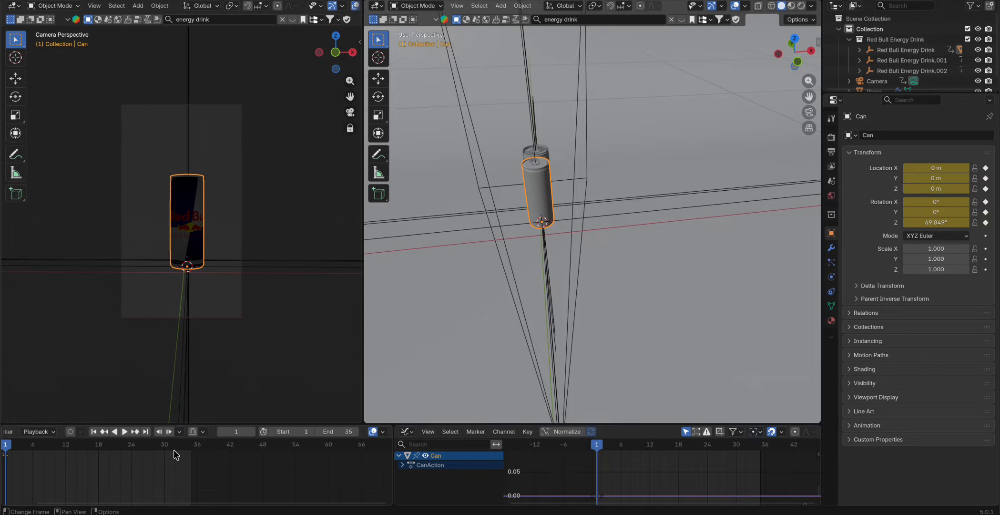
# Step: At frame 36, turn the middle can to a Z rotation of about 96°, keyframe its rotation, save the file, and preview
pyautogui.moveTo(174, 449); pyautogui.dragTo(194, 449)
pyautogui.press('r')
pyautogui.press('z')
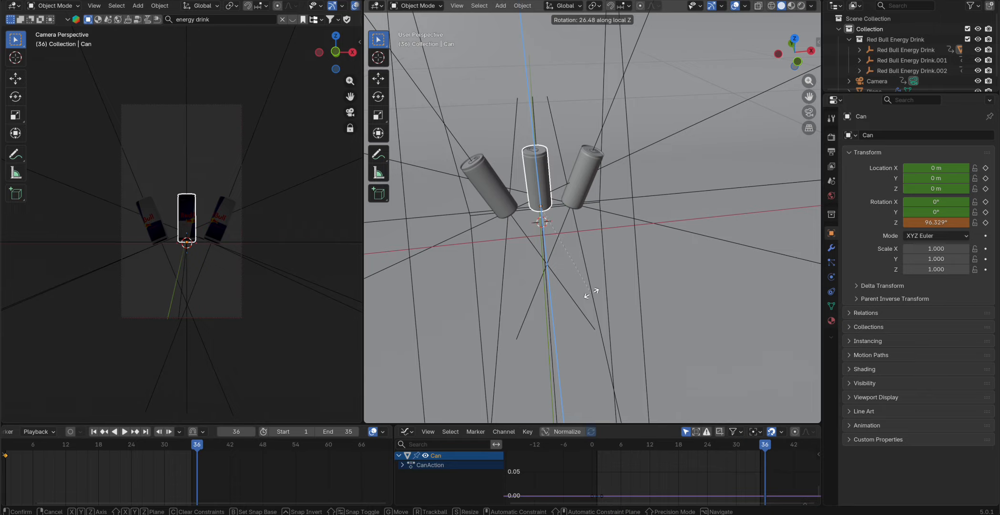
pyautogui.click(590, 293)
pyautogui.hotkey('ctrl', 's')
pyautogui.press('i')
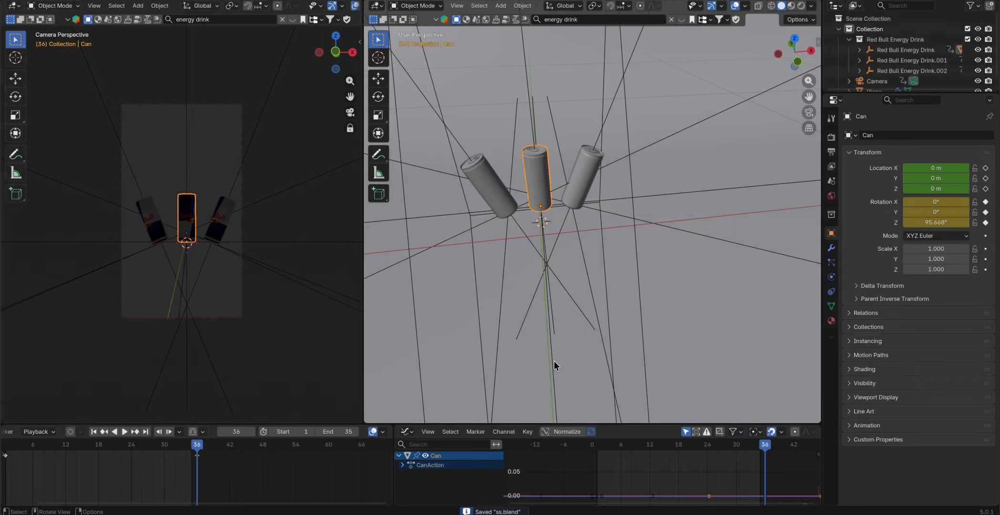
pyautogui.press('space')
pyautogui.press('space')
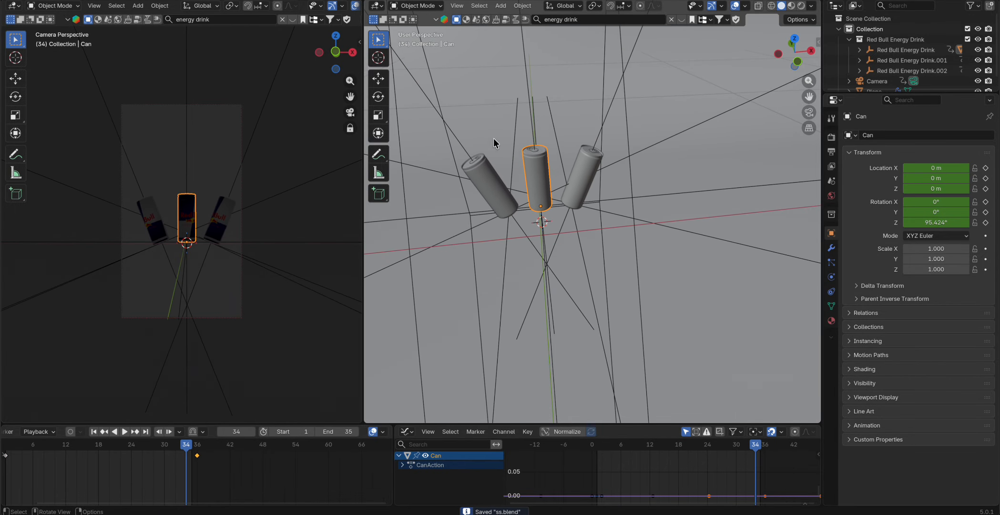
# Step: At frame 35, spin Red Bull Energy Drink.001 around its local Z axis to about 76° Z rotation, keyframe the rotation, and play the animation
pyautogui.click(458, 144)
pyautogui.click(476, 158)
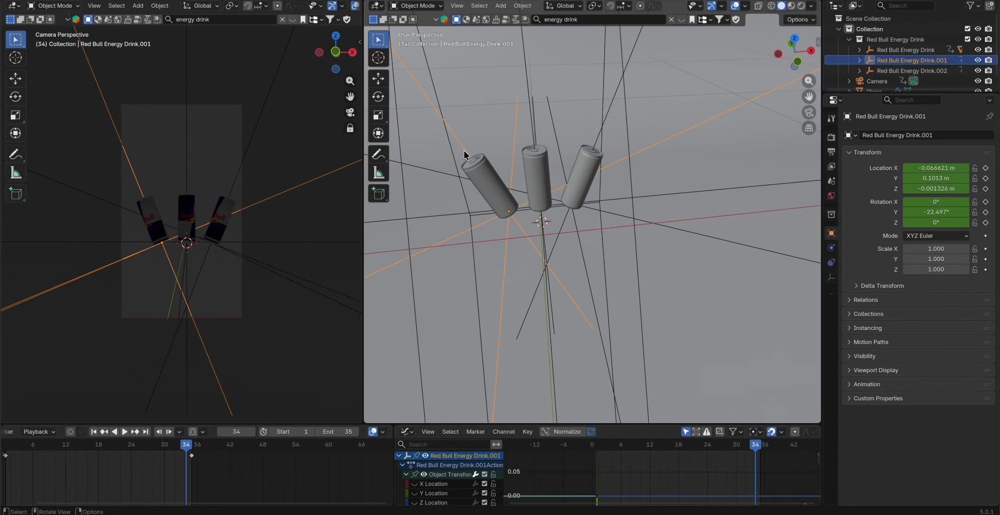
pyautogui.press('space')
pyautogui.press('r')
pyautogui.press('z')
pyautogui.press('z')
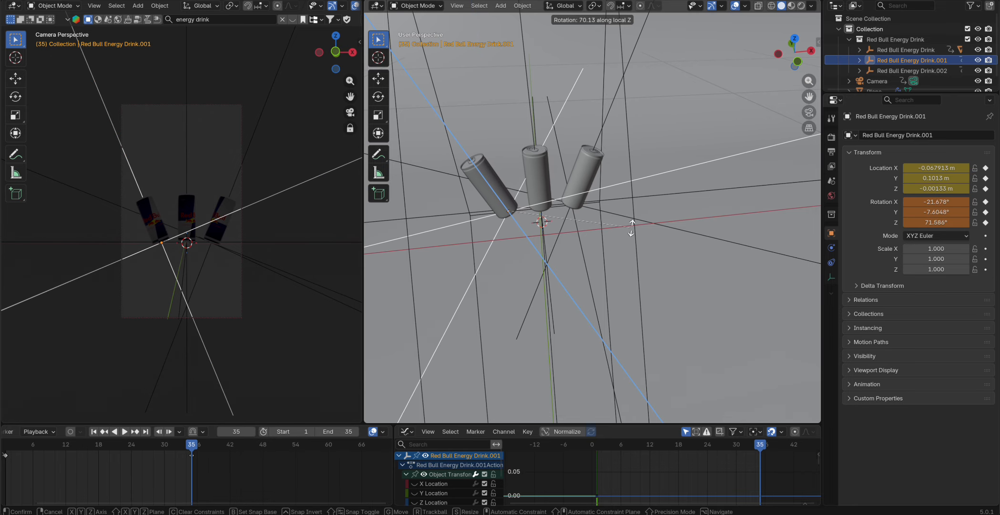
pyautogui.click(984, 204)
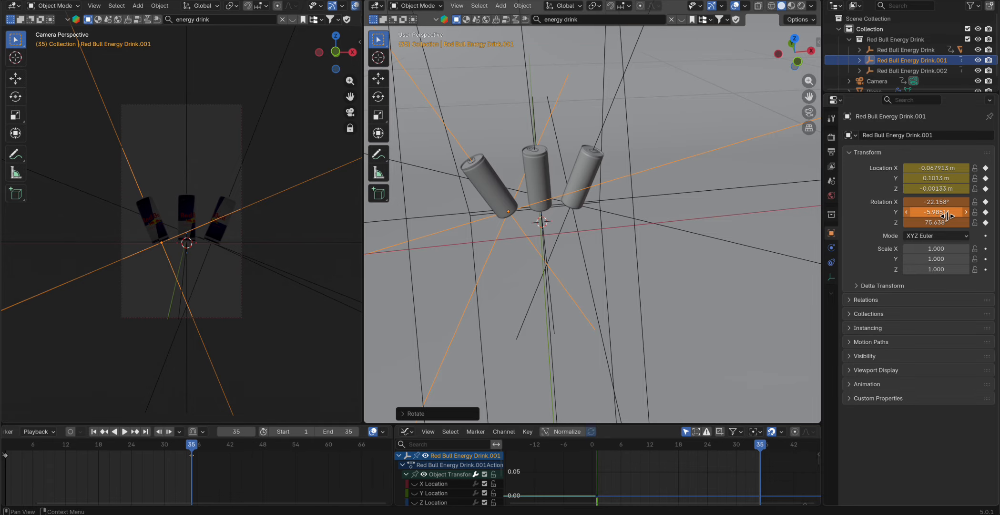
pyautogui.press('i')
pyautogui.press('space')
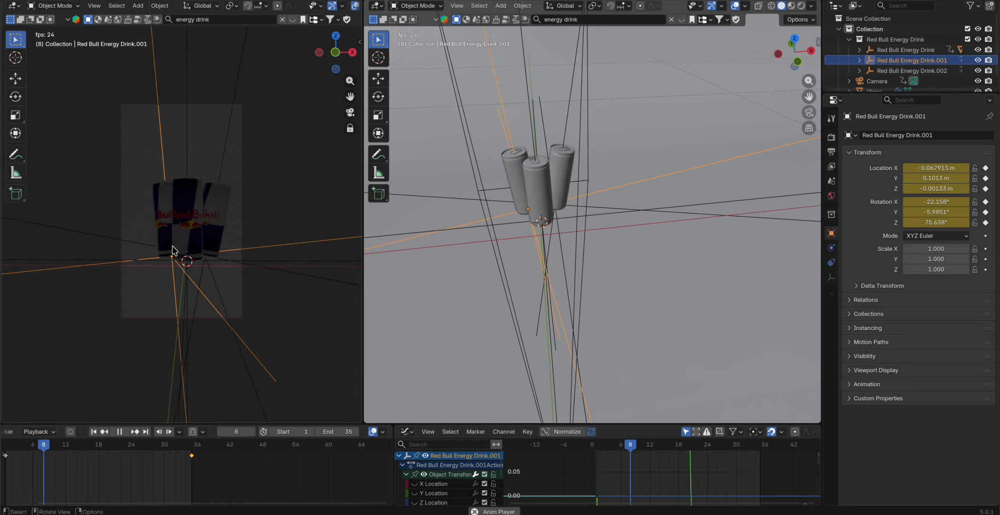
pyautogui.press('space')
# Step: At frame 35, spin Red Bull Energy Drink.002 around its local Z axis to about 57° Z rotation, keyframe the rotation, and save the file
pyautogui.click(584, 136)
pyautogui.click(555, 171)
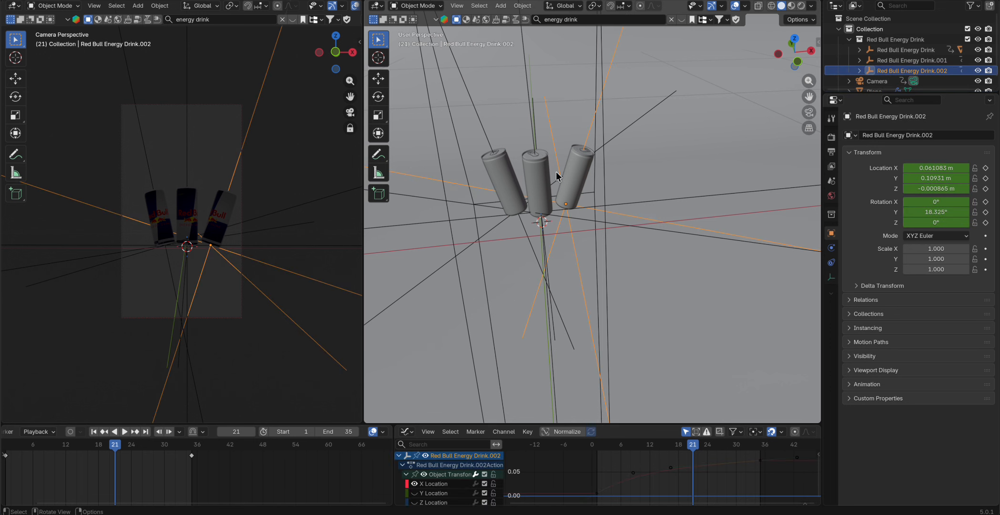
pyautogui.moveTo(133, 449); pyautogui.dragTo(192, 443)
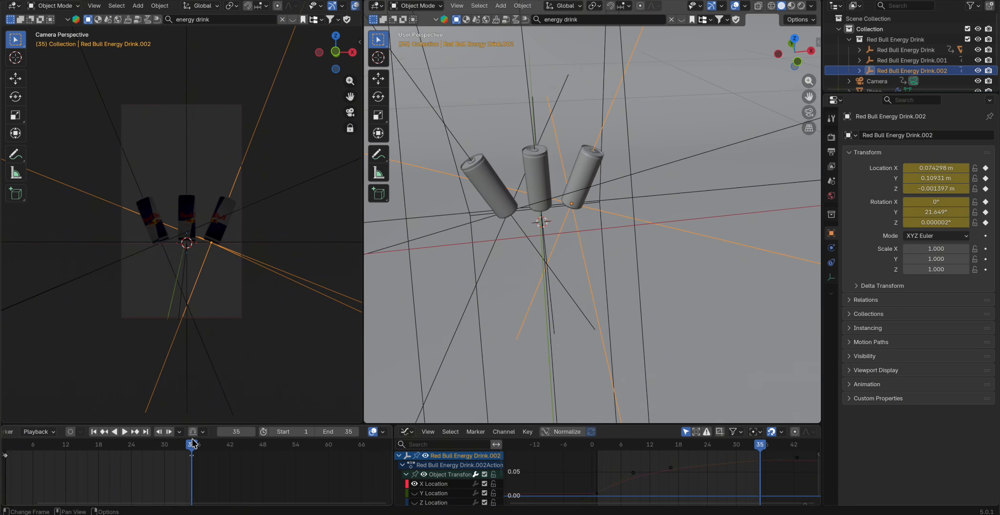
pyautogui.press('r')
pyautogui.press('z')
pyautogui.press('z')
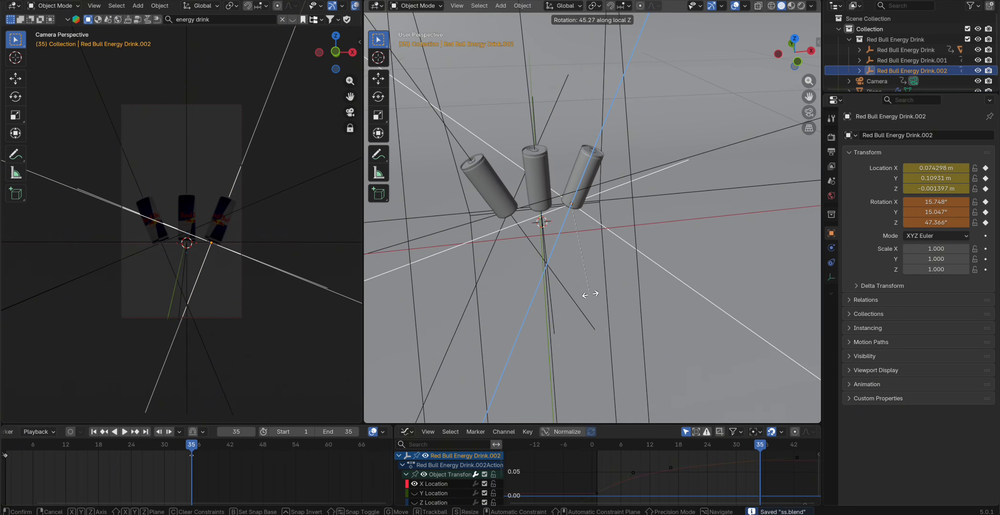
pyautogui.click(595, 288)
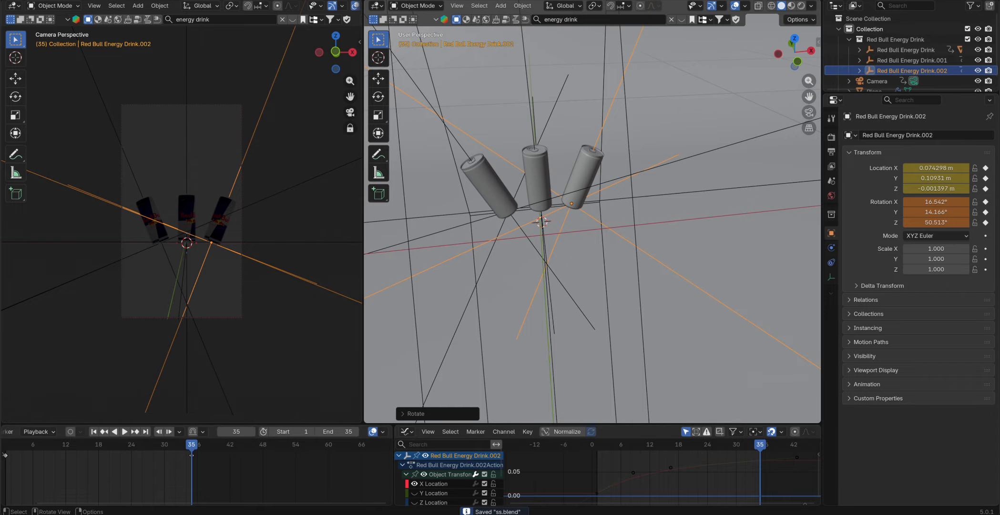
pyautogui.press('r')
pyautogui.click(527, 314)
pyautogui.press('i')
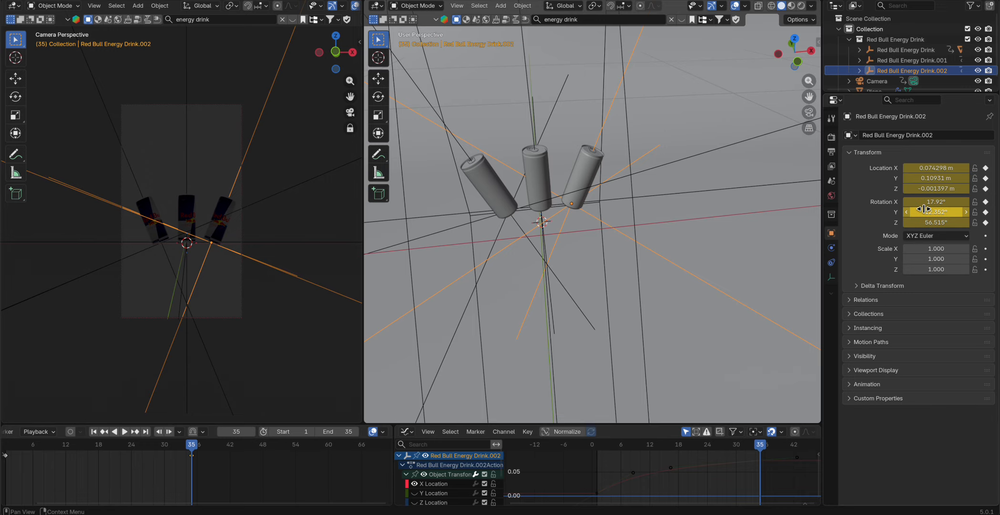
pyautogui.click(558, 296)
pyautogui.moveTo(558, 295); pyautogui.dragTo(627, 267, button='middle')
pyautogui.scroll(-4, 628, 268)
pyautogui.press('super+s')
# Step: Add an area light behind the cans and rotate it about 92° around X to face the backdrop
pyautogui.hotkey('shift', 'a')
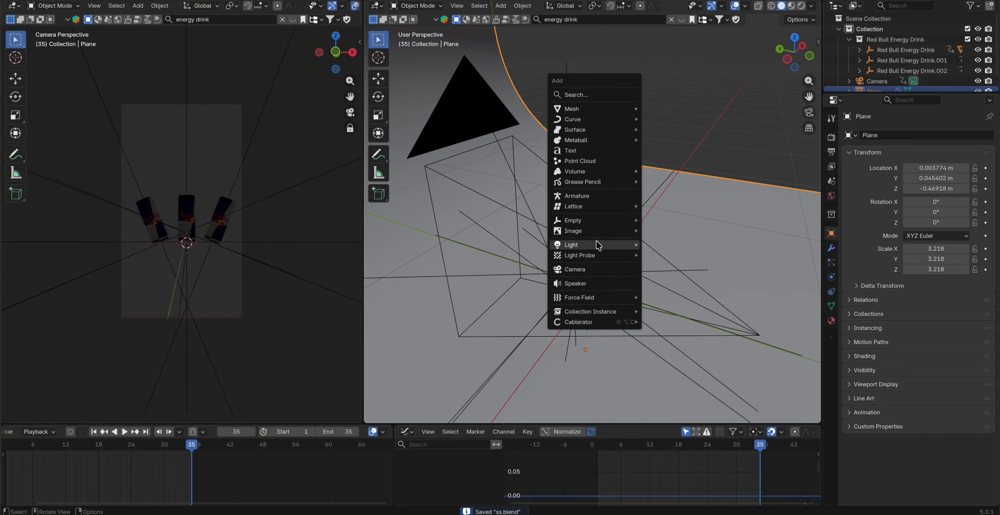
pyautogui.moveTo(620, 244)
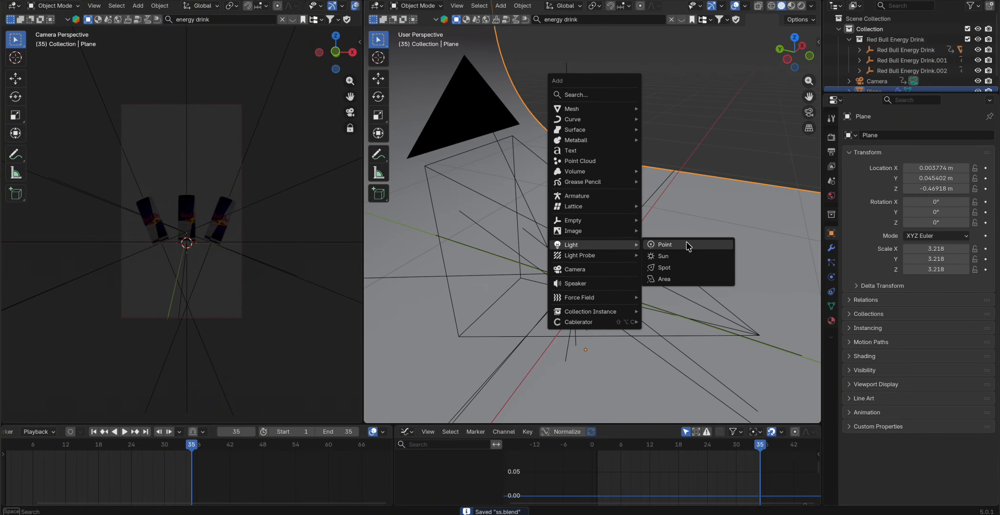
pyautogui.click(672, 279)
pyautogui.press('g')
pyautogui.click(569, 243)
pyautogui.press('r')
pyautogui.press('x')
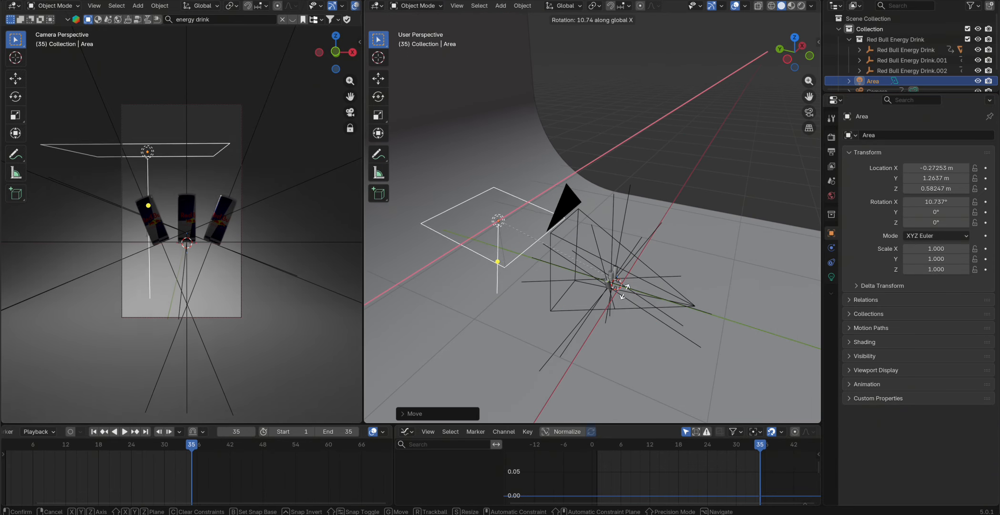
pyautogui.click(498, 314)
# Step: Move the area light close behind the cans, to about X -0.05 m and Y 0.44 m, and lower it to about Z 0.2 m
pyautogui.press('`')
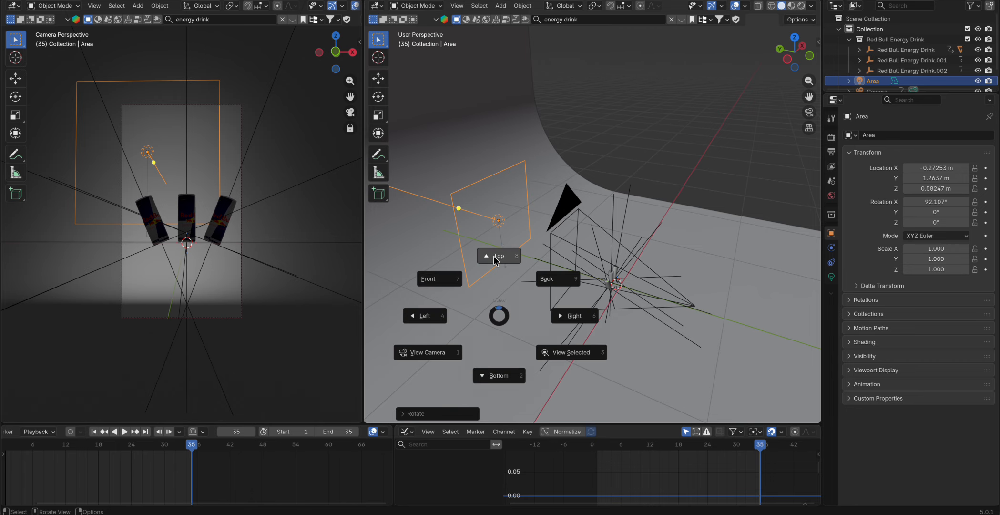
pyautogui.click(496, 257)
pyautogui.press('g')
pyautogui.click(609, 307)
pyautogui.moveTo(609, 307); pyautogui.dragTo(644, 241, button='middle')
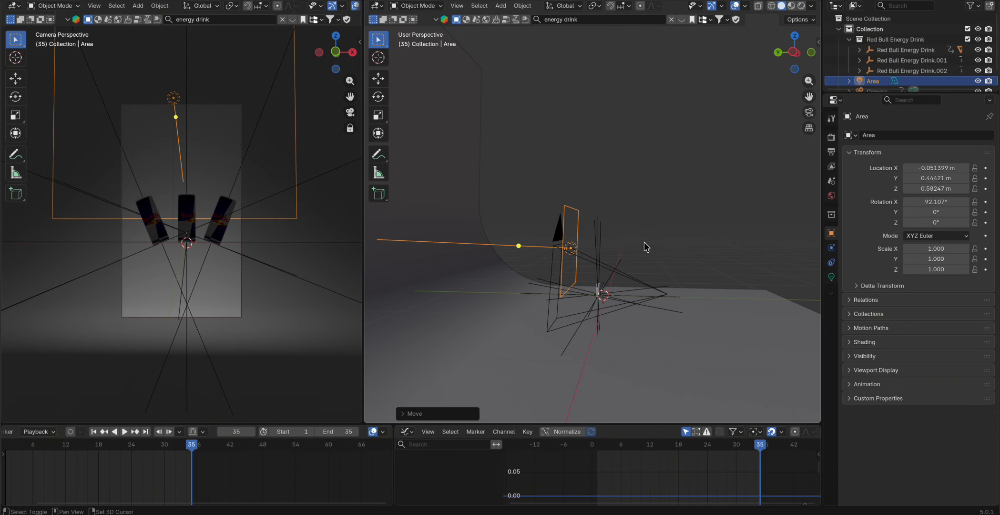
pyautogui.scroll(3, 597, 273)
pyautogui.press('g')
pyautogui.press('z')
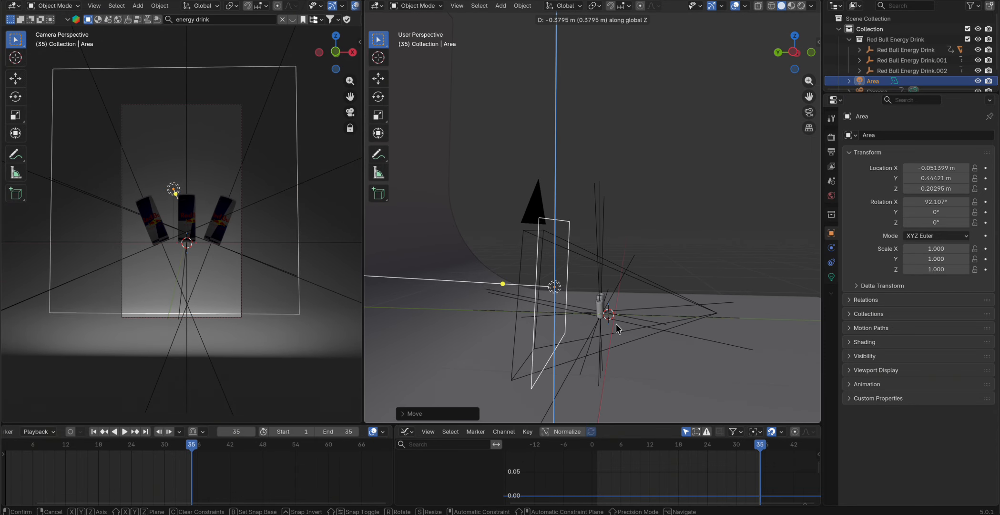
pyautogui.click(616, 323)
# Step: Move the backdrop plane along Y to about -1.25 m and lower it along Z to about -1.07 m
pyautogui.click(540, 372)
pyautogui.press('g')
pyautogui.press('y')
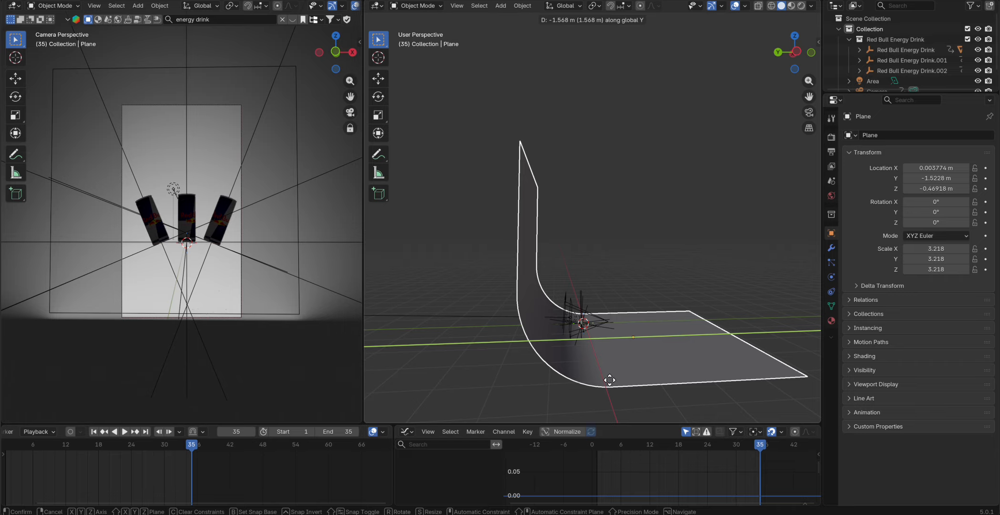
pyautogui.click(598, 381)
pyautogui.press('g')
pyautogui.press('z')
pyautogui.click(597, 161)
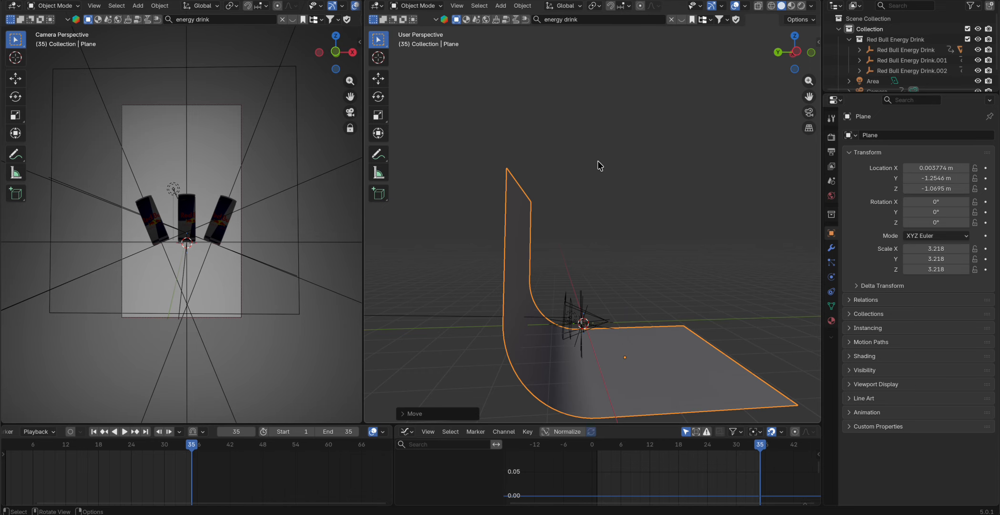
# Step: Select the area light behind the cans and change its shape to Ellipse
pyautogui.scroll(1, 598, 161)
pyautogui.moveTo(598, 345); pyautogui.dragTo(566, 294, button='middle')
pyautogui.scroll(1, 566, 294)
pyautogui.click(654, 305)
pyautogui.scroll(-3, 654, 307)
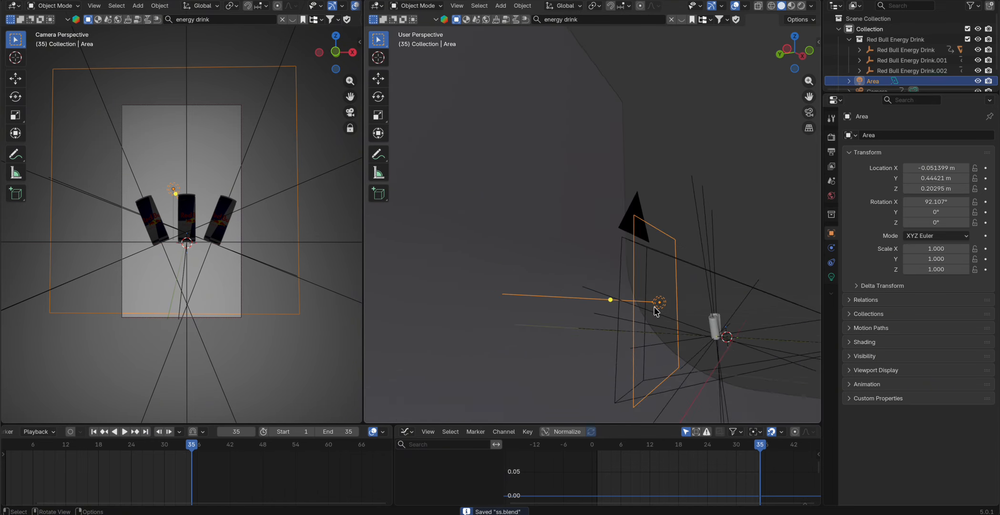
pyautogui.moveTo(654, 306); pyautogui.dragTo(668, 313, button='middle')
pyautogui.scroll(-4, 668, 313)
pyautogui.click(831, 277)
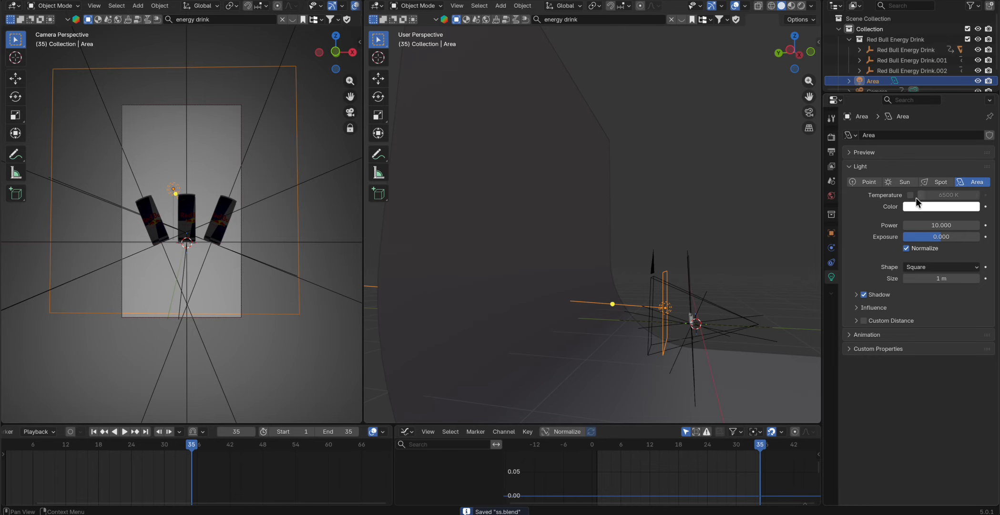
pyautogui.click(928, 267)
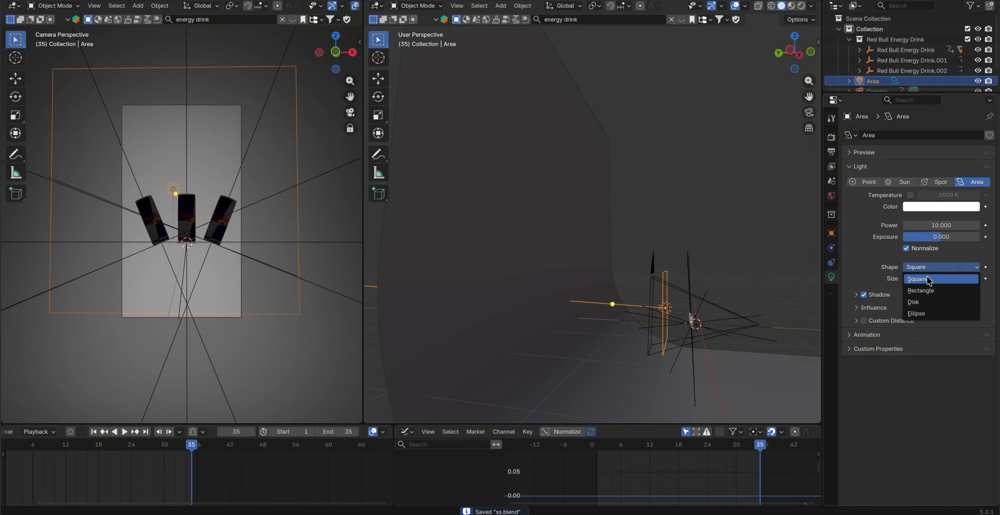
pyautogui.click(917, 313)
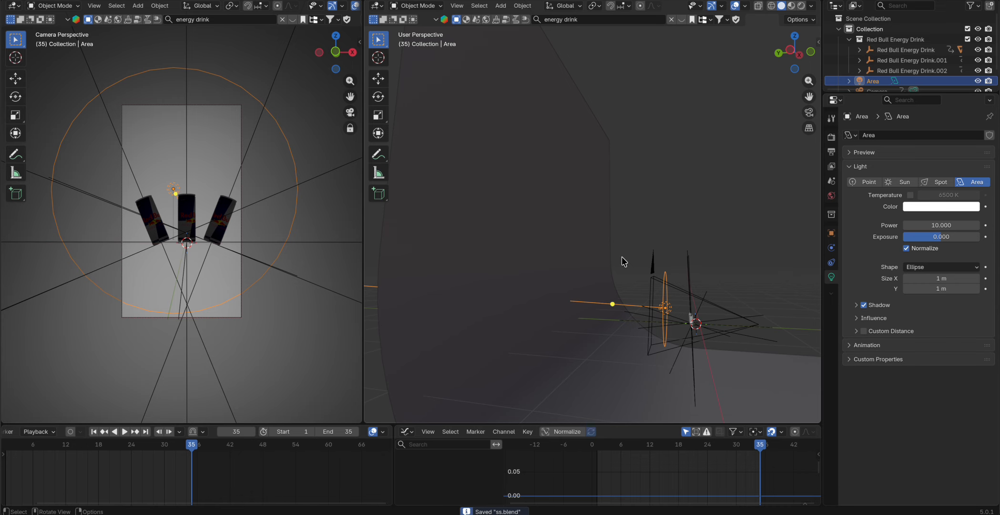
# Step: Centre the elliptical light behind the middle can in the camera view and raise its power to 29.4
pyautogui.moveTo(622, 256); pyautogui.dragTo(496, 246, button='middle')
pyautogui.press('g')
pyautogui.click(312, 343)
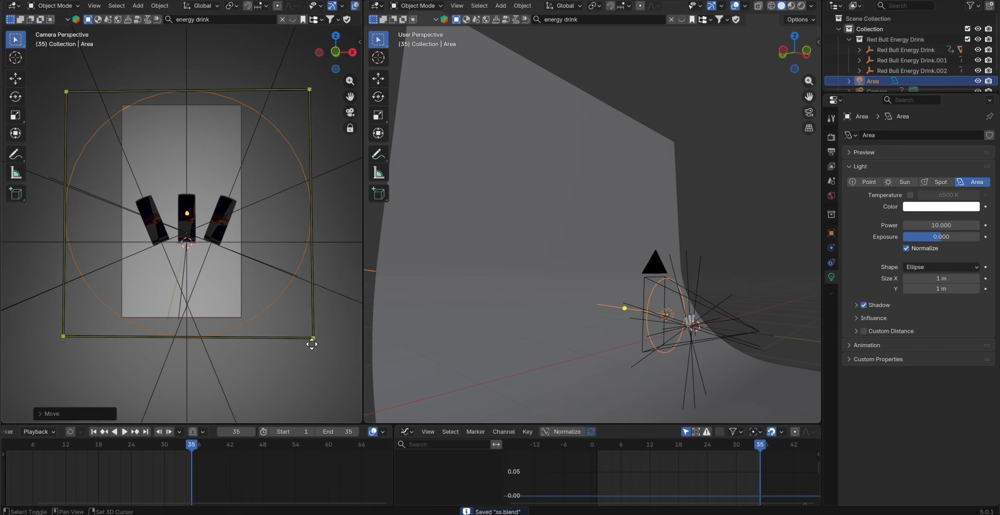
pyautogui.moveTo(933, 225); pyautogui.dragTo(978, 225)
# Step: Scale the elliptical light down to a small disc not much wider than the middle can
pyautogui.press('s')
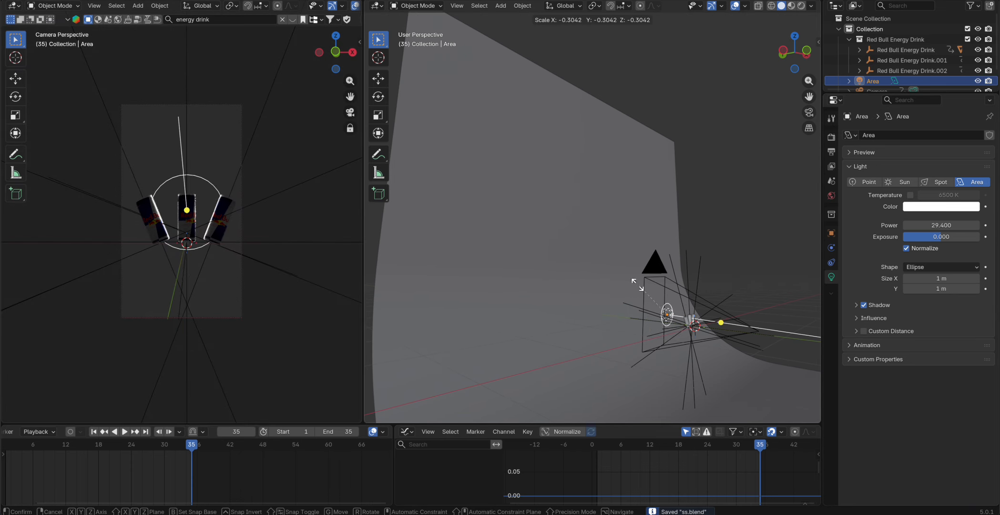
pyautogui.click(681, 291)
pyautogui.press('s')
pyautogui.click(700, 292)
# Step: Set the light's exposure to about -1.739 and reposition it behind the upper part of the middle can
pyautogui.press('g')
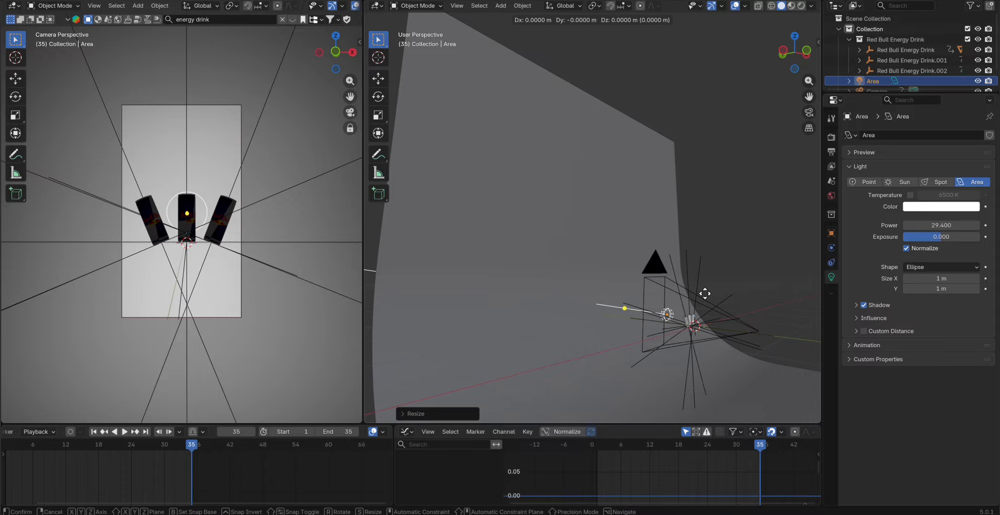
pyautogui.click(708, 296)
pyautogui.moveTo(950, 240)
pyautogui.mouseDown()
pyautogui.moveTo(927, 239)
pyautogui.moveTo(937, 236)
pyautogui.mouseUp()
pyautogui.press('g')
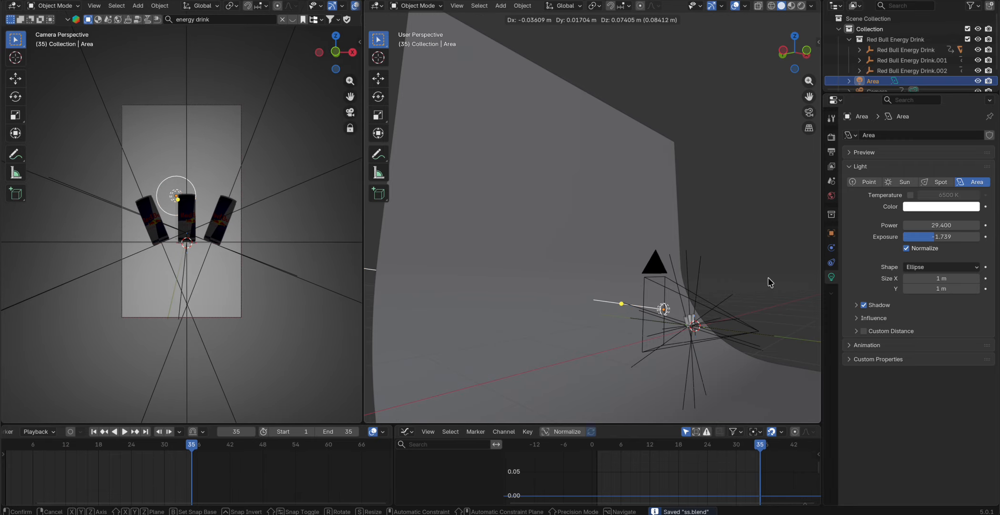
pyautogui.click(769, 281)
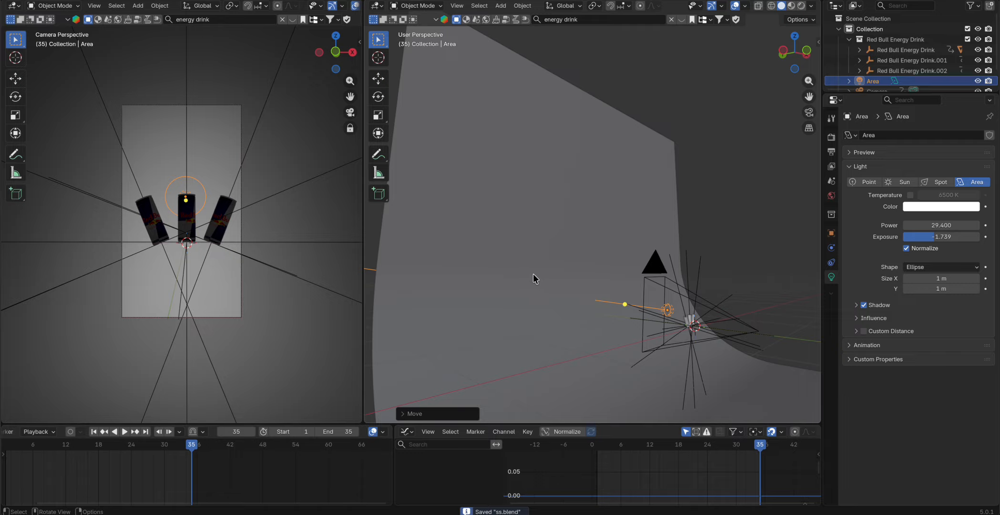
# Step: Give the backdrop plane's material a light blue-violet base color, Metallic 1.0 and Roughness about 0.593, and save the file
pyautogui.click(549, 249)
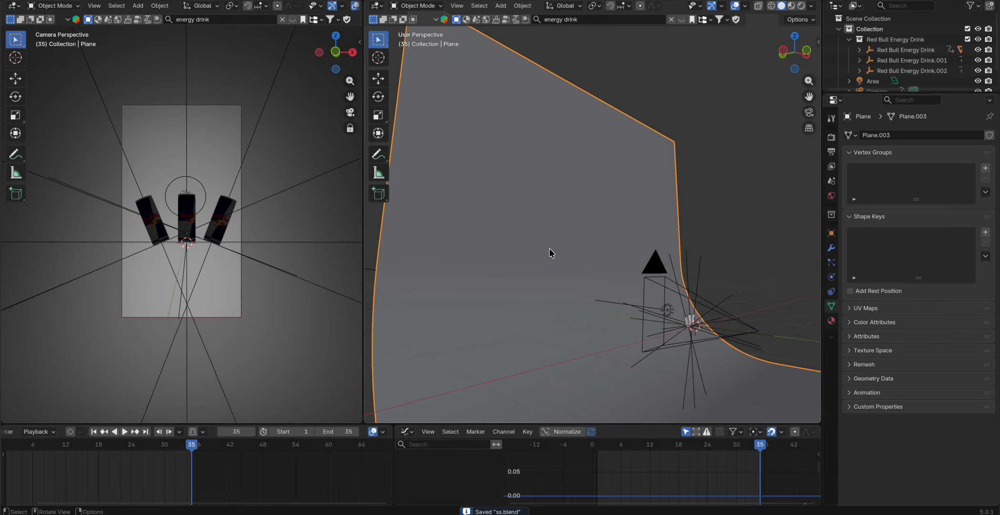
pyautogui.click(831, 322)
pyautogui.click(906, 179)
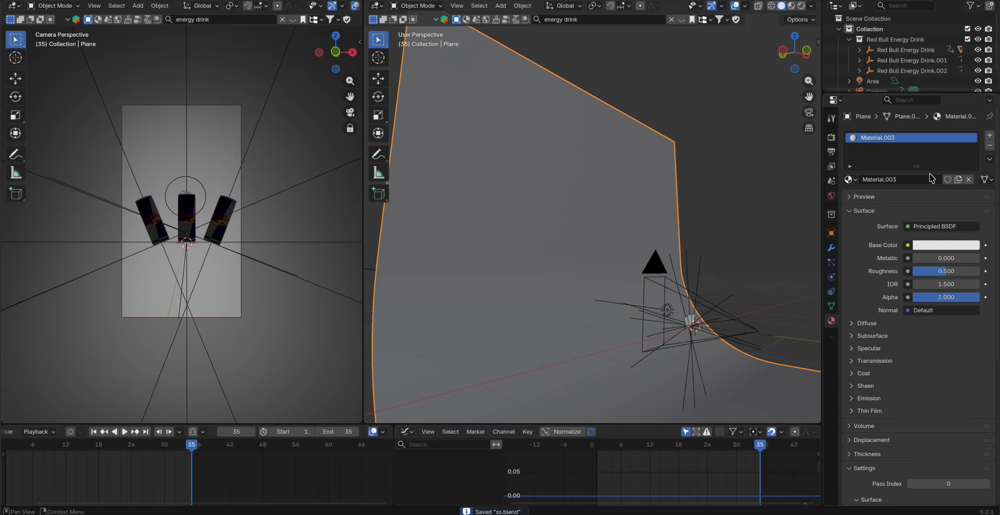
pyautogui.click(950, 245)
pyautogui.moveTo(925, 106); pyautogui.dragTo(938, 94)
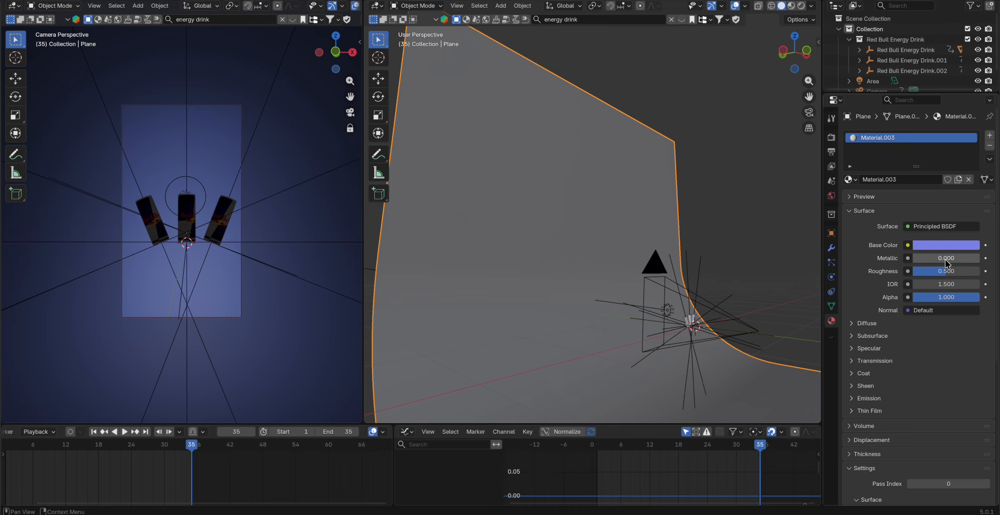
pyautogui.moveTo(947, 263)
pyautogui.mouseDown()
pyautogui.moveTo(977, 261)
pyautogui.moveTo(952, 271)
pyautogui.mouseUp()
pyautogui.hotkey('ctrl', 's')
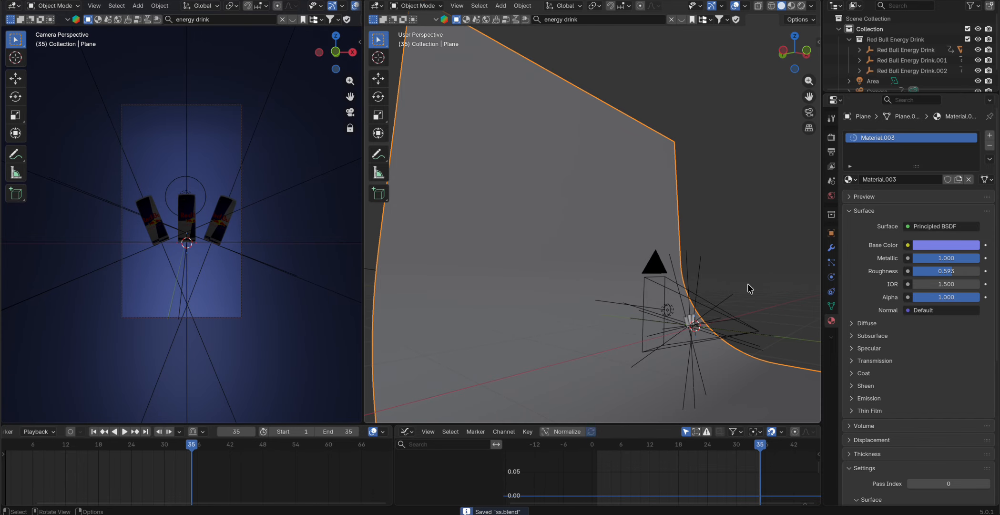
# Step: Raise the power of the elliptical light behind the cans to 86.2
pyautogui.click(668, 310)
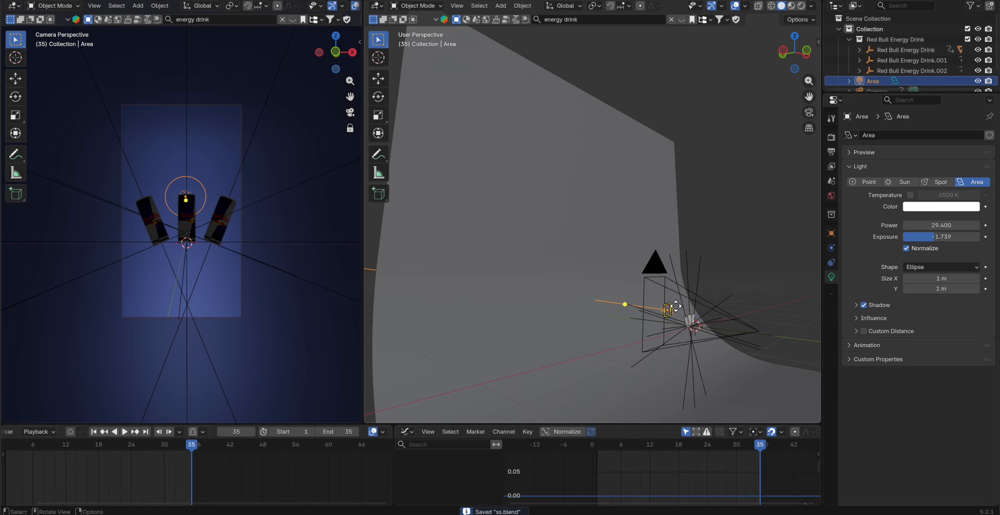
pyautogui.moveTo(942, 225); pyautogui.dragTo(968, 225)
# Step: Add a second area light at the cans and rotate it to about -87° around X
pyautogui.moveTo(715, 274); pyautogui.dragTo(670, 285, button='middle')
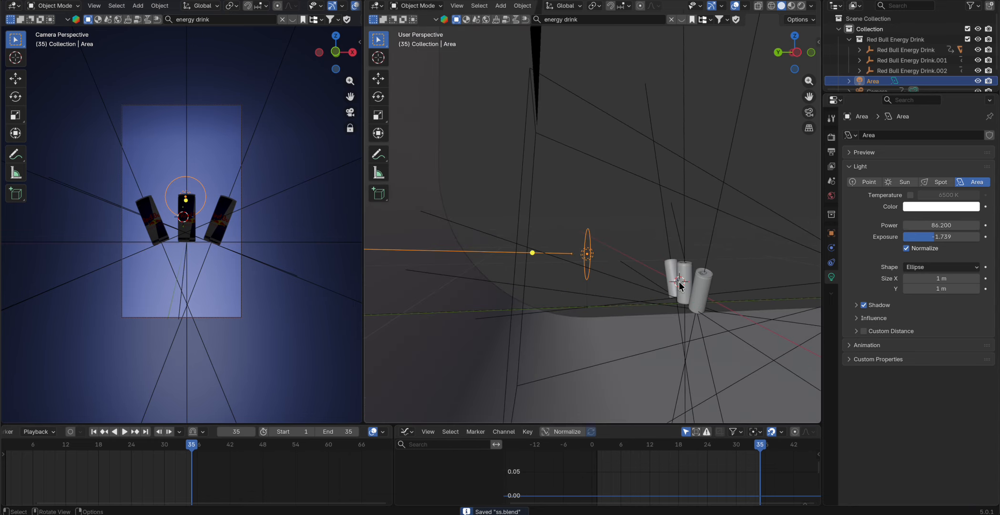
pyautogui.hotkey('shift', 'a')
pyautogui.moveTo(679, 282)
pyautogui.moveTo(634, 282)
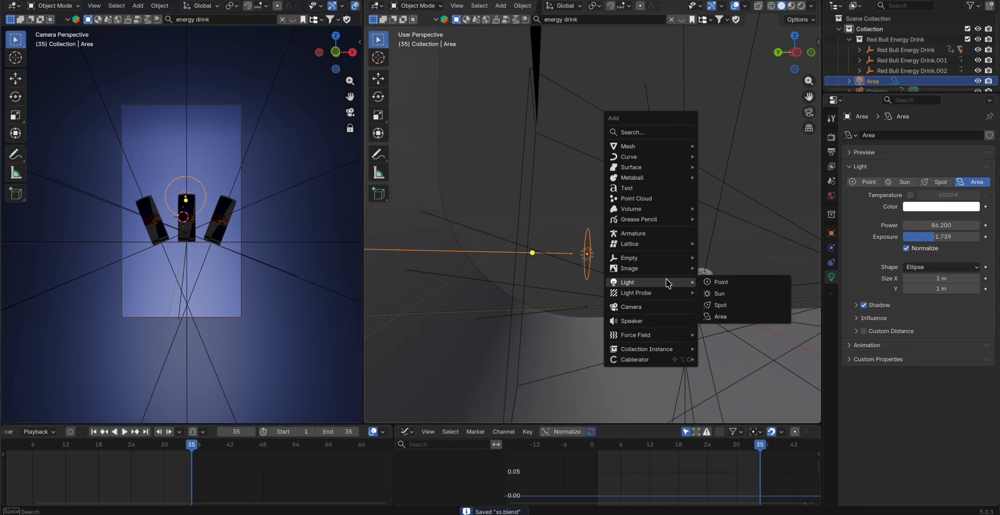
pyautogui.click(753, 316)
pyautogui.press('r')
pyautogui.press('x')
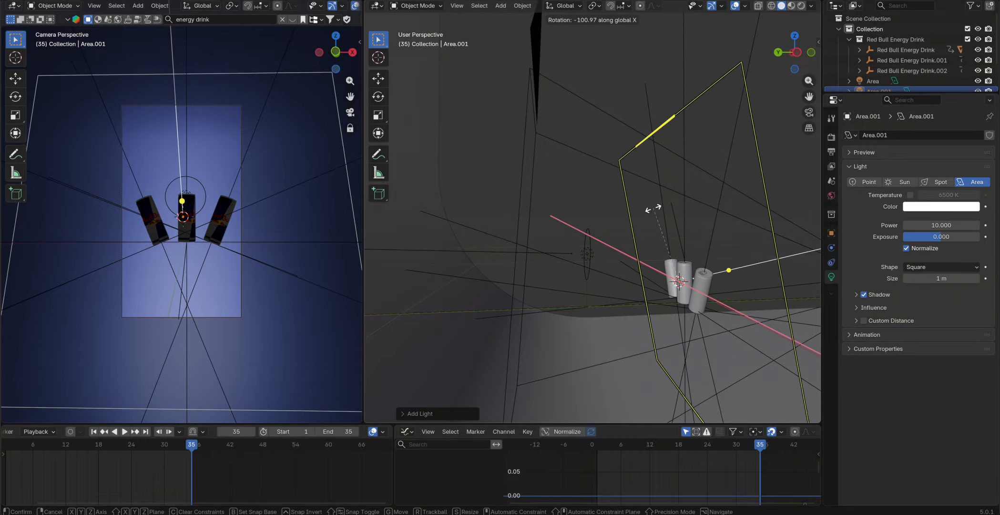
pyautogui.click(674, 221)
# Step: Move the new area light behind and below the cans, to about X 0.006 m, Y 0.26 m and Z -0.63 m
pyautogui.press('KP_7')
pyautogui.keyDown('shift'); pyautogui.moveTo(697, 279); pyautogui.dragTo(666, 229, button='middle'); pyautogui.keyUp('shift')
pyautogui.scroll(1, 666, 229)
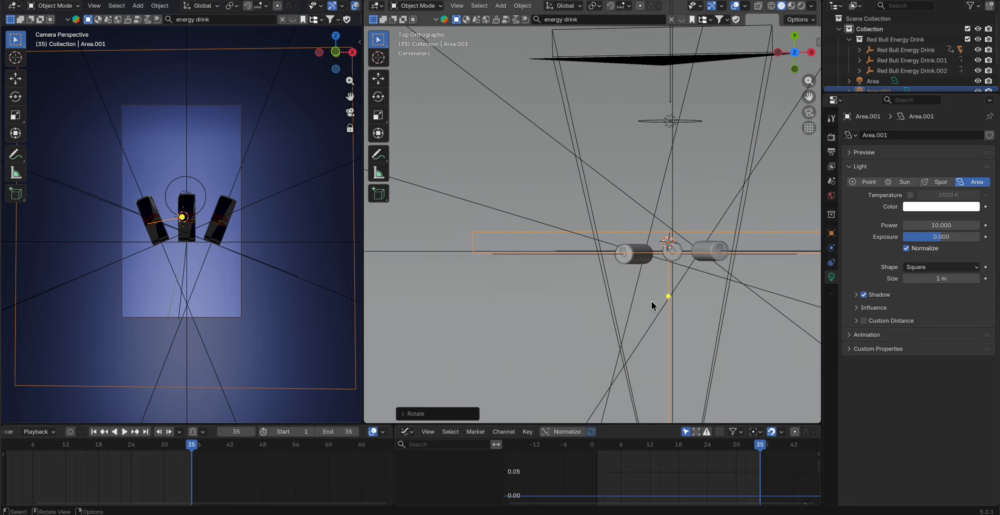
pyautogui.press('g')
pyautogui.click(657, 254)
pyautogui.press('g')
pyautogui.click(675, 241)
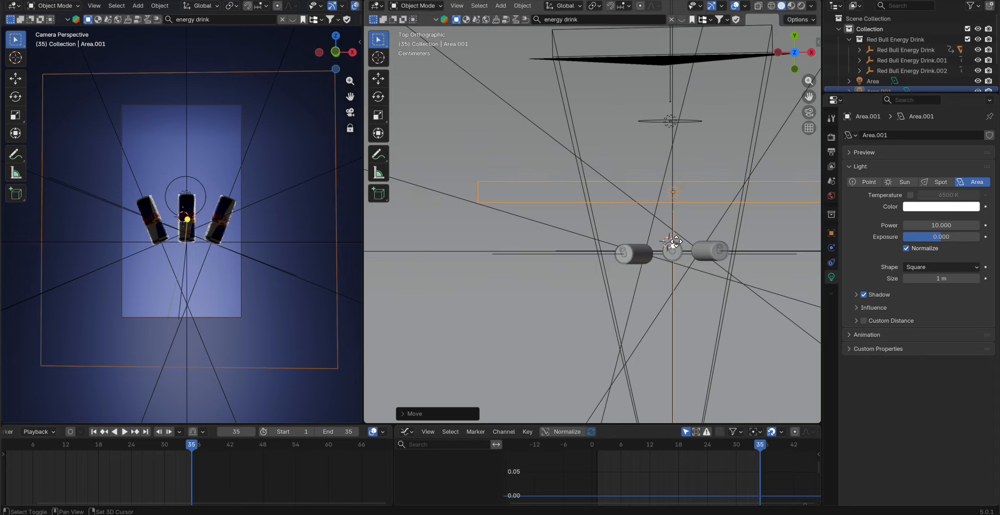
pyautogui.moveTo(679, 282); pyautogui.dragTo(641, 217, button='middle')
pyautogui.press('g')
pyautogui.click(658, 329)
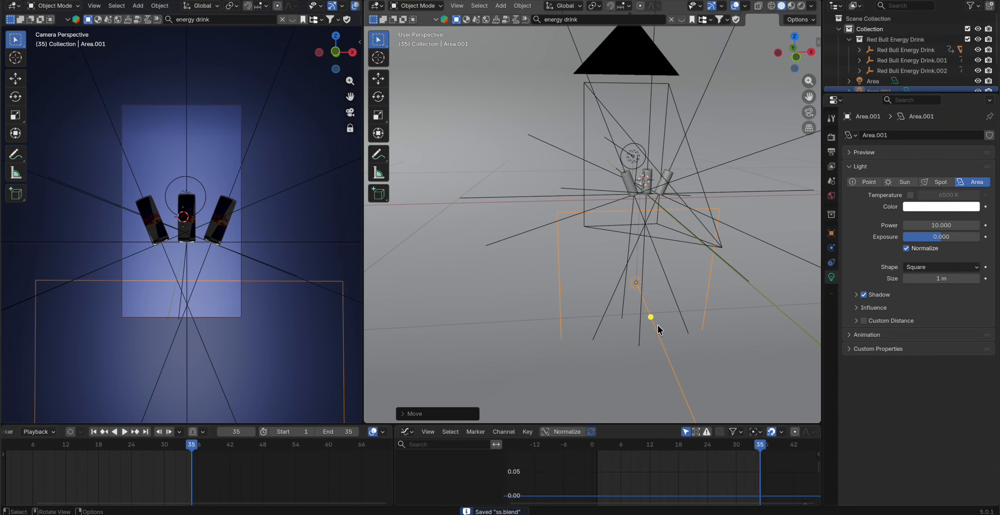
# Step: Keyframe the new area light's location and rotation at frame 1, and go to frame 18
pyautogui.moveTo(198, 446); pyautogui.dragTo(2, 447)
pyautogui.keyDown('ctrl'); pyautogui.hscroll(-3, 160, 480); pyautogui.keyUp('ctrl')
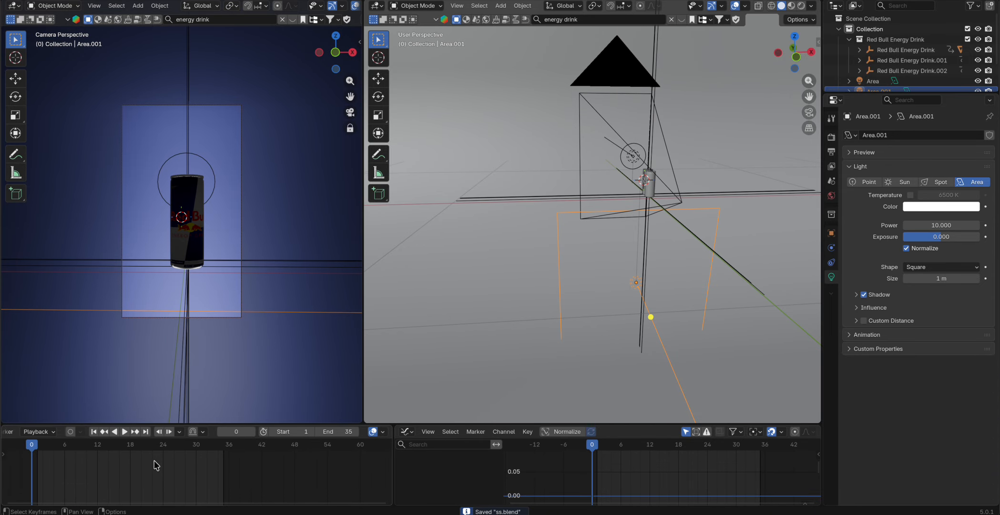
pyautogui.click(831, 233)
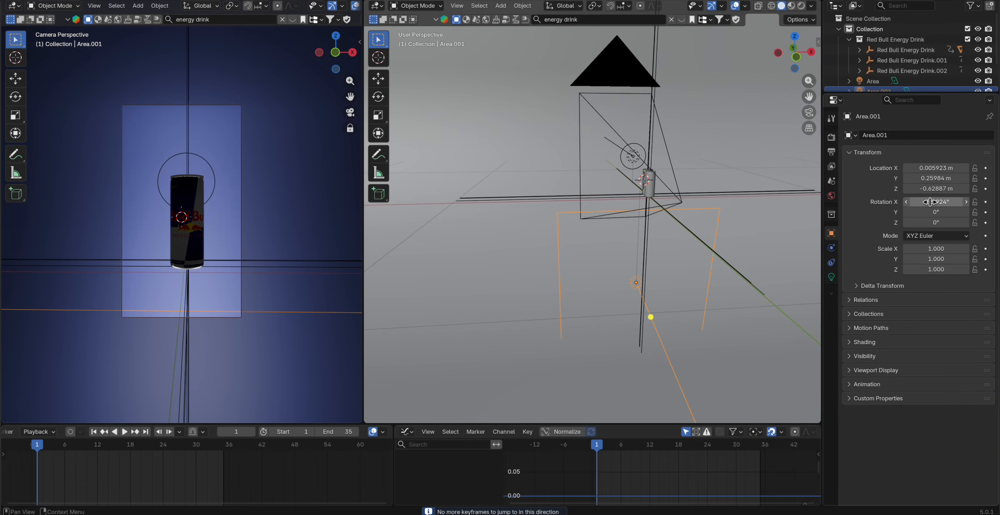
pyautogui.press('i')
pyautogui.press('i')
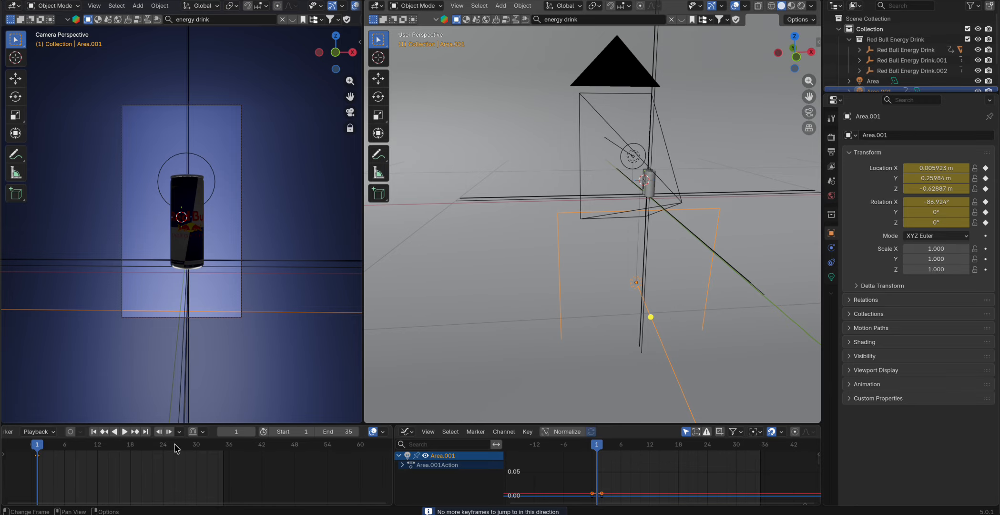
pyautogui.moveTo(177, 448); pyautogui.dragTo(133, 450)
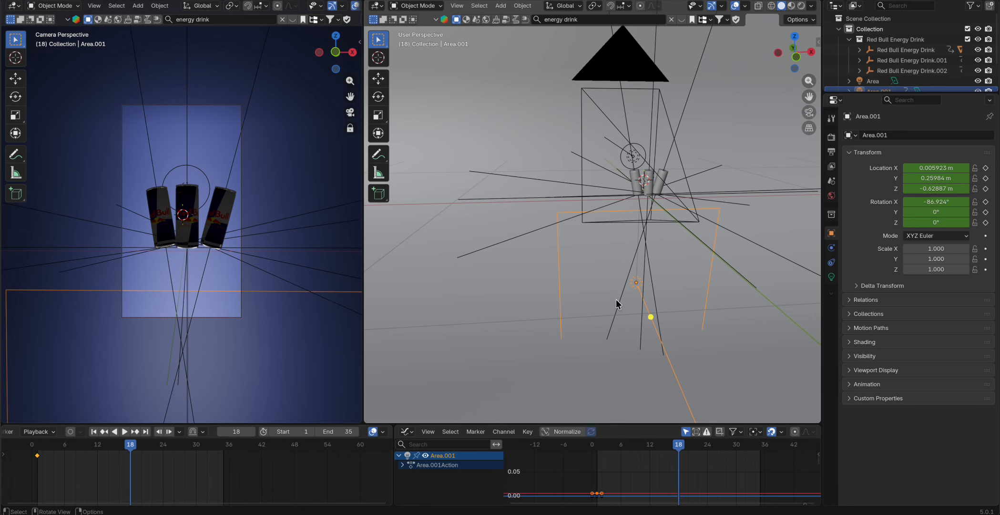
pyautogui.press('h')
pyautogui.press('z')
pyautogui.click(618, 228)
pyautogui.press('z')
pyautogui.click(705, 213)
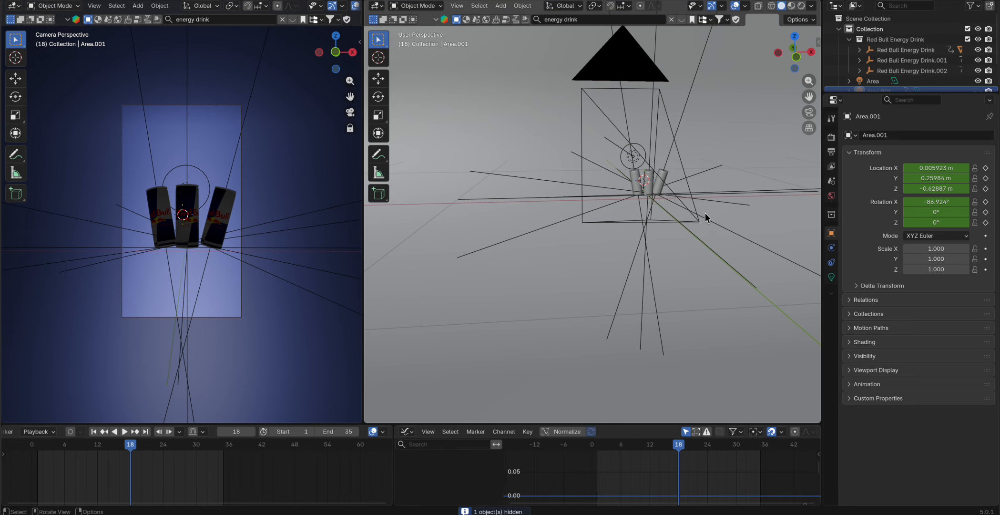
pyautogui.press('z')
pyautogui.click(707, 191)
pyautogui.press('z')
pyautogui.click(679, 244)
pyautogui.moveTo(604, 136); pyautogui.dragTo(738, 159, button='middle')
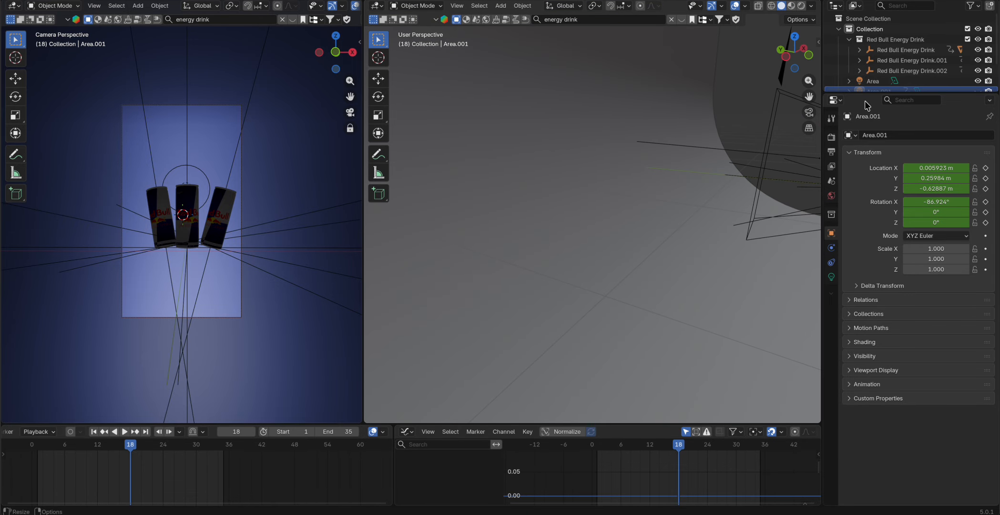
pyautogui.moveTo(865, 100); pyautogui.dragTo(694, 210, button='middle')
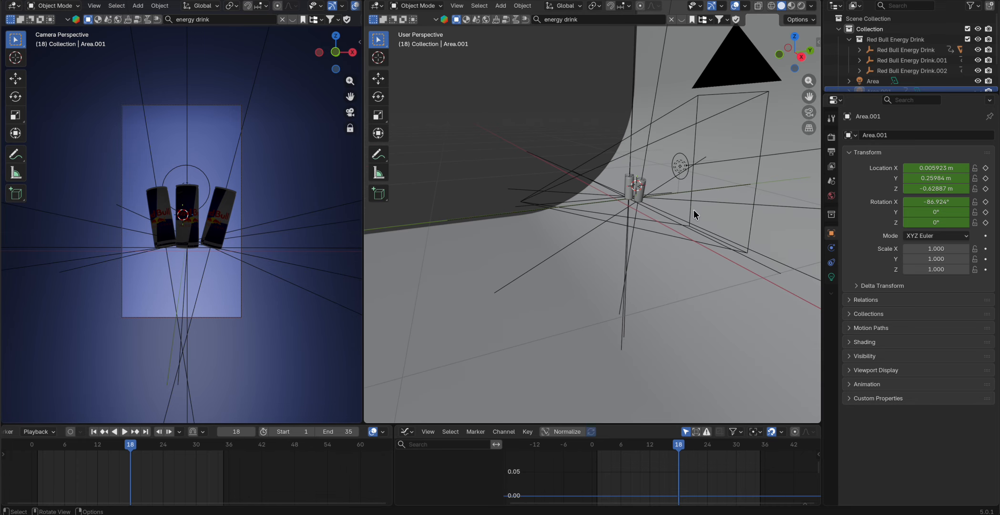
pyautogui.scroll(-3, 901, 67)
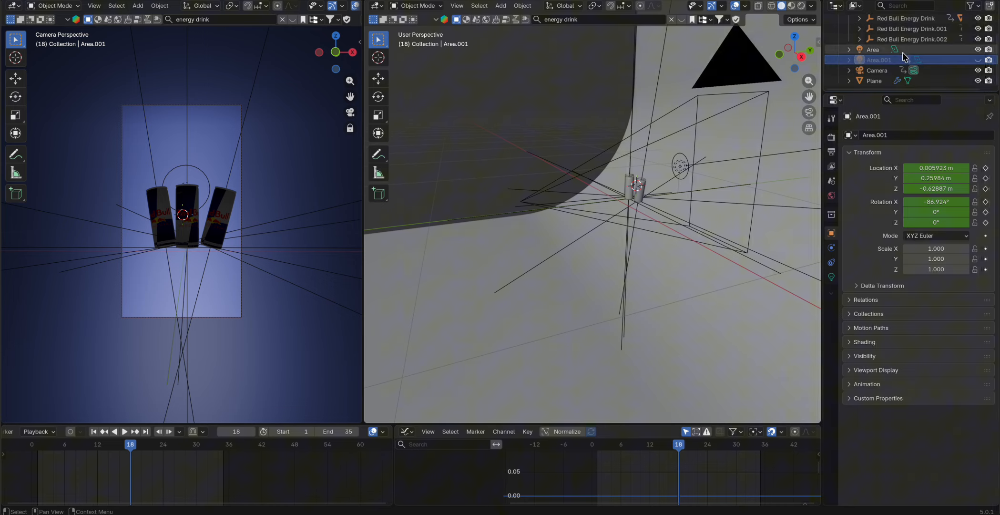
pyautogui.click(987, 60)
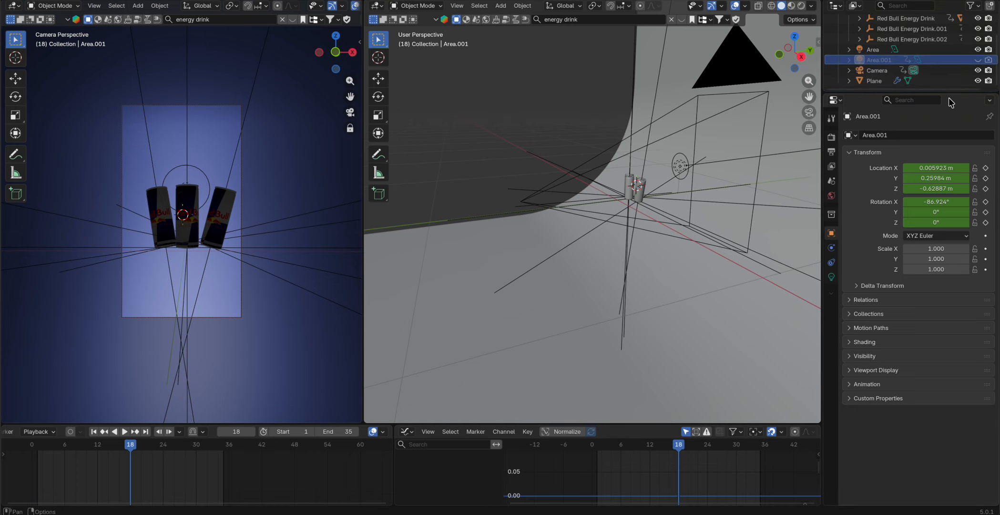
pyautogui.click(987, 60)
pyautogui.press('z')
pyautogui.click(734, 174)
pyautogui.press('z')
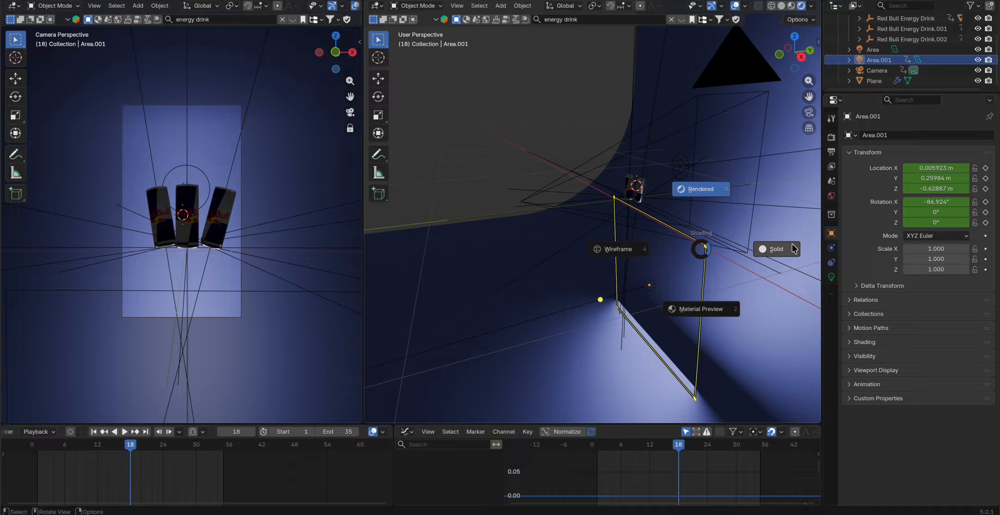
pyautogui.click(791, 246)
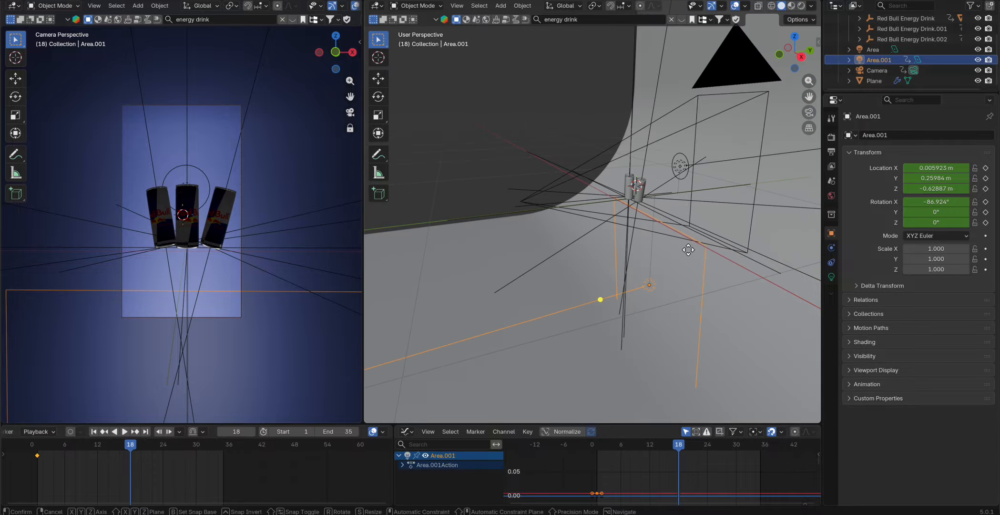
# Step: At frame 18, raise Area.001 along Z to about 0.13 m, tilt it to about -75.8° around X, and save the file
pyautogui.press('g')
pyautogui.press('z')
pyautogui.click(691, 137)
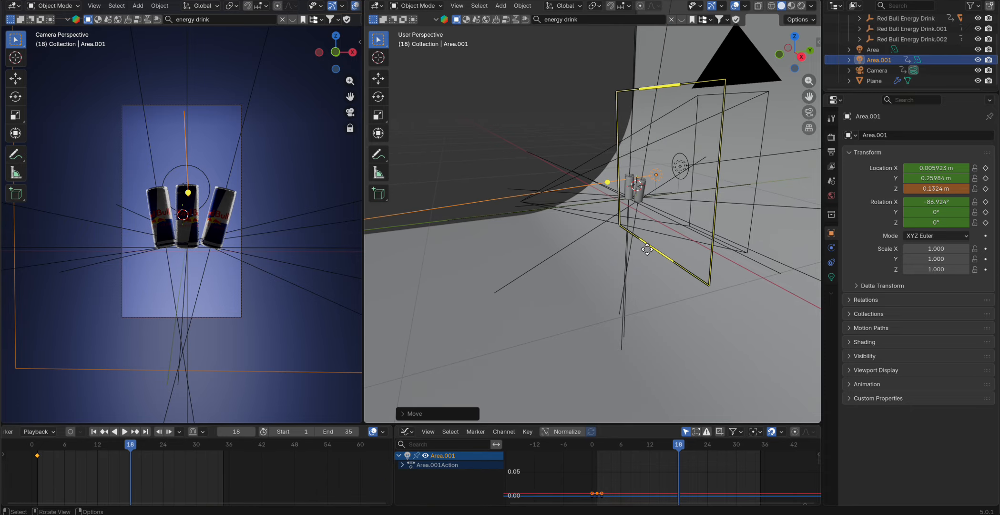
pyautogui.press('r')
pyautogui.press('x')
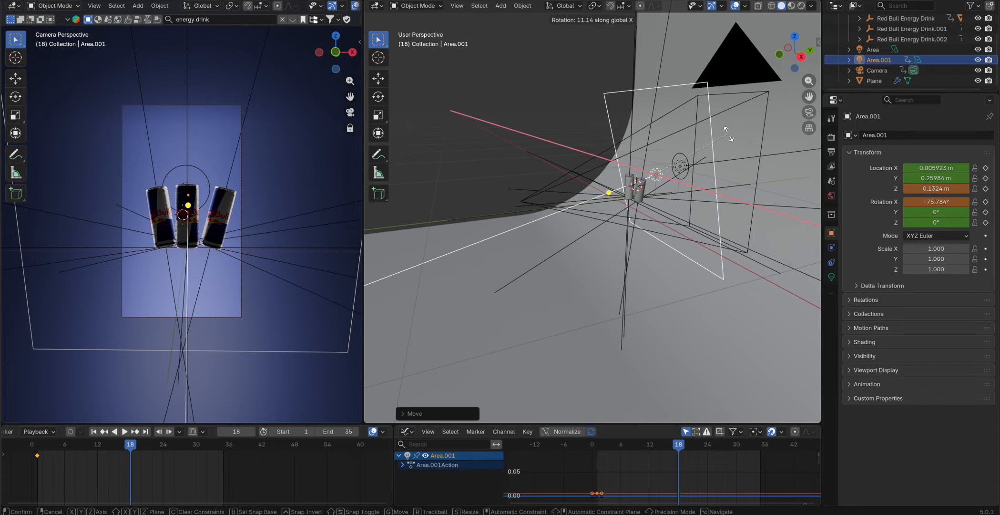
pyautogui.click(729, 129)
pyautogui.hotkey('ctrl', 's')
# Step: Insert keyframes on all channels of Area.001 at frame 18 and play back the animation
pyautogui.press('i')
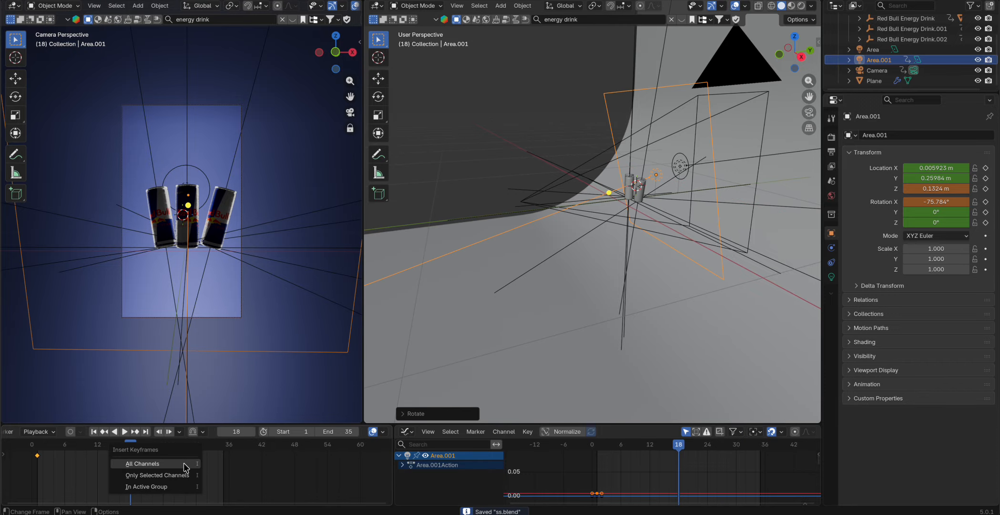
pyautogui.click(133, 453)
pyautogui.press('space')
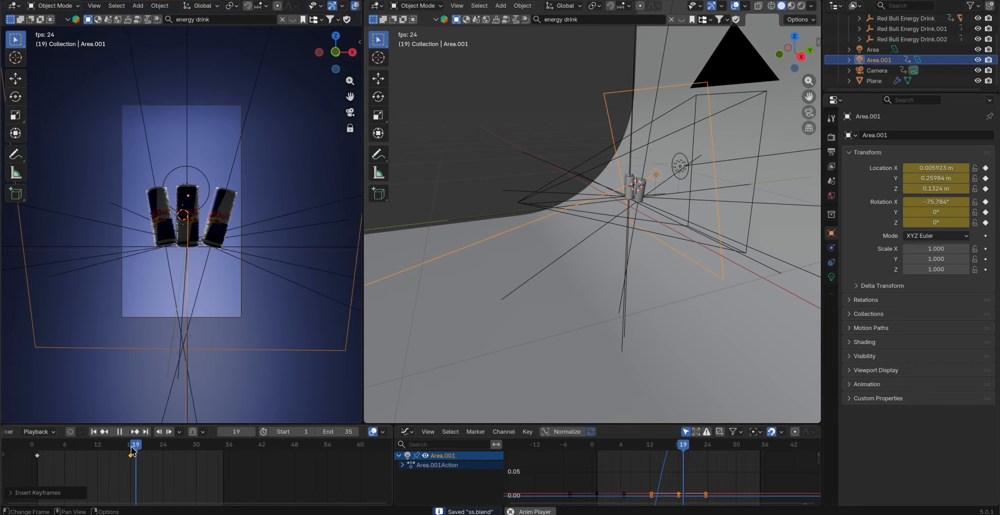
# Step: Stop playback, add a new area light and tilt it to about 81.5° around X
pyautogui.press('space')
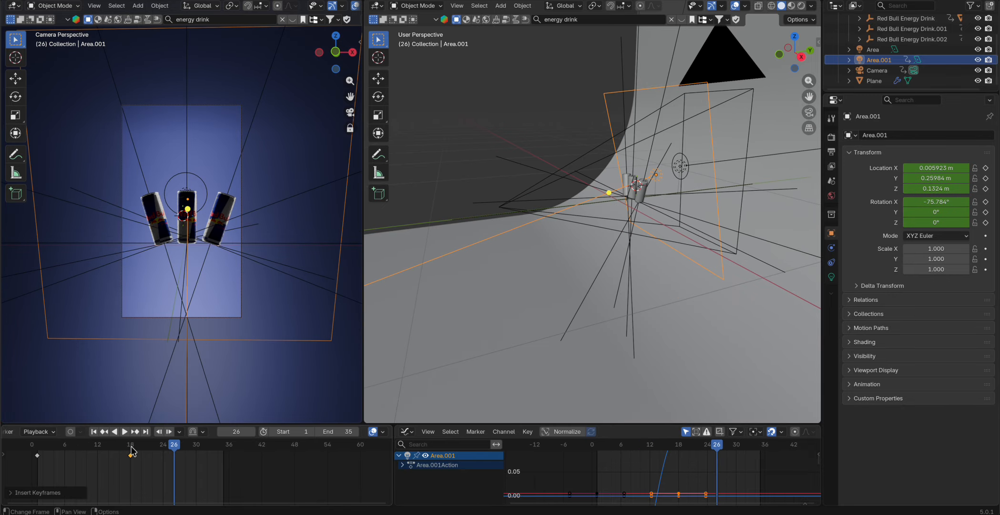
pyautogui.moveTo(667, 205)
pyautogui.mouseDown(button='middle')
pyautogui.moveTo(686, 199)
pyautogui.moveTo(643, 210)
pyautogui.moveTo(655, 206)
pyautogui.mouseUp(button='middle')
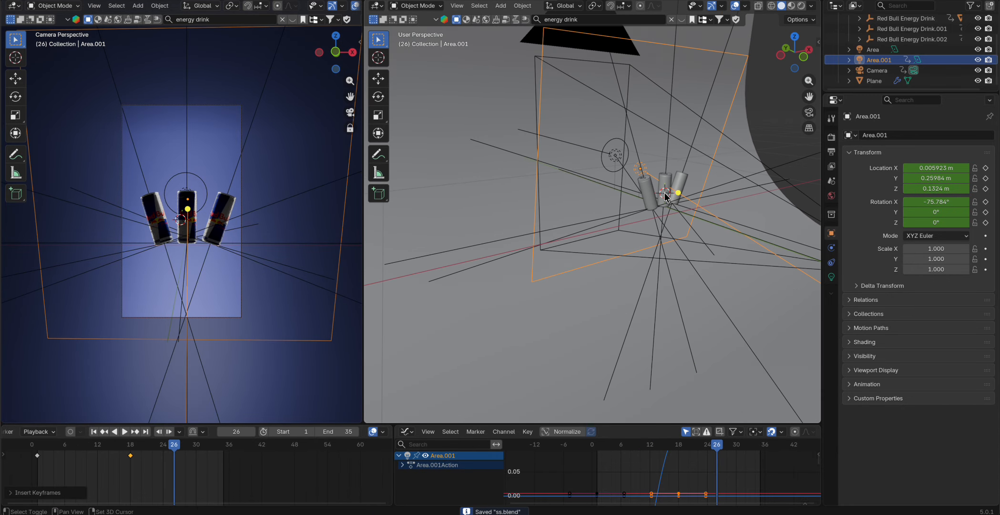
pyautogui.hotkey('shift', 'a')
pyautogui.click(706, 228)
pyautogui.moveTo(706, 227); pyautogui.dragTo(653, 214, button='middle')
pyautogui.press('r')
pyautogui.press('x')
pyautogui.click(601, 259)
# Step: Move Area.002 in front of the cans to about Y -0.61 m and narrow it to about 0.24 scale along X
pyautogui.press('g')
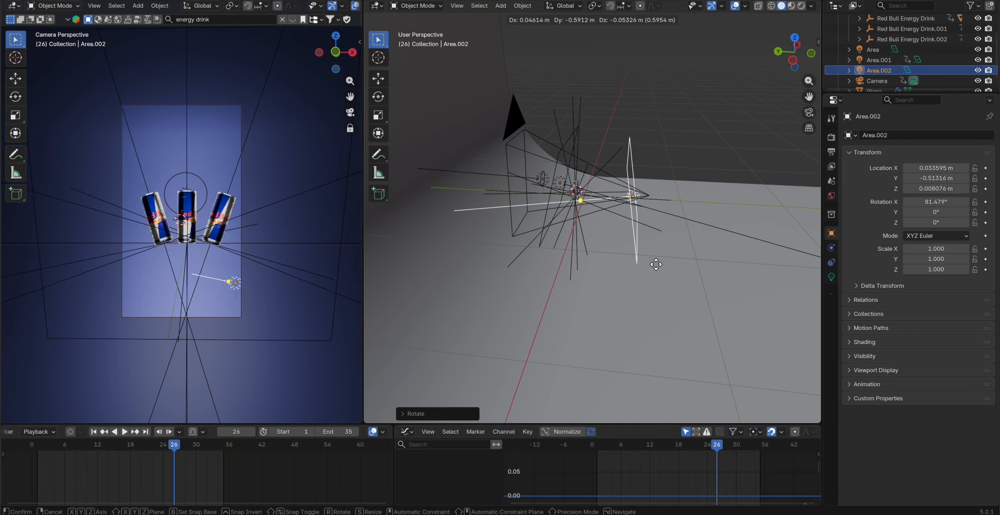
pyautogui.click(665, 267)
pyautogui.press('`')
pyautogui.click(668, 237)
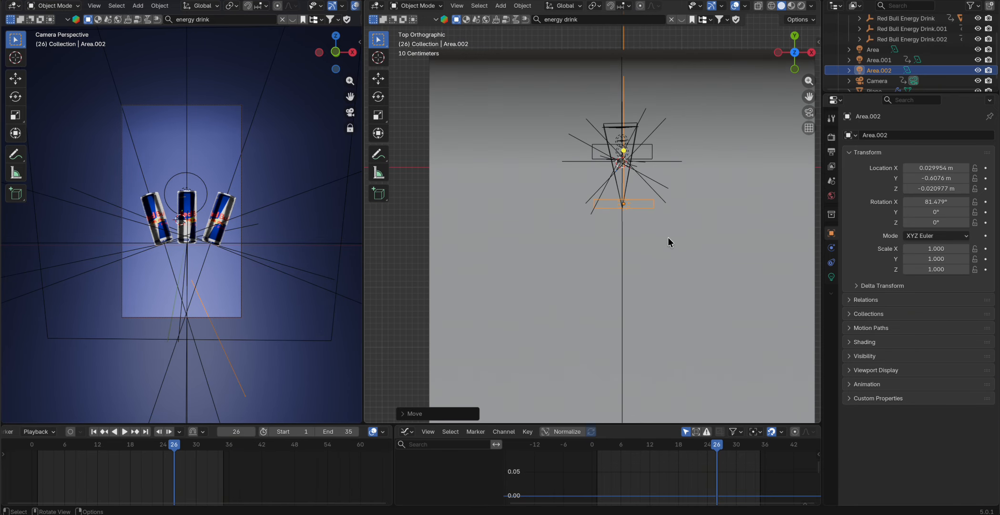
pyautogui.press('s')
pyautogui.press('x')
pyautogui.click(642, 212)
# Step: Position Area.002 at the front side of the cans, about X -0.34 m, Y -0.79 m, and rotate it to about -33.3° around Z
pyautogui.scroll(7, 626, 210)
pyautogui.press('g')
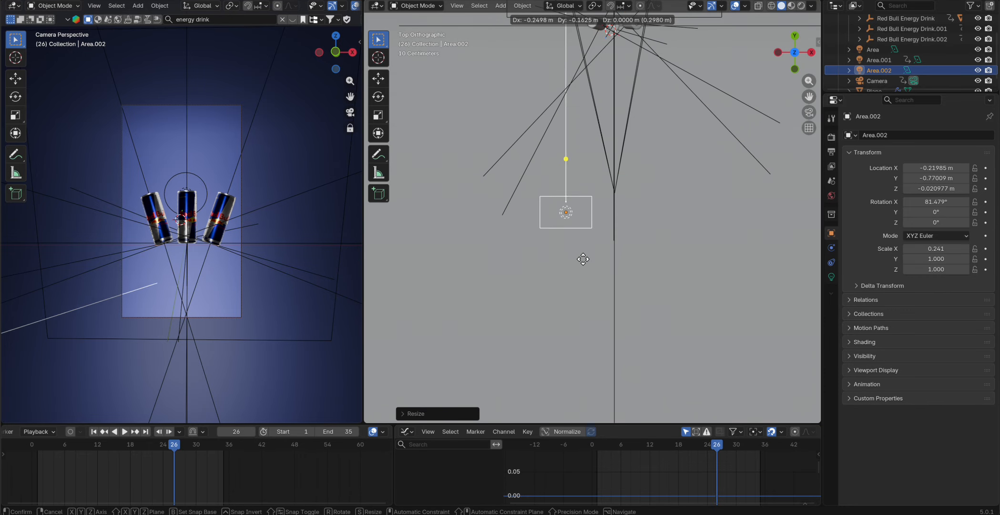
pyautogui.click(568, 269)
pyautogui.press('r')
pyautogui.press('z')
pyautogui.click(585, 280)
pyautogui.press('g')
pyautogui.click(546, 266)
# Step: Raise Area.002 along Z to about 0.074 m
pyautogui.moveTo(572, 239); pyautogui.dragTo(603, 223, button='middle')
pyautogui.press('g')
pyautogui.press('z')
pyautogui.click(599, 221)
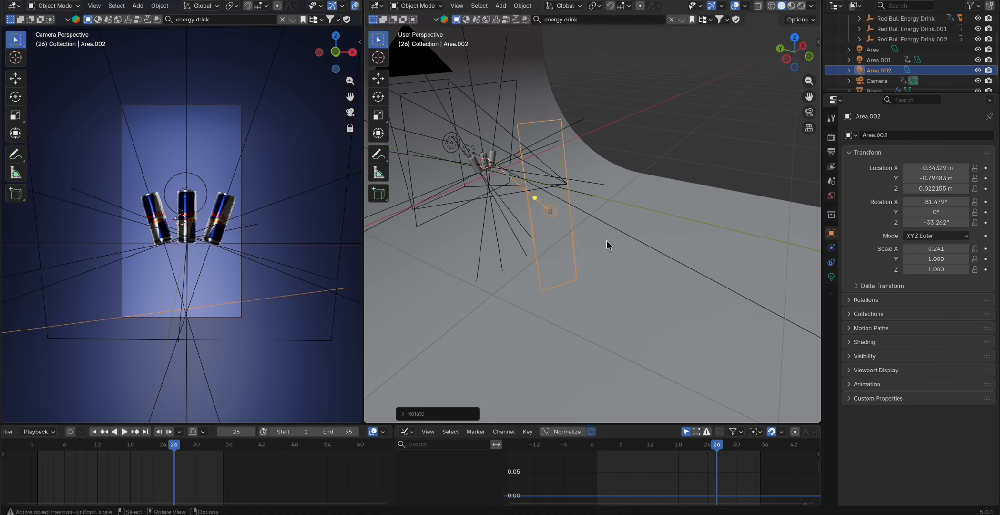
pyautogui.press('r')
pyautogui.press('z')
pyautogui.click(580, 236)
# Step: Duplicate Area.002 to the opposite side at about X 1.17 m, Y -0.70 m, rotated to about 51.8° around Z
pyautogui.press('KP_7')
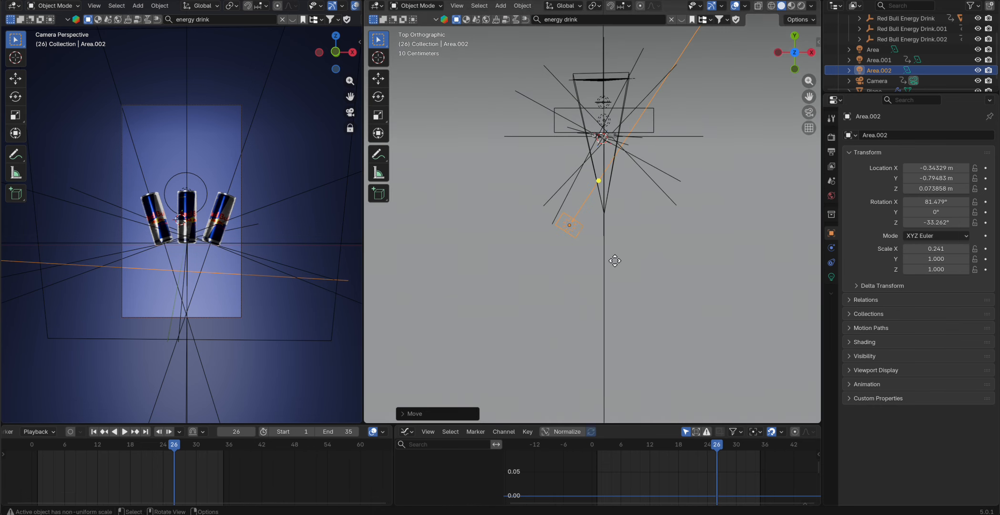
pyautogui.hotkey('shift', 'd')
pyautogui.click(674, 298)
pyautogui.press('r')
pyautogui.press('z')
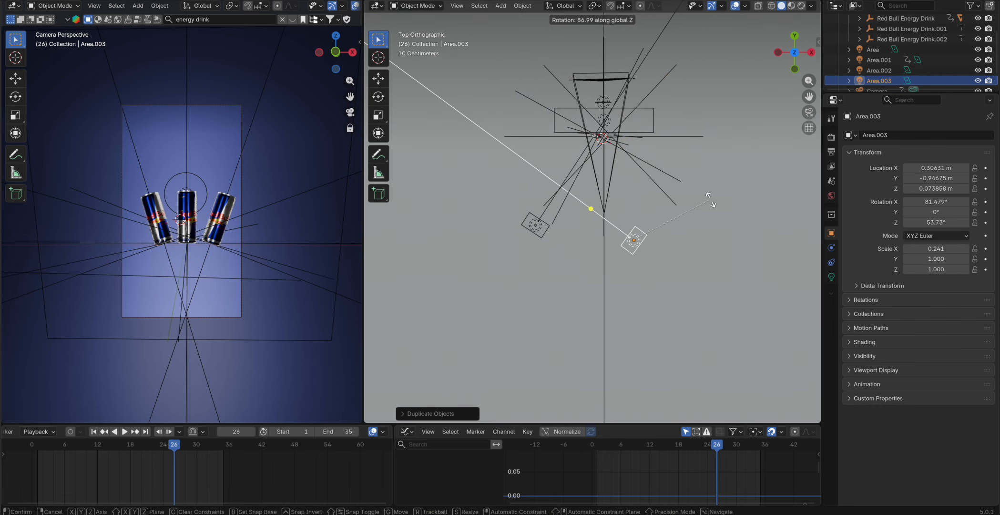
pyautogui.click(705, 200)
pyautogui.press('g')
pyautogui.click(746, 232)
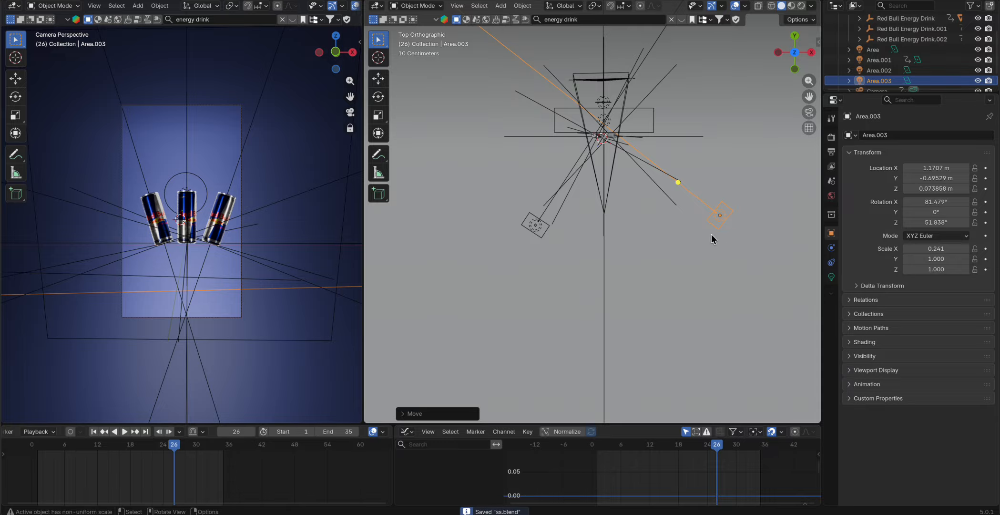
# Step: Duplicate Area.003 and centre the copy in front of the cans at about X 0.01 m, Y -1.07 m, with its Z rotation near 0°
pyautogui.hotkey('shift', 'd')
pyautogui.click(623, 267)
pyautogui.press('r')
pyautogui.press('z')
pyautogui.click(654, 317)
pyautogui.press('g')
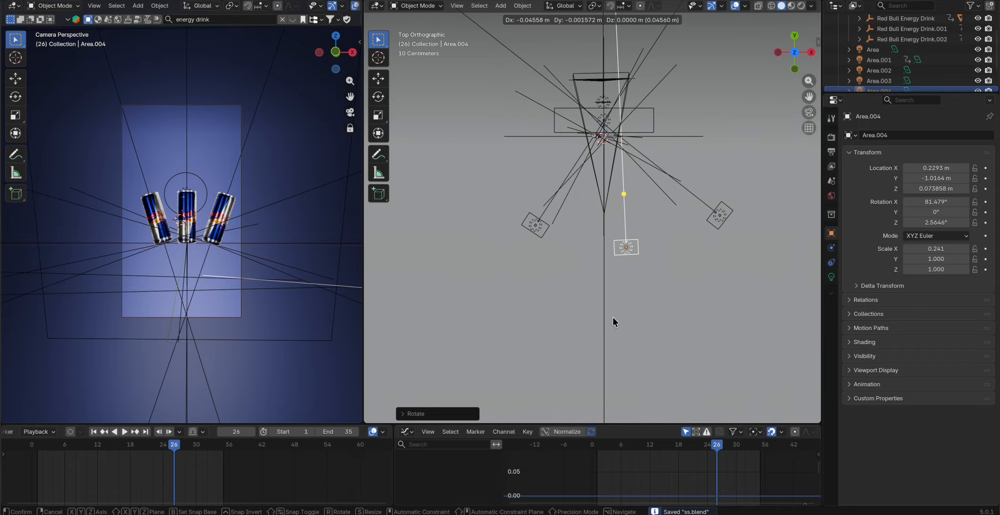
pyautogui.press('r')
pyautogui.click(530, 350)
# Step: Widen Area.004 to about 1.99 scale along X, enlarge it along Y, and save the file
pyautogui.press('s')
pyautogui.press('x')
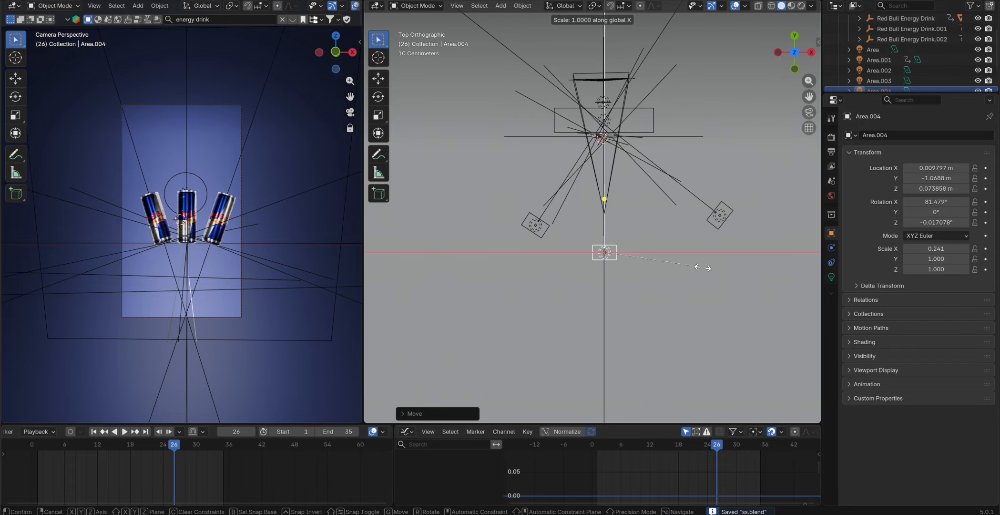
pyautogui.click(505, 295)
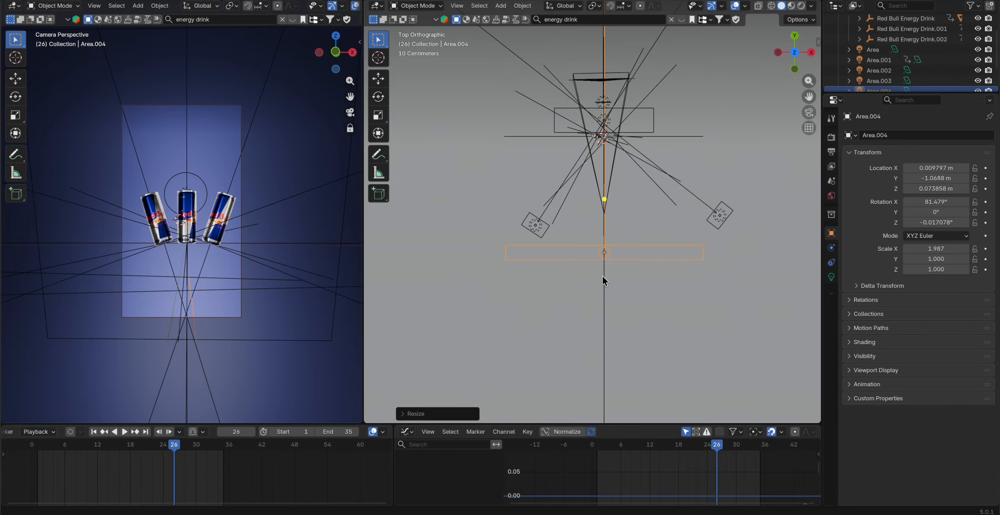
pyautogui.moveTo(603, 276); pyautogui.dragTo(628, 213, button='middle')
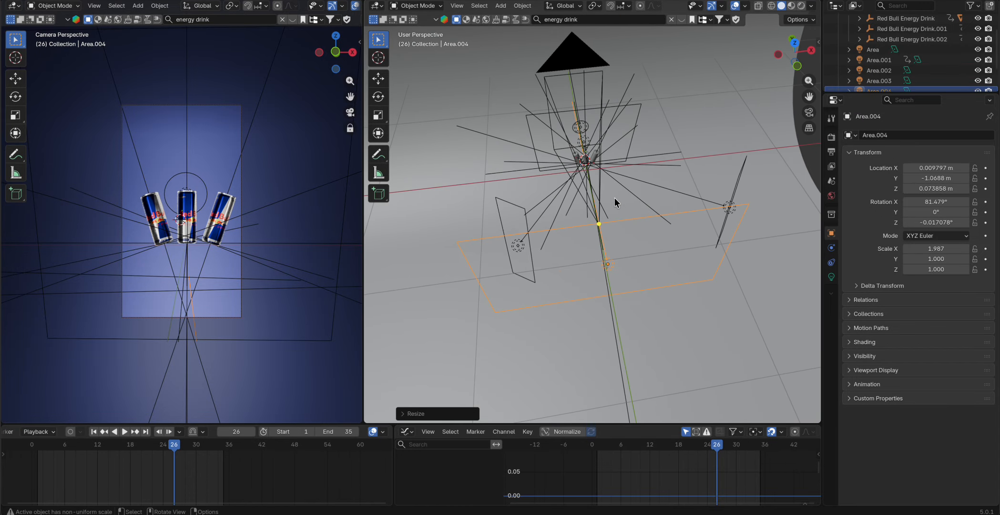
pyautogui.press('s')
pyautogui.press('y')
pyautogui.click(804, 234)
pyautogui.hotkey('ctrl', 's')
# Step: Adjust the front lights' power, setting Area.004 to 26.8 and Area.002 to 0.2, and change Area.003's power as well
pyautogui.click(832, 276)
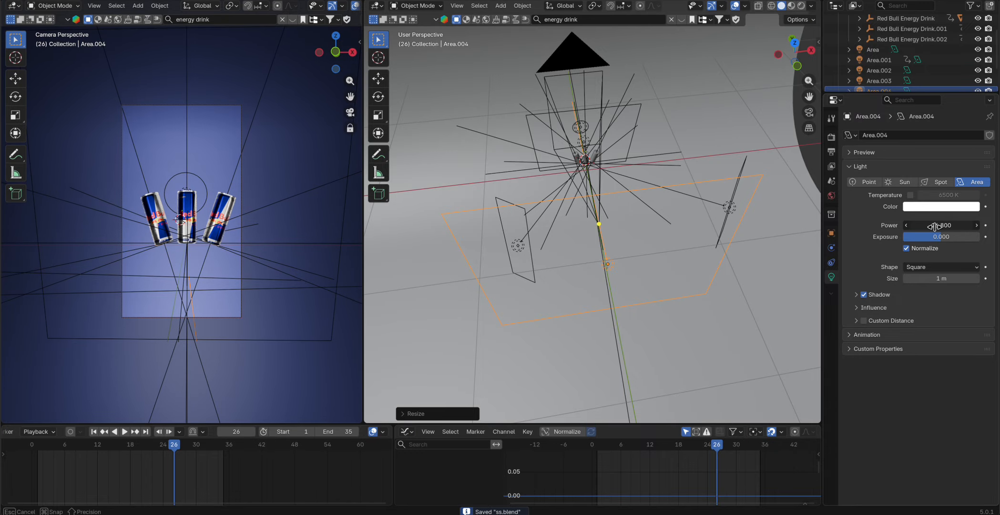
pyautogui.click(521, 245)
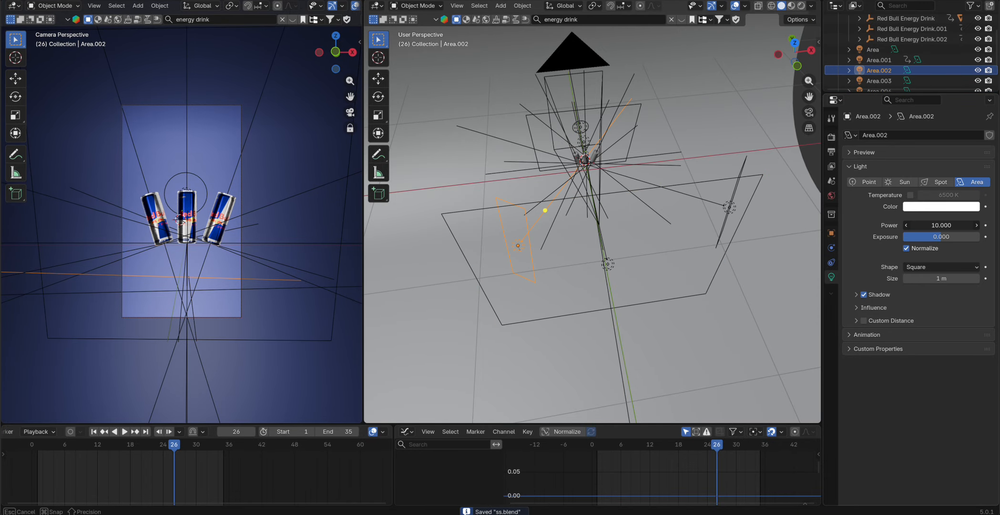
pyautogui.moveTo(663, 247); pyautogui.dragTo(667, 305, button='middle')
pyautogui.click(667, 304)
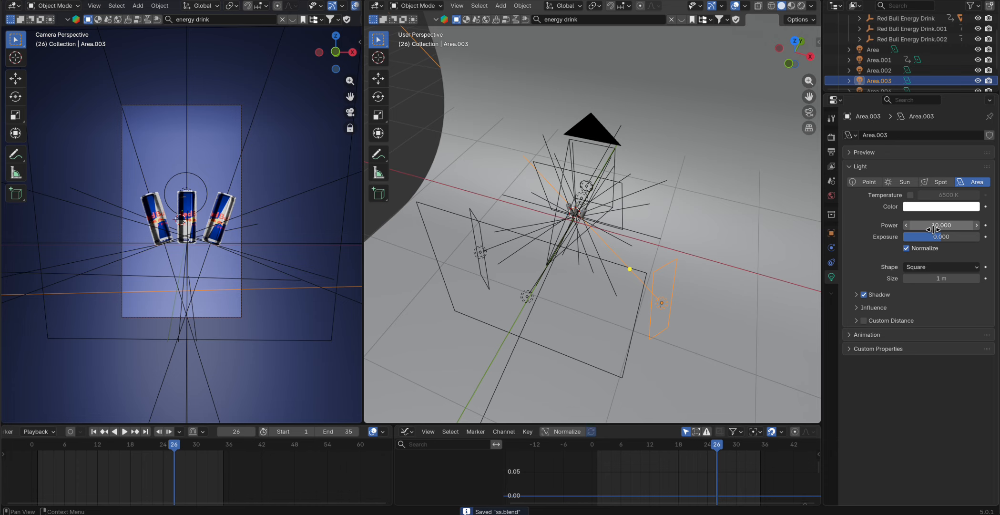
pyautogui.moveTo(933, 229); pyautogui.dragTo(967, 229)
# Step: Duplicate Area.004 and rotate the copy around X so that it faces down toward the cans
pyautogui.moveTo(556, 289); pyautogui.dragTo(615, 279, button='middle')
pyautogui.scroll(3, 615, 279)
pyautogui.hotkey('shift', 'd')
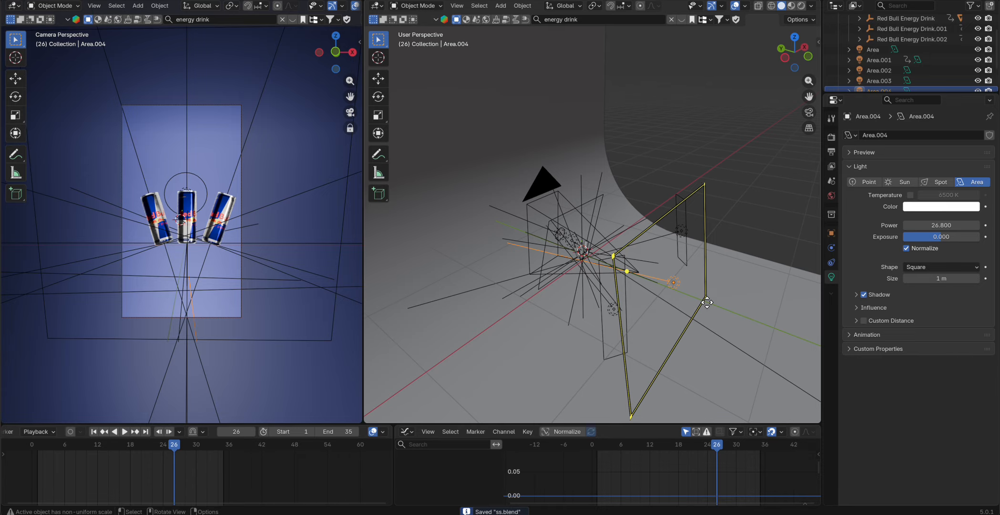
pyautogui.click(696, 332)
pyautogui.press('r')
pyautogui.press('x')
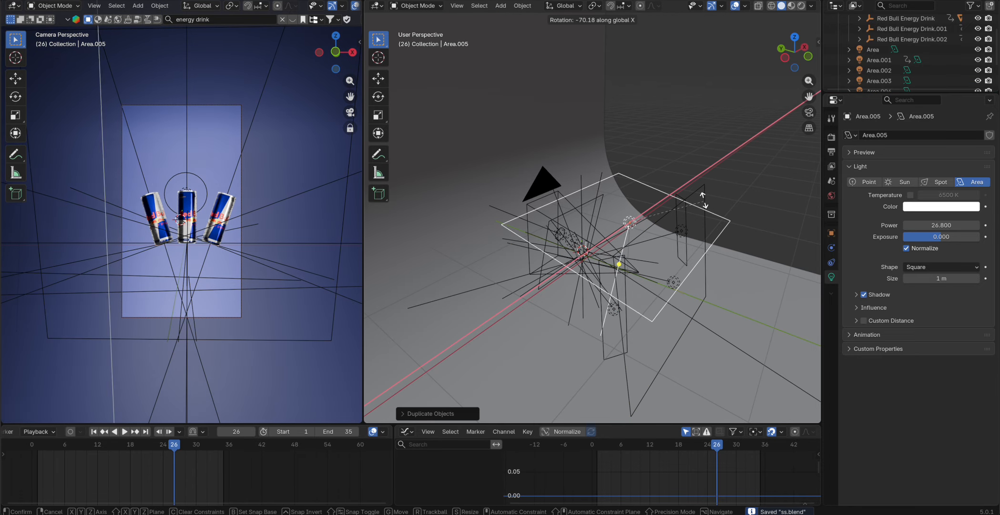
pyautogui.click(689, 147)
# Step: Move Area.005 high above the cans, deselect it, and check the cans up close in the camera view
pyautogui.moveTo(655, 267); pyautogui.dragTo(699, 257, button='middle')
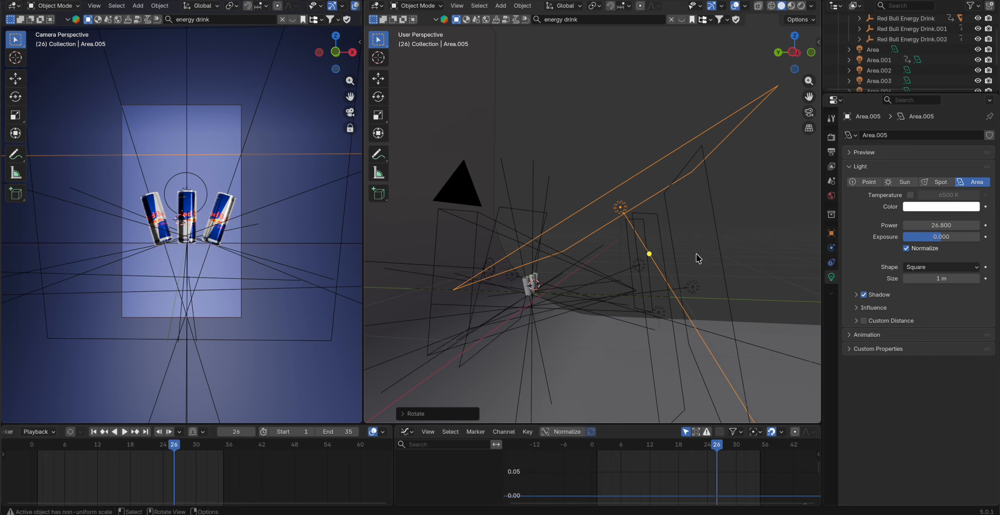
pyautogui.press('g')
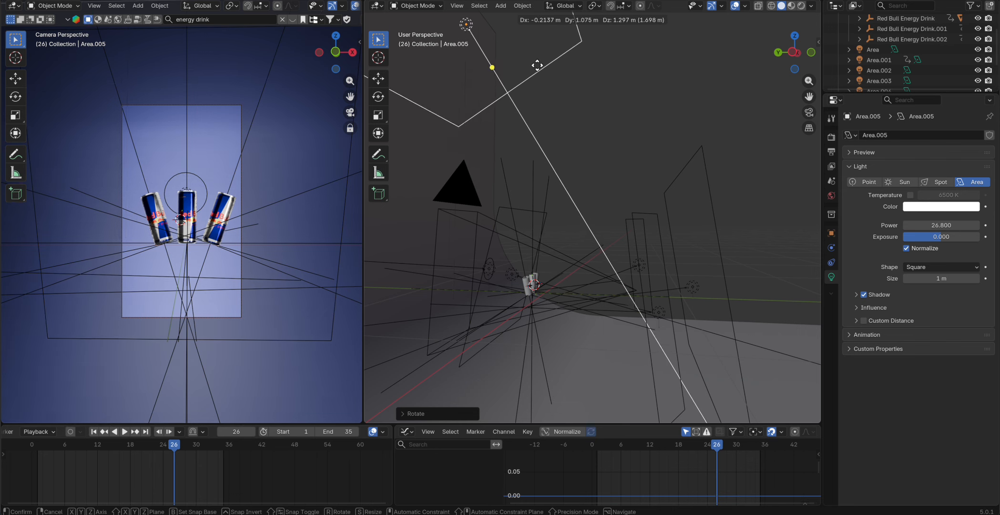
pyautogui.click(510, 33)
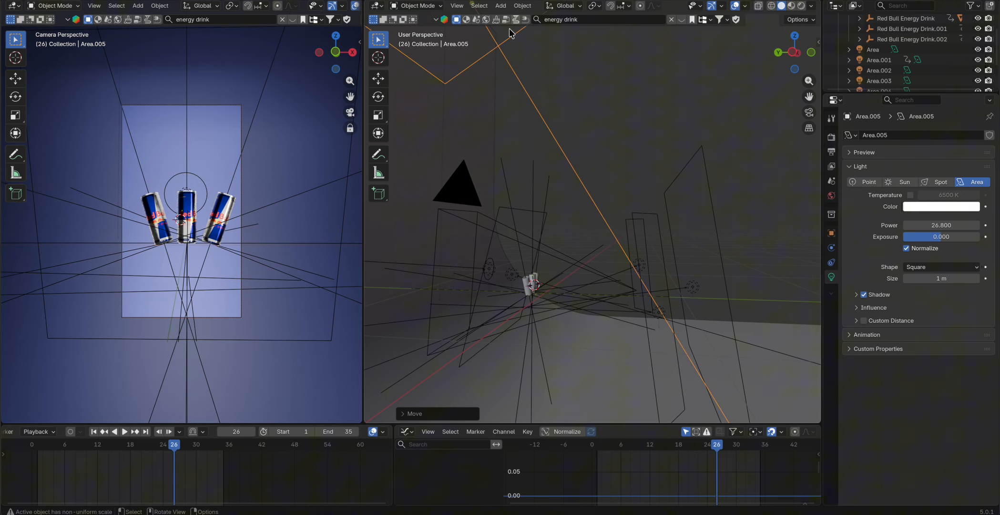
pyautogui.click(638, 135)
pyautogui.scroll(5, 225, 212)
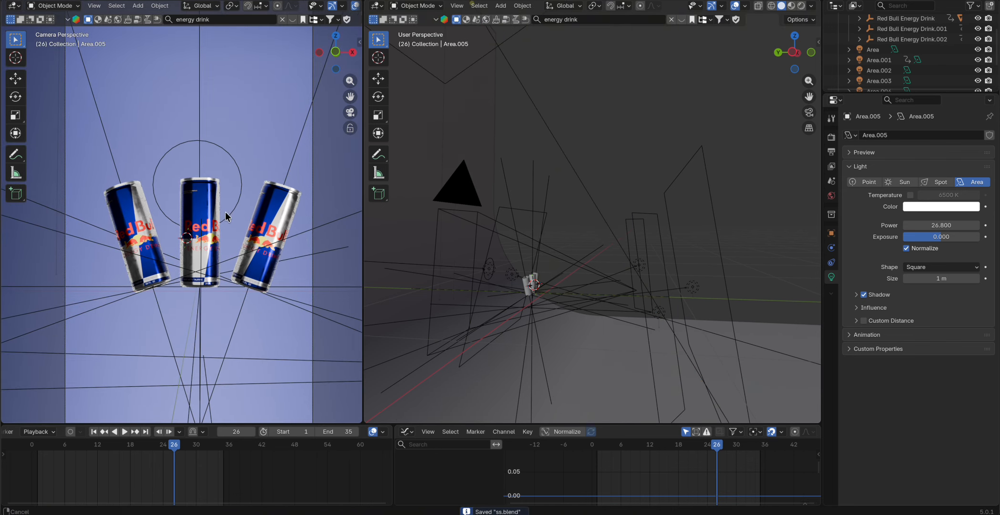
# Step: Select Area.002 and widen it along X into a broader panel
pyautogui.click(422, 179)
pyautogui.scroll(-3, 475, 218)
pyautogui.moveTo(475, 218); pyautogui.dragTo(527, 246, button='middle')
pyautogui.scroll(4, 560, 256)
pyautogui.click(586, 256)
pyautogui.press('s')
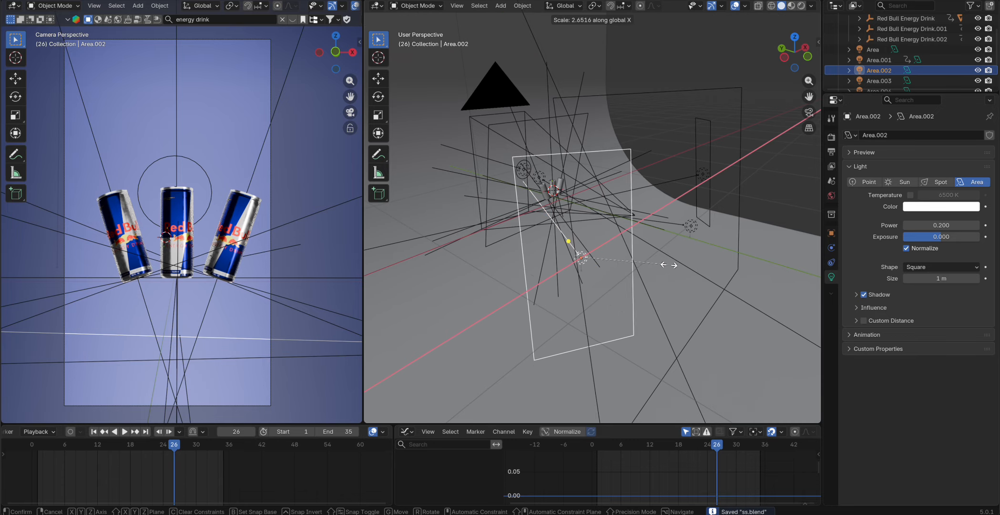
pyautogui.click(715, 270)
# Step: Rotate Area.002 around Z and set its power to 9
pyautogui.press('r')
pyautogui.press('z')
pyautogui.click(697, 304)
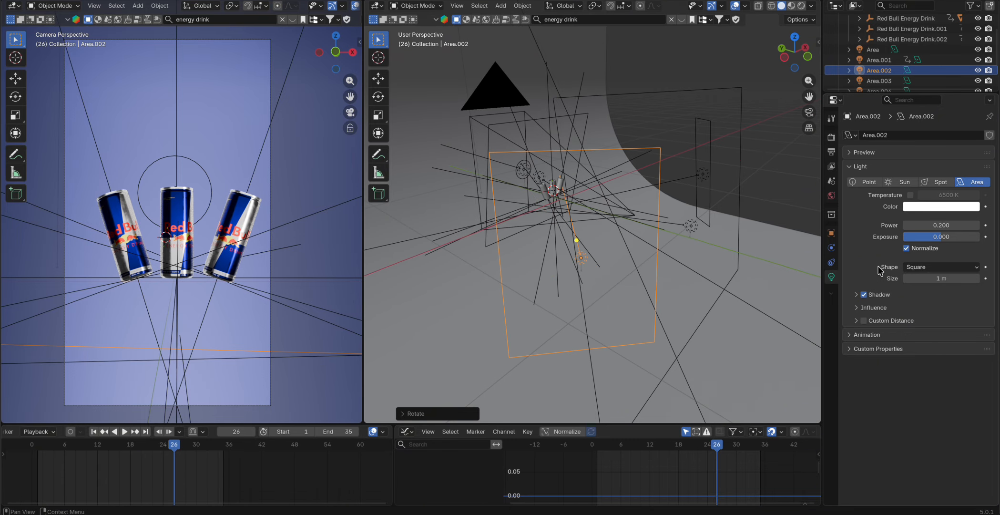
pyautogui.moveTo(941, 225); pyautogui.dragTo(963, 225)
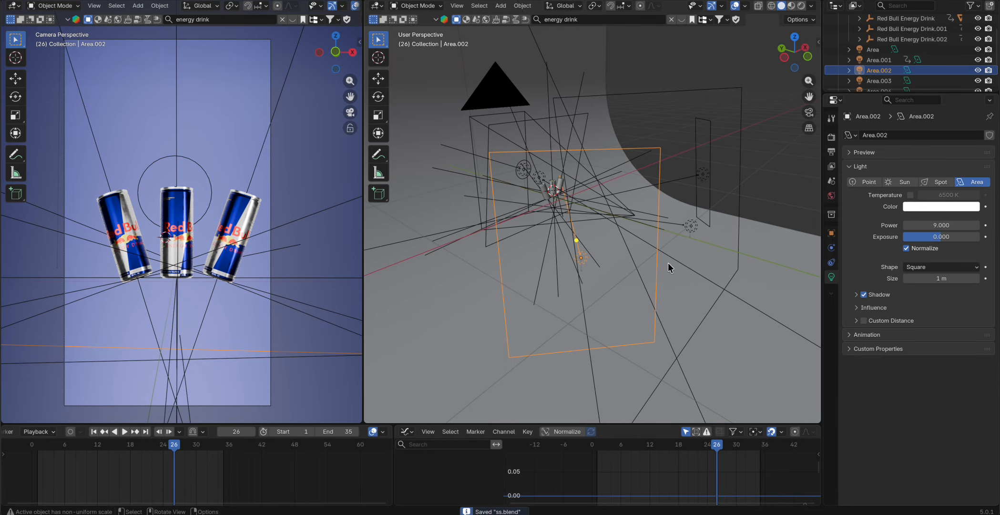
# Step: Add a point light and move it just behind the cans
pyautogui.moveTo(667, 262); pyautogui.dragTo(684, 287, button='middle')
pyautogui.scroll(8, 526, 229)
pyautogui.keyDown('shift'); pyautogui.moveTo(499, 164); pyautogui.dragTo(686, 321, button='middle'); pyautogui.keyUp('shift')
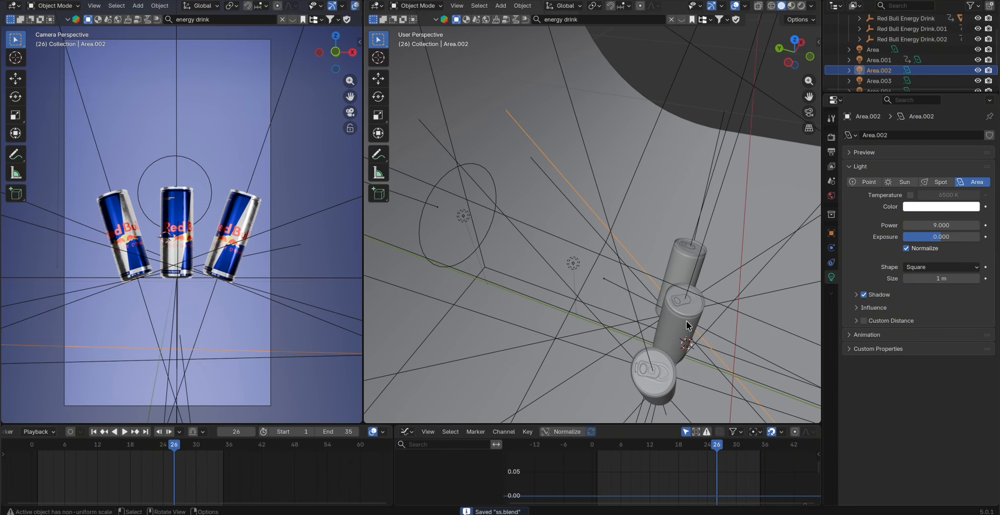
pyautogui.hotkey('shift', 'a')
pyautogui.moveTo(689, 332)
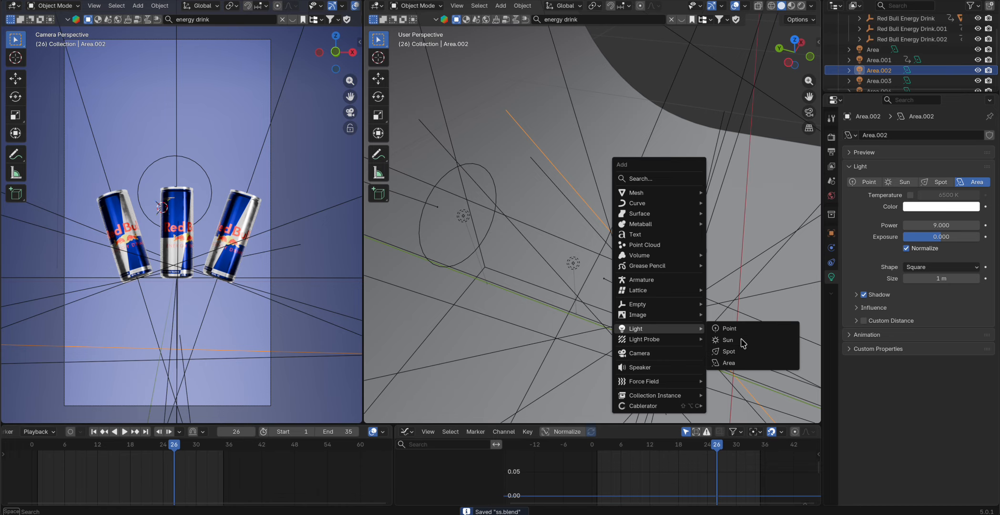
pyautogui.click(727, 328)
pyautogui.press('g')
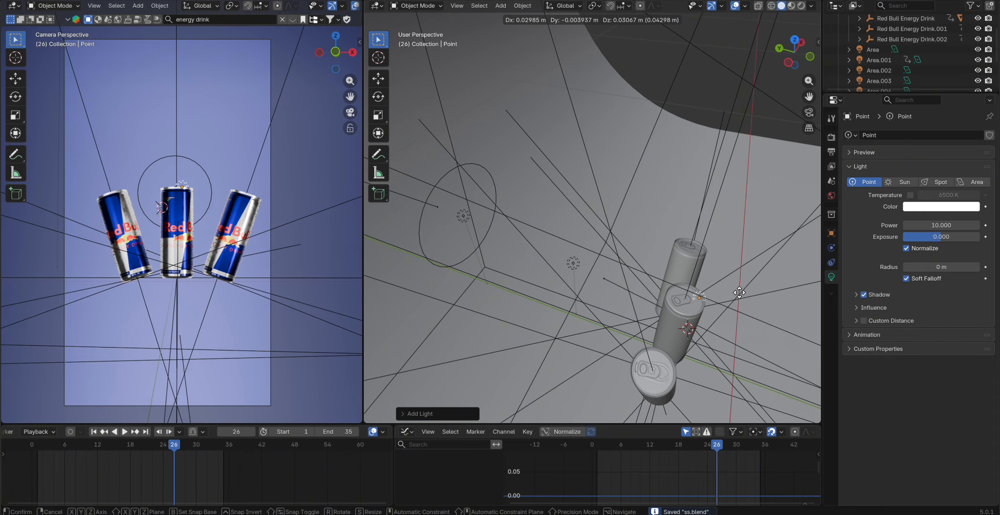
pyautogui.moveTo(728, 289); pyautogui.dragTo(660, 305, button='middle')
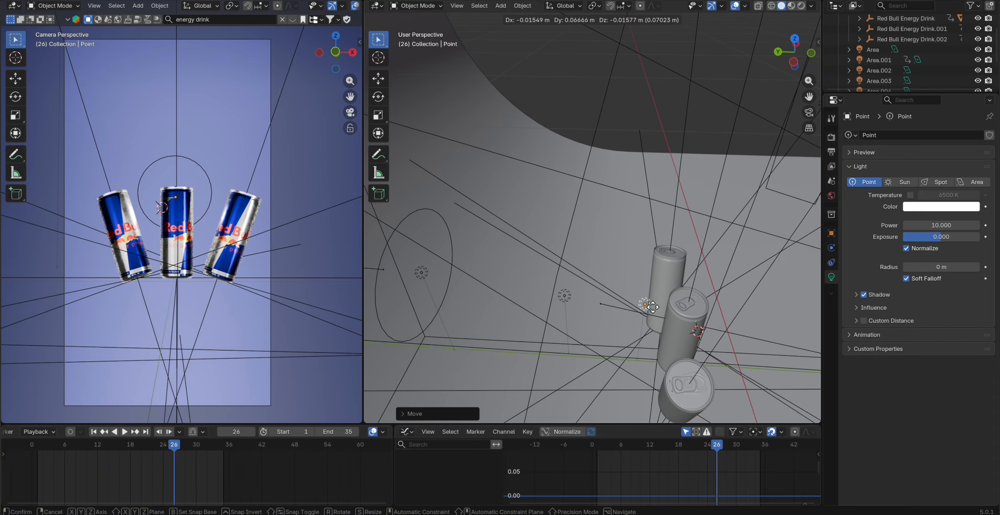
pyautogui.click(652, 307)
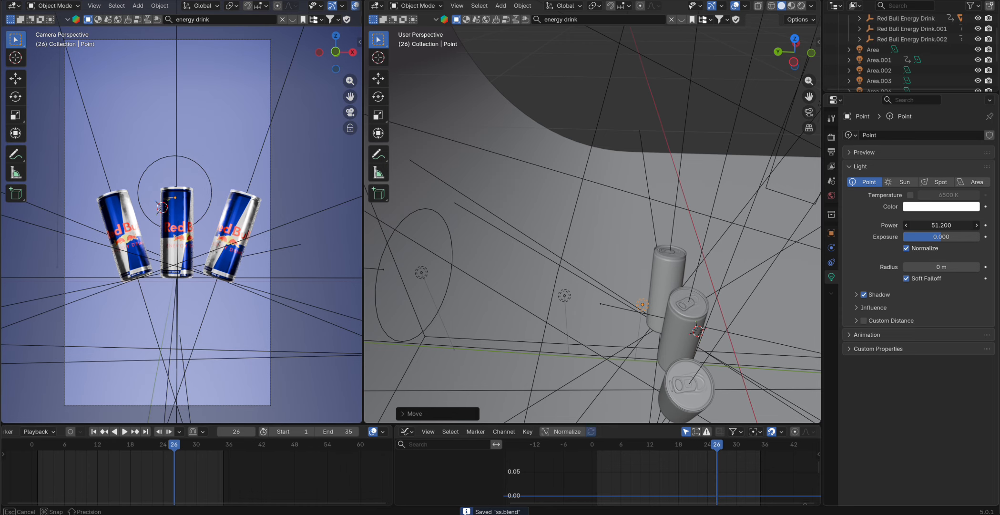
# Step: Set the point light's power to 56.2 and enlarge its radius to about 0.158 m
pyautogui.moveTo(941, 225); pyautogui.dragTo(941, 225)
pyautogui.moveTo(644, 300); pyautogui.dragTo(763, 298)
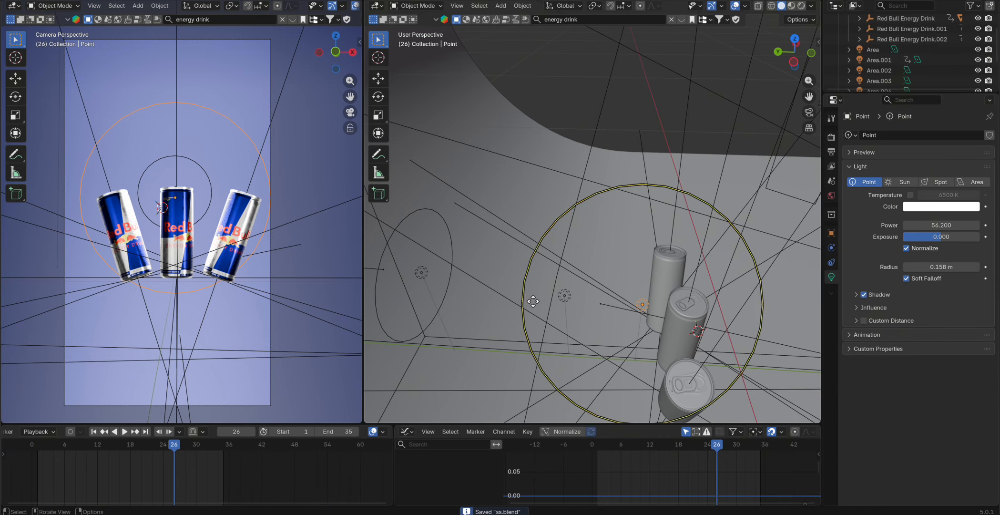
# Step: Change the backdrop plane's material base color to a saturated blue, #3E25FF, with Value 1.000
pyautogui.scroll(-10, 578, 275)
pyautogui.scroll(-3, 518, 274)
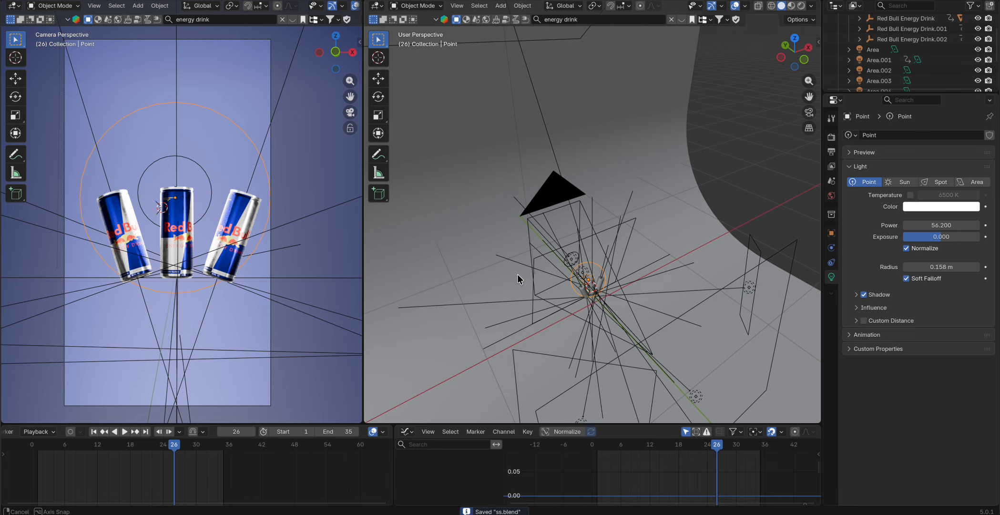
pyautogui.moveTo(527, 277); pyautogui.dragTo(464, 224, button='middle')
pyautogui.click(449, 220)
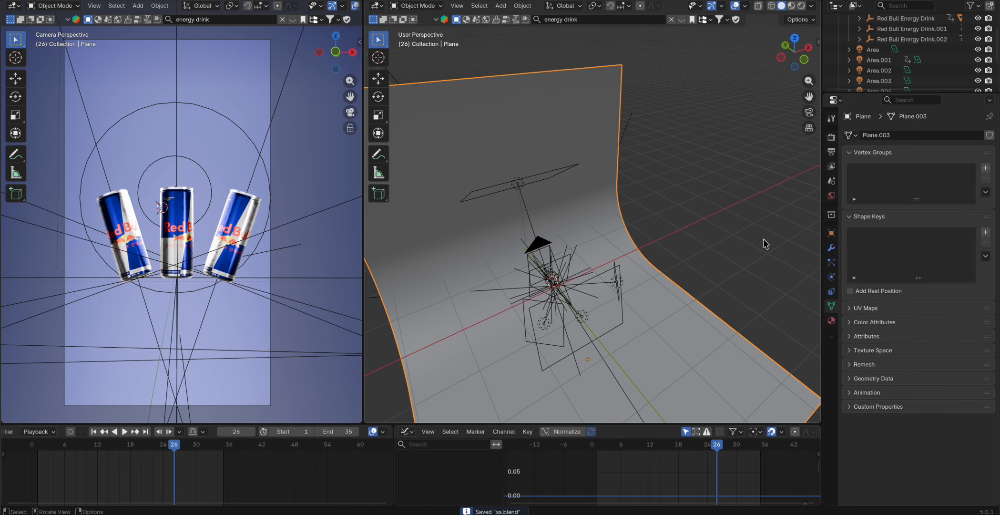
pyautogui.click(830, 322)
pyautogui.click(946, 245)
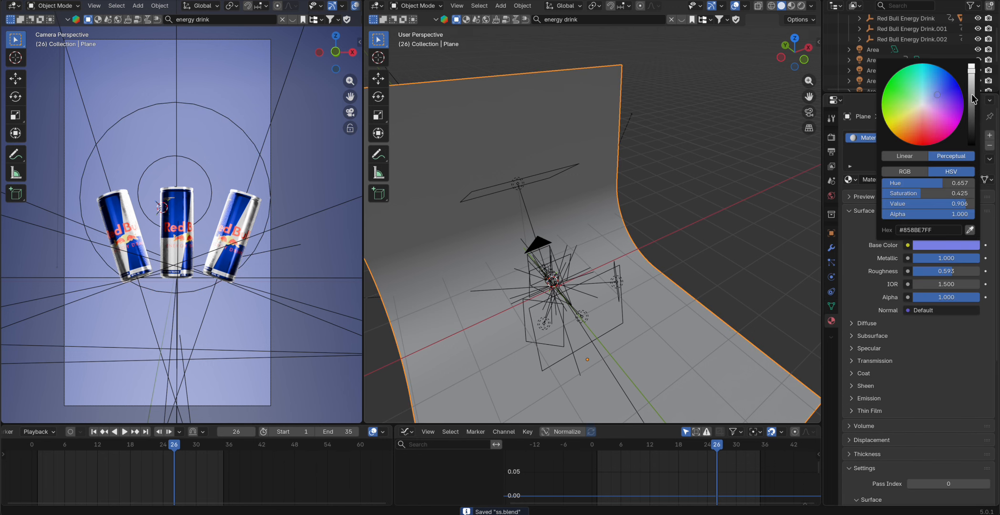
pyautogui.moveTo(971, 94); pyautogui.dragTo(971, 64)
pyautogui.moveTo(937, 98); pyautogui.dragTo(955, 90)
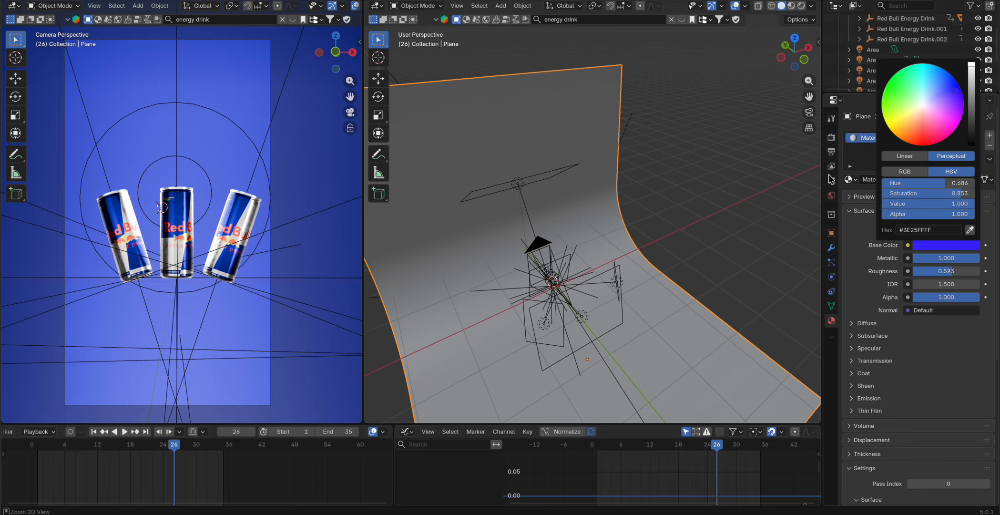
# Step: Delete the curved backdrop and add a new mesh plane in its place
pyautogui.moveTo(566, 112); pyautogui.dragTo(560, 136, button='middle')
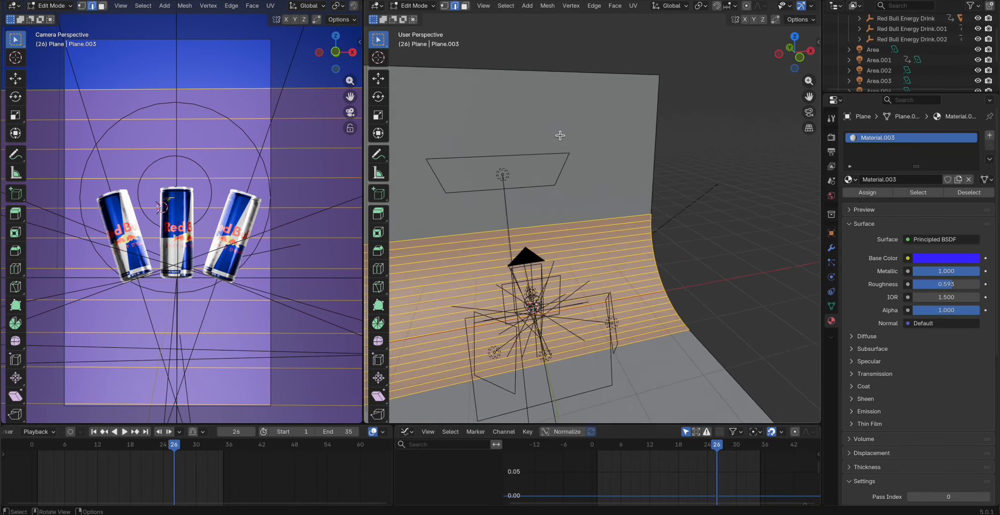
pyautogui.press('x')
pyautogui.click(595, 159)
pyautogui.hotkey('shift', 'a')
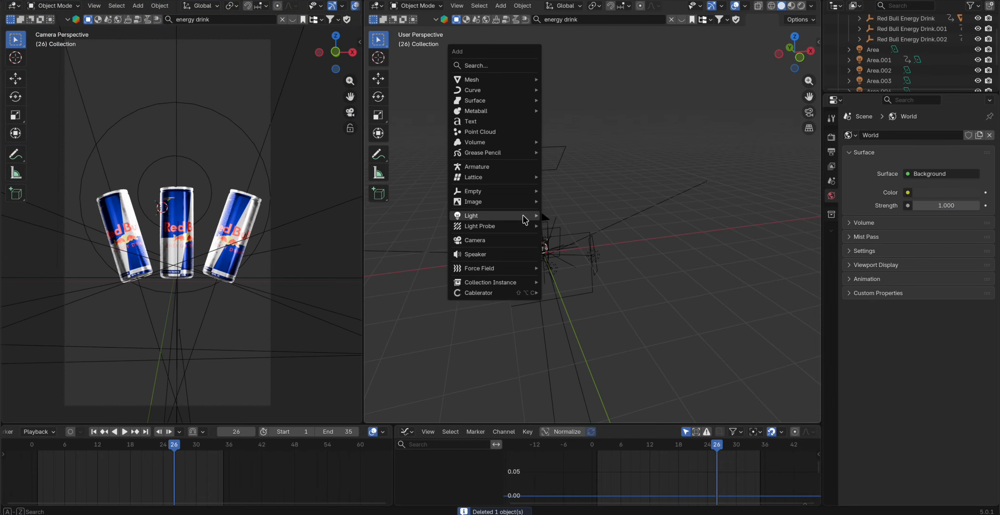
pyautogui.moveTo(503, 79)
pyautogui.click(589, 76)
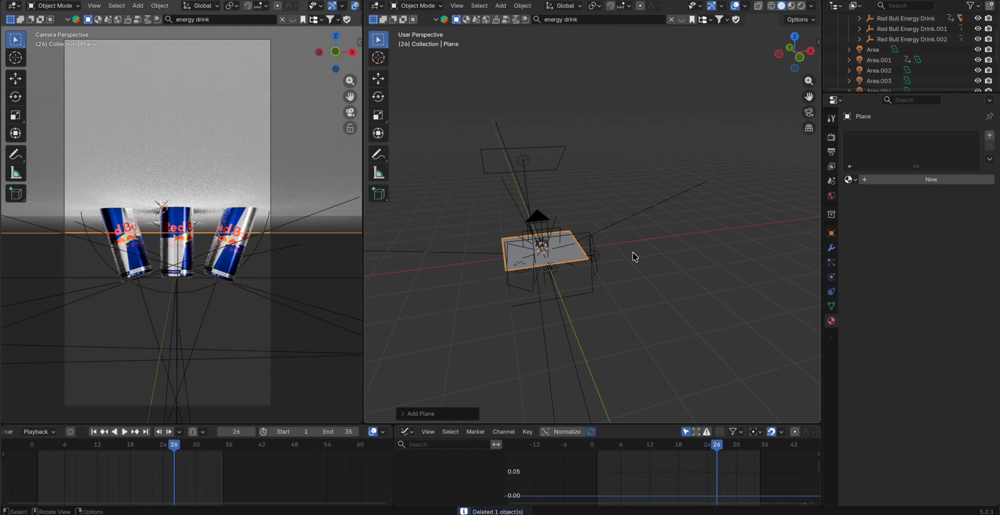
# Step: Stand the new plane upright by rotating it 90 degrees around the X axis
pyautogui.press('r')
pyautogui.press('x')
pyautogui.press('9')
pyautogui.press('0')
pyautogui.press('Return')
# Step: Move the upright plane along the Y axis until it sits behind the cans, and save the file
pyautogui.moveTo(519, 246); pyautogui.dragTo(544, 248, button='middle')
pyautogui.press('g')
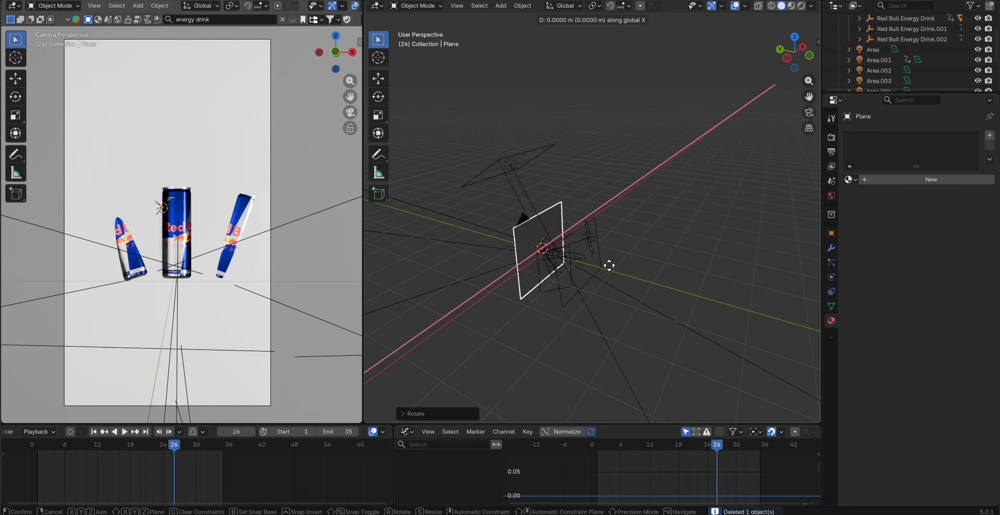
pyautogui.press('y')
pyautogui.click(569, 248)
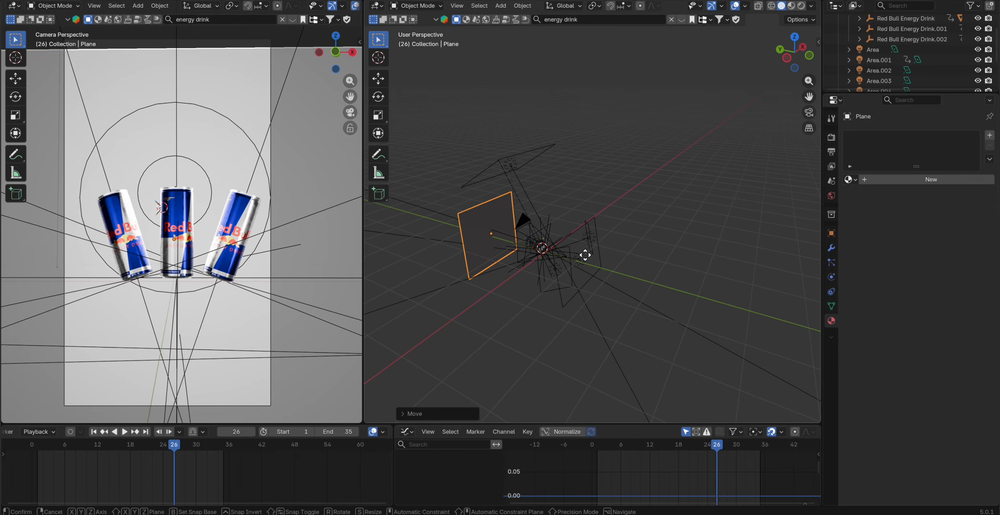
pyautogui.press('g')
pyautogui.press('x')
pyautogui.press('y')
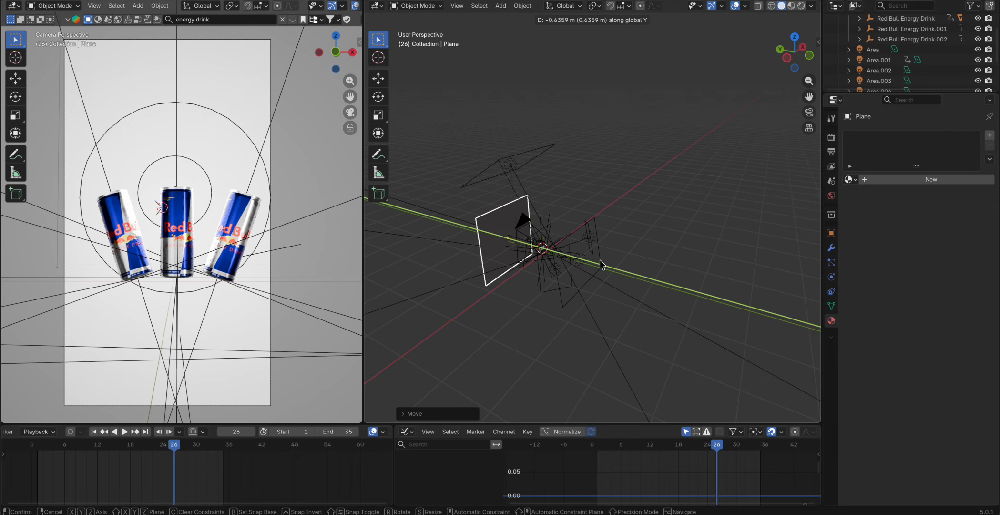
pyautogui.click(600, 261)
pyautogui.hotkey('ctrl', 's')
# Step: Split the backdrop plane diagonally by connecting its lower-left and upper-right corner vertices
pyautogui.moveTo(530, 277); pyautogui.dragTo(553, 203, button='middle')
pyautogui.scroll(2, 491, 223)
pyautogui.press('Tab')
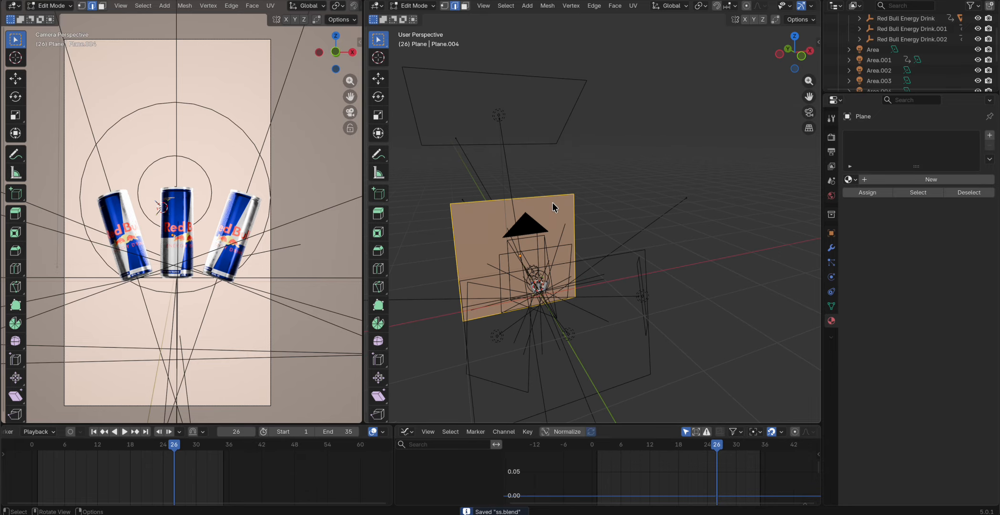
pyautogui.scroll(2, 553, 204)
pyautogui.press('1')
pyautogui.click(420, 372)
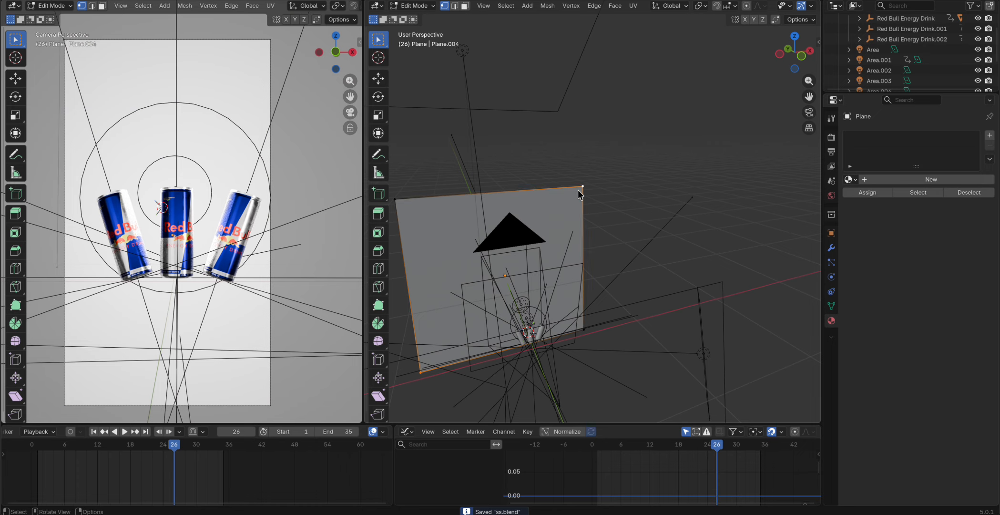
pyautogui.press('Tab')
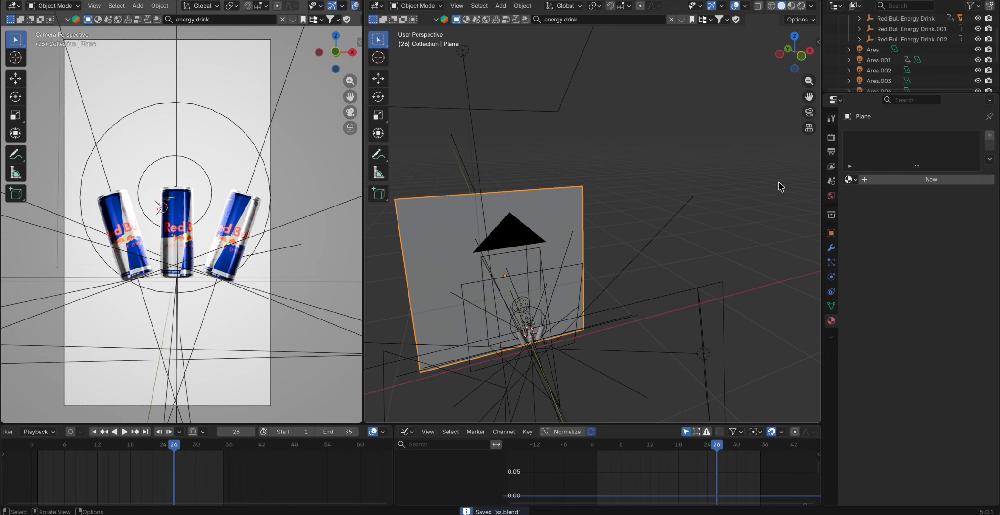
# Step: Give the backdrop plane a new material with a dark blue base color, #0C006B
pyautogui.click(911, 180)
pyautogui.click(933, 246)
pyautogui.moveTo(929, 104); pyautogui.dragTo(971, 109)
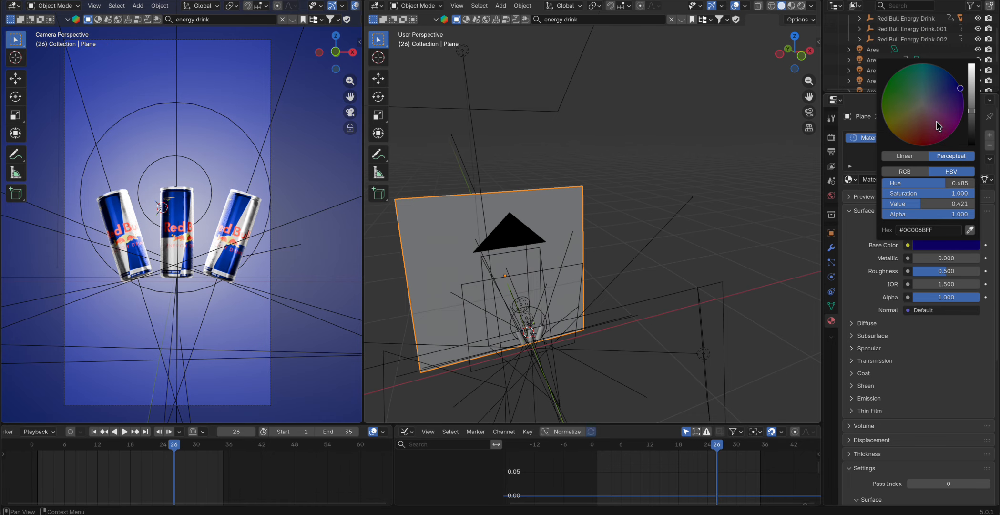
# Step: Assign a second new material to the plane's lower triangular face and make its base color yellow, #DFE700
pyautogui.press('Tab')
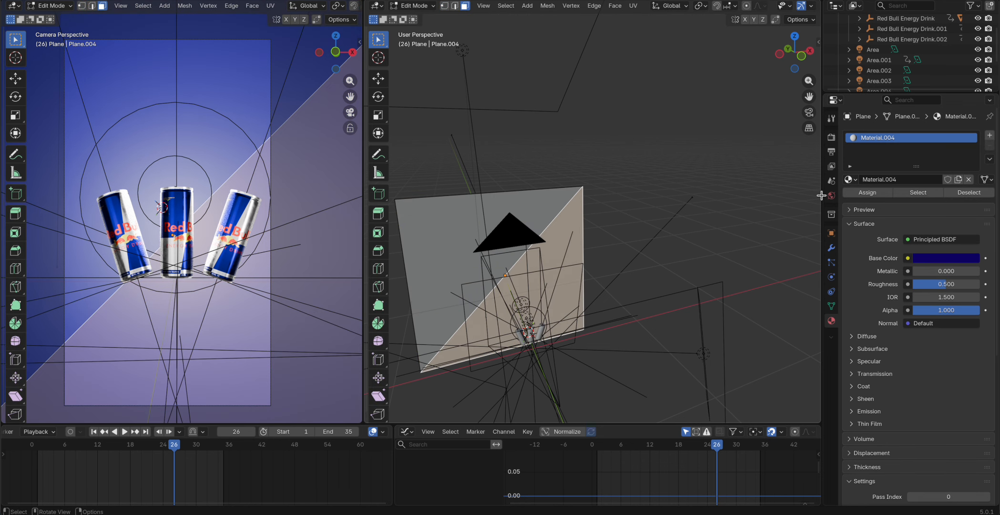
pyautogui.click(992, 135)
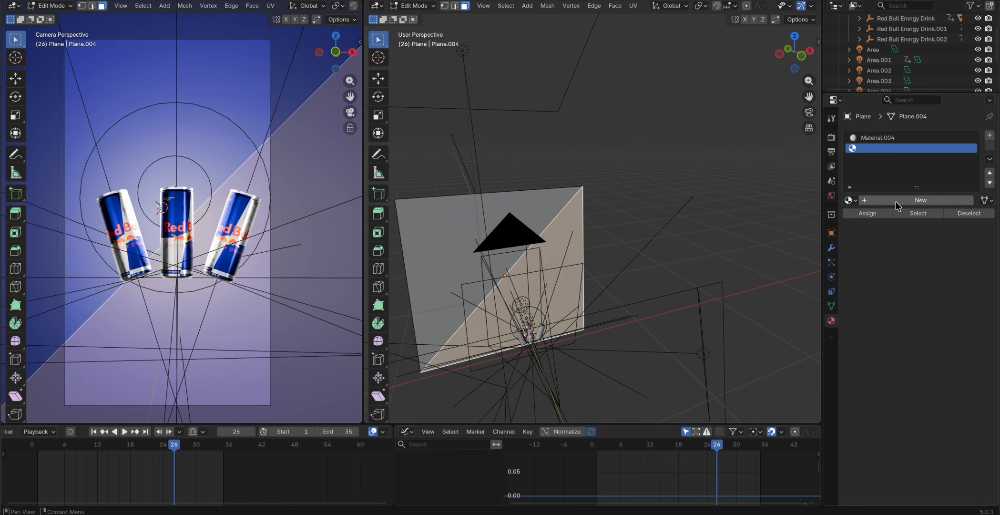
pyautogui.click(898, 201)
pyautogui.click(877, 215)
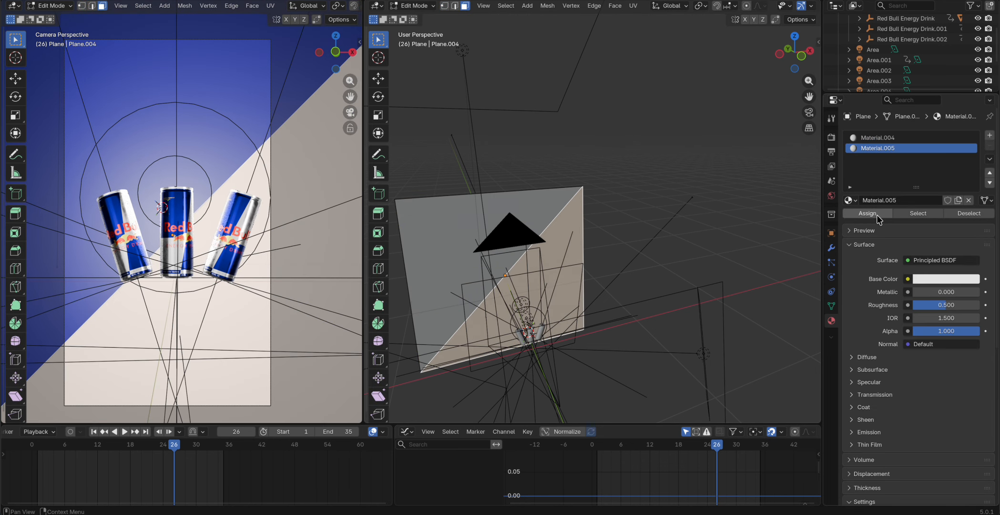
pyautogui.click(941, 281)
pyautogui.click(941, 280)
pyautogui.moveTo(917, 149); pyautogui.dragTo(886, 153)
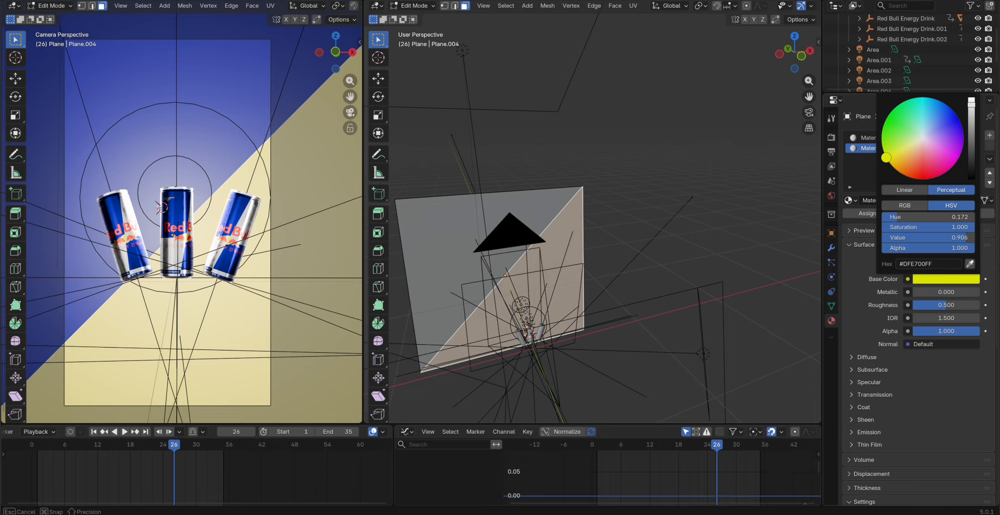
pyautogui.press('Tab')
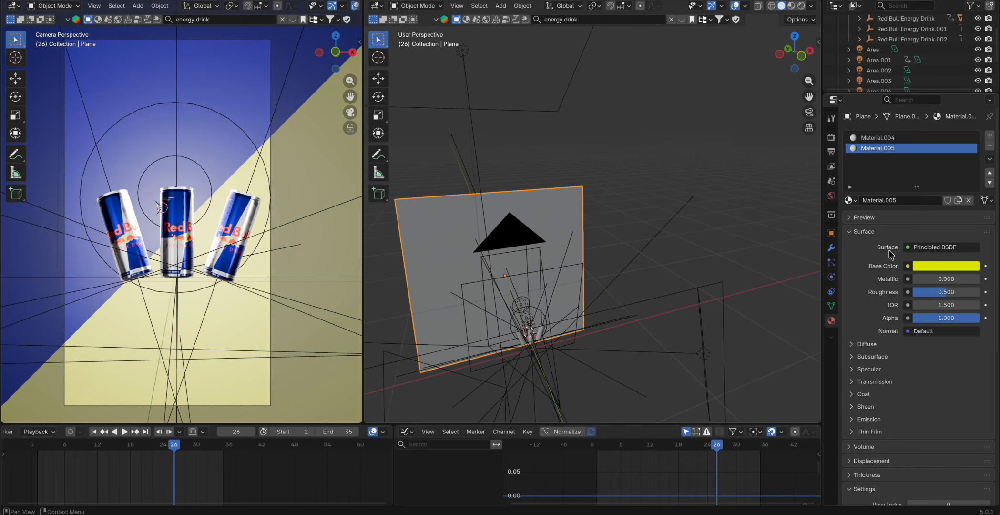
# Step: Set the yellow material's Metallic to 1.000 and its Roughness to 0.5
pyautogui.moveTo(948, 279); pyautogui.dragTo(940, 297)
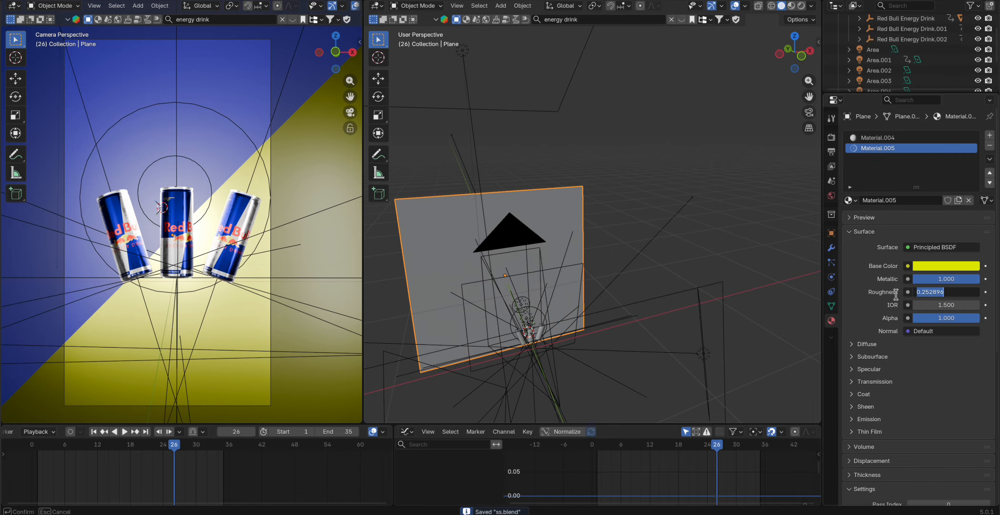
pyautogui.write('0.3')
pyautogui.press('Return')
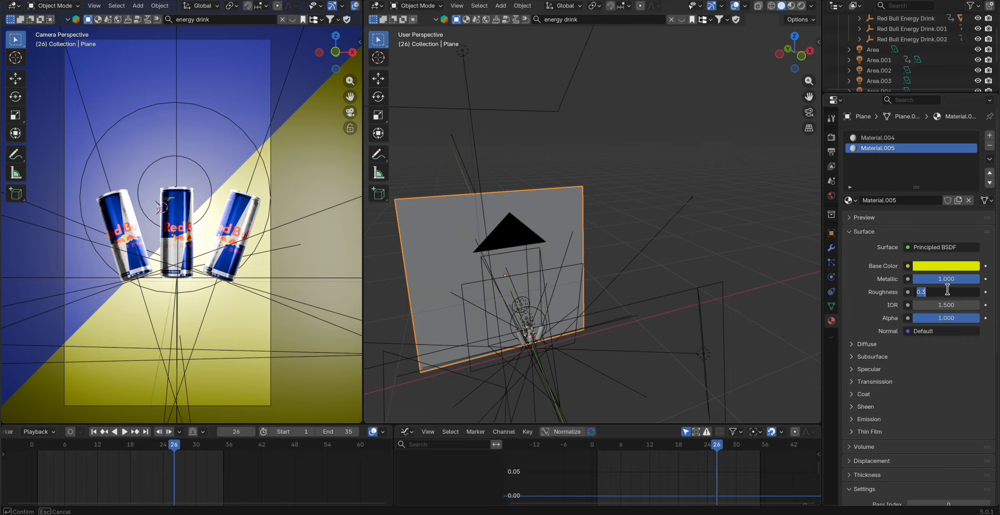
pyautogui.write('0.5')
pyautogui.press('Return')
# Step: Set the blue material's Metallic to 1.000 with Roughness 0.5, and deselect the plane
pyautogui.click(881, 137)
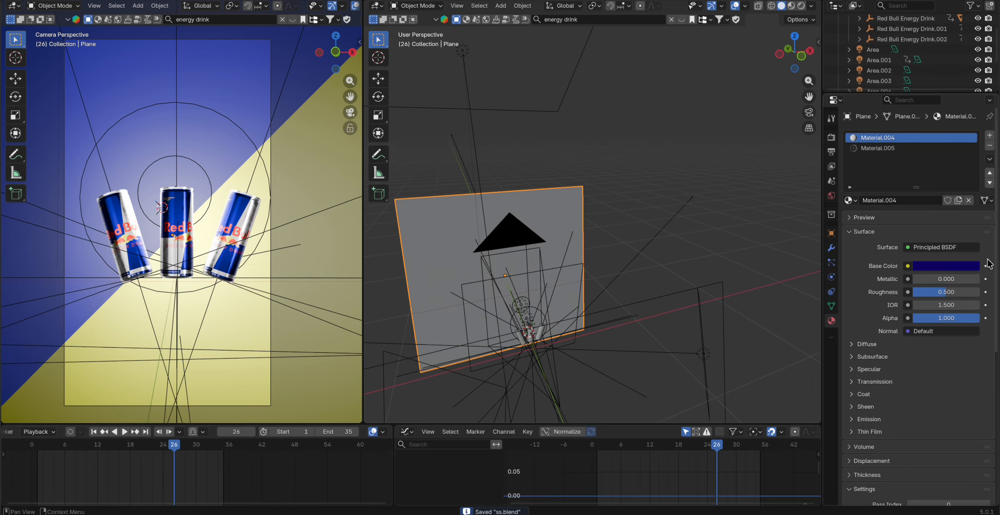
pyautogui.moveTo(915, 279); pyautogui.dragTo(964, 292)
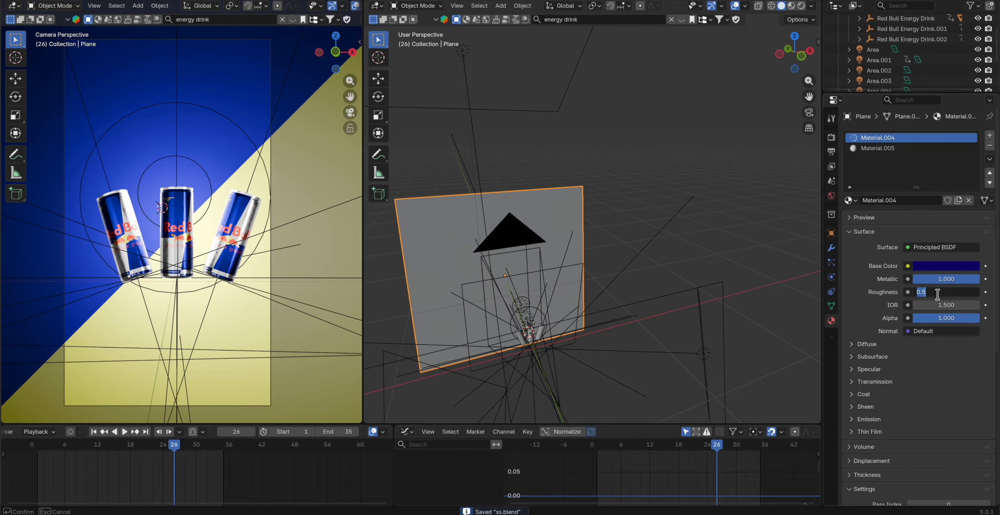
pyautogui.click(938, 292)
pyautogui.write('.5')
pyautogui.press('Return')
pyautogui.click(611, 123)
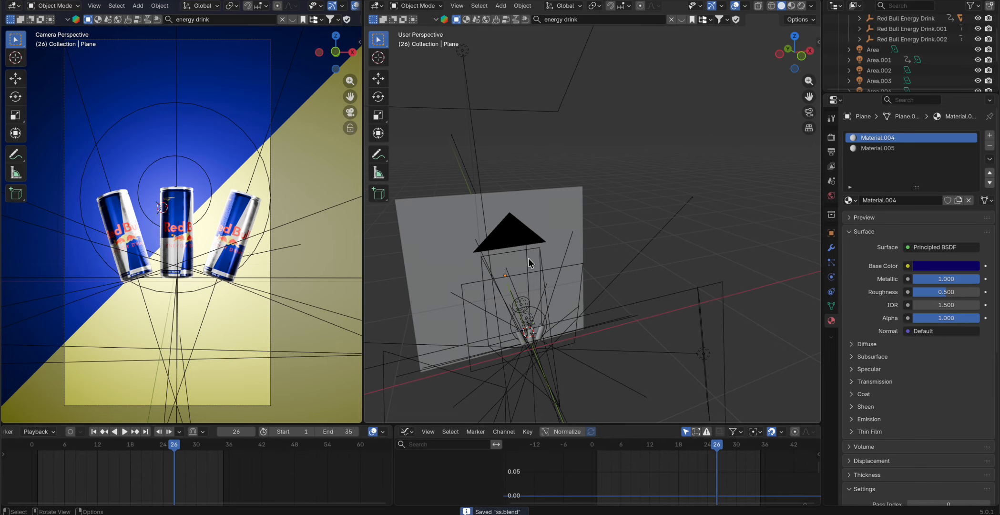
# Step: Search the online HDRIs for "studio" and download the first result, the striped studio light, at 2048 resolution
pyautogui.moveTo(577, 254); pyautogui.dragTo(600, 252, button='middle')
pyautogui.moveTo(634, 203); pyautogui.dragTo(602, 205, button='middle')
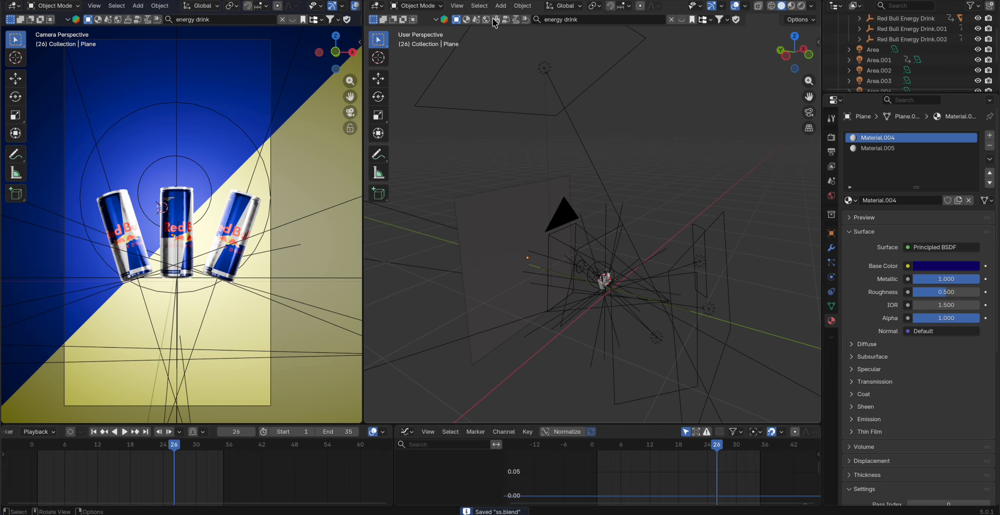
pyautogui.hotkey('ctrl', 'a')
pyautogui.press('BackSpace')
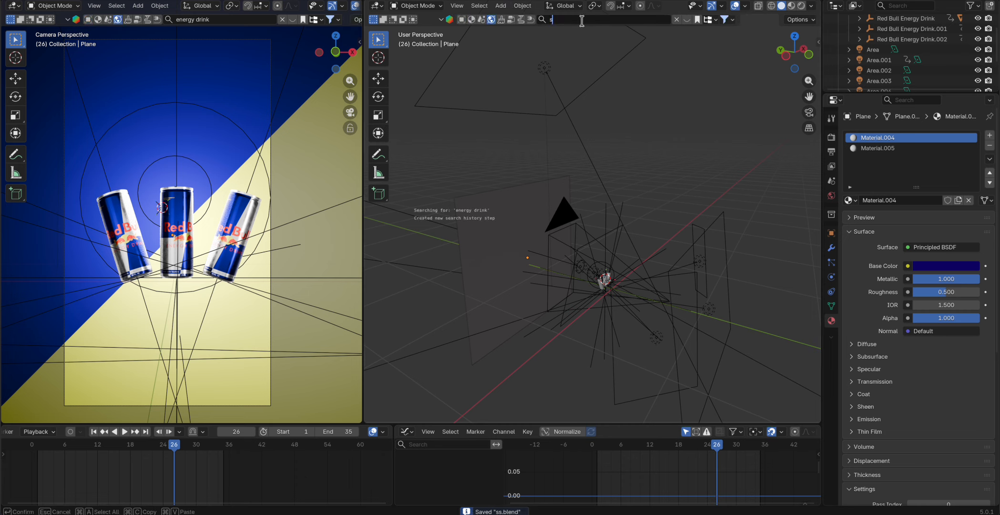
pyautogui.write('studio')
pyautogui.press('Return')
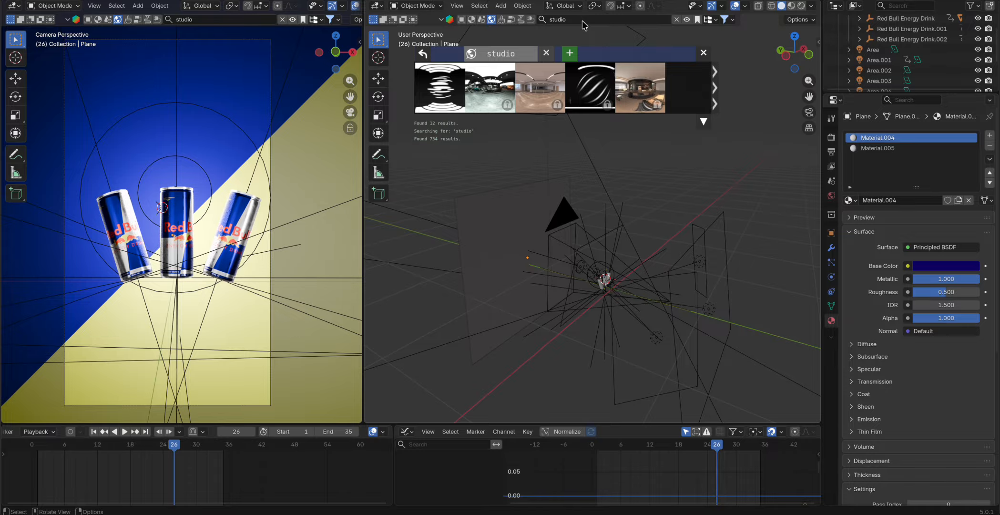
pyautogui.click(435, 87)
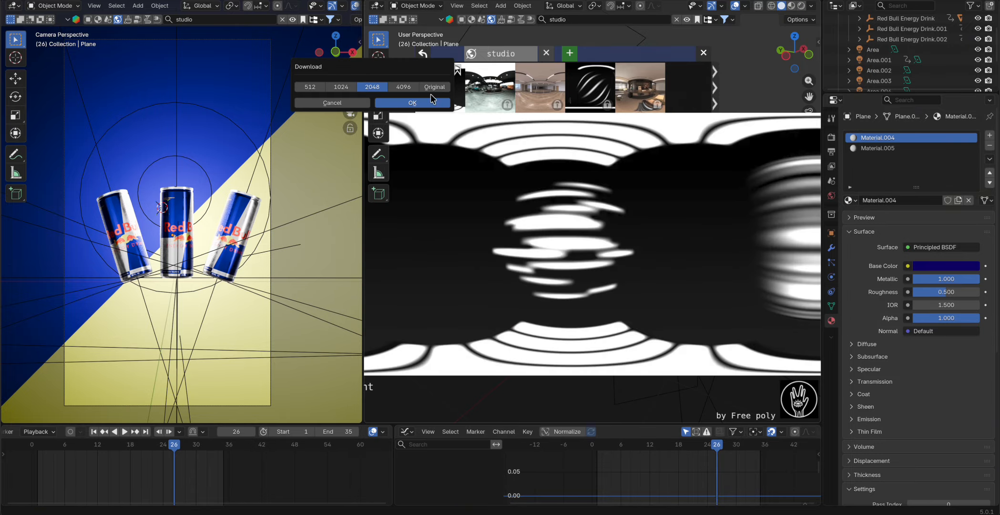
pyautogui.click(424, 103)
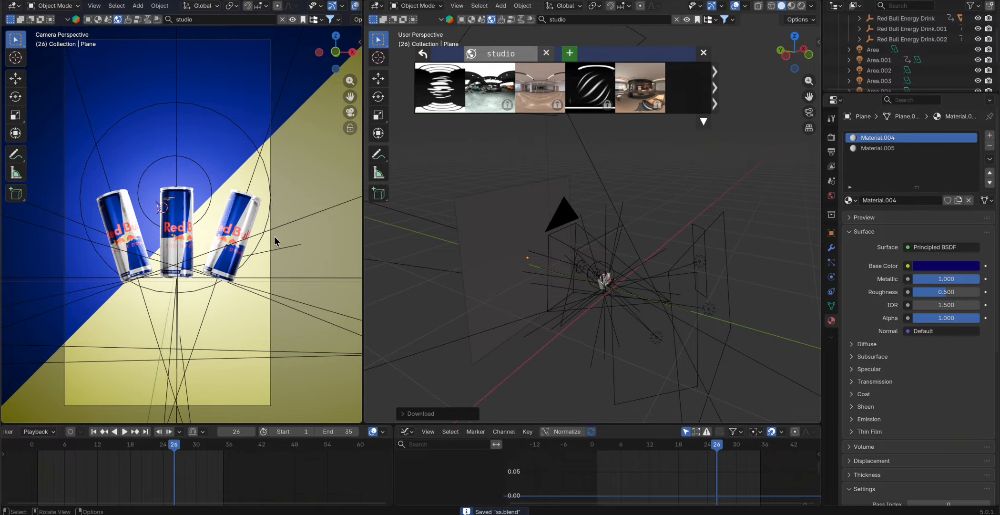
# Step: Set the strength of the Studio Light world background to 0.400 and save the file
pyautogui.click(831, 240)
pyautogui.click(833, 194)
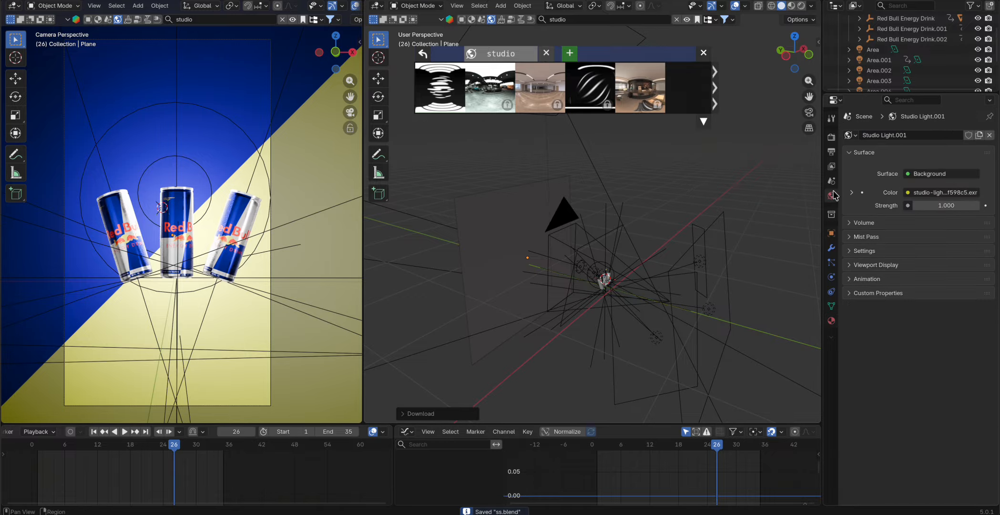
pyautogui.moveTo(907, 206); pyautogui.dragTo(878, 206)
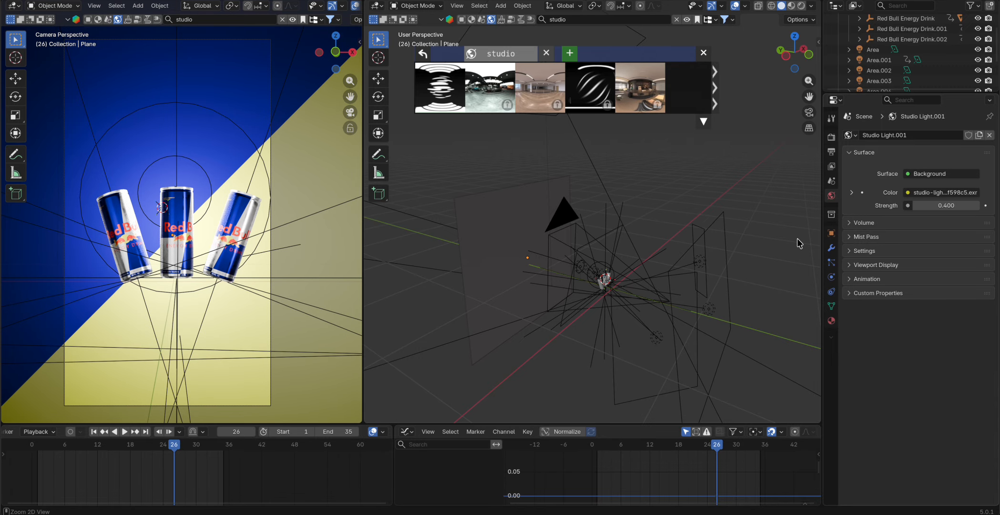
pyautogui.hotkey('ctrl', 's')
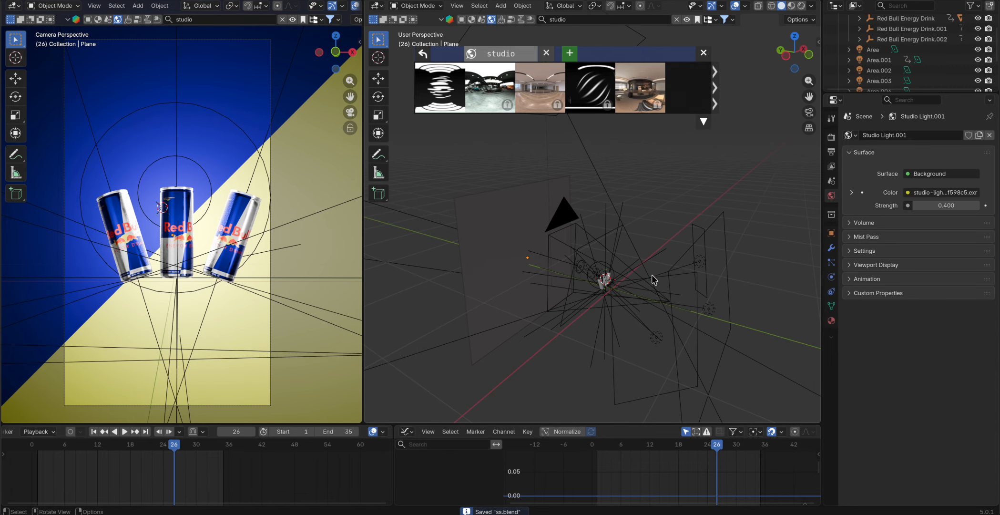
# Step: Enable depth of field on the camera, pick the middle can as its focus object, and save the file
pyautogui.moveTo(654, 279); pyautogui.dragTo(599, 274, button='middle')
pyautogui.scroll(5, 606, 278)
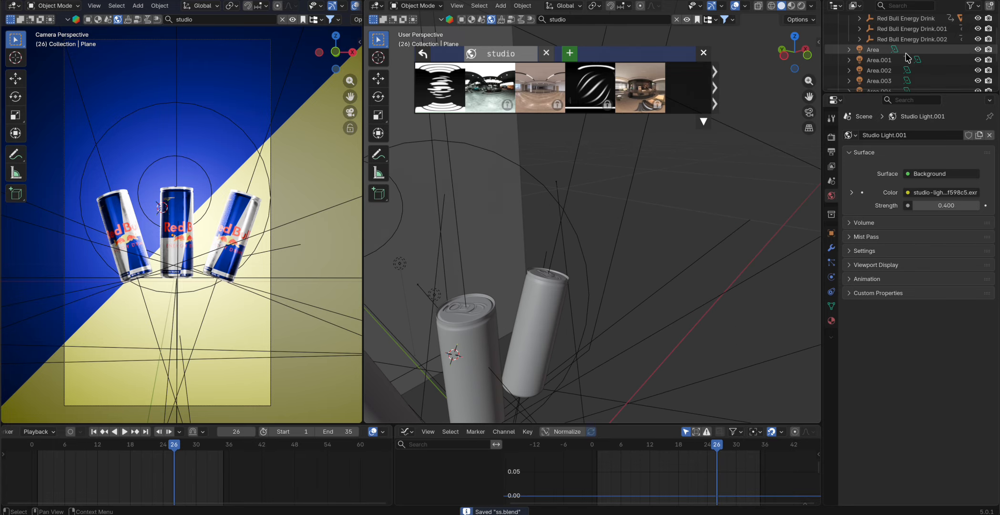
pyautogui.scroll(-5, 896, 62)
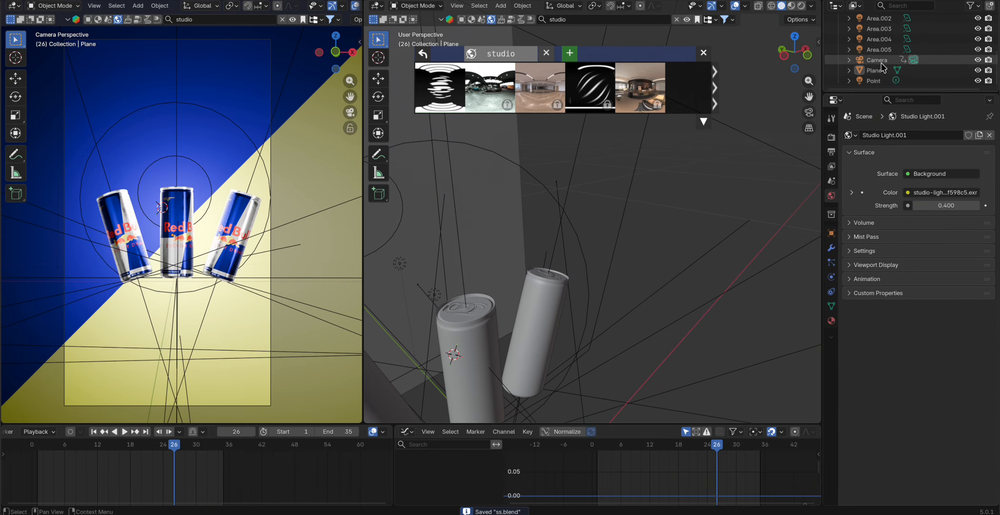
pyautogui.click(877, 60)
pyautogui.click(832, 276)
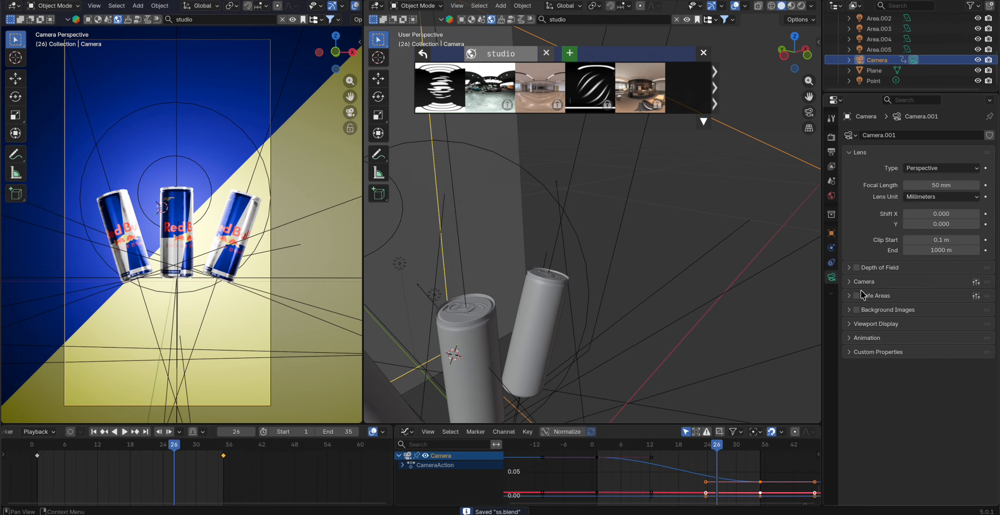
pyautogui.click(857, 267)
pyautogui.click(849, 267)
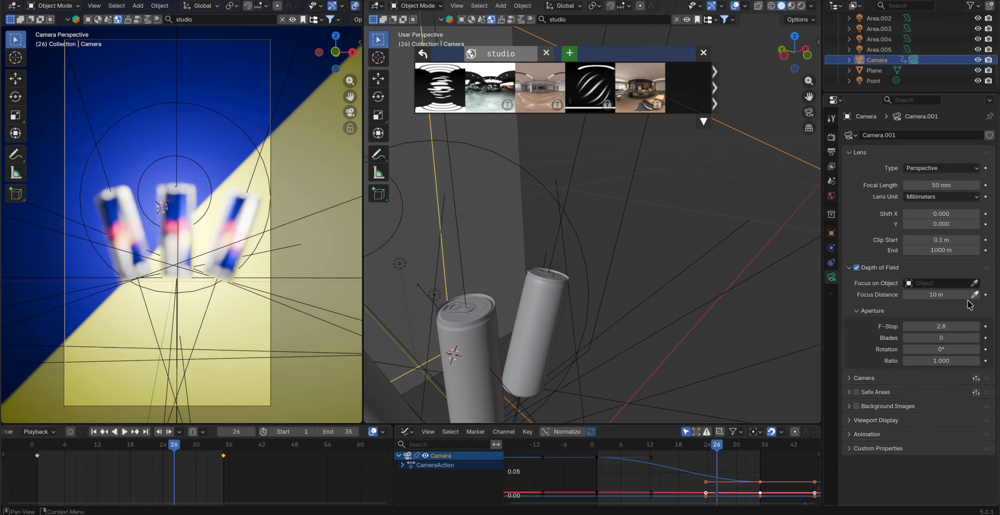
pyautogui.click(486, 333)
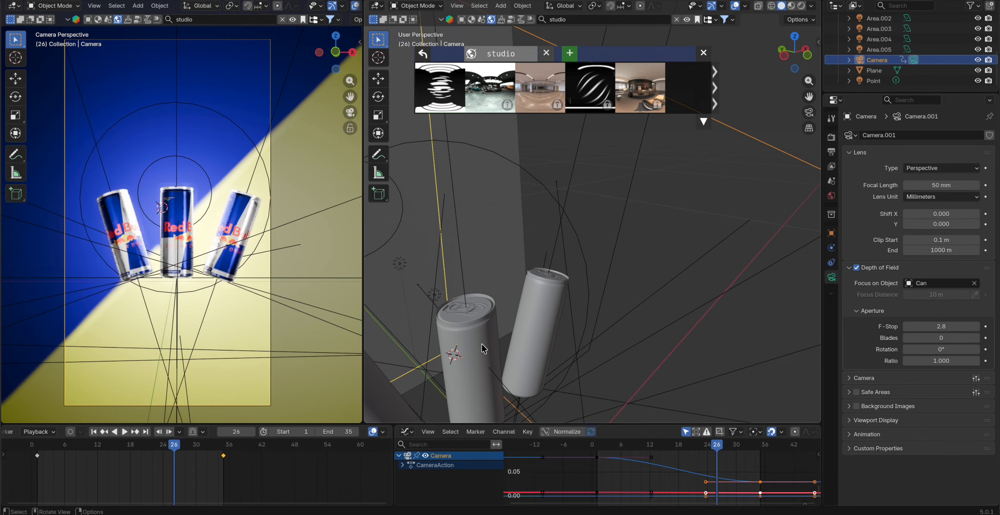
pyautogui.hotkey('ctrl', 's')
# Step: Set the camera's F-Stop to 0.1 at frame 1 and keyframe it
pyautogui.moveTo(175, 448); pyautogui.dragTo(37, 456)
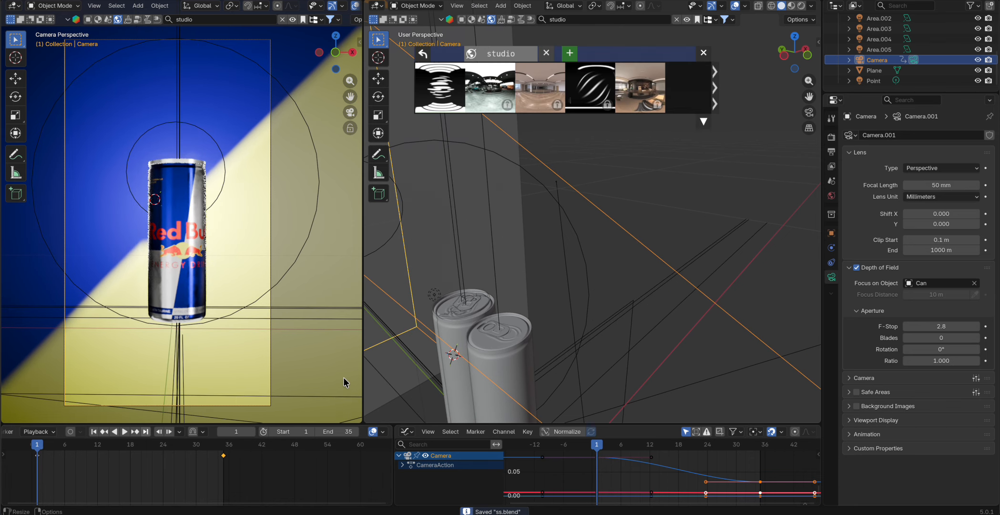
pyautogui.moveTo(940, 327); pyautogui.dragTo(905, 328)
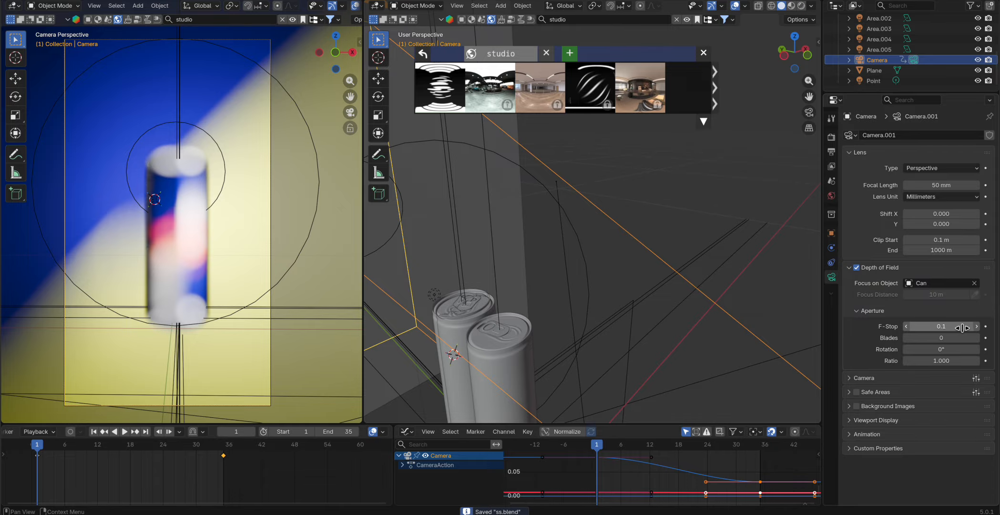
pyautogui.press('i')
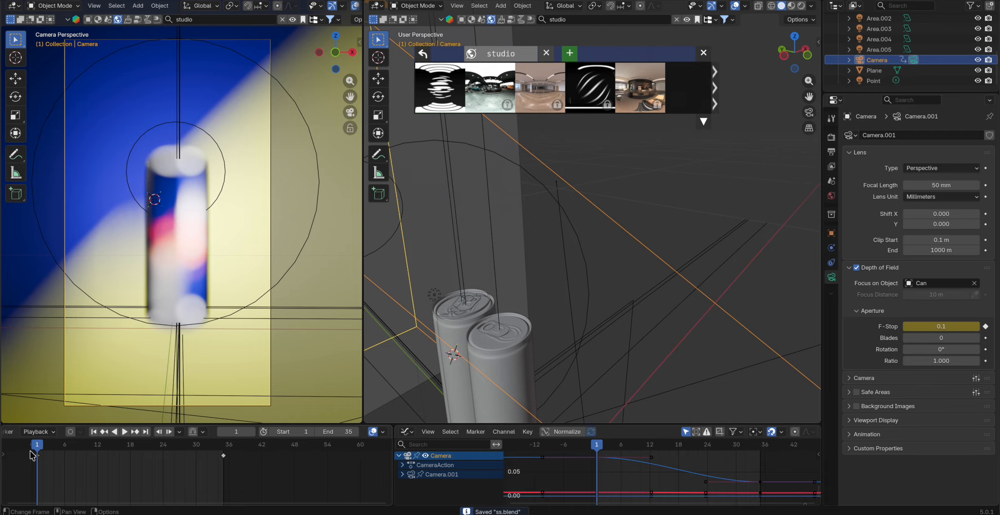
# Step: Set the camera's F-Stop to 1.9 at frame 8 and keyframe it
pyautogui.press('space')
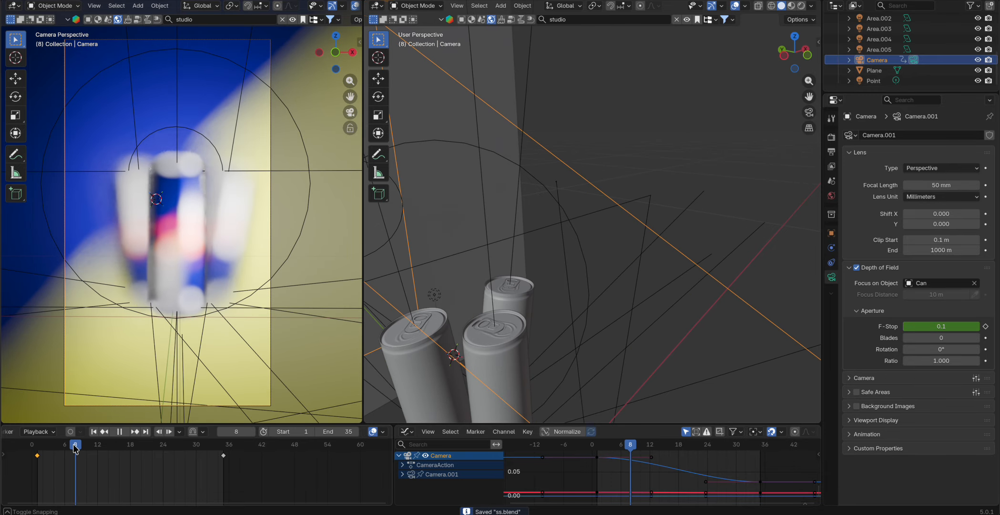
pyautogui.press('space')
pyautogui.moveTo(941, 327); pyautogui.dragTo(958, 327)
pyautogui.press('i')
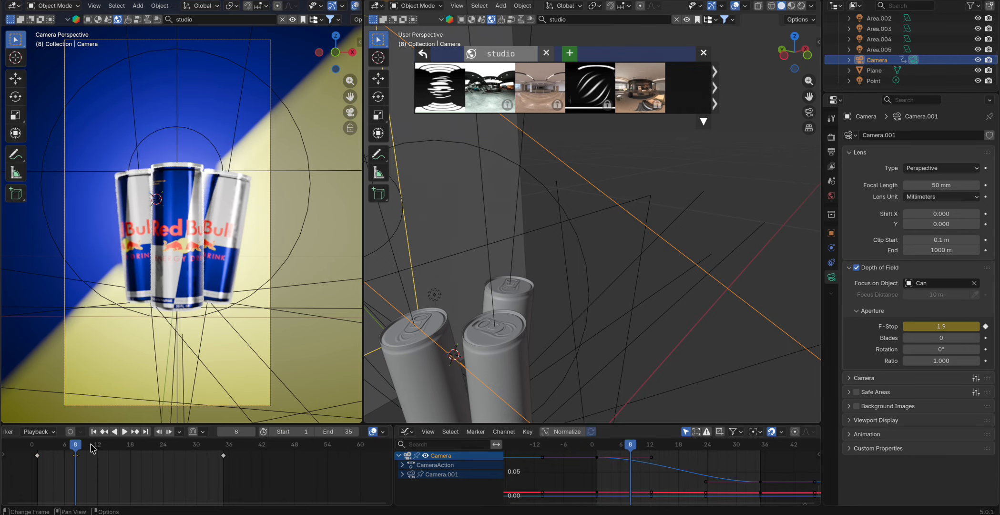
# Step: Set the camera's F-Stop to 6.3 at frame 16 and keyframe it
pyautogui.press('space')
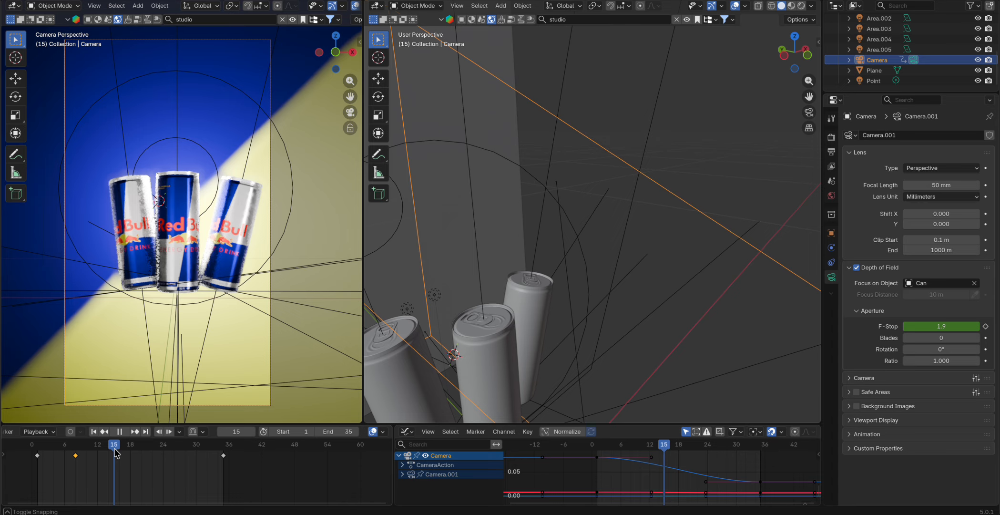
pyautogui.press('space')
pyautogui.moveTo(942, 326)
pyautogui.mouseDown()
pyautogui.moveTo(963, 326)
pyautogui.moveTo(942, 327)
pyautogui.mouseUp()
pyautogui.press('i')
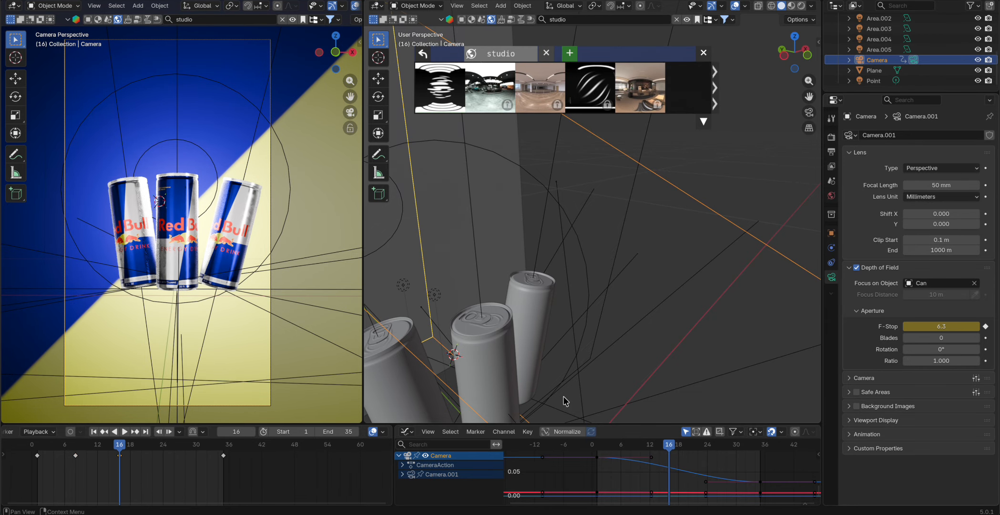
# Step: Play the animation on towards its end, and keyframe the camera's F-Stop at 8.1 on frame 32
pyautogui.press('space')
pyautogui.press('space')
pyautogui.press('space')
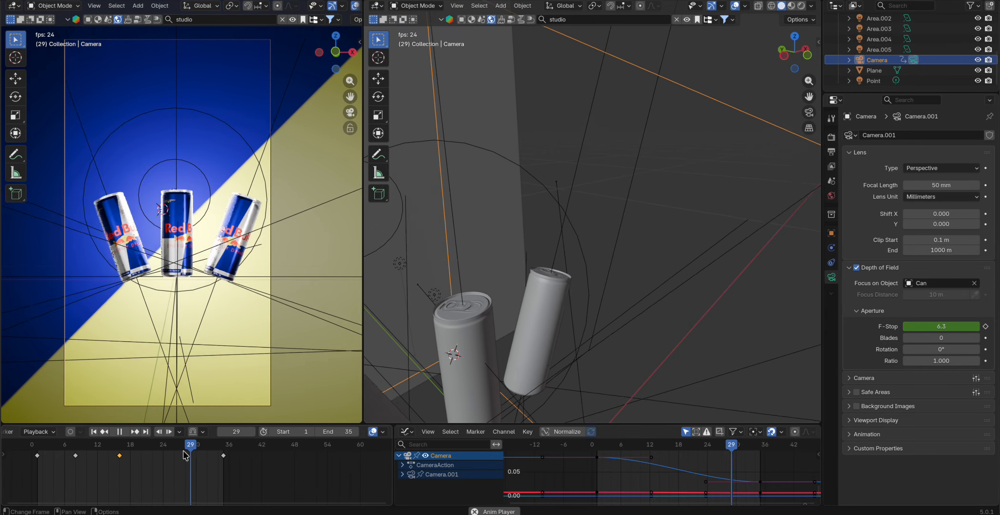
pyautogui.press('space')
pyautogui.moveTo(934, 327); pyautogui.dragTo(950, 330)
pyautogui.press('i')
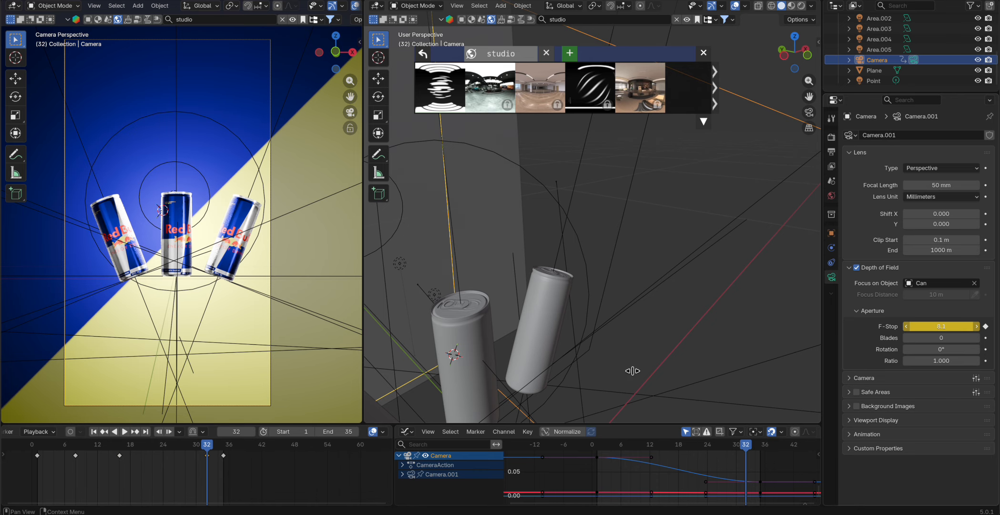
# Step: Play back the animation to review the focus change, and save the file
pyautogui.moveTo(210, 450); pyautogui.dragTo(158, 450)
pyautogui.press('space')
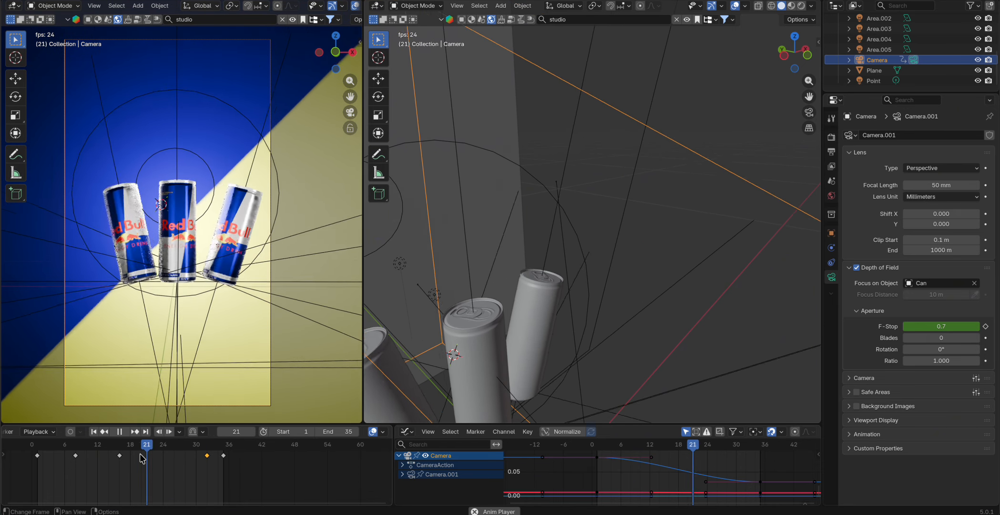
pyautogui.press('space')
pyautogui.hotkey('ctrl', 's')
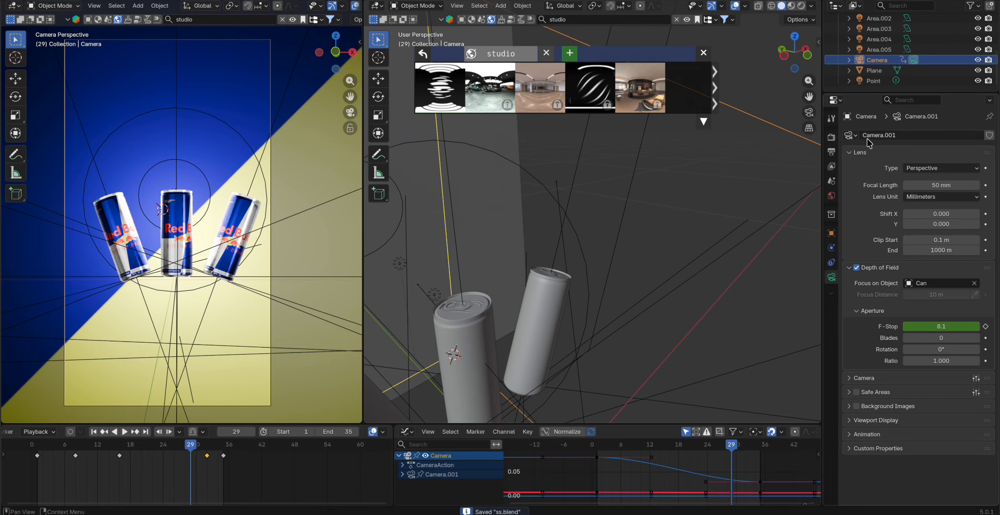
# Step: Switch the camera view's shading to Solid
pyautogui.click(831, 152)
pyautogui.press('z')
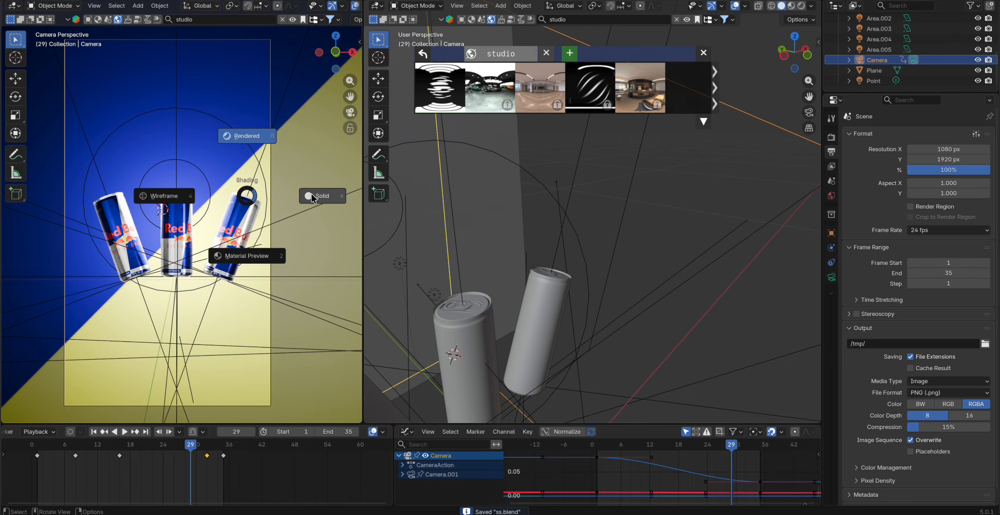
pyautogui.click(312, 194)
pyautogui.click(832, 165)
pyautogui.click(831, 181)
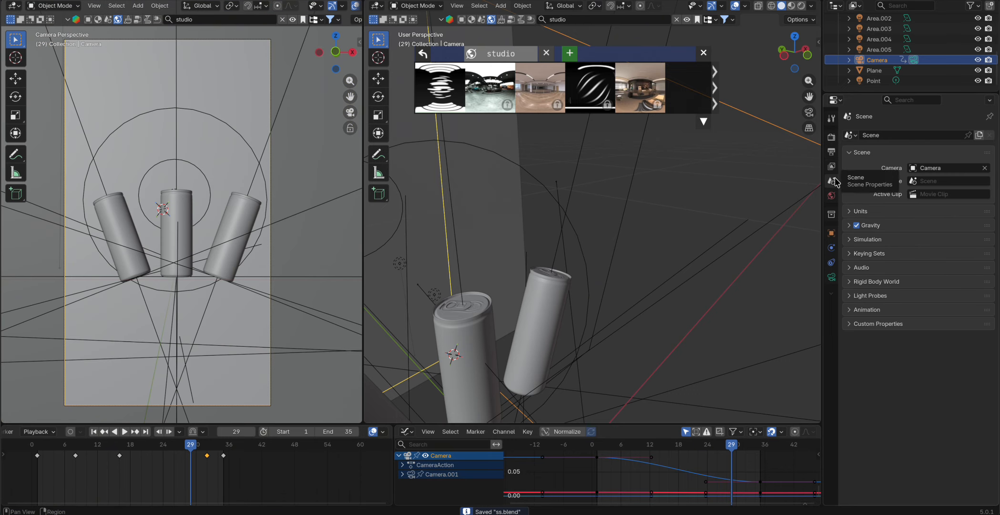
# Step: Switch the render engine to Cycles with the CPU as device, and save the file
pyautogui.click(831, 152)
pyautogui.click(832, 138)
pyautogui.click(947, 136)
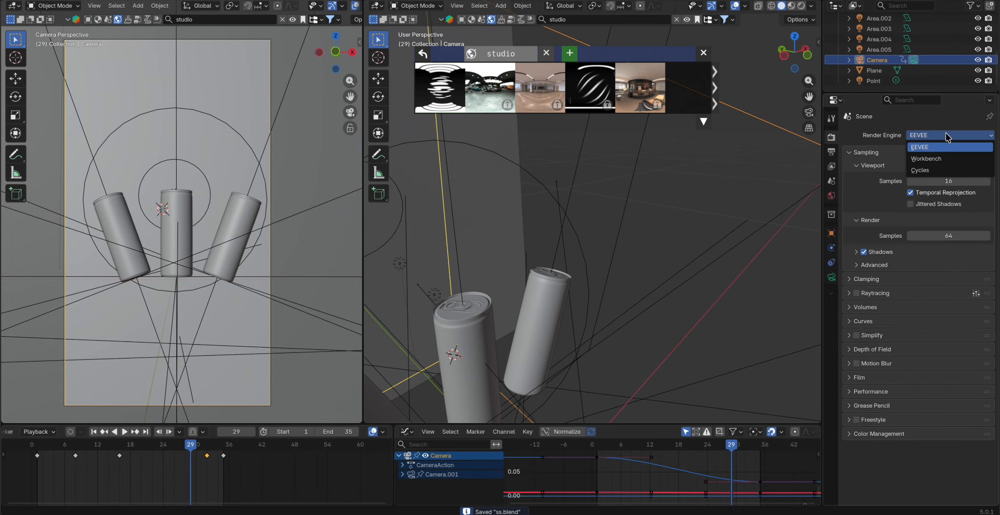
pyautogui.click(942, 169)
pyautogui.click(923, 147)
pyautogui.click(951, 160)
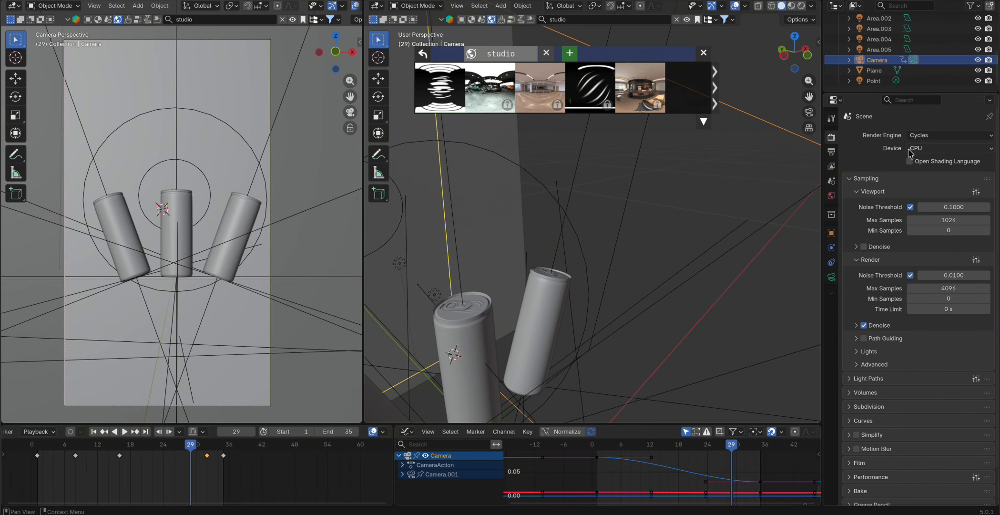
pyautogui.click(955, 149)
pyautogui.hotkey('ctrl', 's')
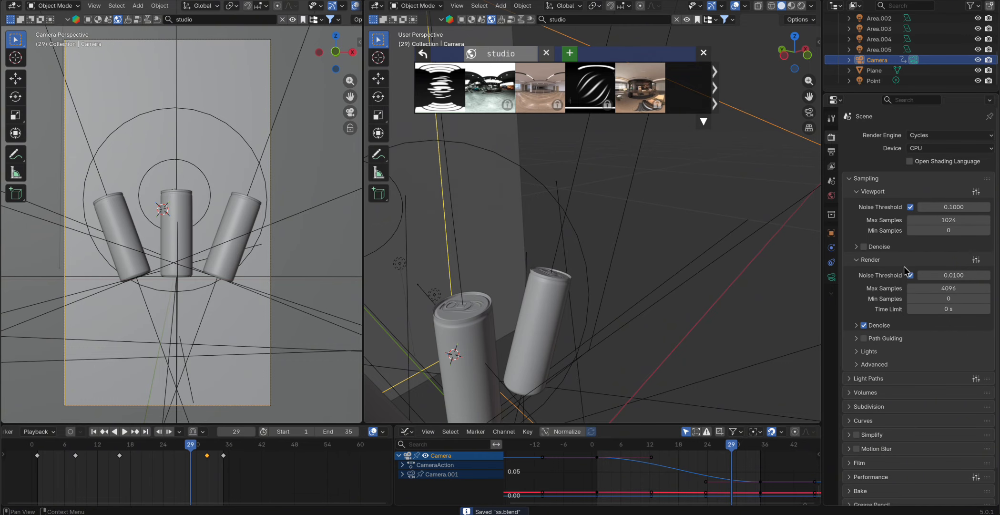
# Step: Set the final render's Noise Threshold to 0.1 and its Max Samples to 64
pyautogui.click(967, 275)
pyautogui.write('0.1')
pyautogui.press('Return')
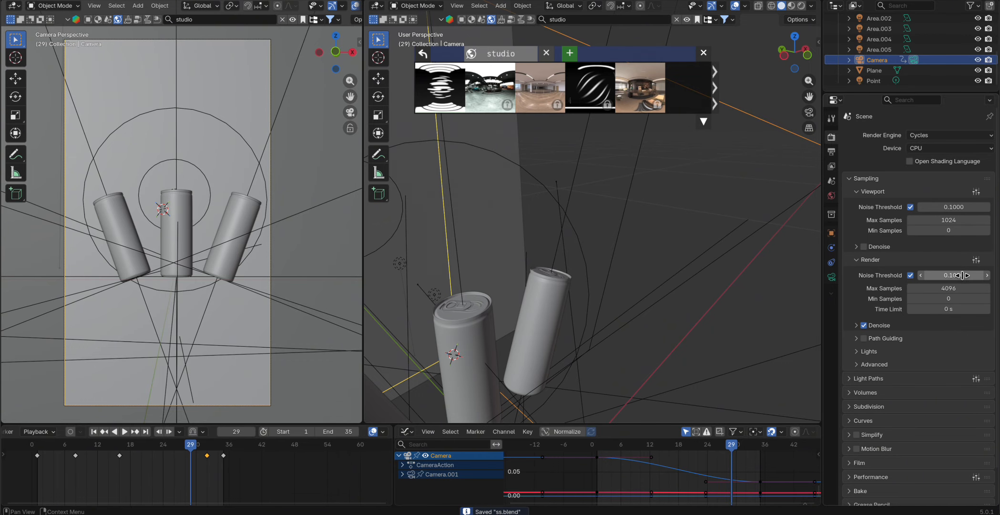
pyautogui.click(959, 284)
pyautogui.write('6')
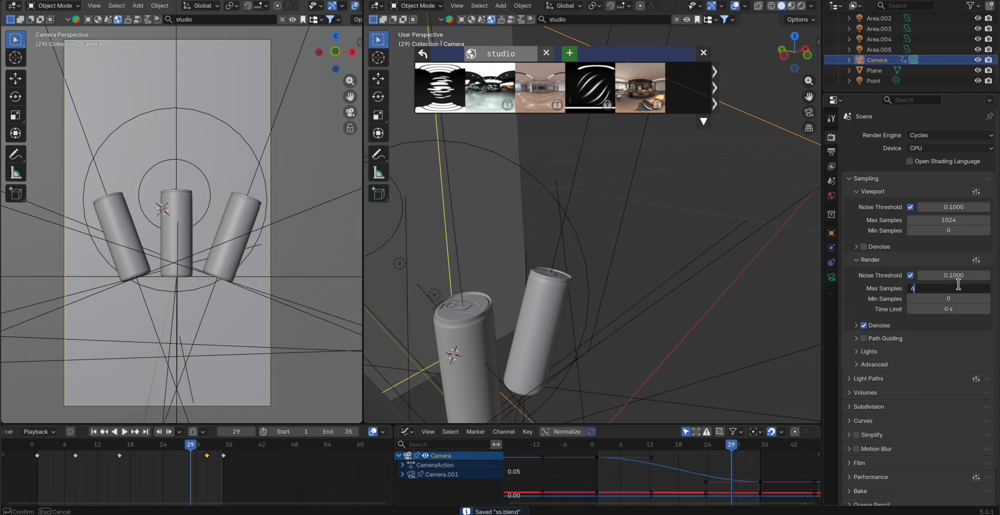
pyautogui.write('4')
pyautogui.press('Return')
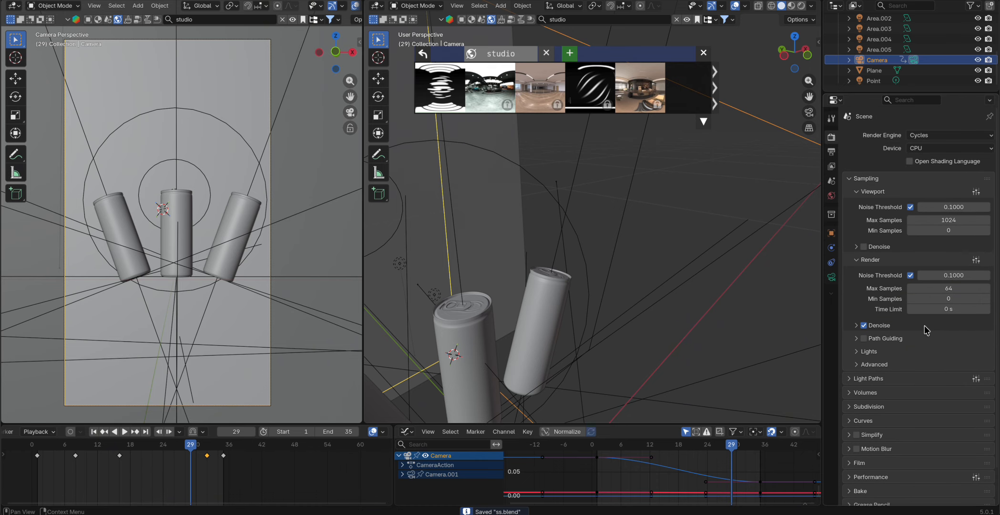
# Step: Set the render output's media type to Video
pyautogui.click(832, 152)
pyautogui.scroll(-1, 952, 342)
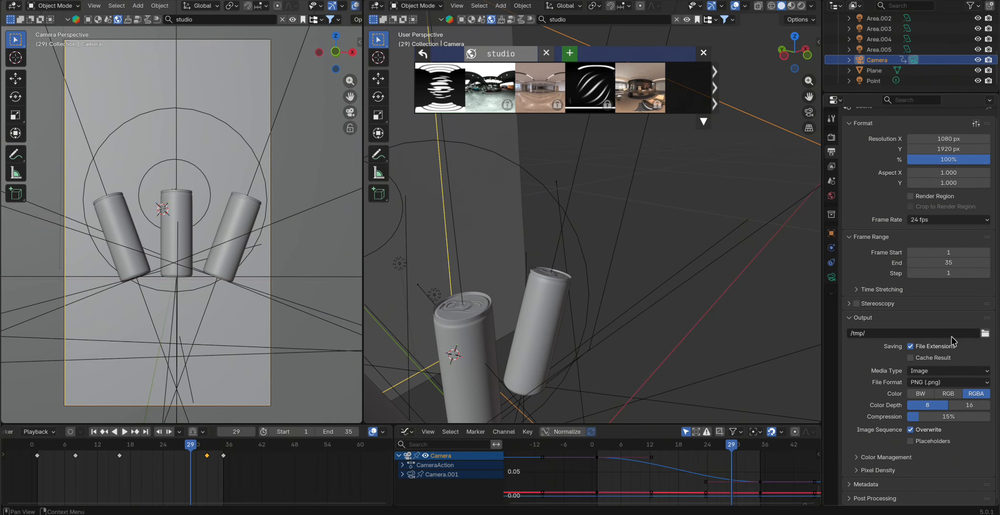
pyautogui.click(941, 371)
pyautogui.click(954, 407)
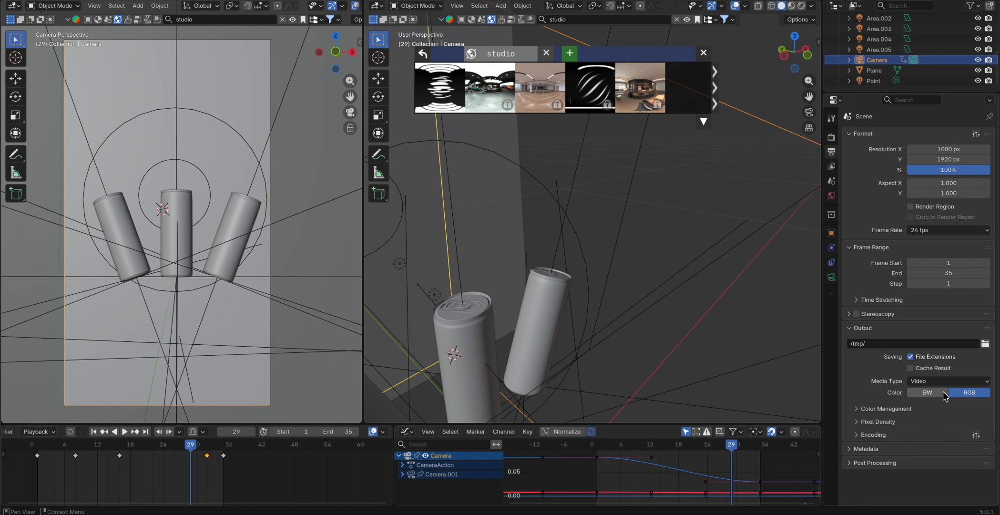
# Step: Set the video encoding container to MPEG-4 and save the file
pyautogui.click(904, 435)
pyautogui.scroll(-5, 881, 435)
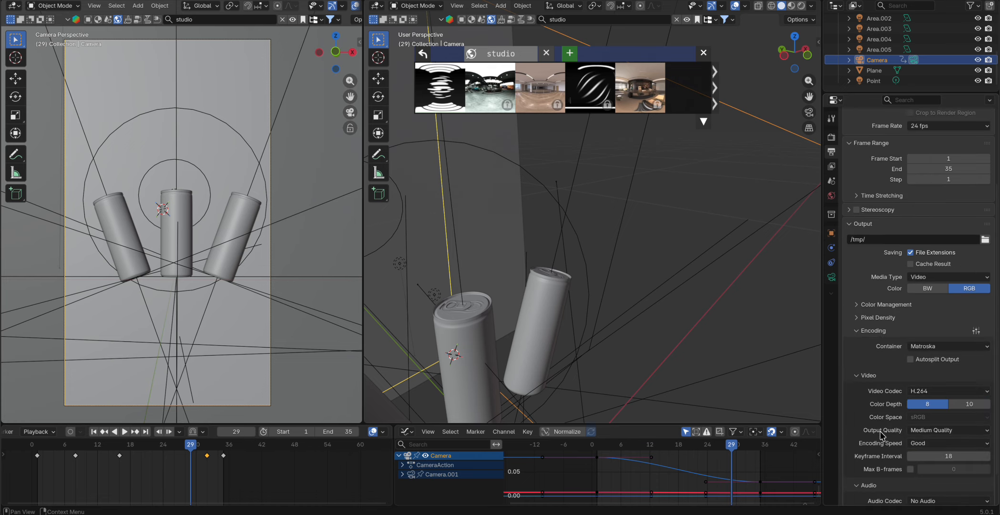
pyautogui.click(951, 347)
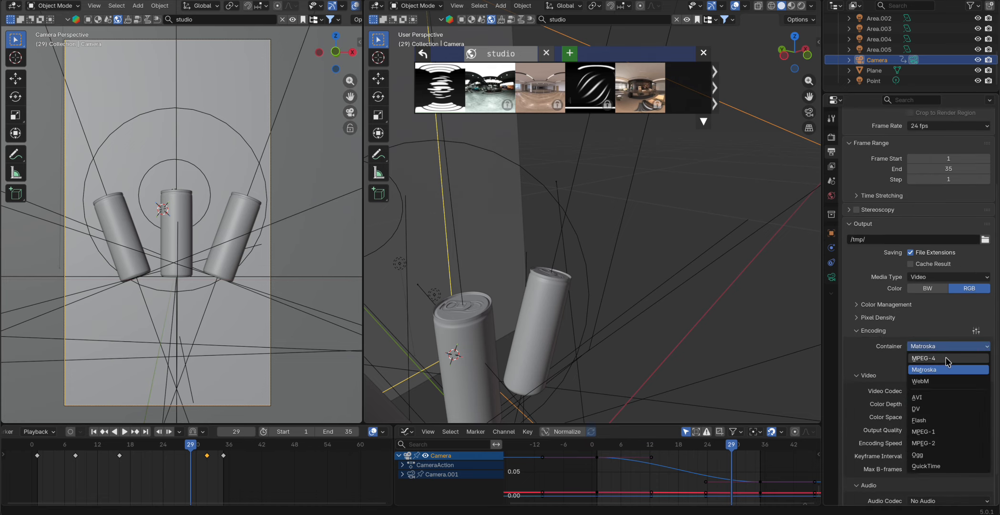
pyautogui.click(946, 358)
pyautogui.scroll(-2, 904, 366)
pyautogui.hotkey('ctrl', 's')
pyautogui.scroll(8, 885, 353)
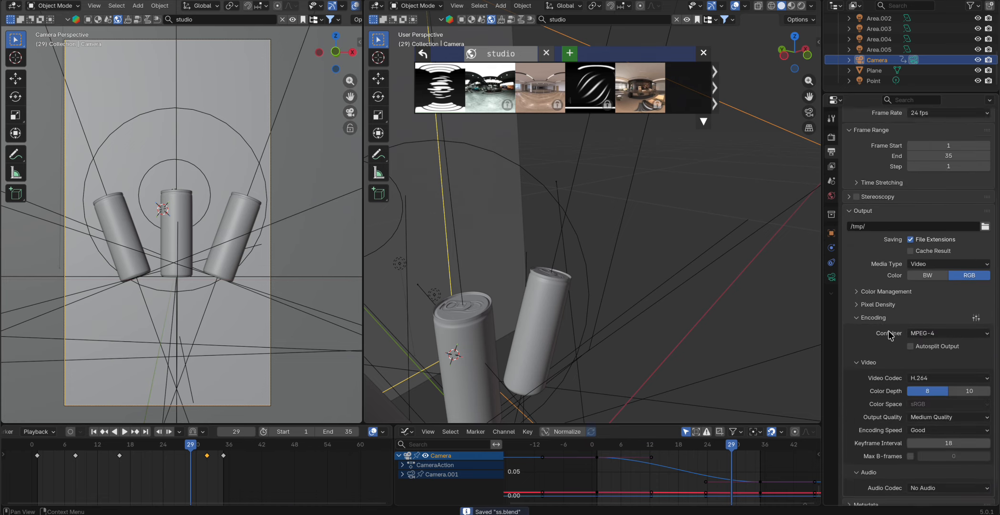
# Step: Set the render output to a file named RENDER in the Downloads folder
pyautogui.click(985, 343)
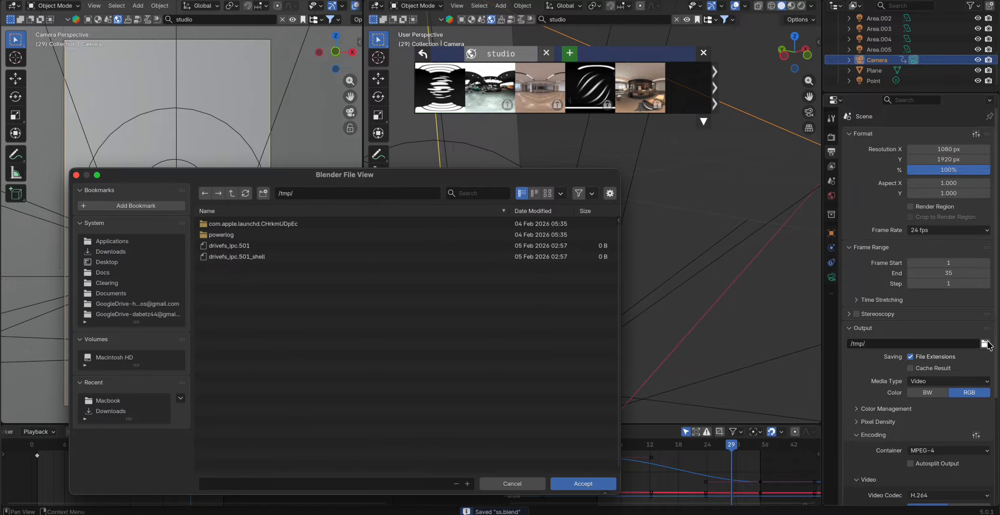
pyautogui.click(115, 252)
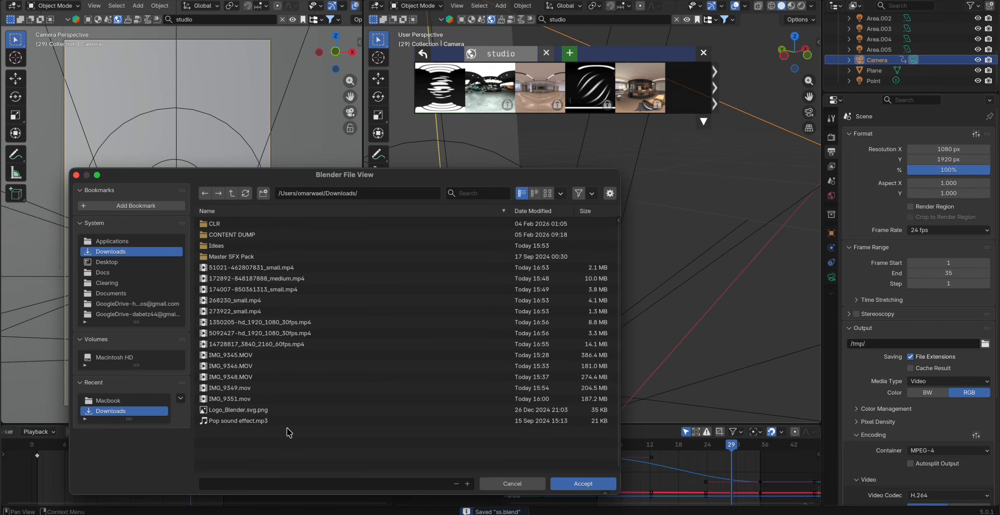
pyautogui.click(260, 482)
pyautogui.write('RENDER')
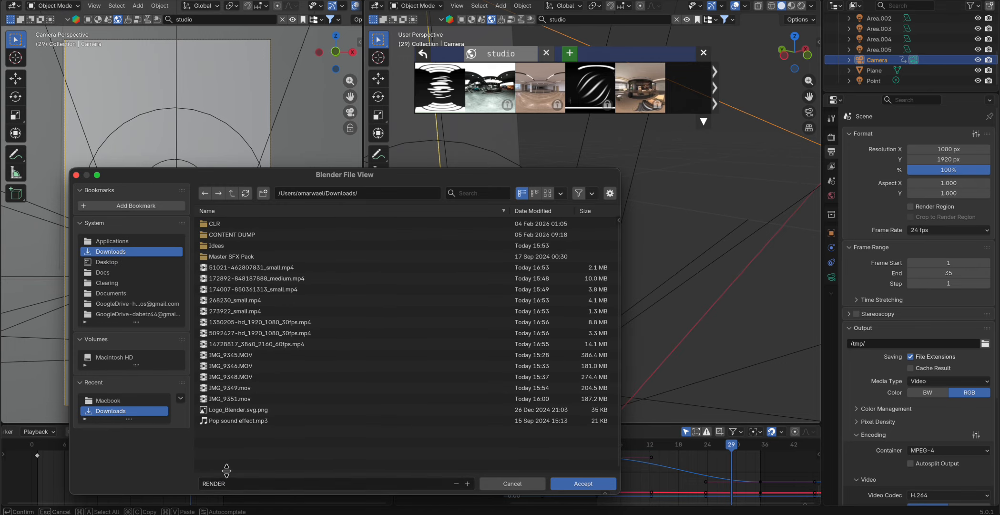
pyautogui.click(583, 483)
# Step: Save the file and start rendering the animation
pyautogui.hotkey('ctrl', 's')
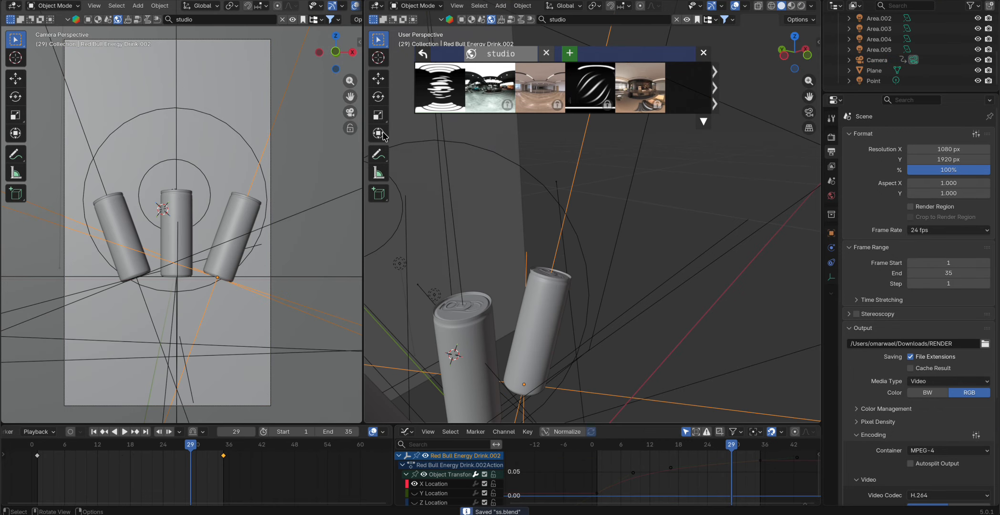
pyautogui.click(57, 0)
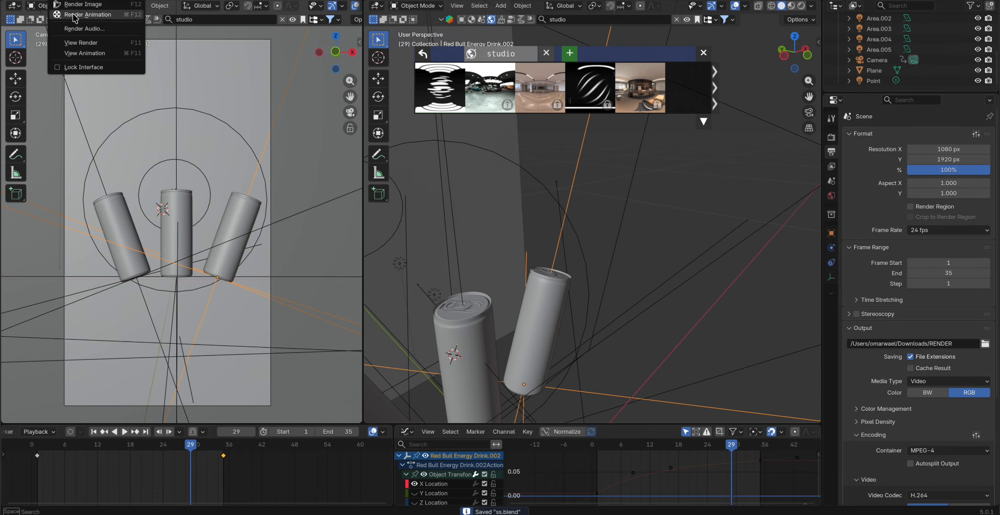
pyautogui.click(88, 24)
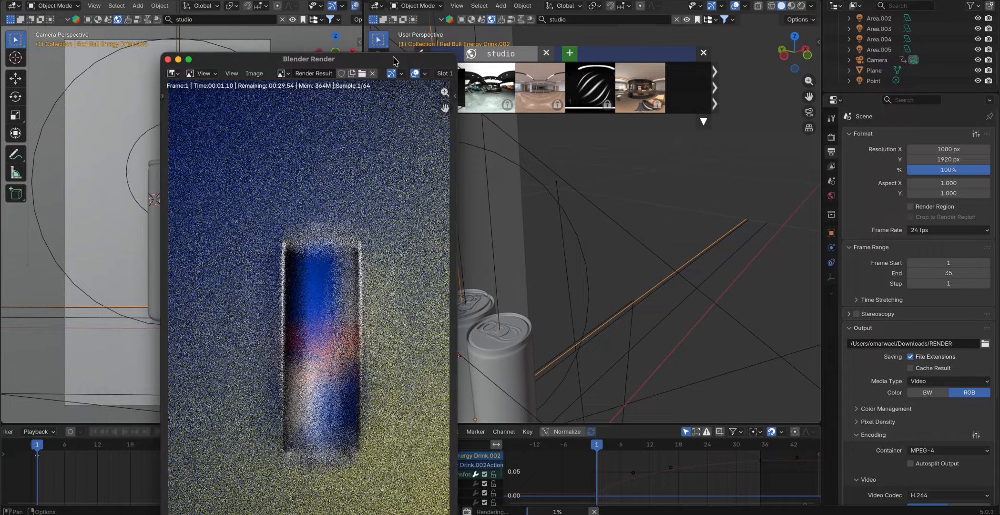